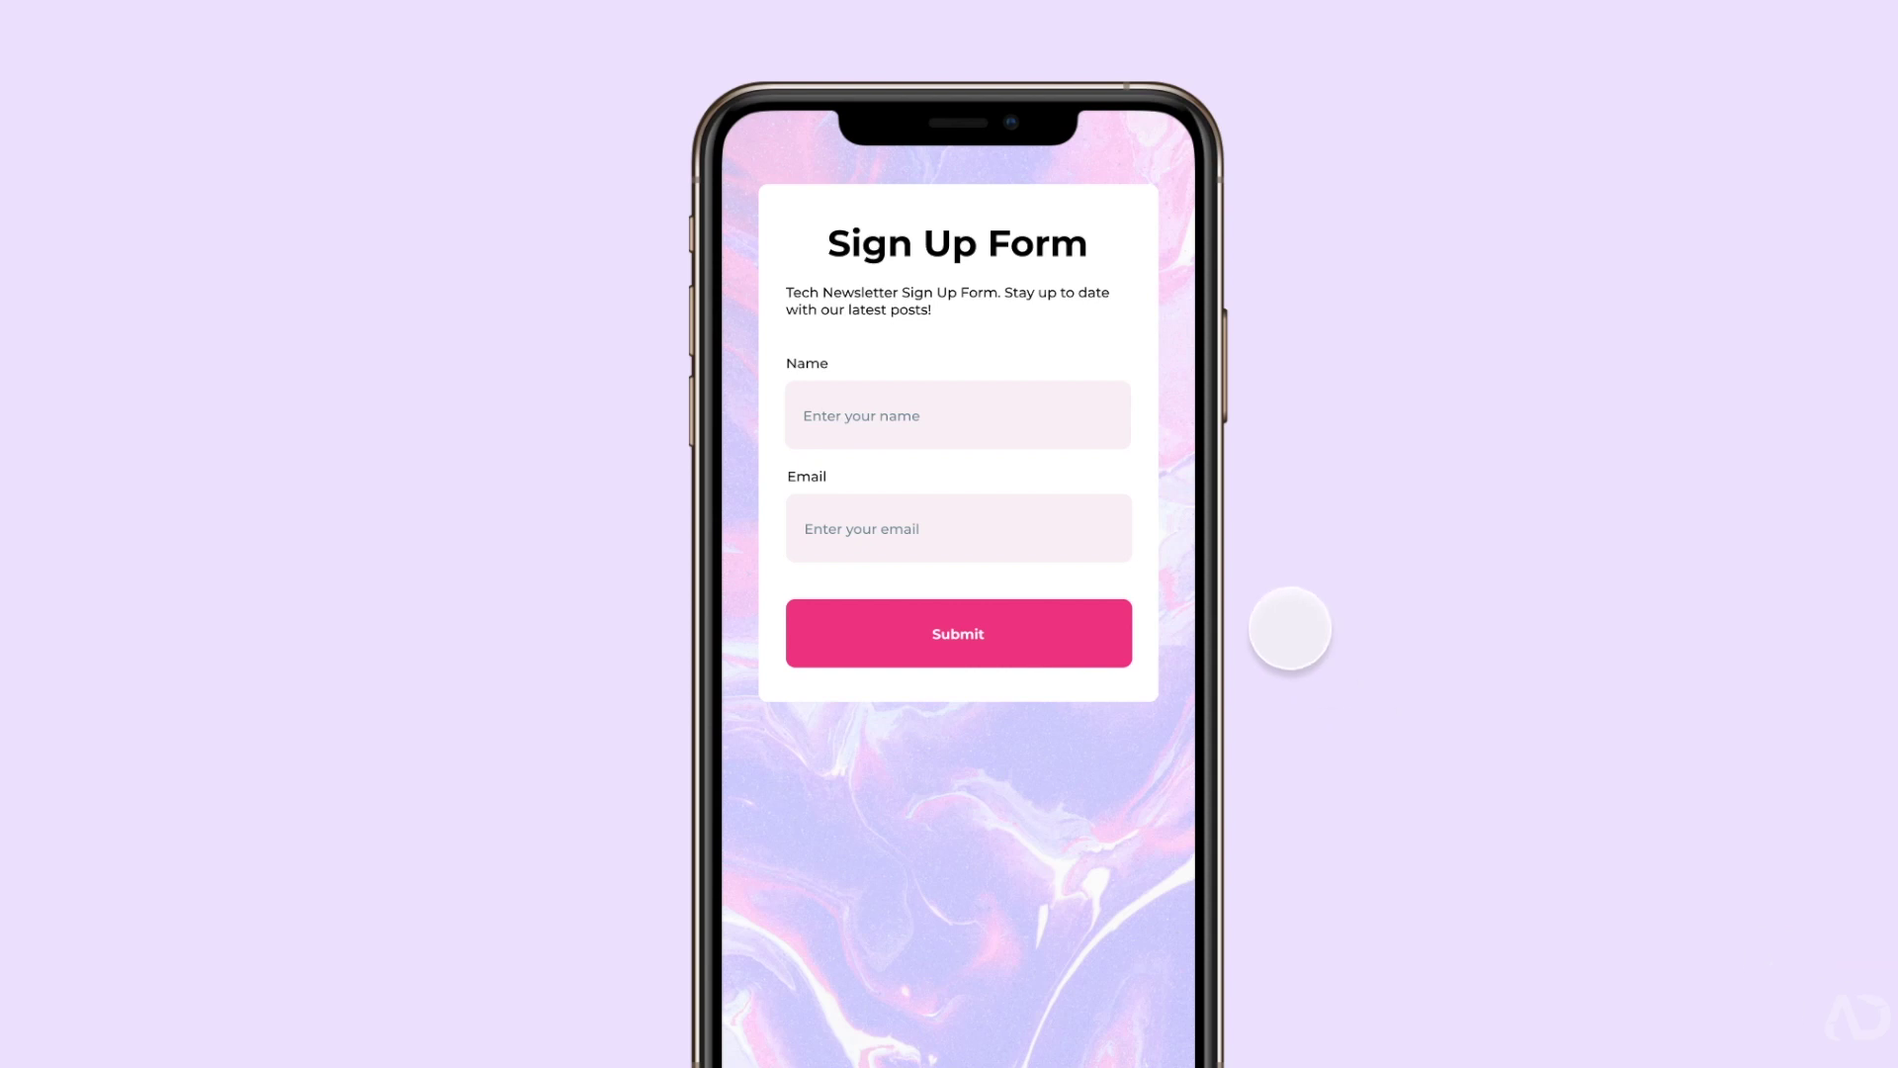
- Draw a 303×60 input rectangle in the form and darken its fill to grey
left_click(1077, 418)
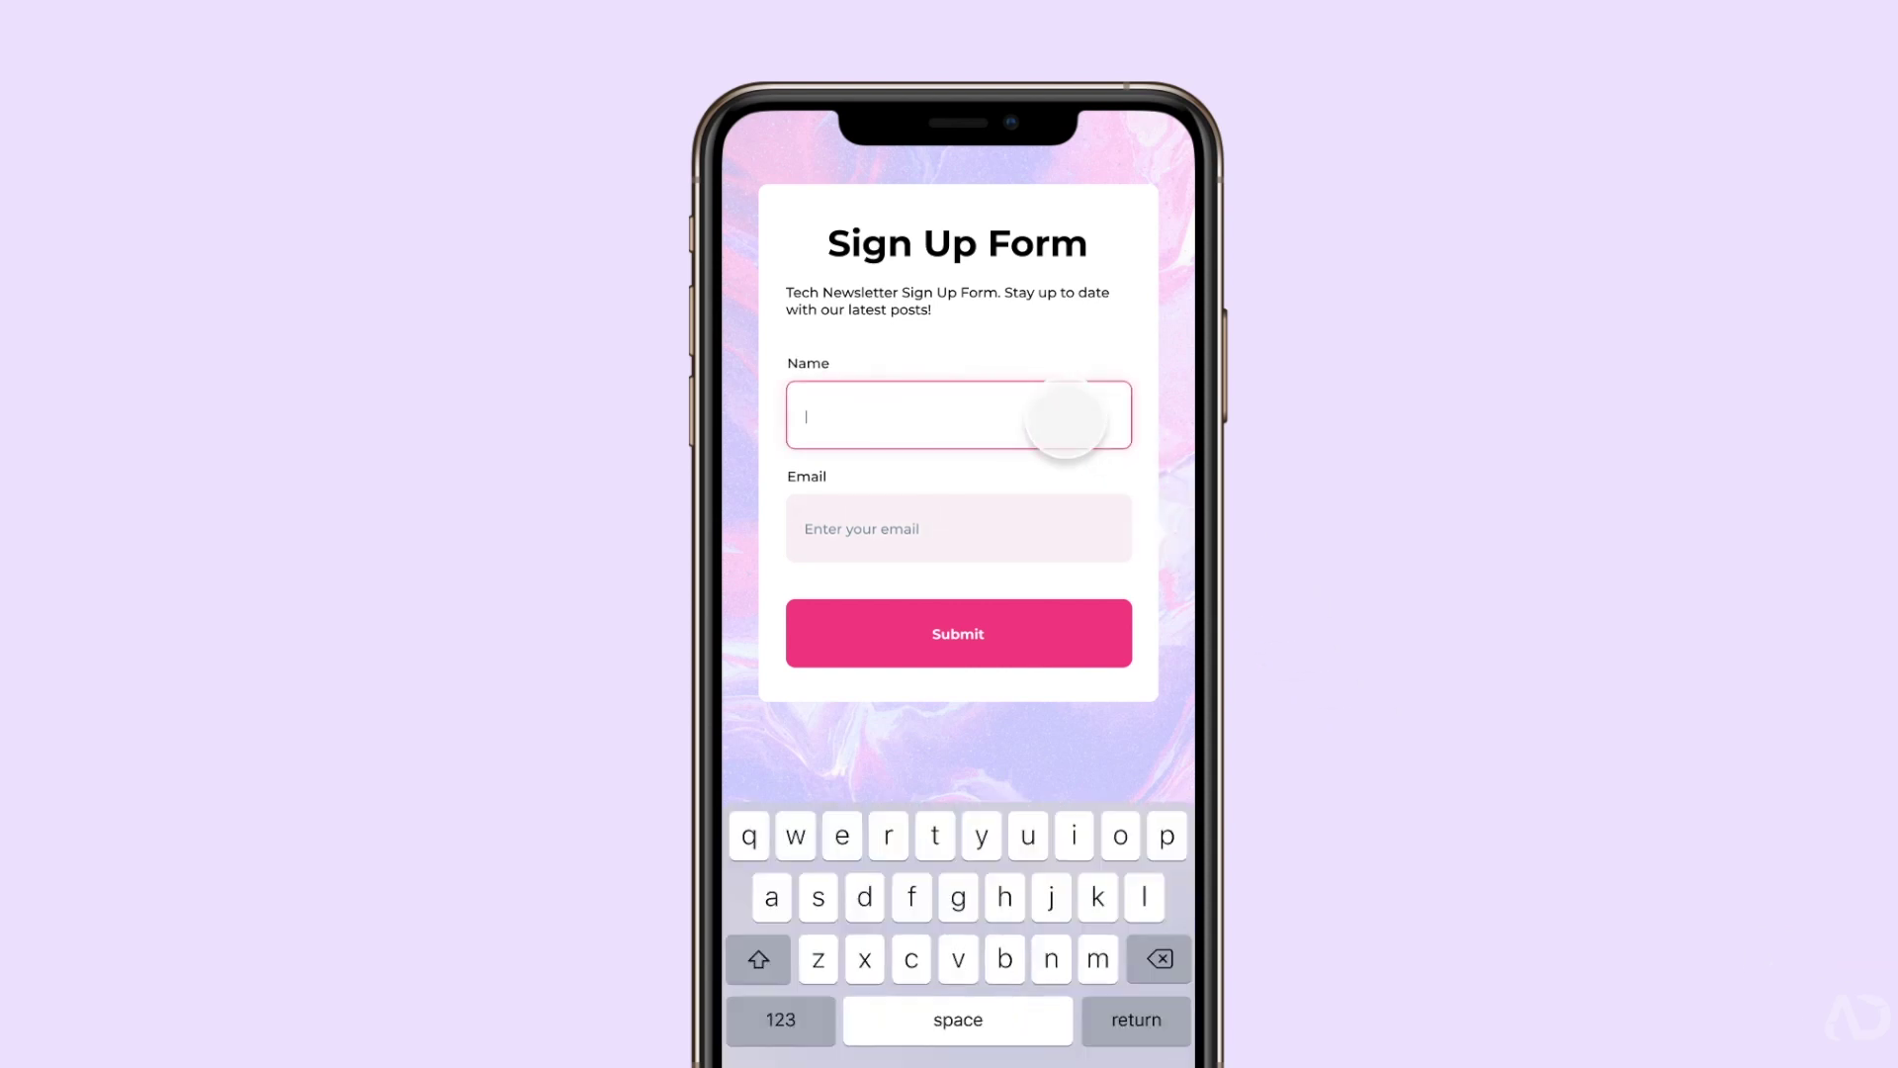
mouse_move(692, 486)
left_mouse_down()
mouse_move(1088, 590)
mouse_move(1217, 590)
left_mouse_up()
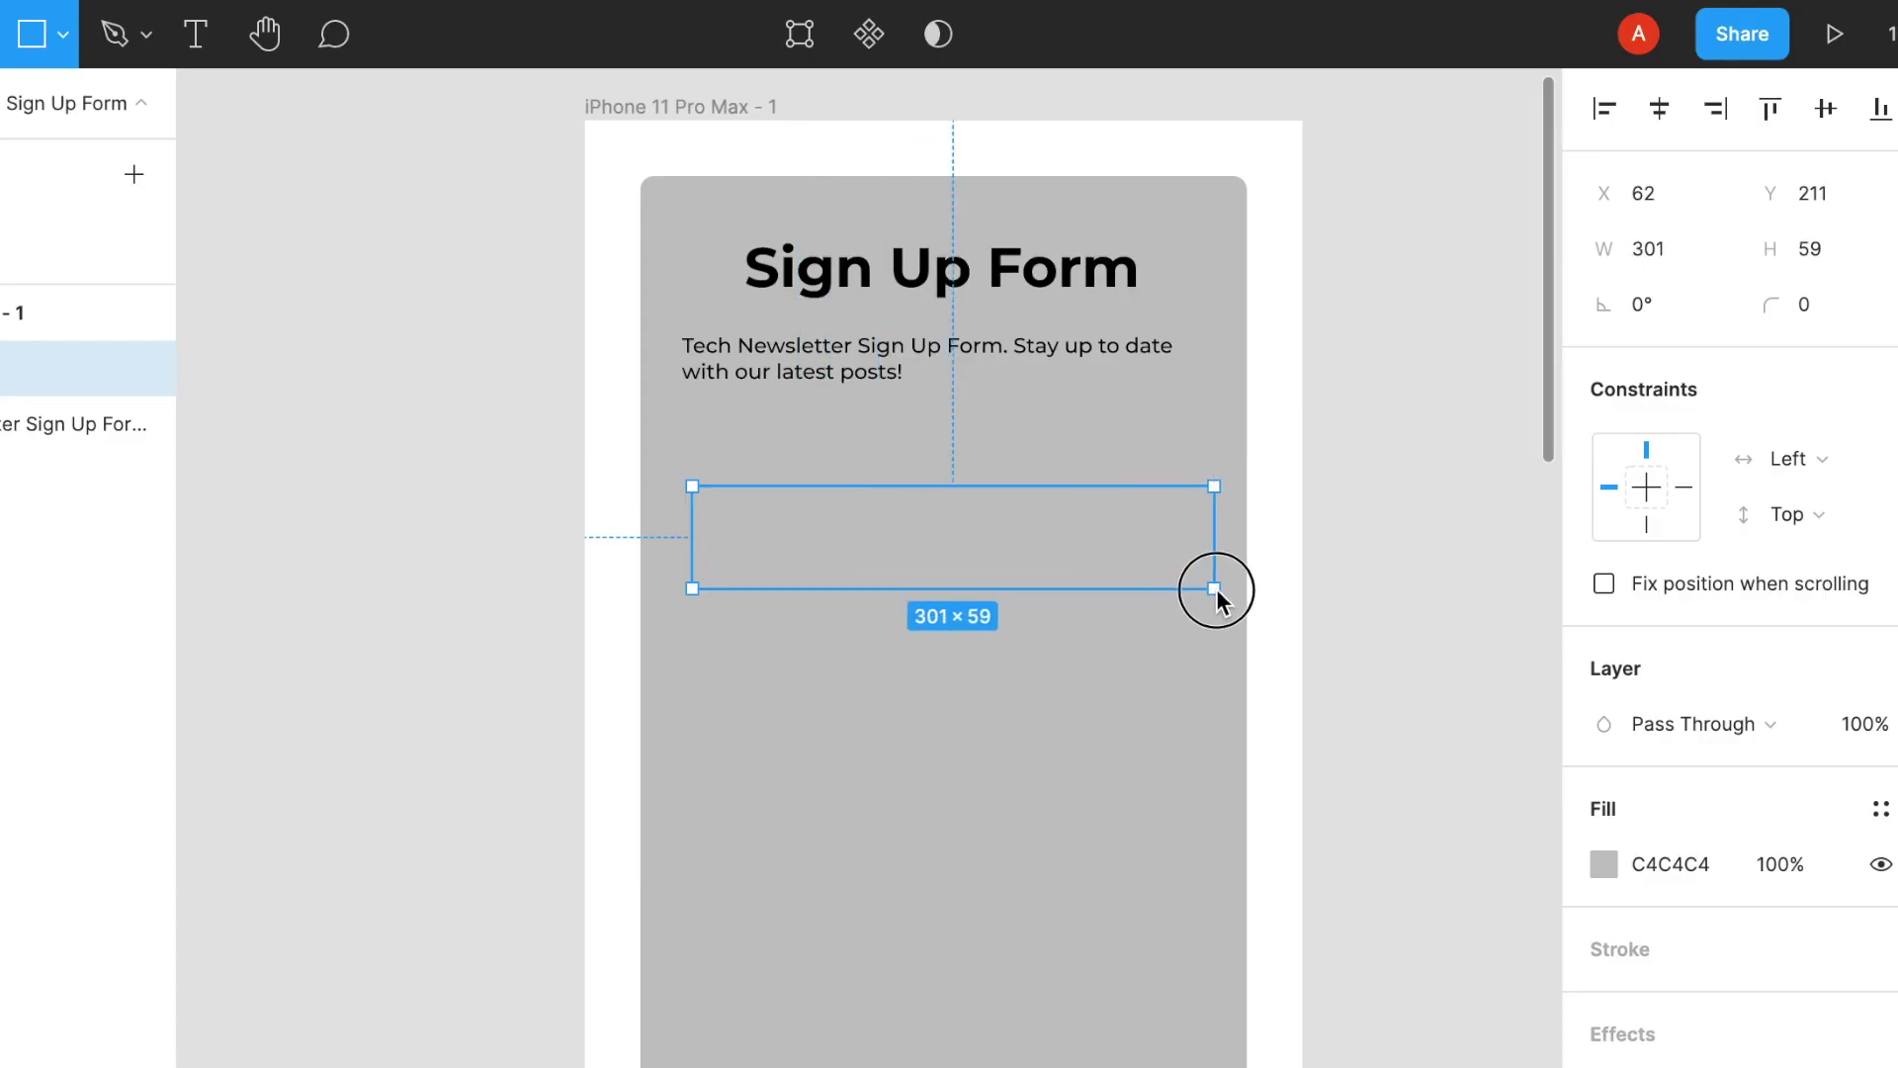
left_click(1605, 864)
left_click_drag(1228, 495, 580, 555)
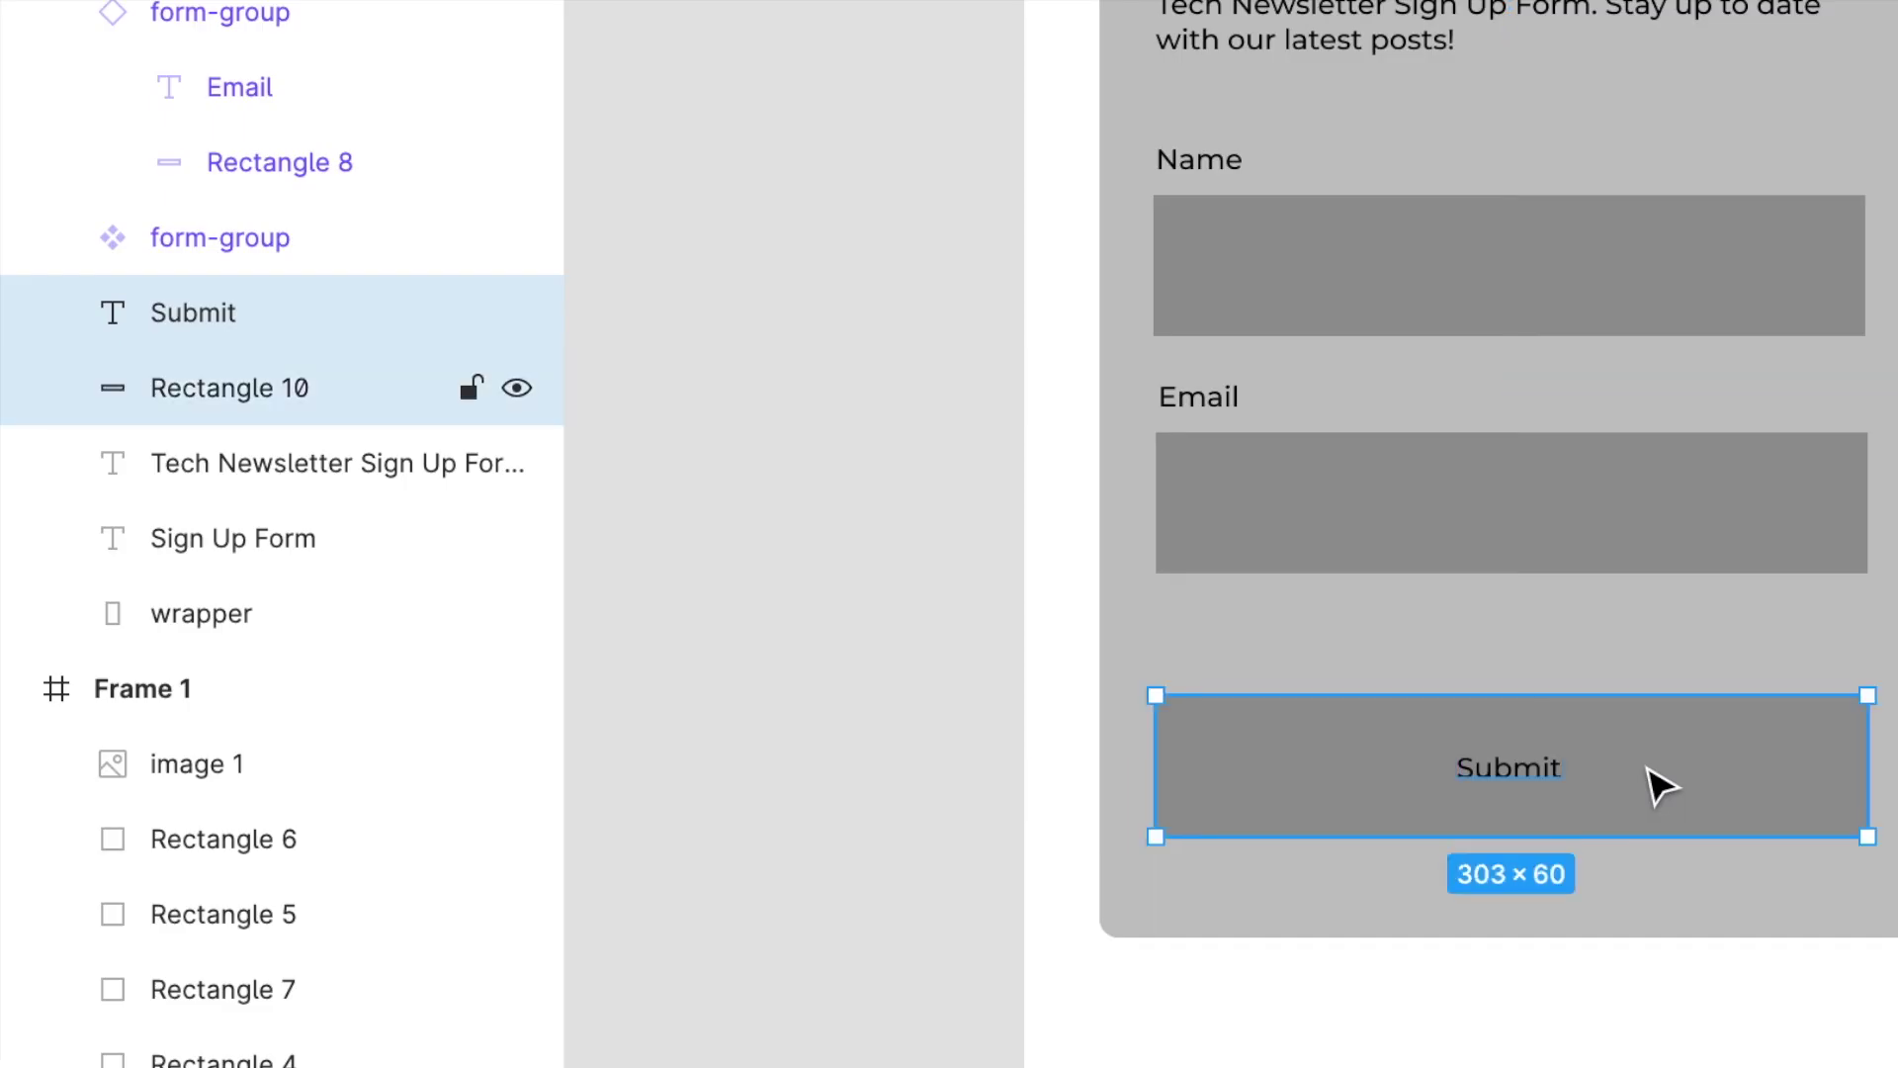
- Group the Submit text with its rectangle and name the group btn-primary
key("ctrl+g")
key("ctrl+r")
type("btn-primary")
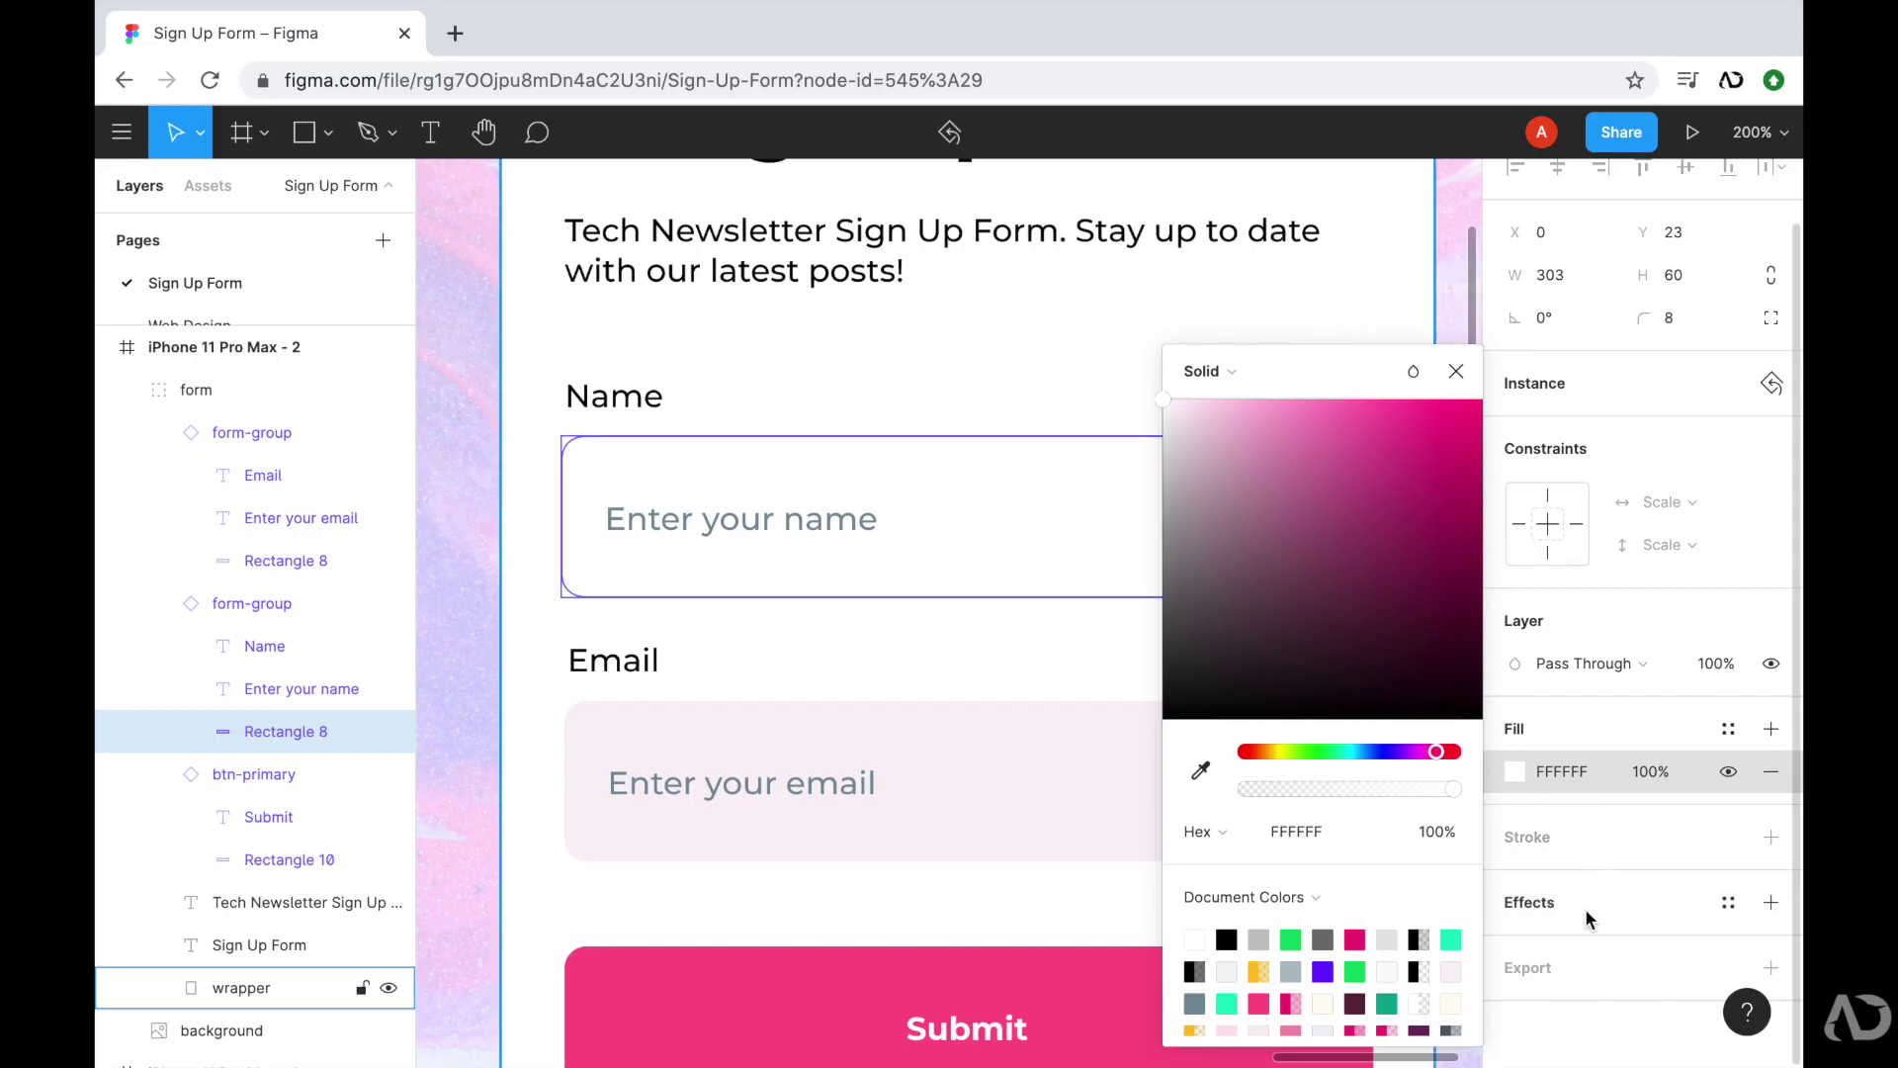
- Add a drop shadow to the Name input and set the email field's stroke weight to 0.5
left_click(1770, 861)
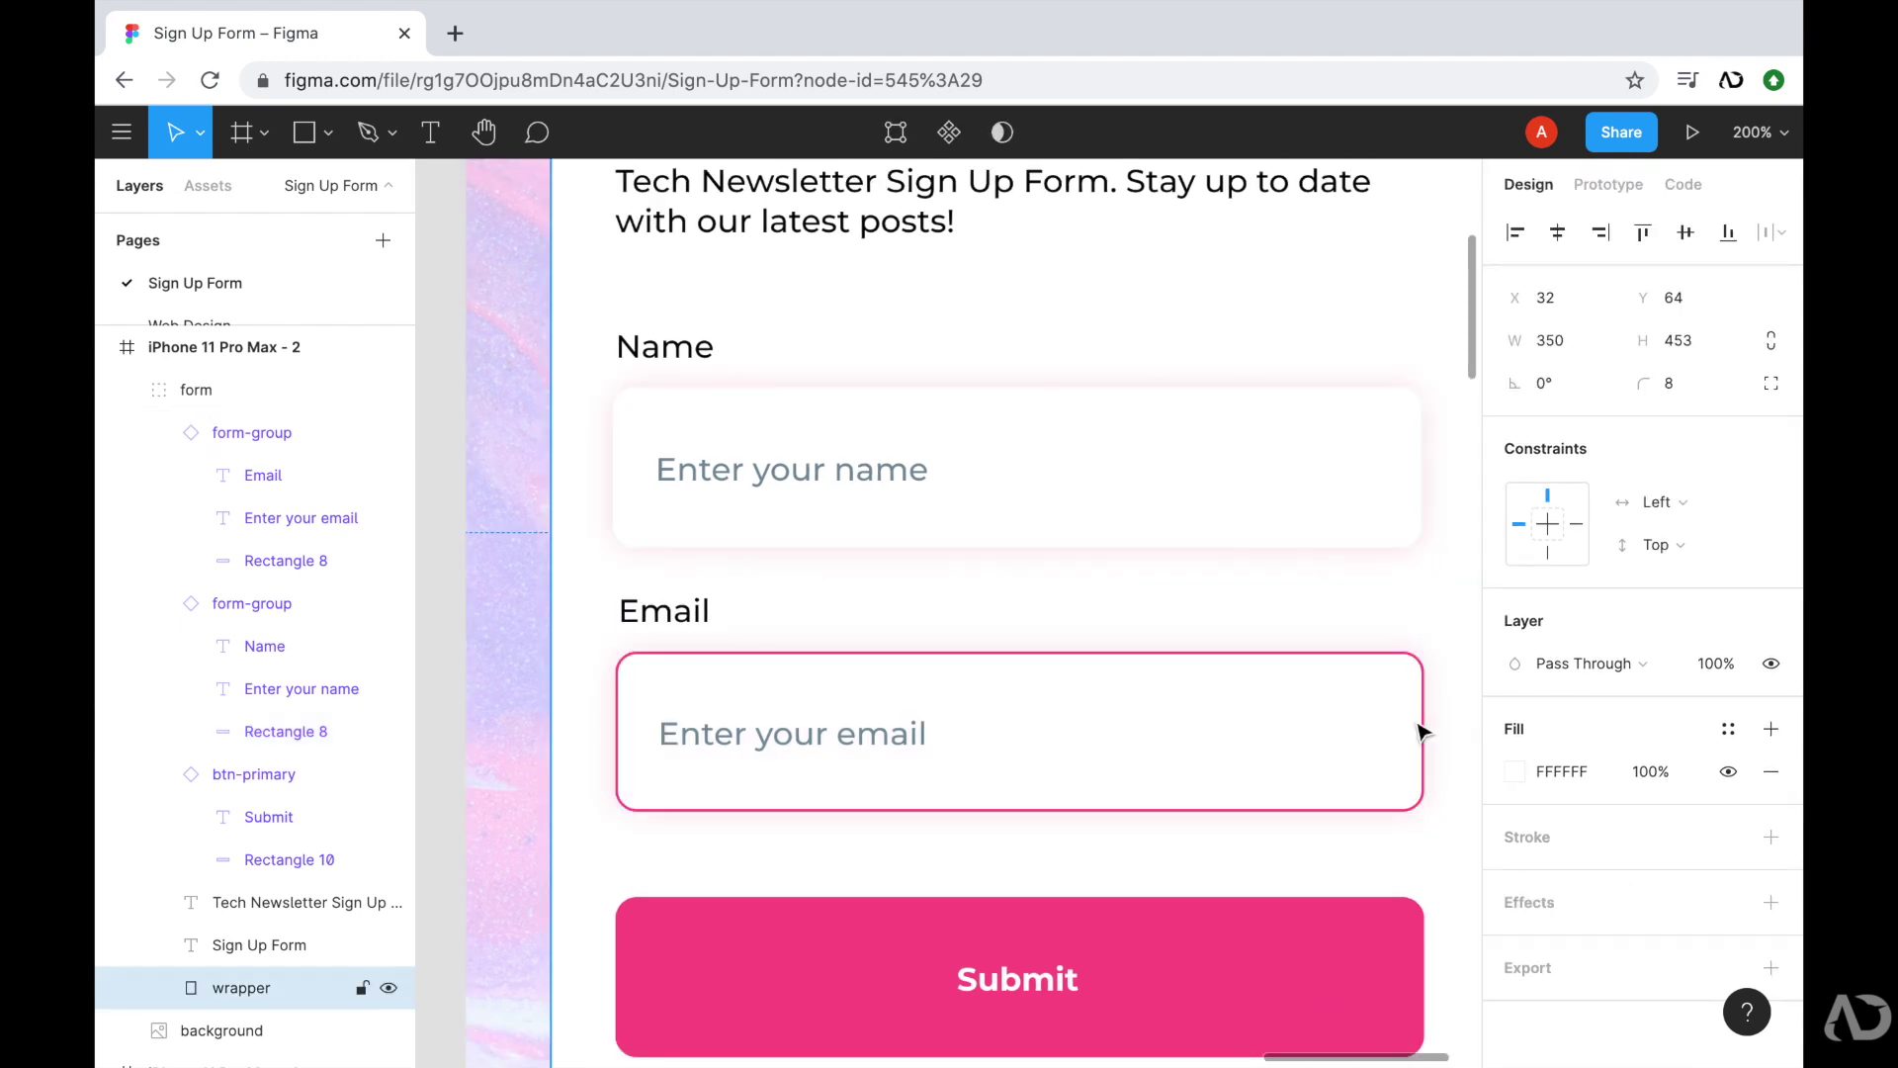
left_click(1419, 728)
left_click(1547, 890)
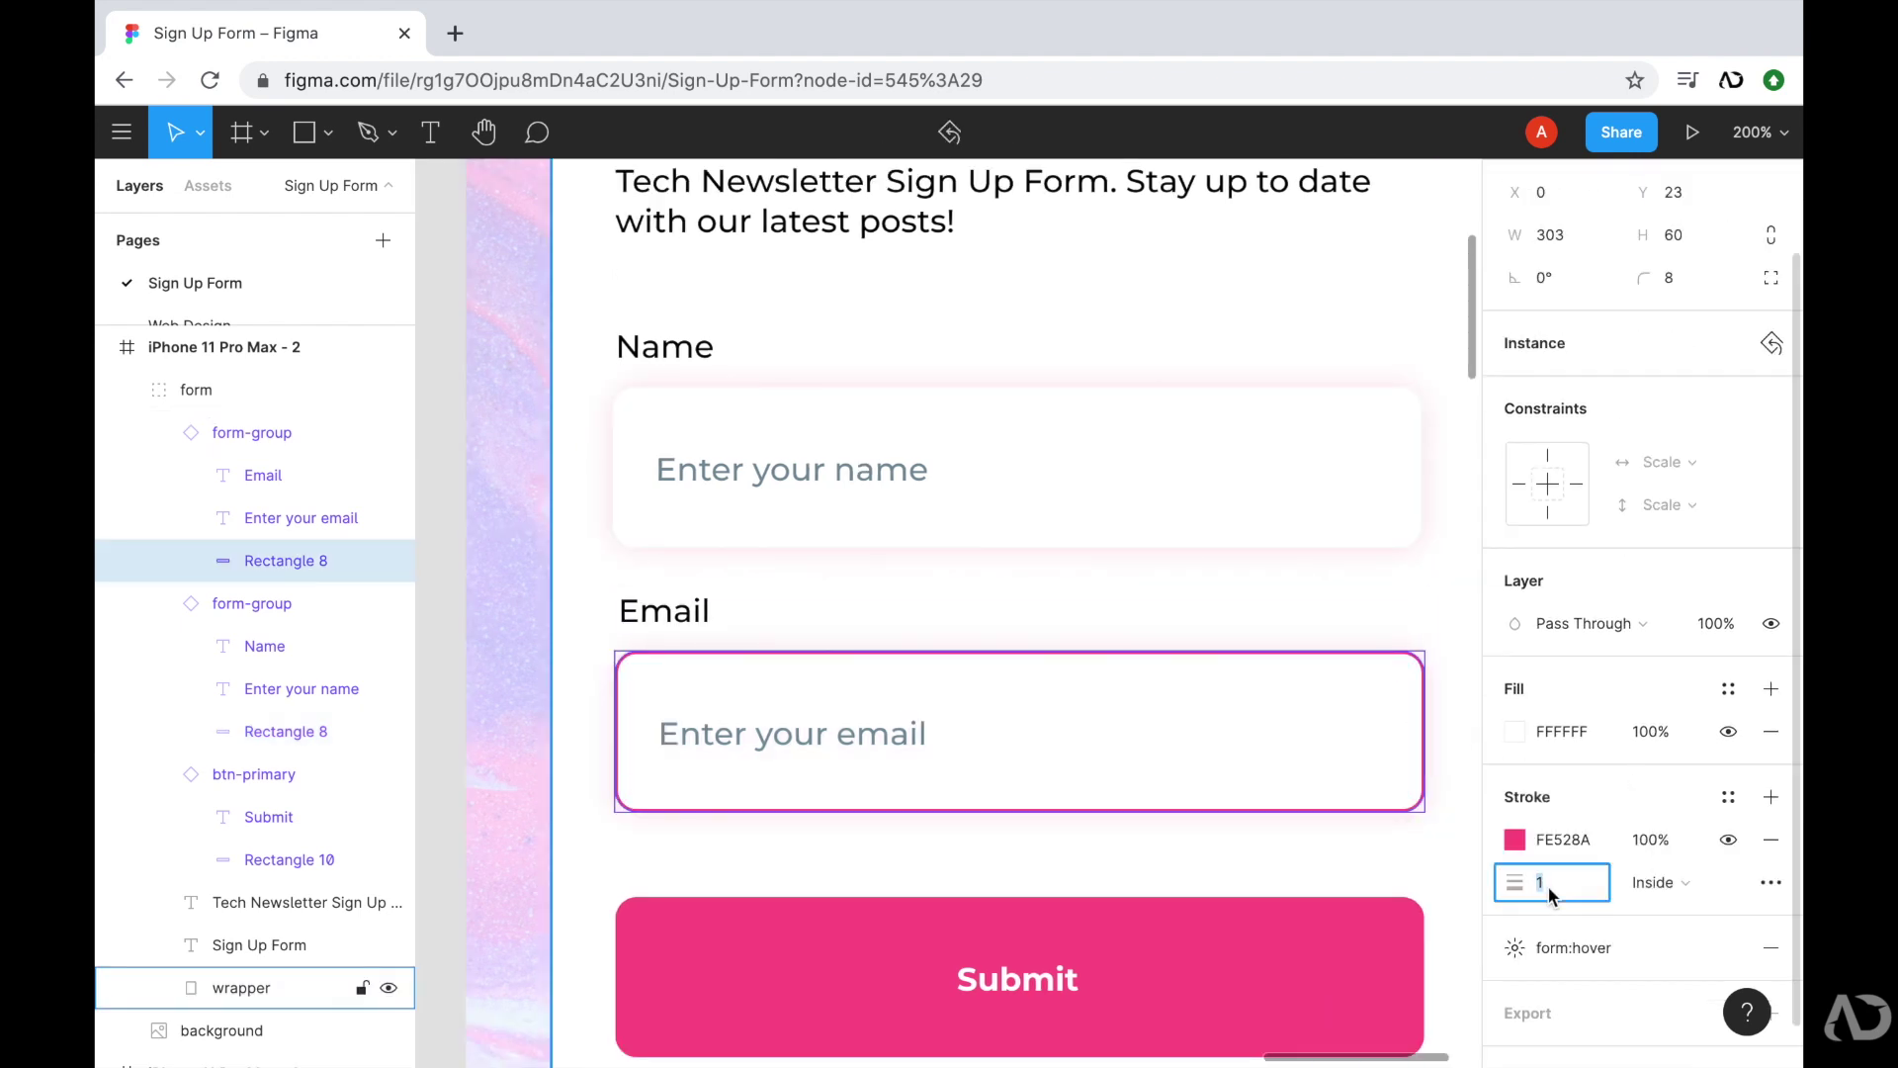
type(".5")
key("Return")
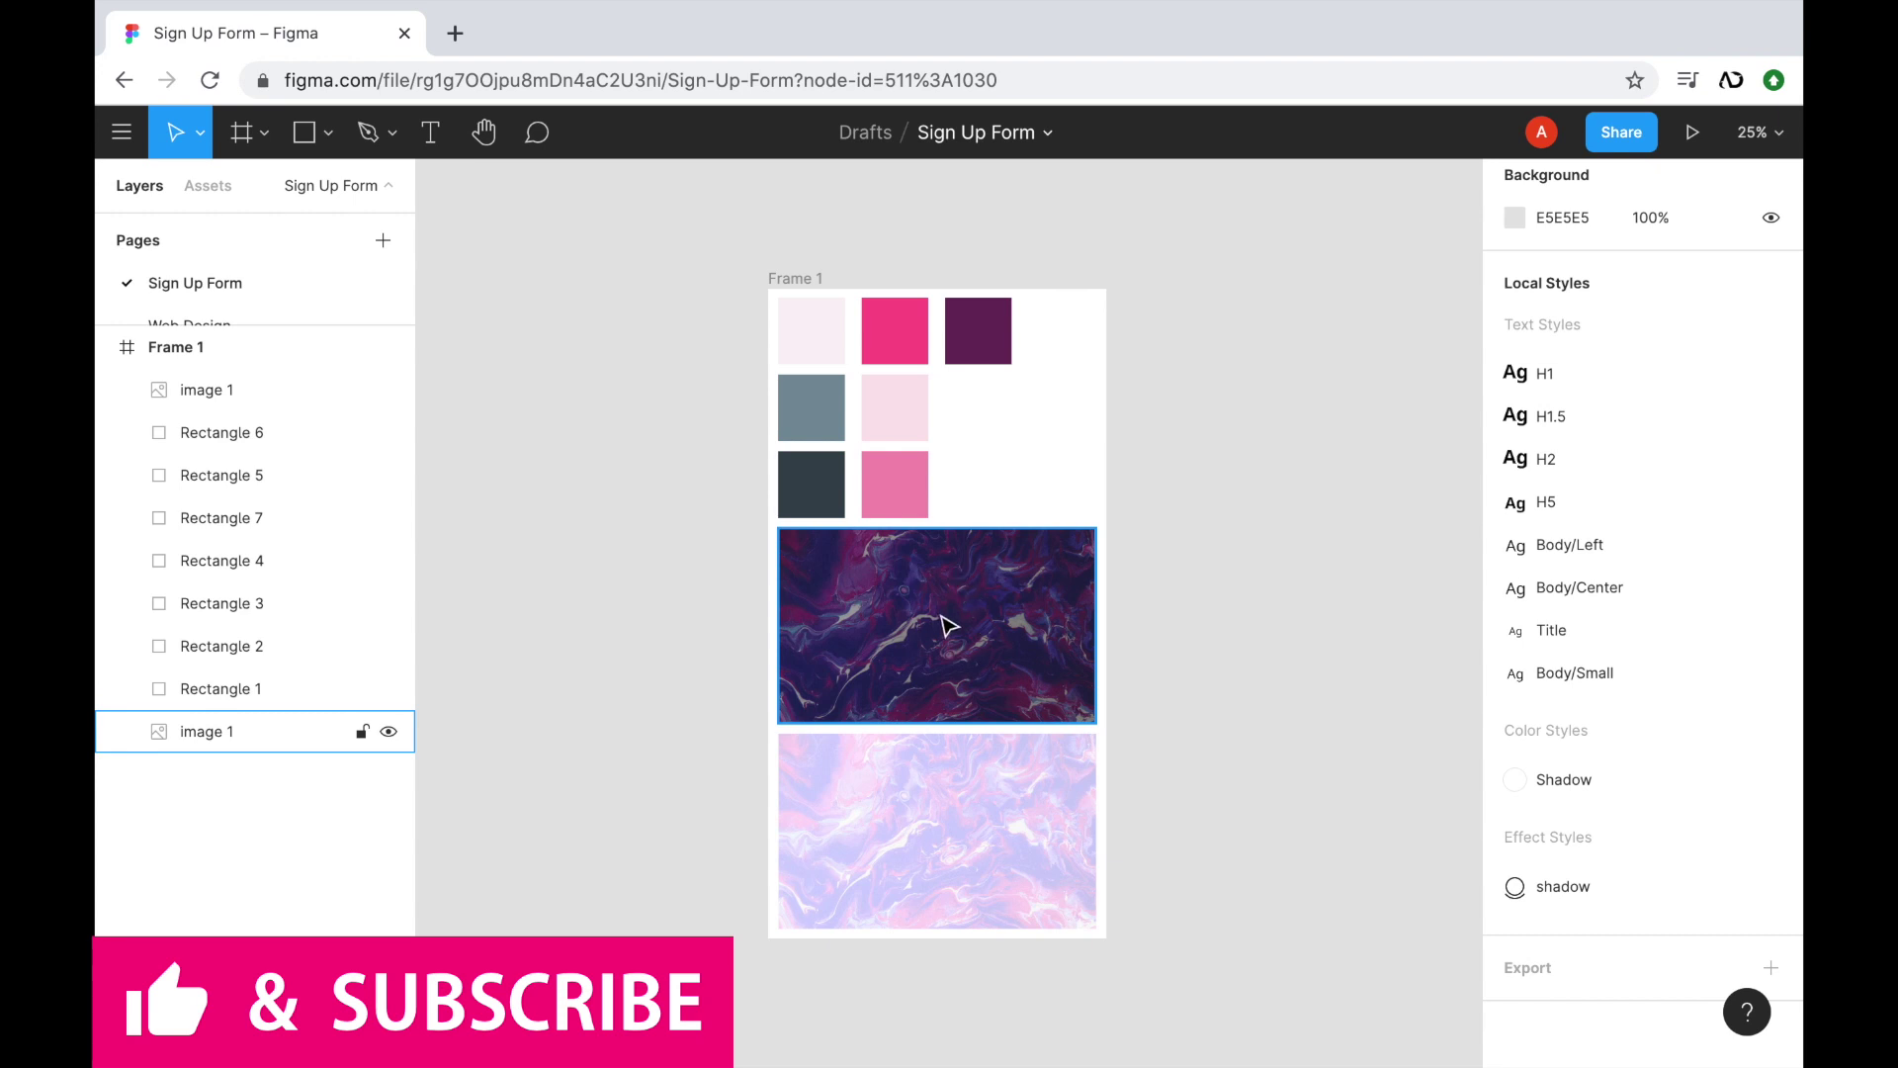
- Zoom and pan across Frame 1's swatches and images, then show the Phone frame presets
scroll(949, 625, "up", 2)
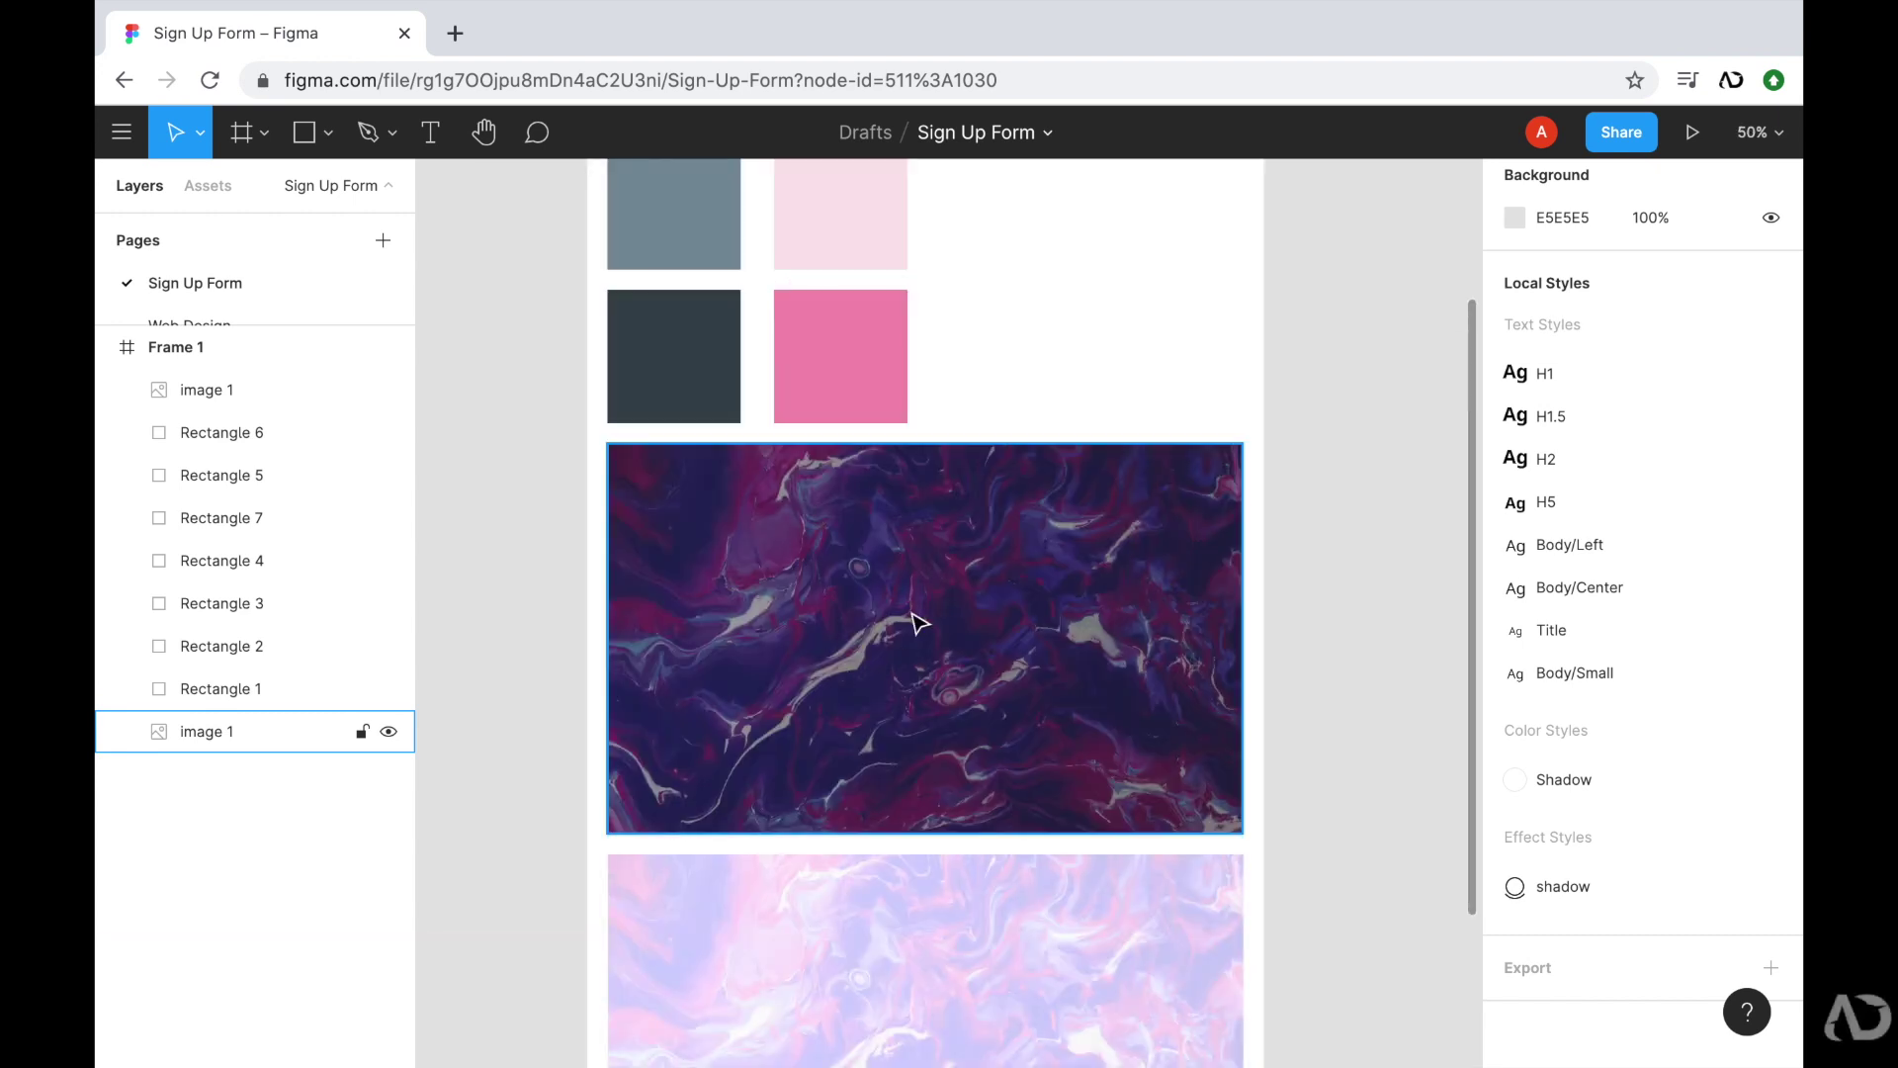
scroll(920, 623, "down", 3)
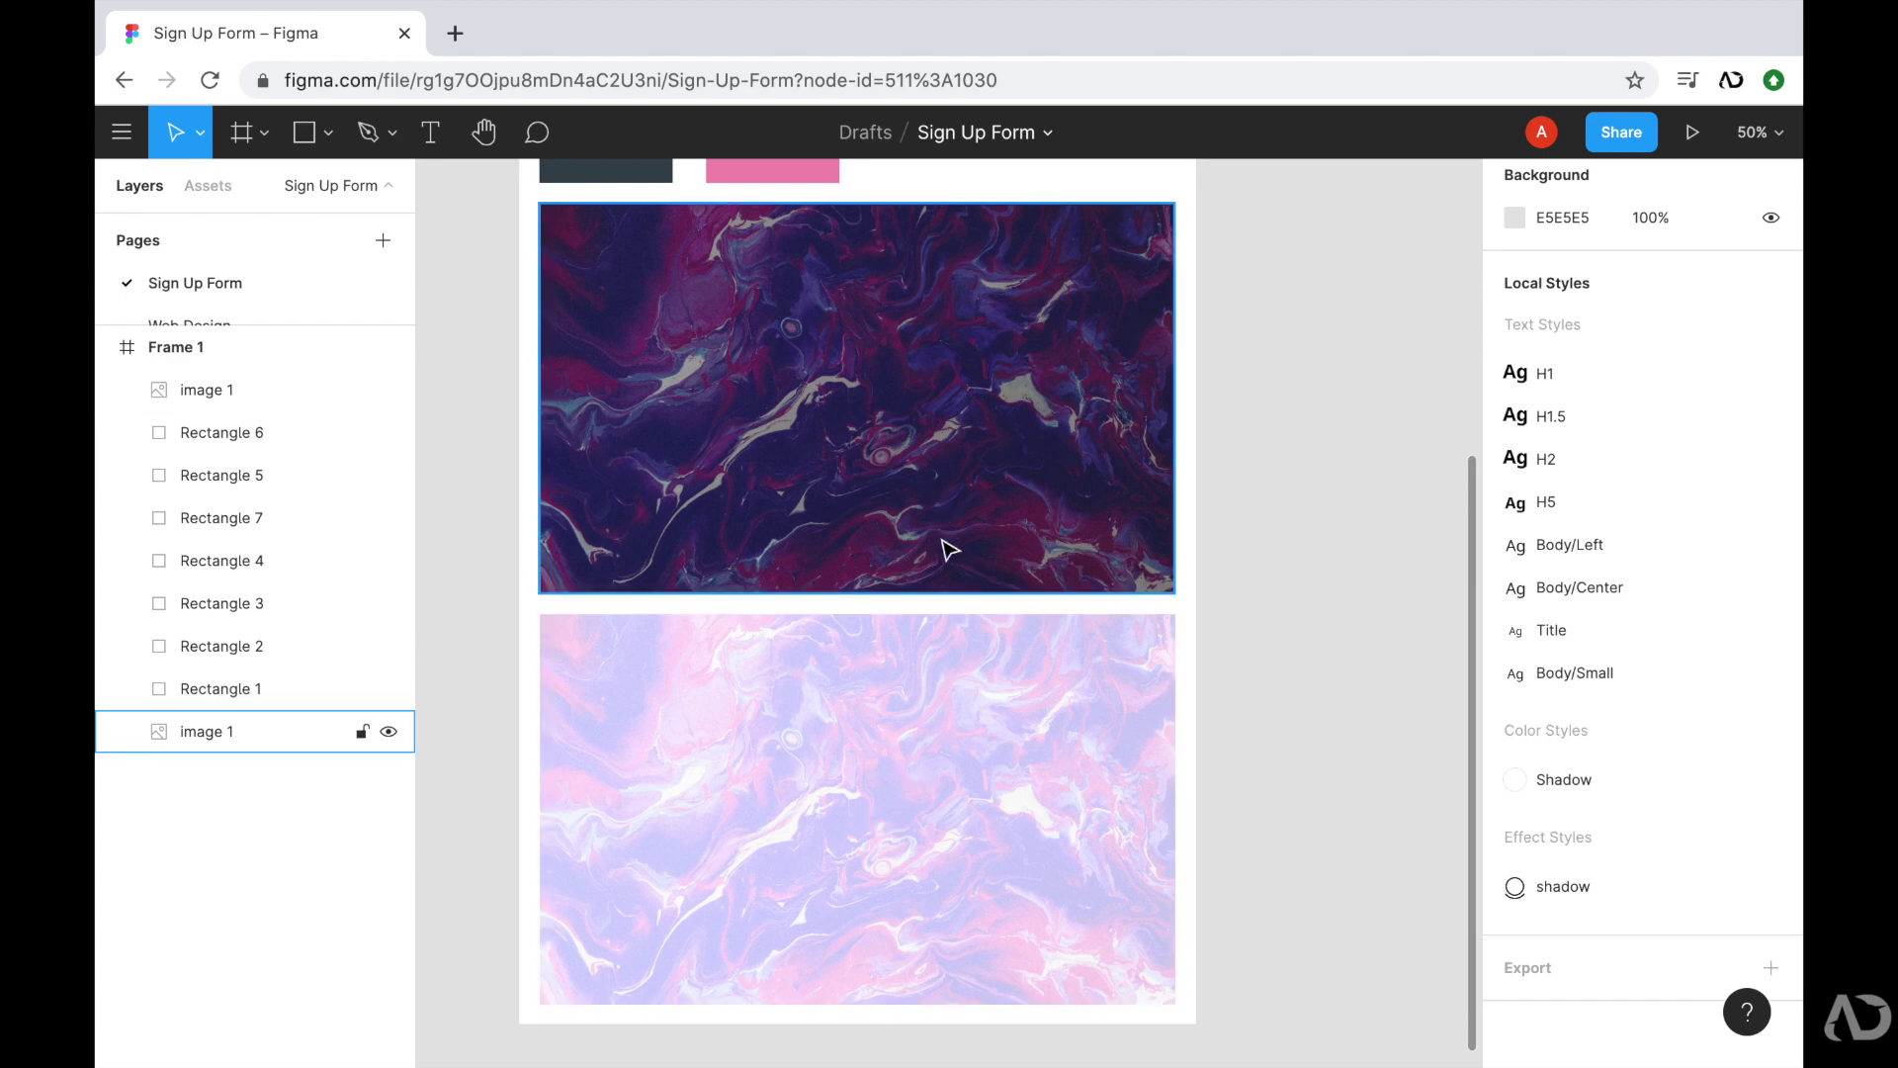
scroll(949, 549, "up", 5)
scroll(944, 548, "up", 3)
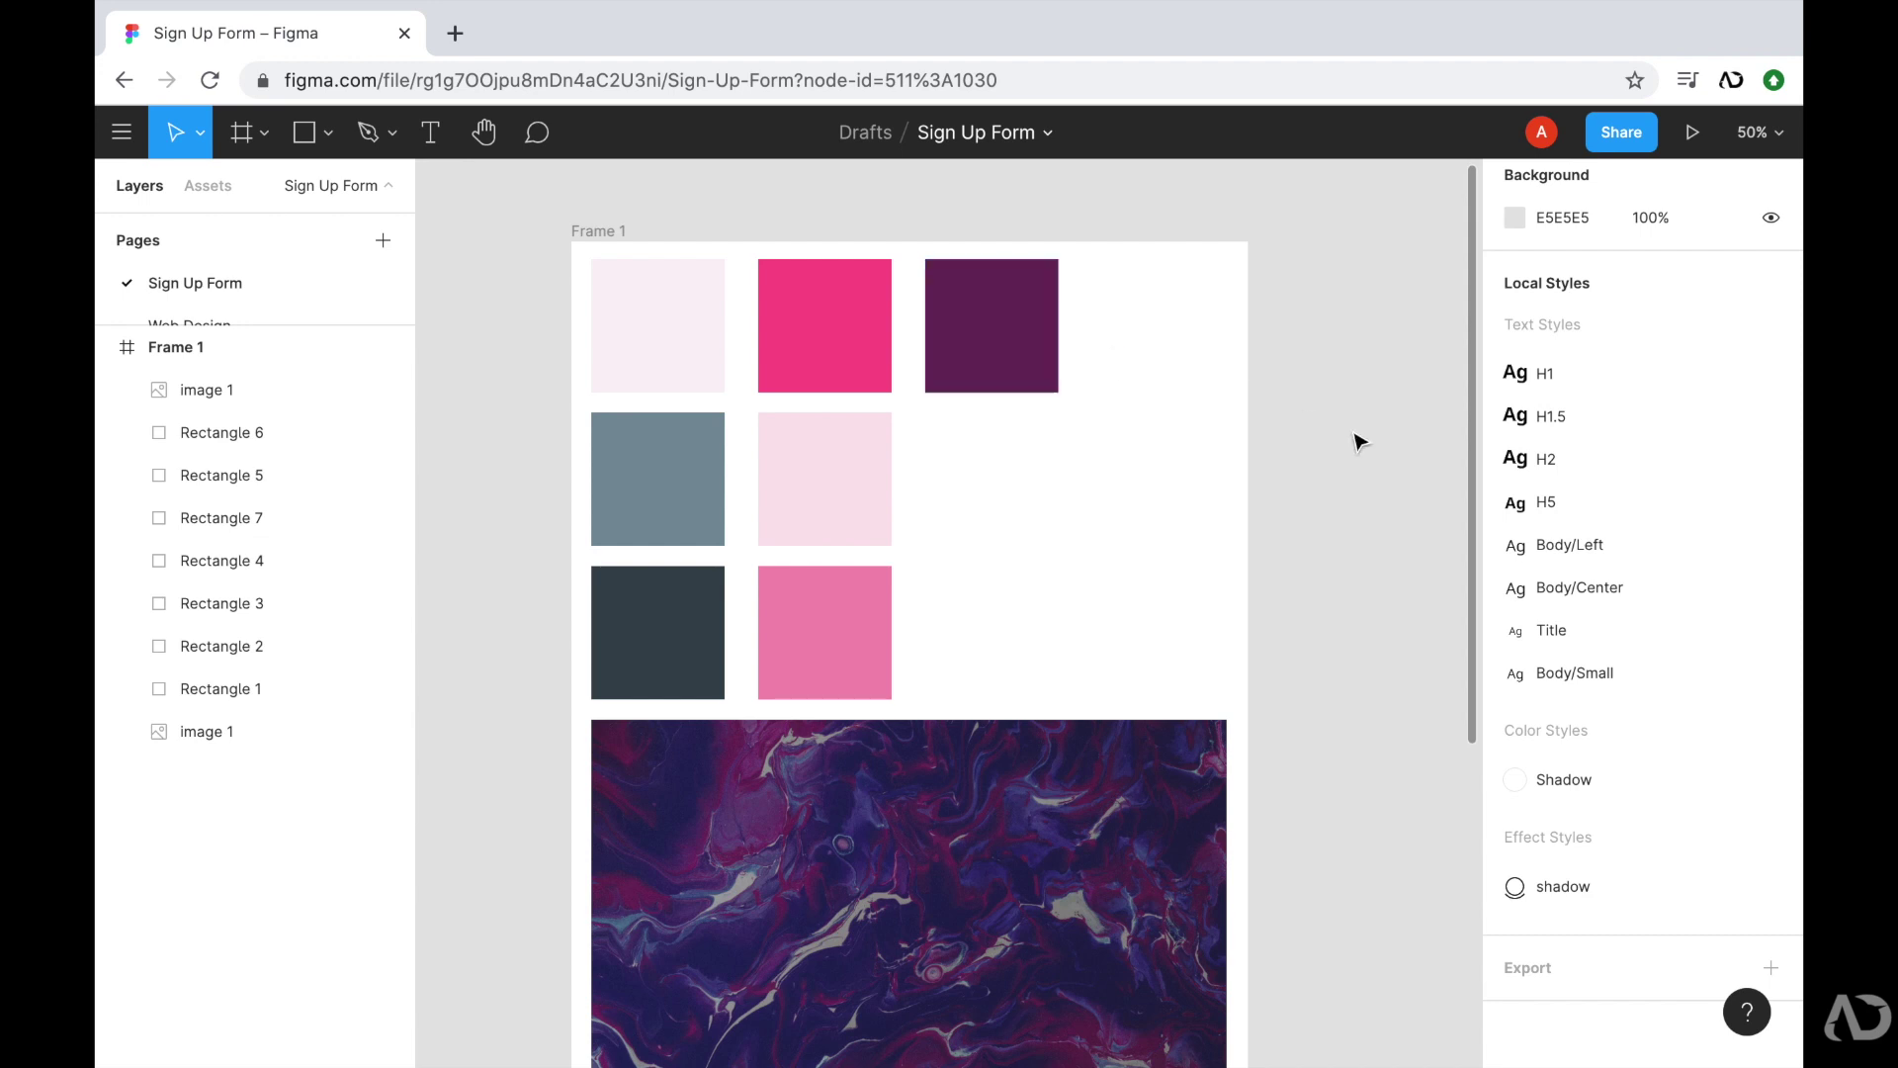
key("minus")
scroll(1356, 441, "down", 3)
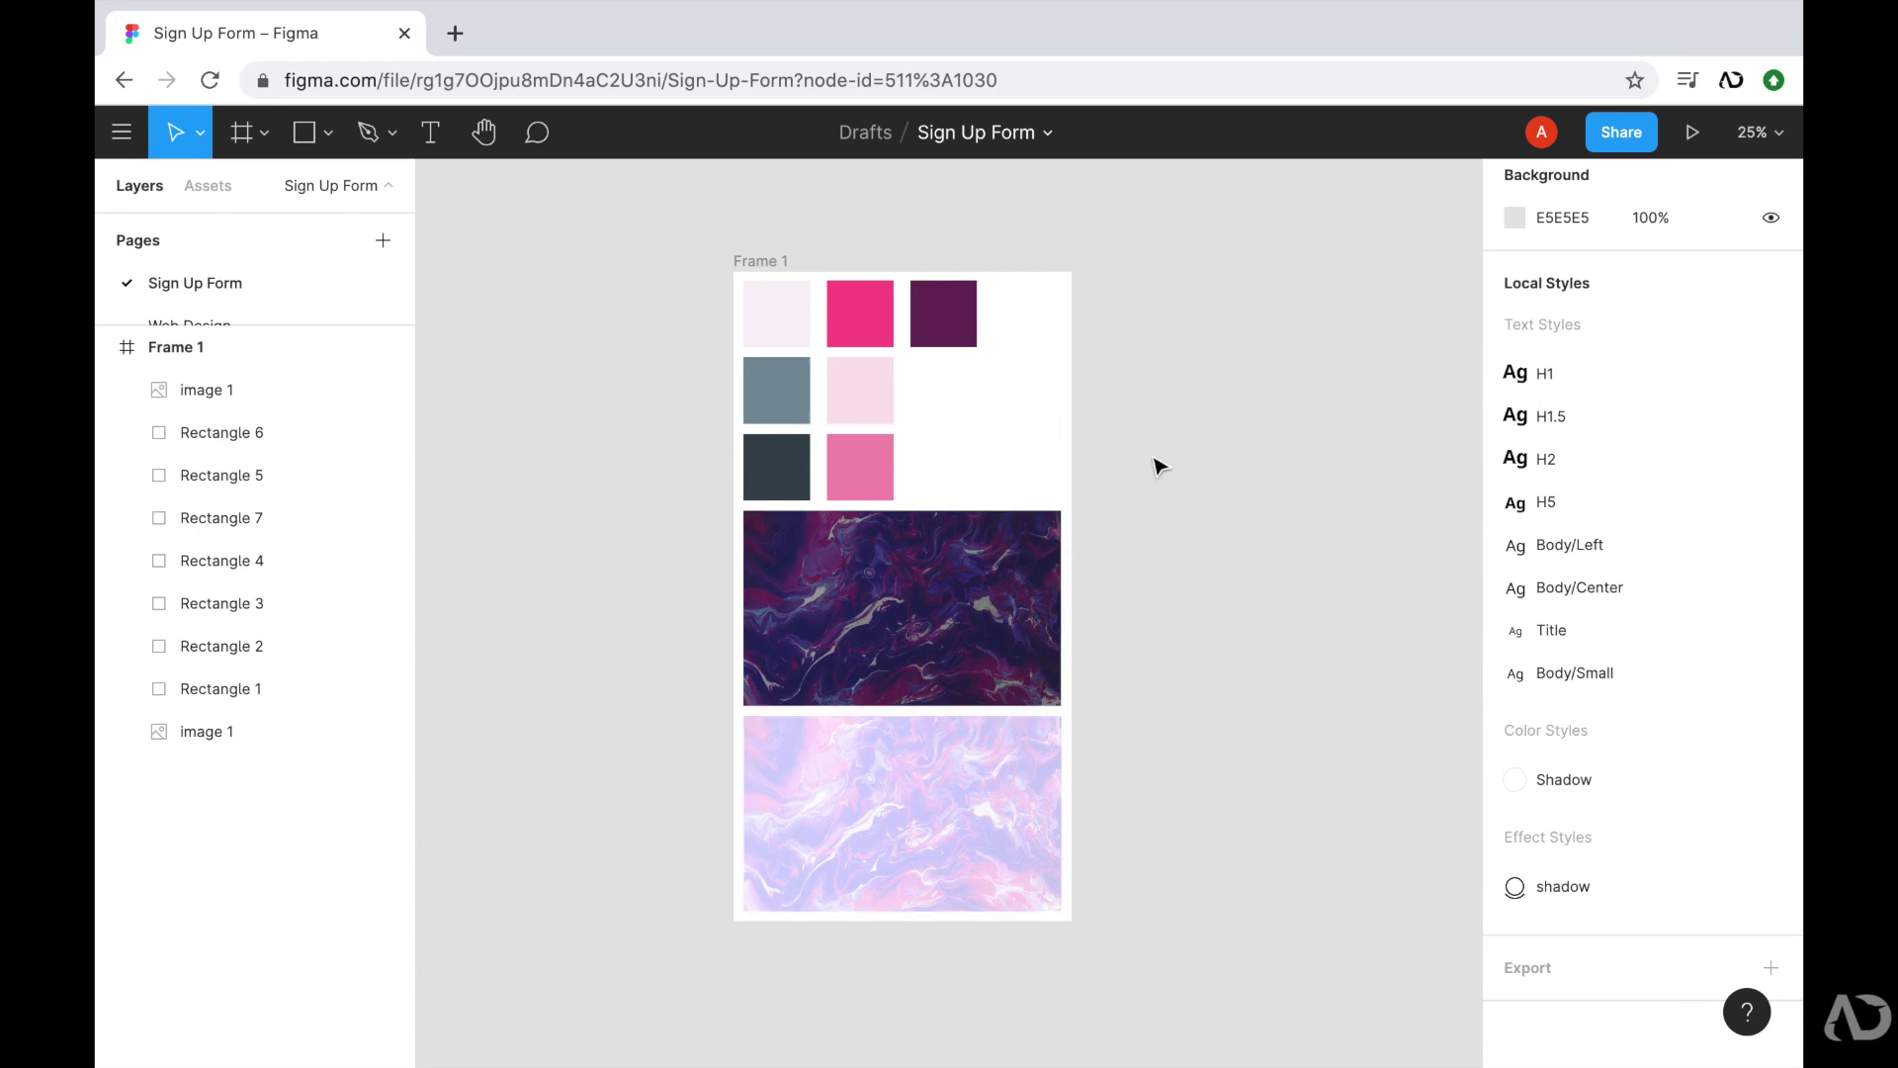
scroll(1159, 465, "right", 3)
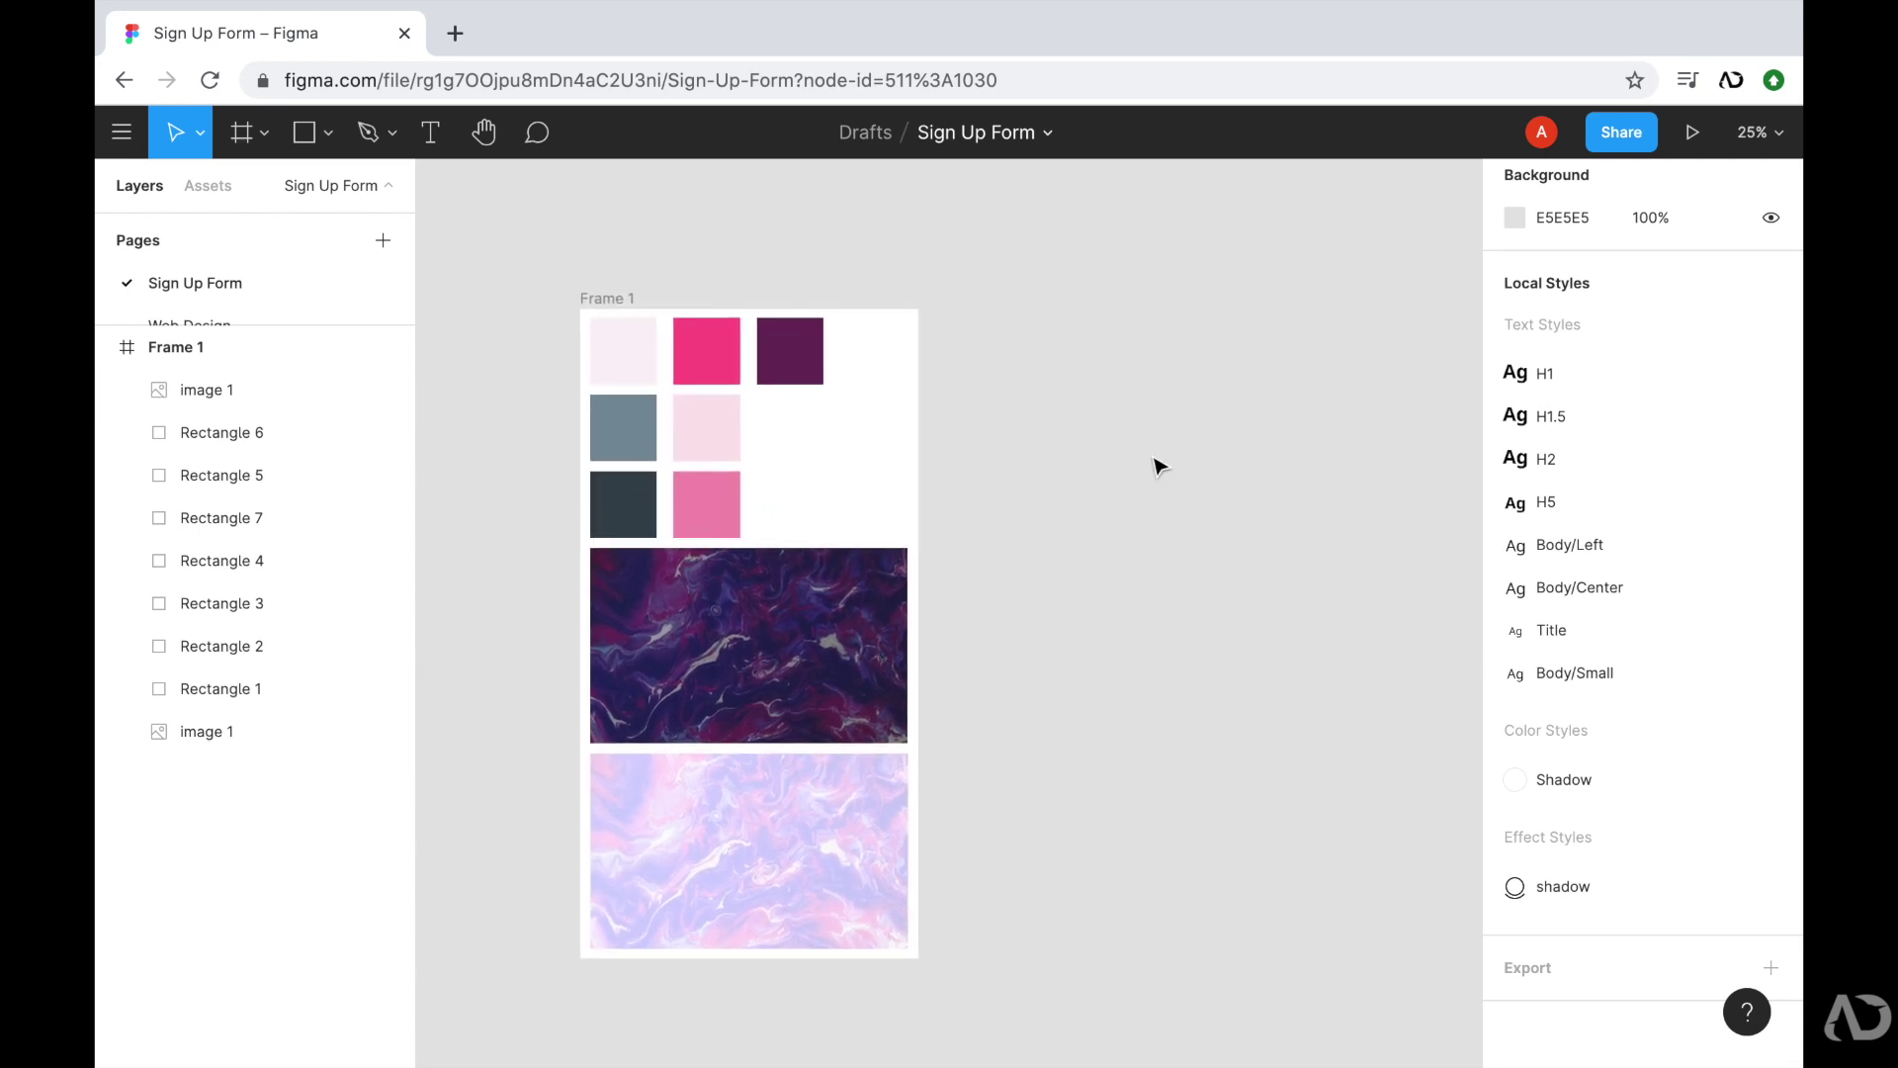
key("f")
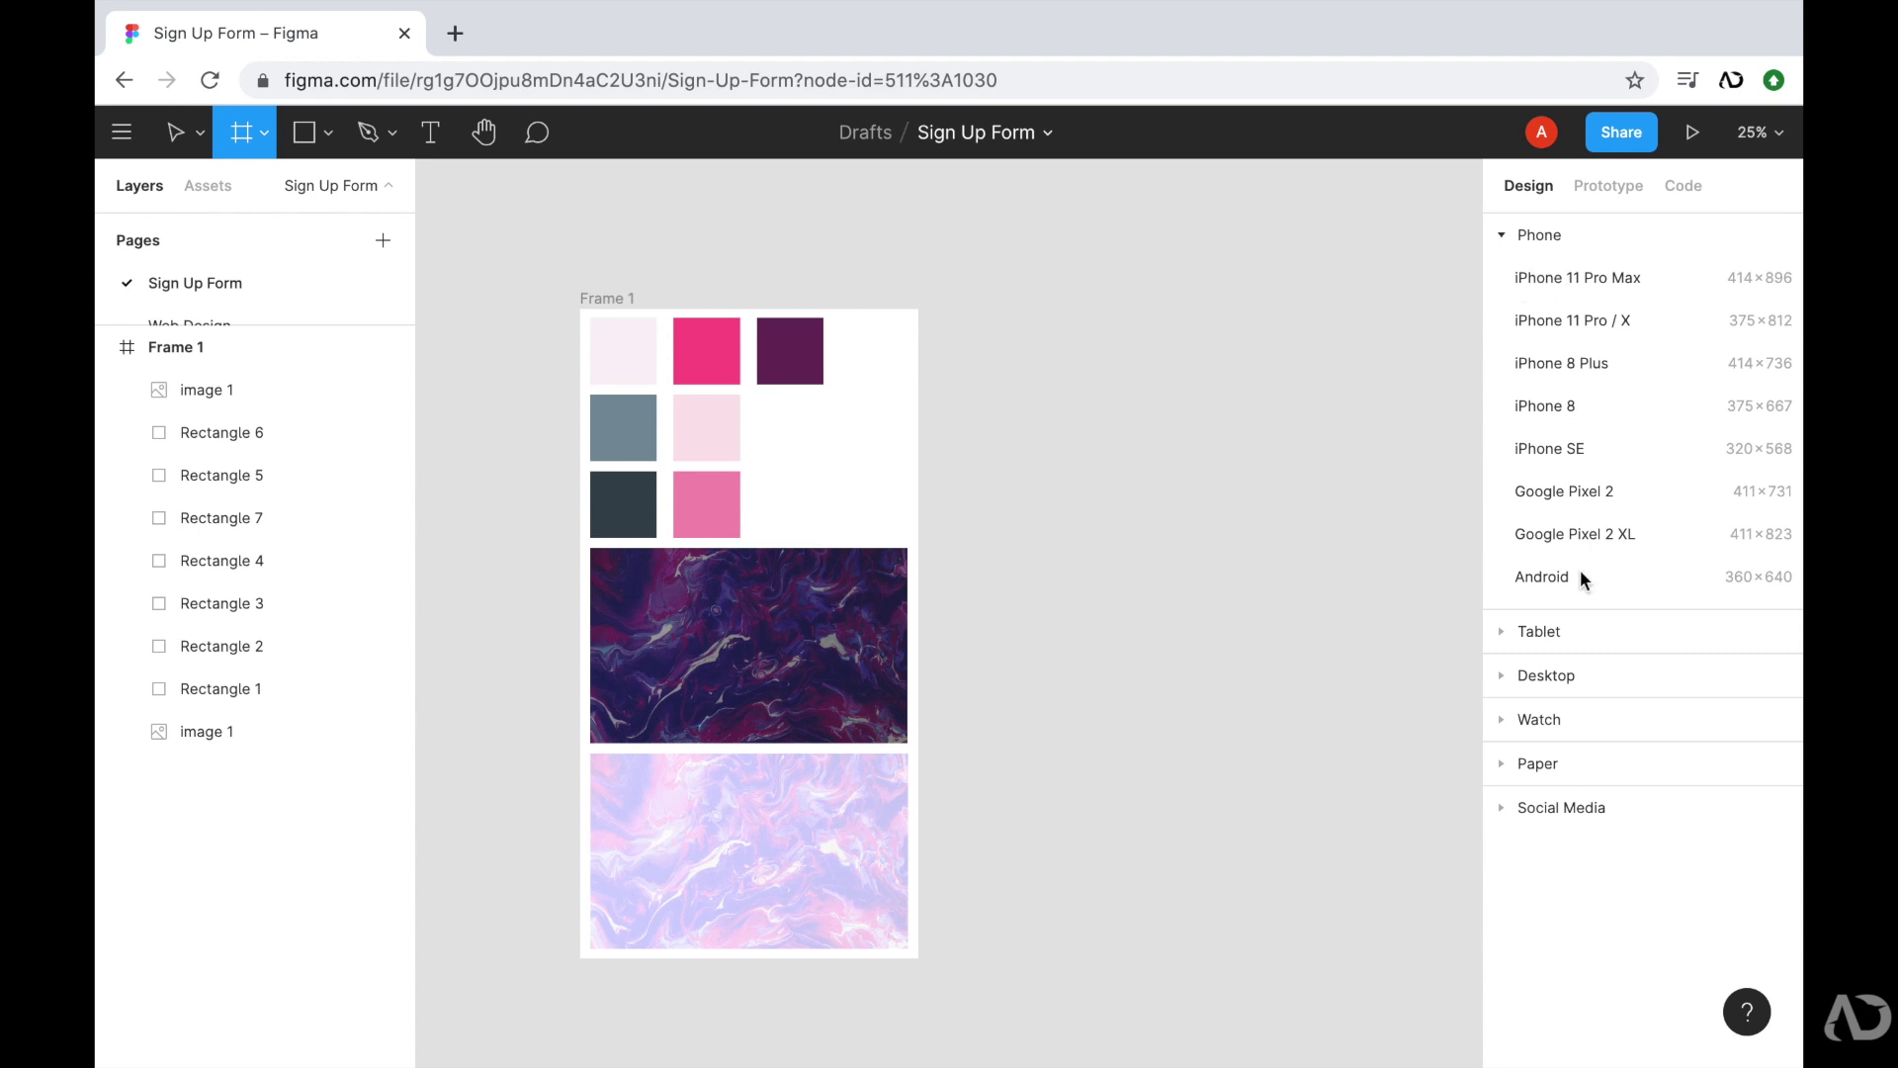
- Create an iPhone 11 Pro Max frame and move it beside Frame 1
left_click(1599, 281)
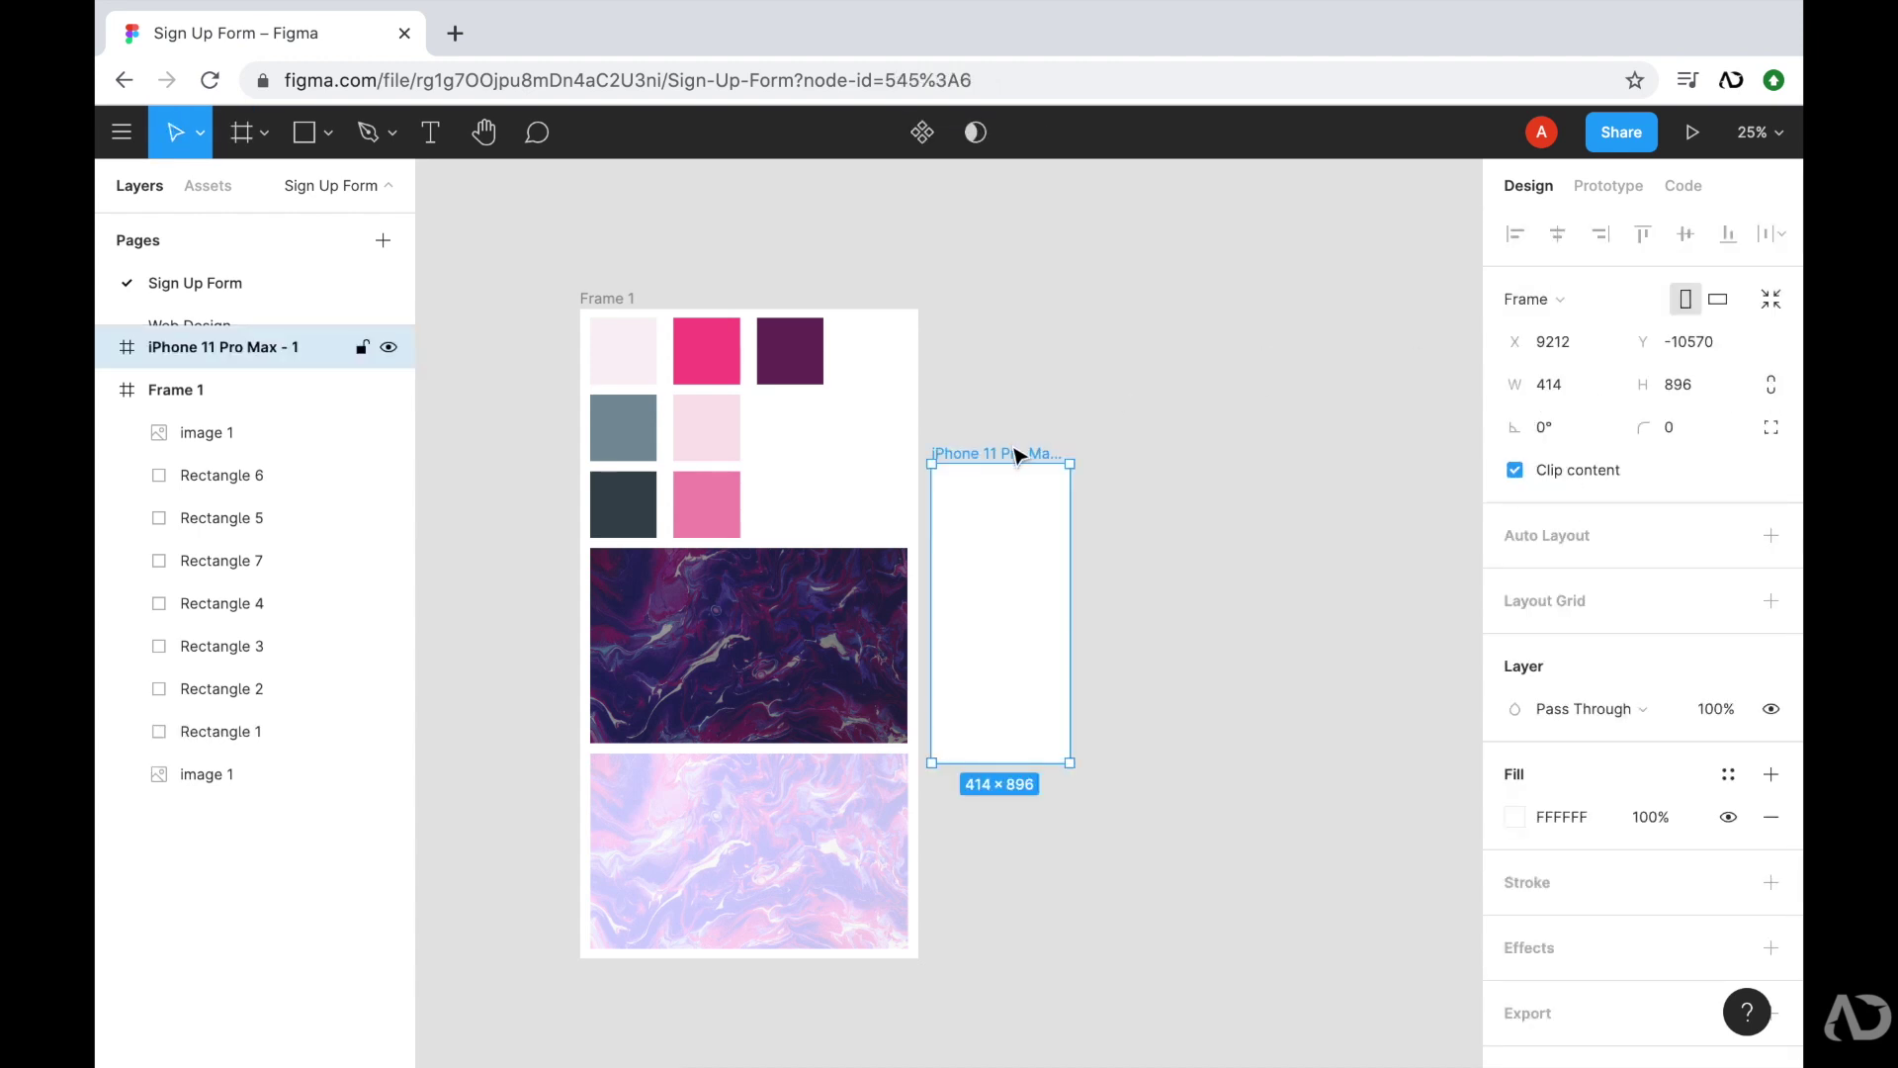
left_click(1018, 392)
left_click_drag(1018, 395, 1087, 277)
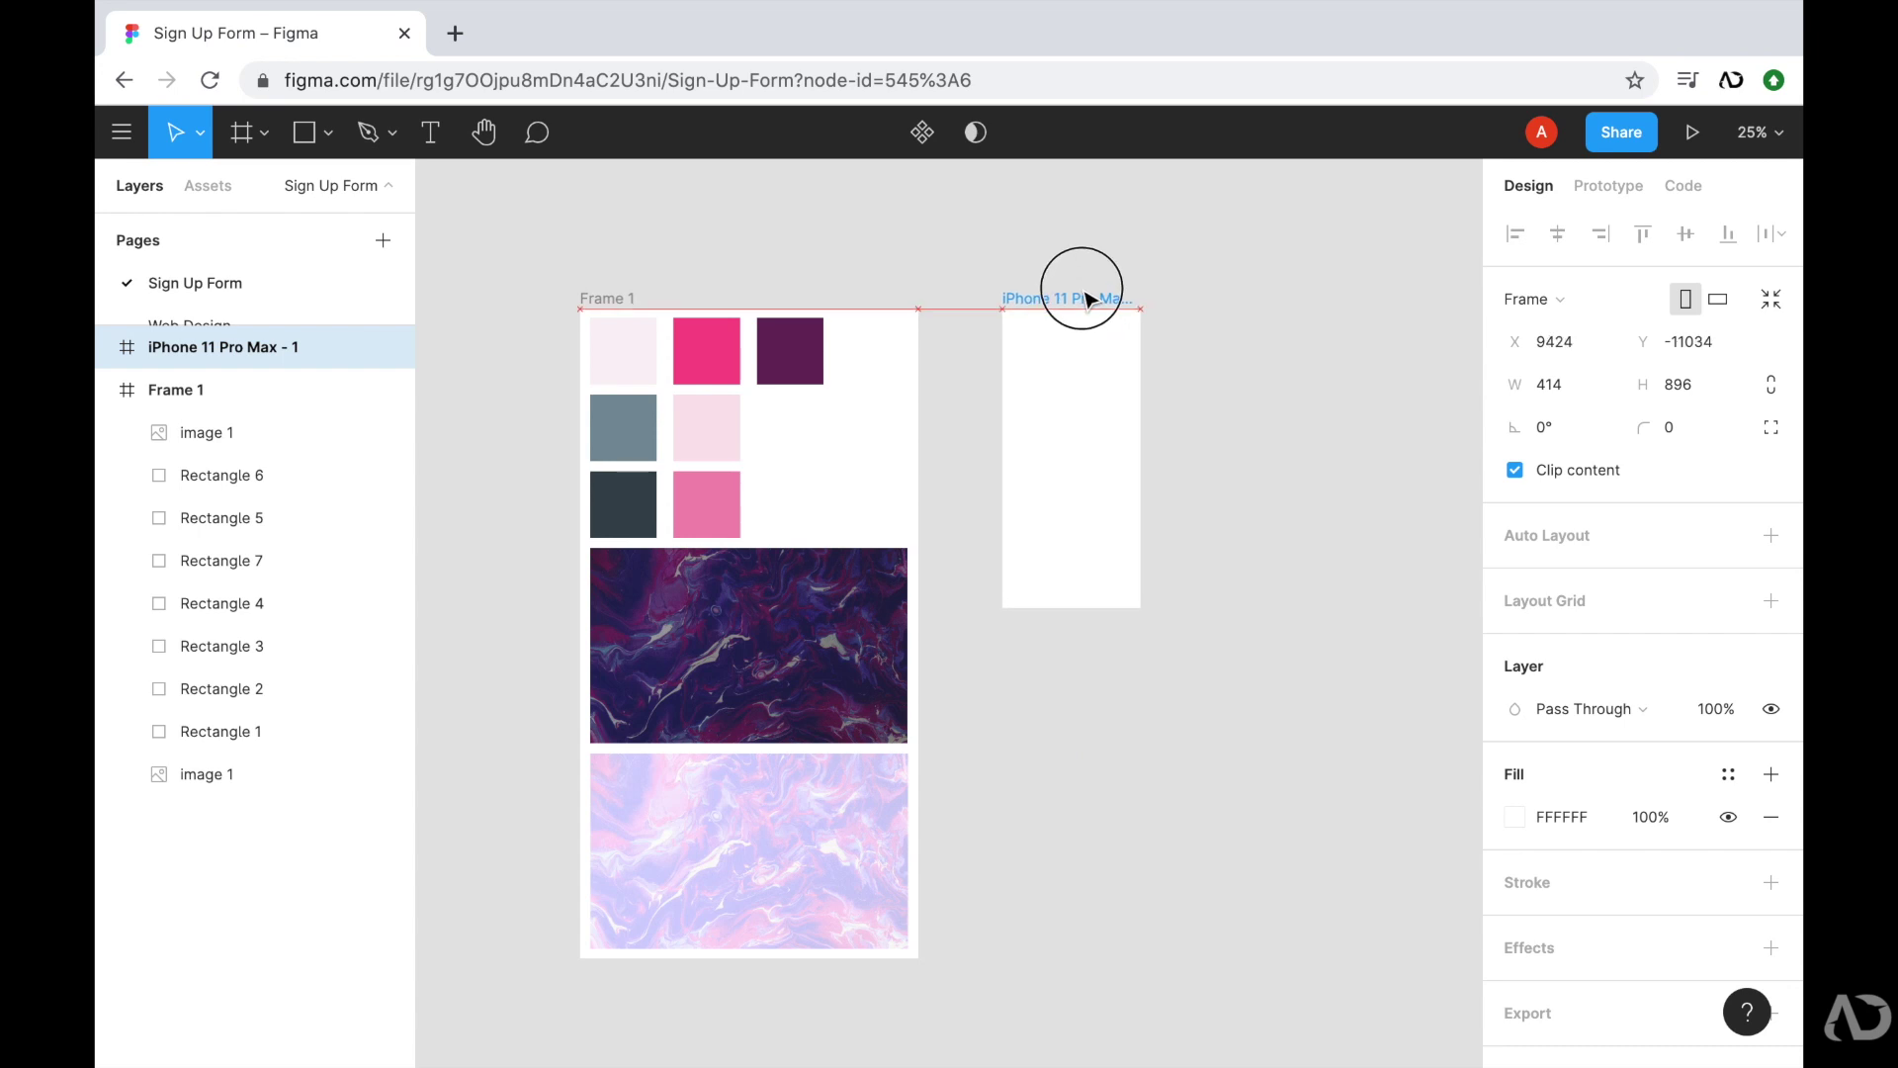
left_click(1202, 341)
scroll(1202, 341, "up", 5)
scroll(1202, 341, "up", 3)
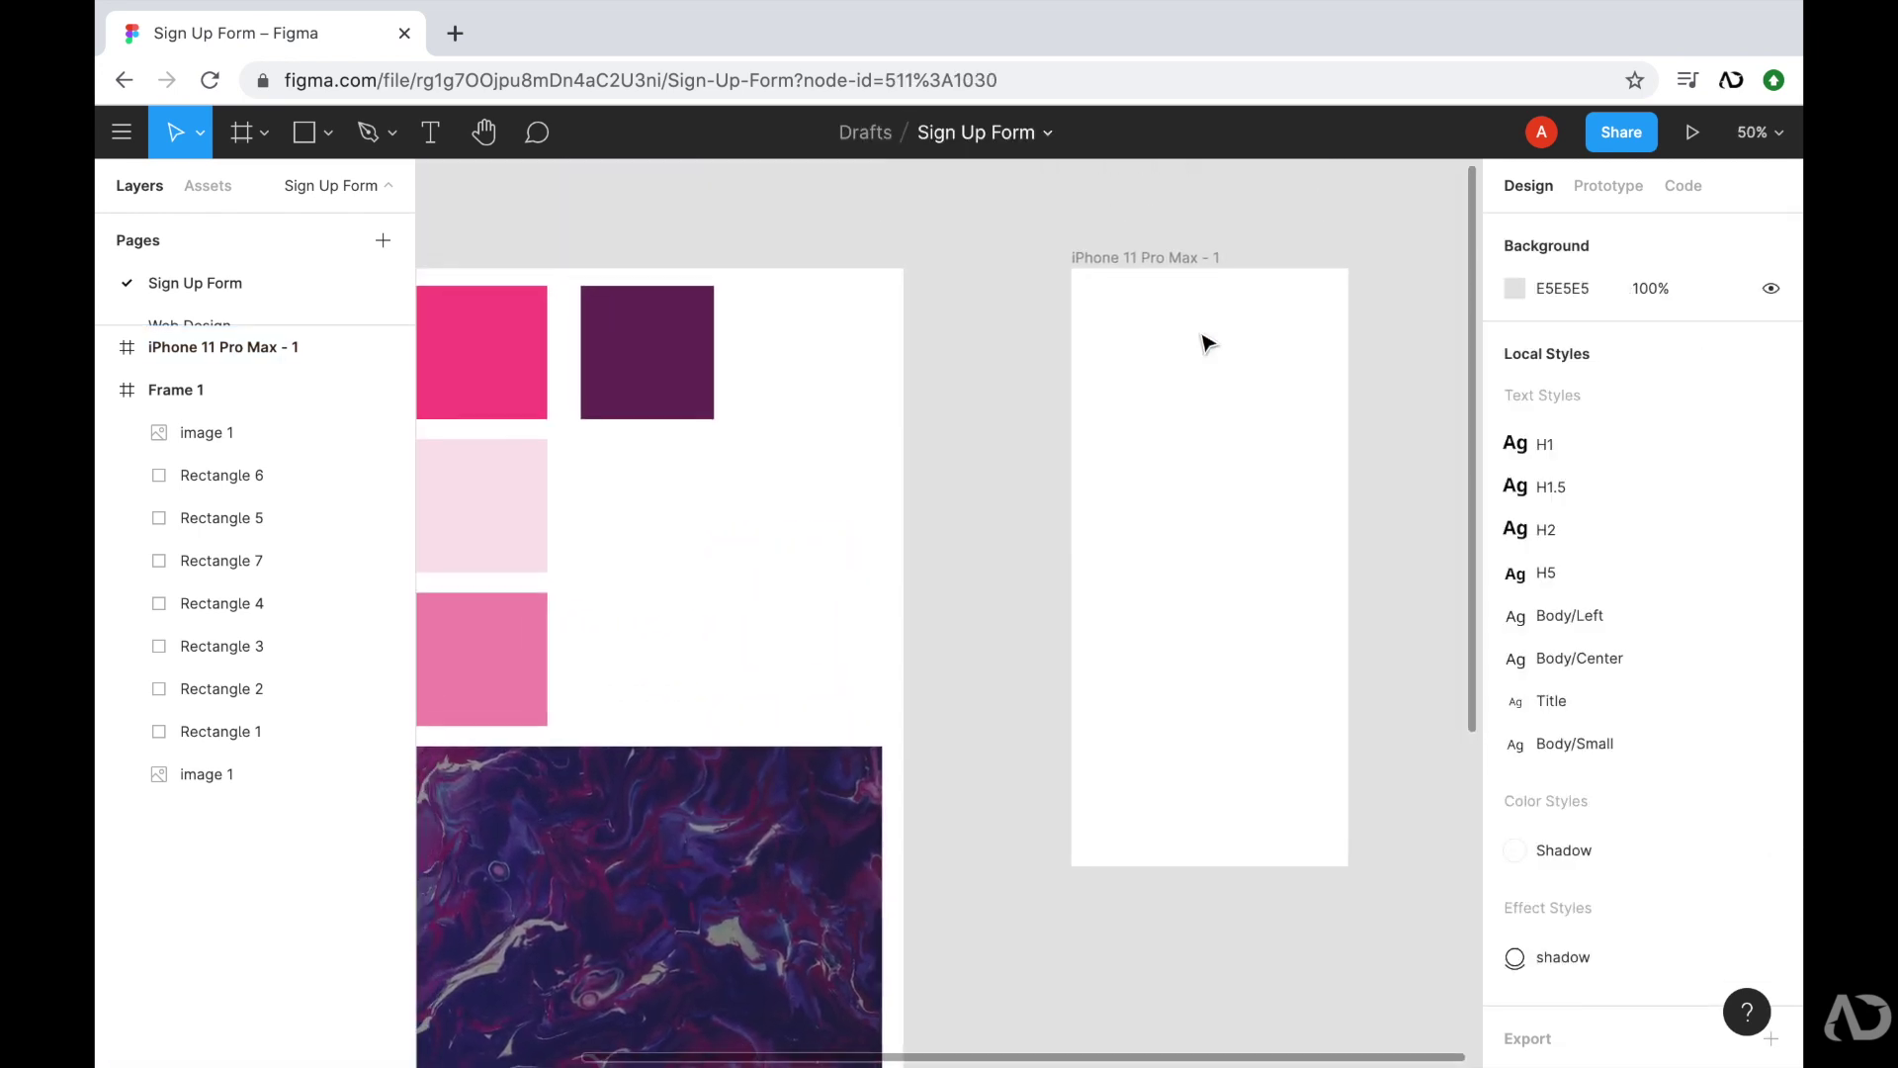
scroll(1204, 341, "right", 5)
left_click(1231, 354)
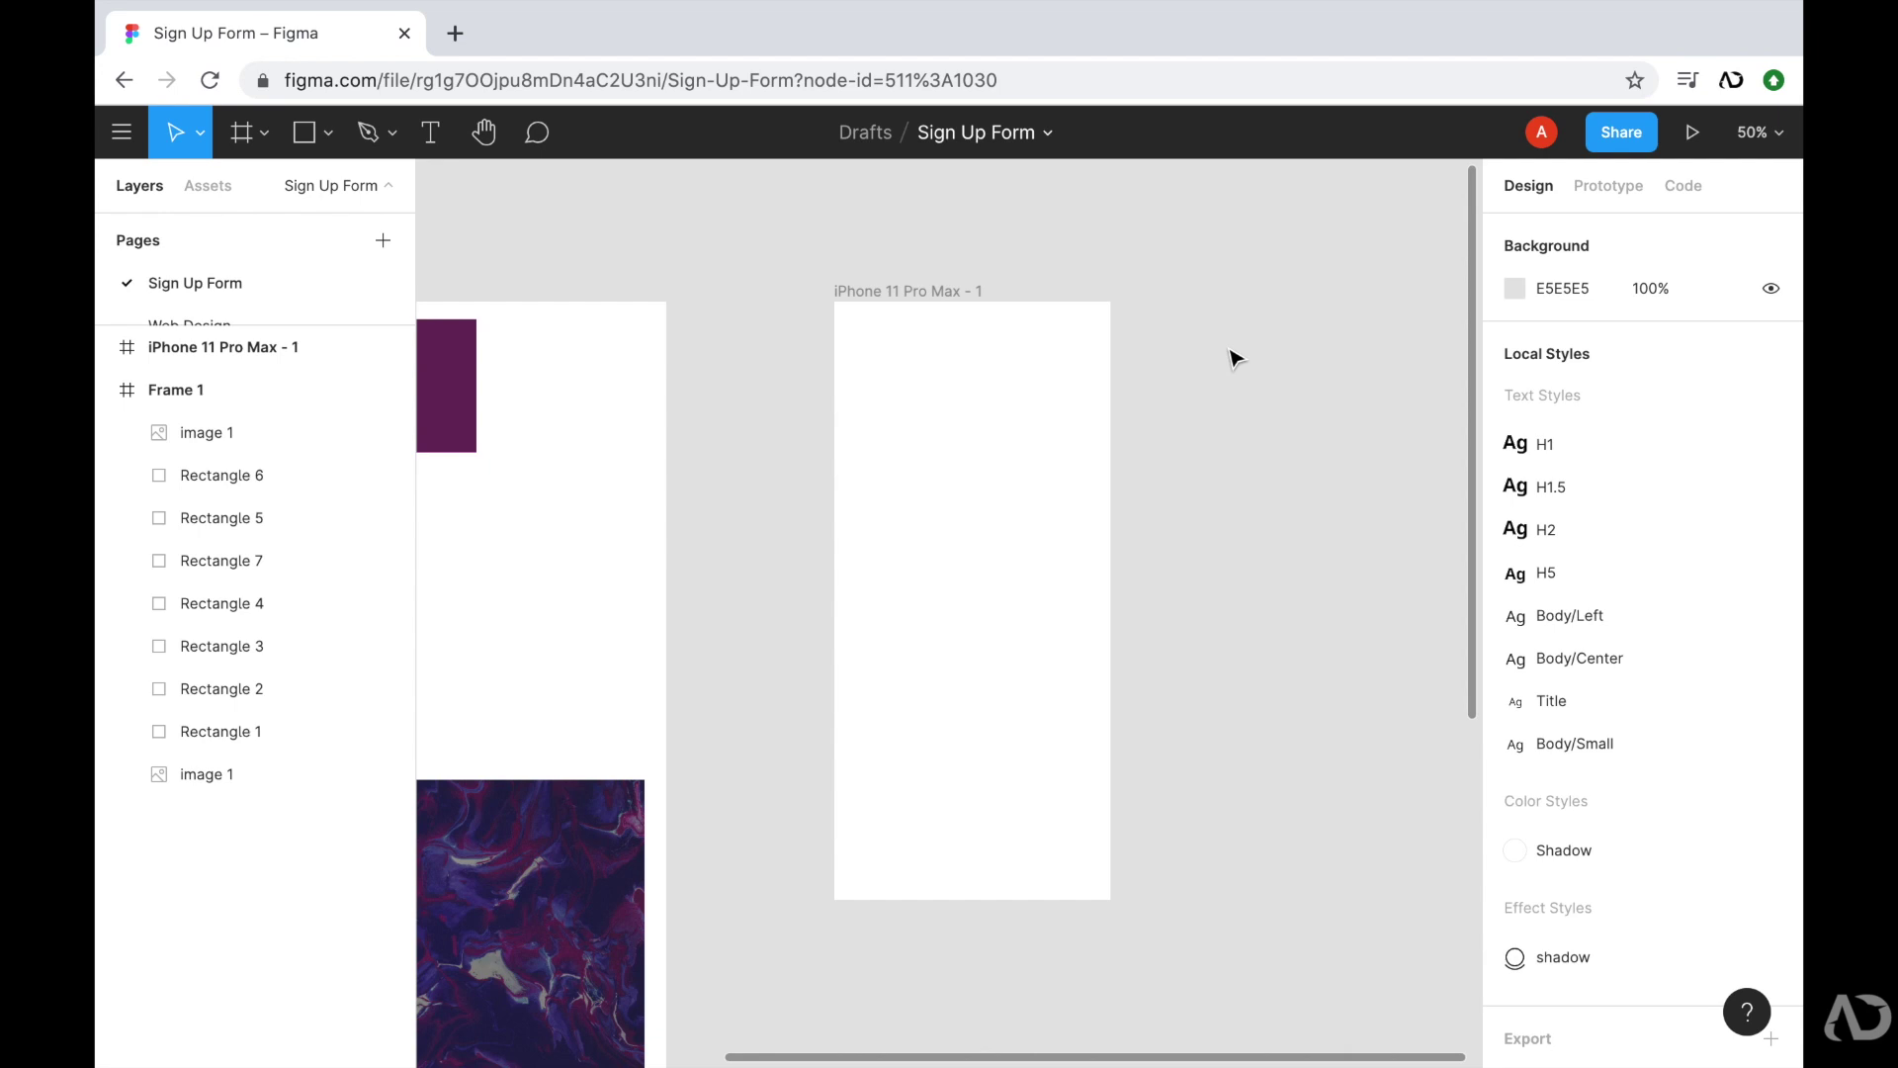
- Draw a grey rectangle in the frame's upper part with corner radius 8
key("r")
mouse_move(851, 323)
left_mouse_down()
mouse_move(1018, 598)
mouse_move(1096, 681)
left_mouse_up()
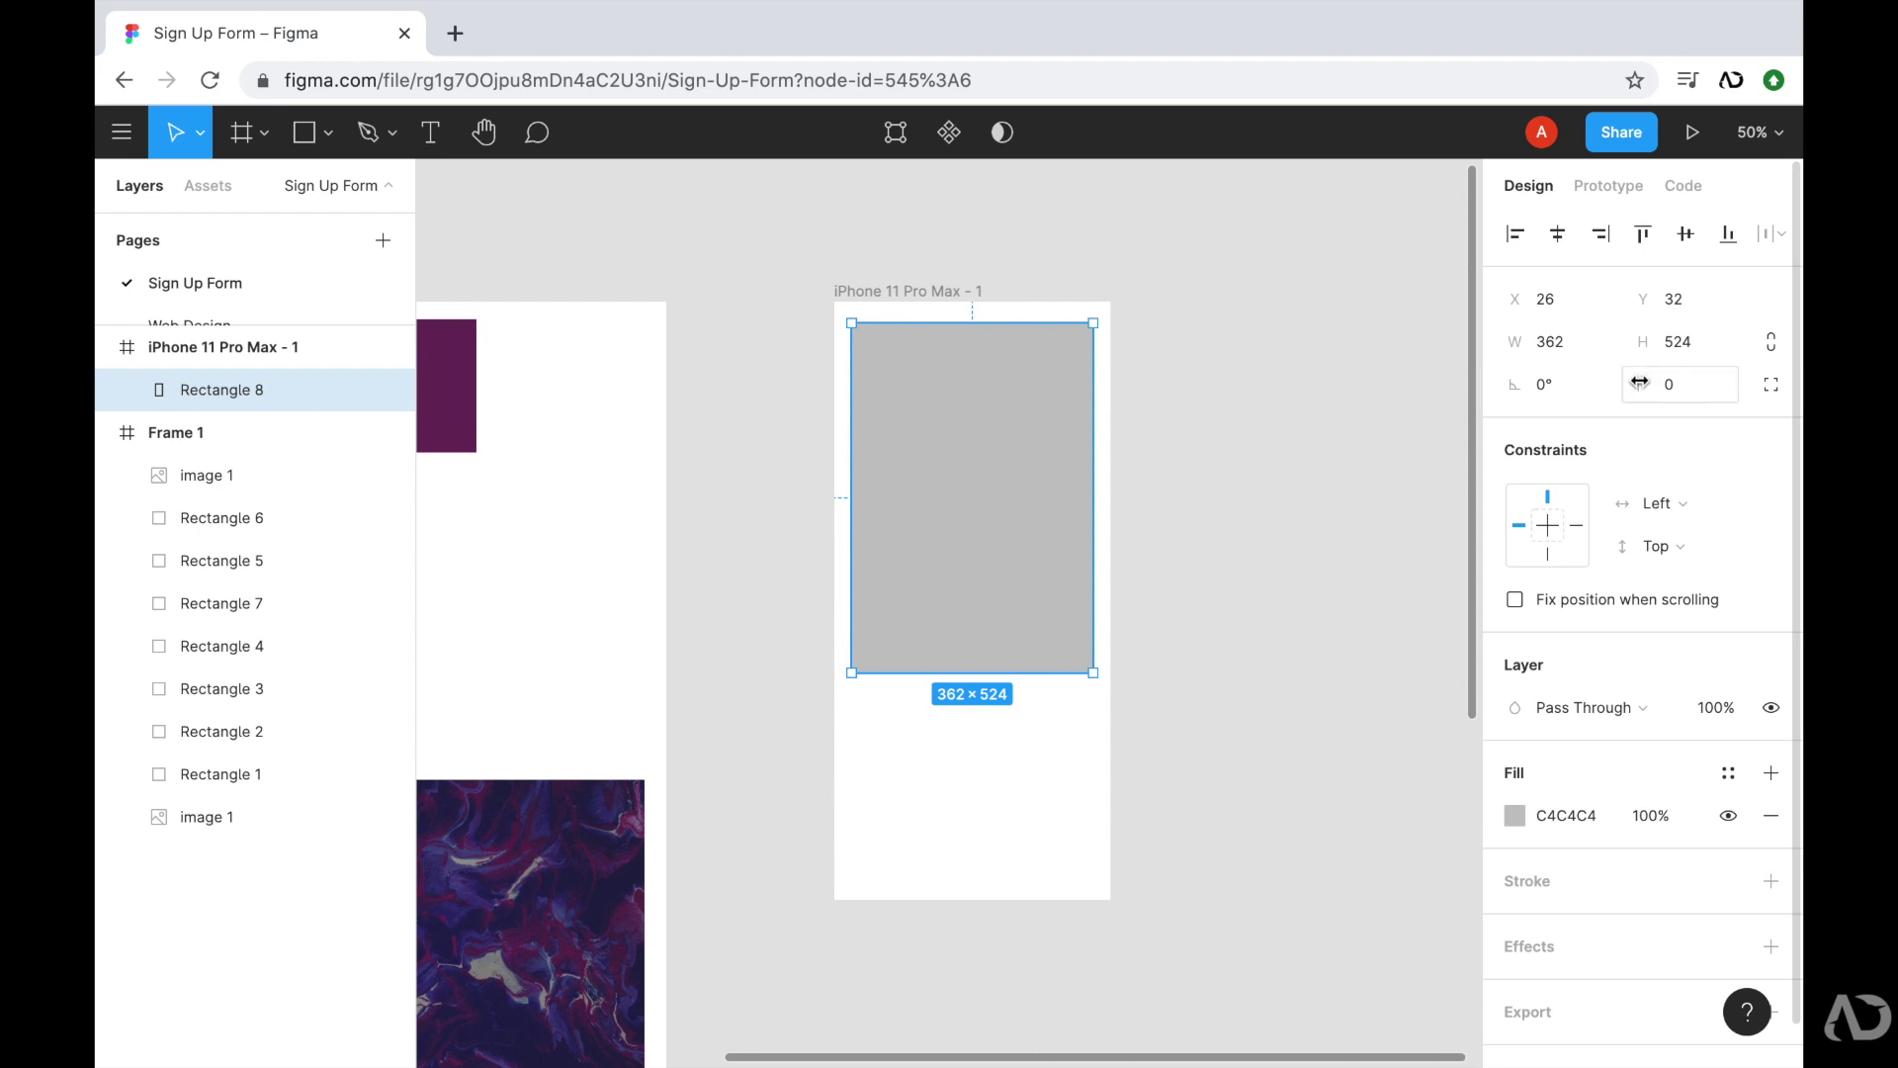
left_click_drag(1638, 383, 1680, 384)
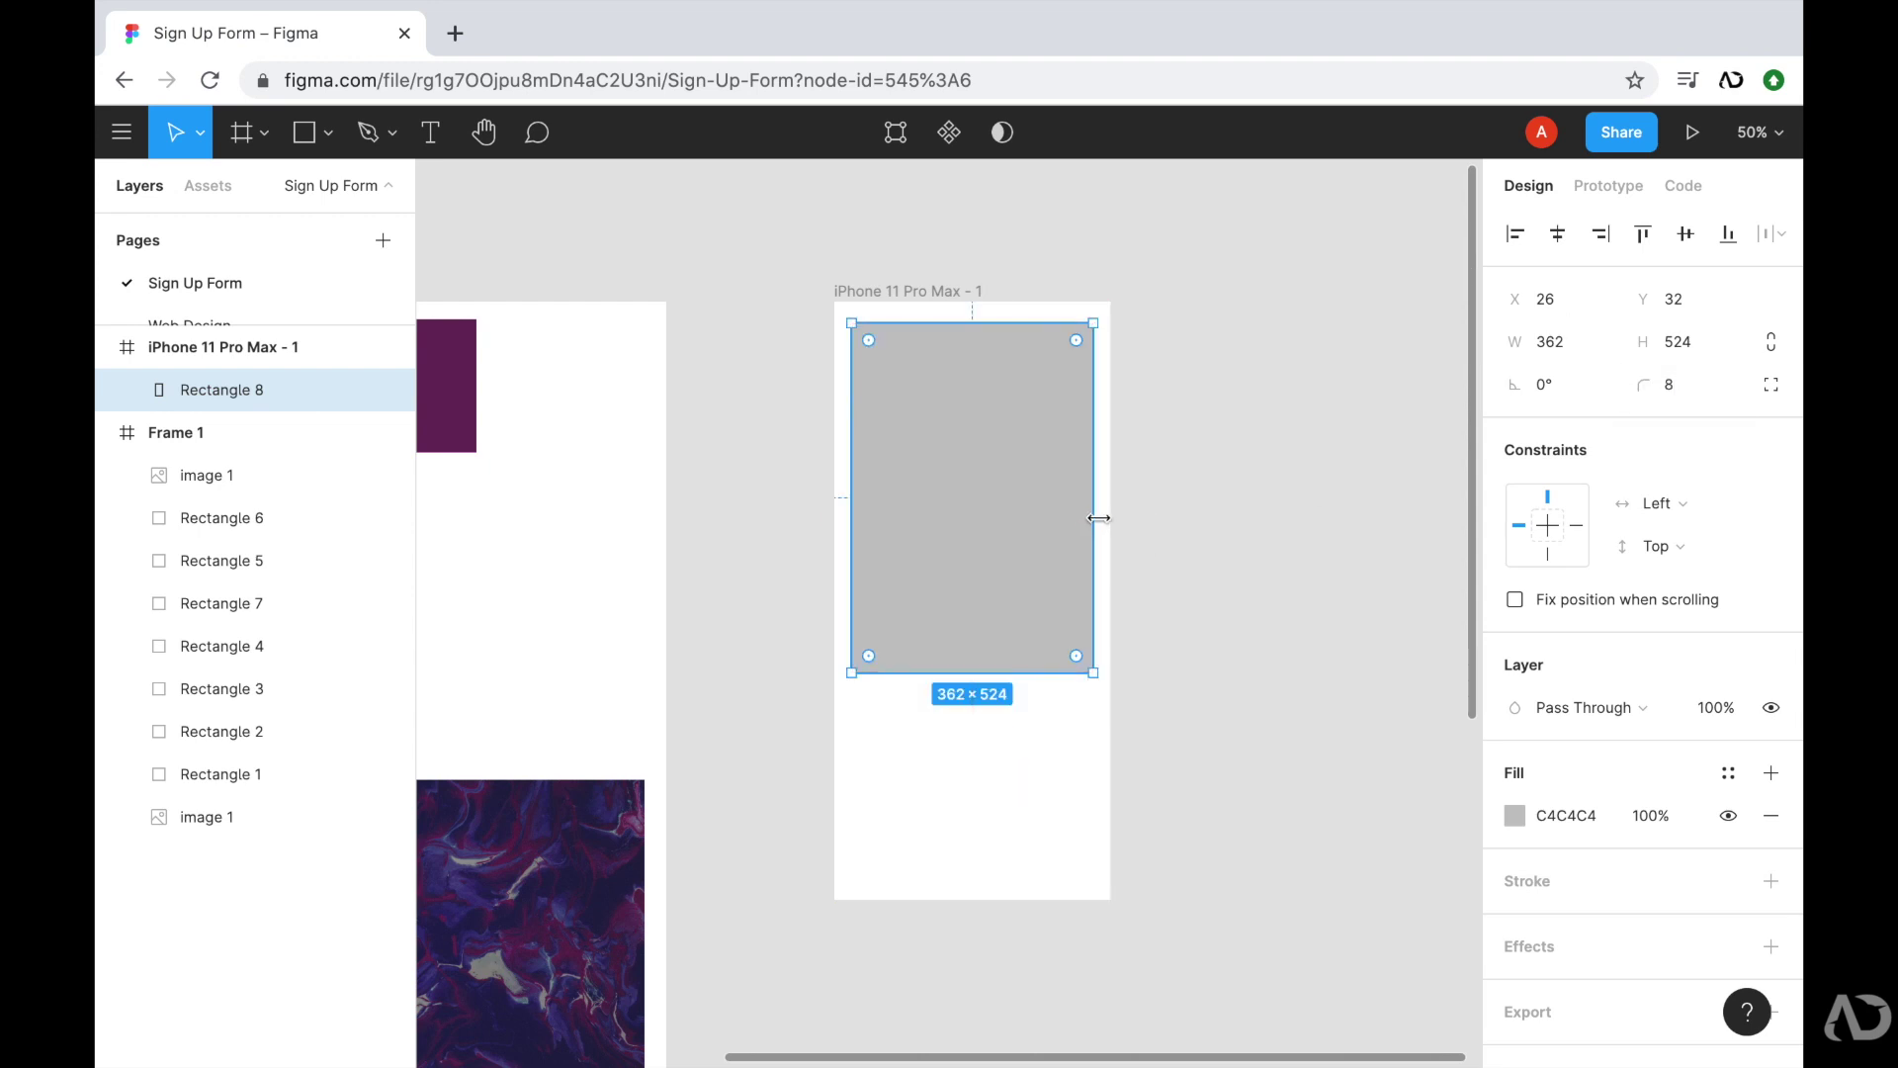
- Set the rectangle's width to 350 and centre it horizontally in the frame
left_click(1550, 341)
type("356")
key("Return")
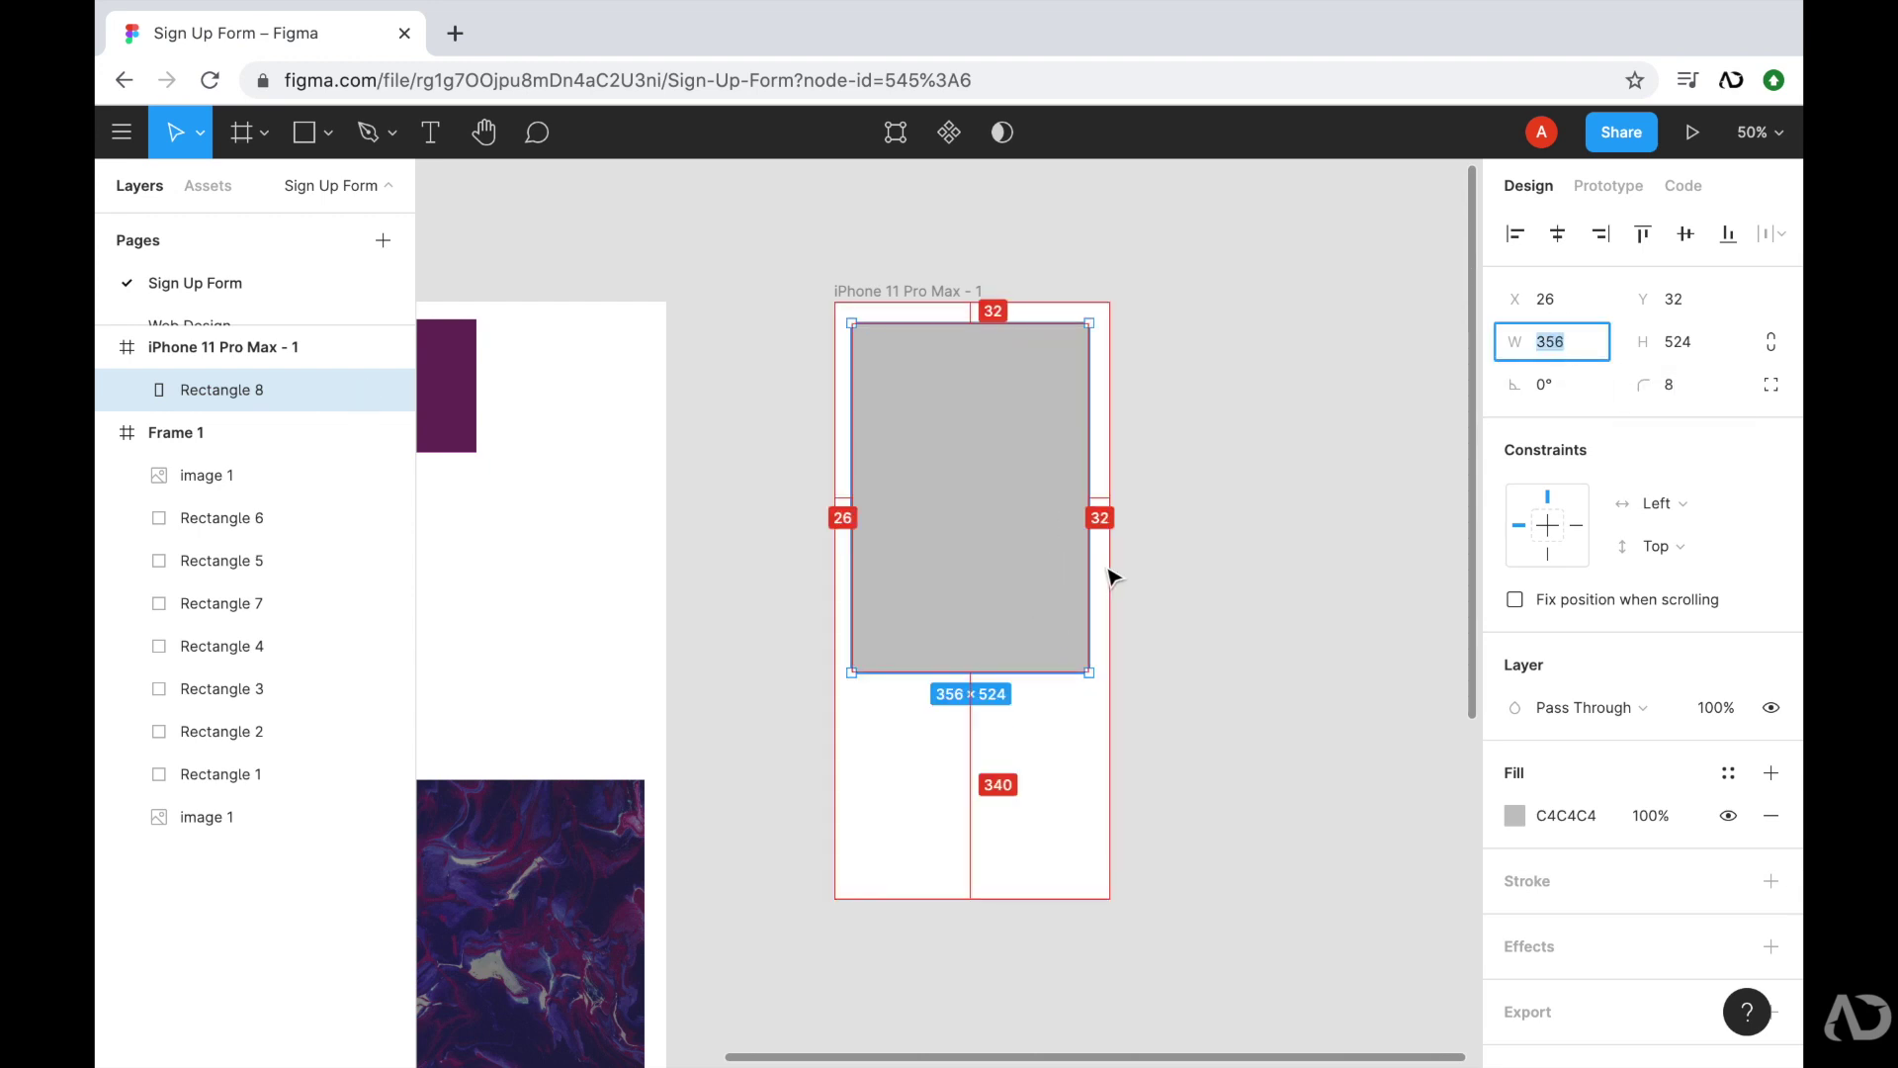
type("352")
key("Return")
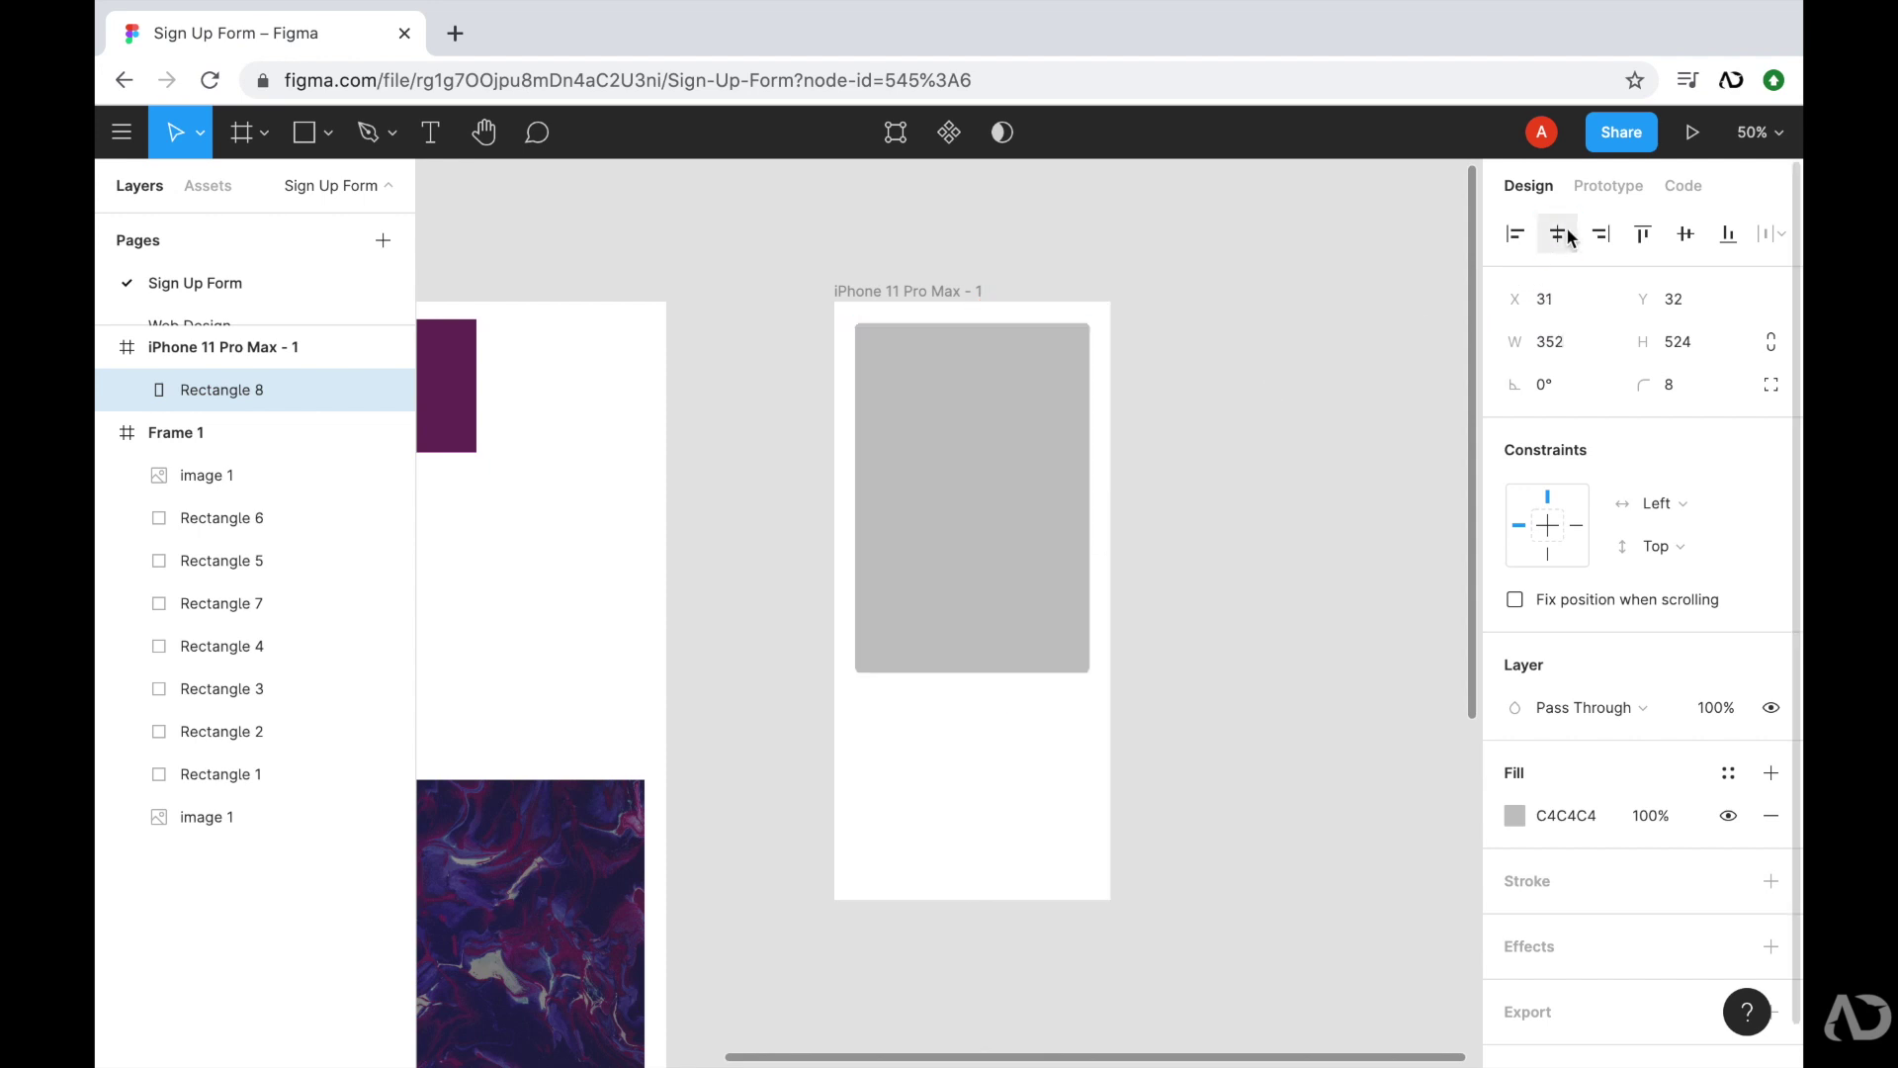
left_click(1557, 233)
left_click(1548, 341)
type("350")
key("Return")
left_click(1557, 233)
left_click(1207, 488)
left_click(1003, 424)
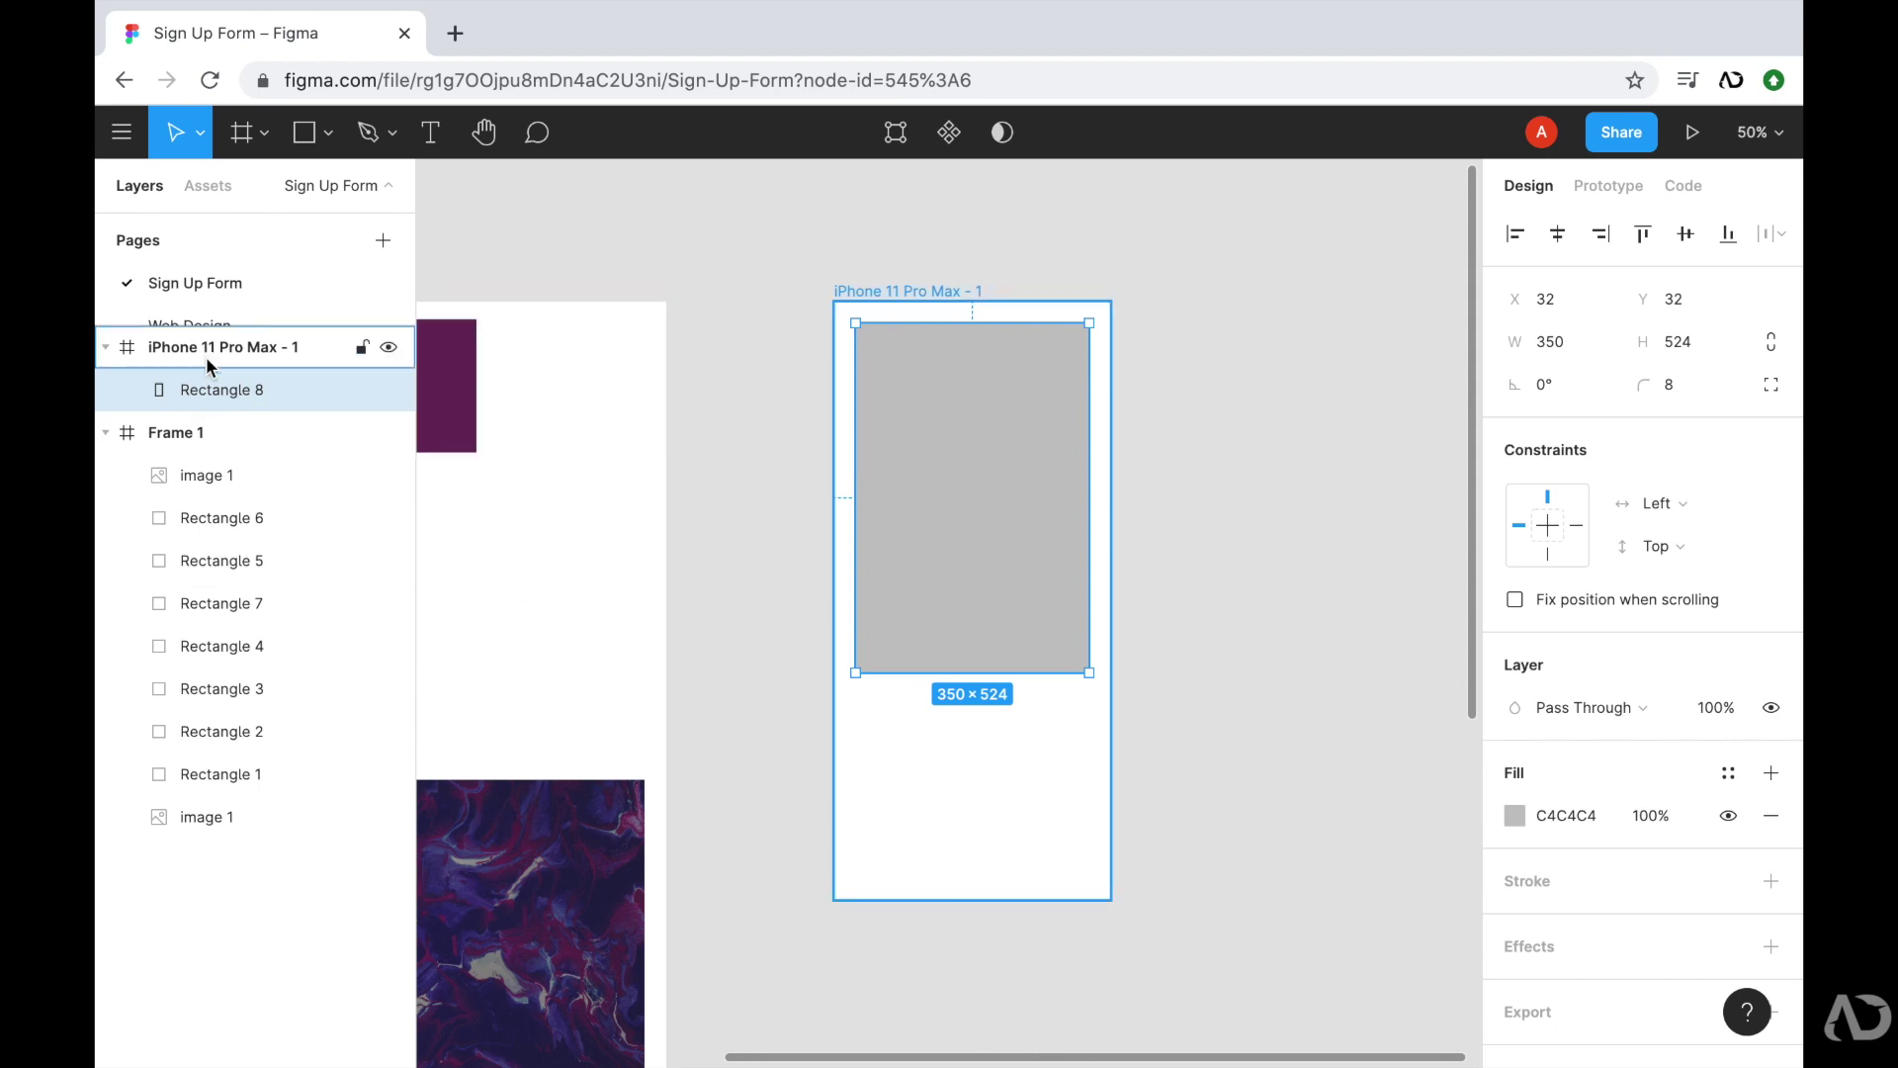
- Rename the rectangle layer to wrapper and zoom to 100% on the iPhone frame
double_click(256, 392)
type("wrapper")
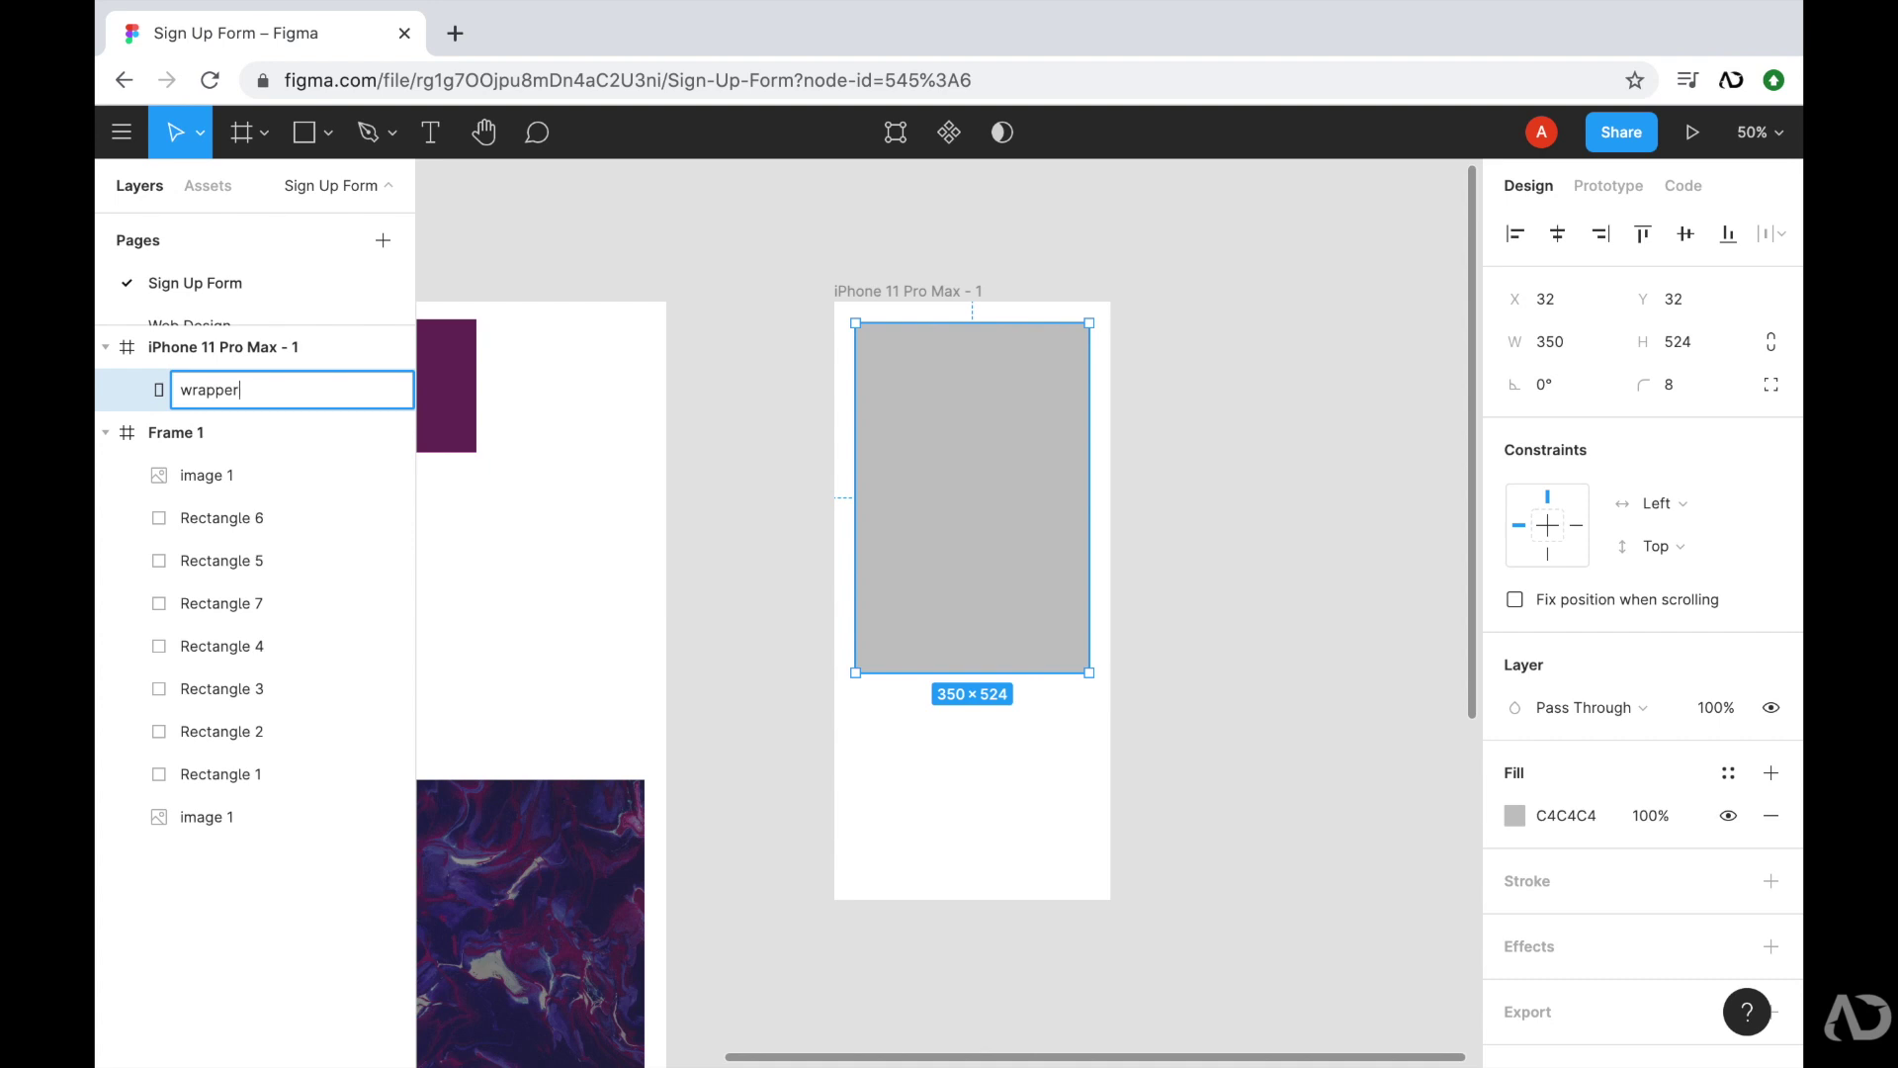
key("Return")
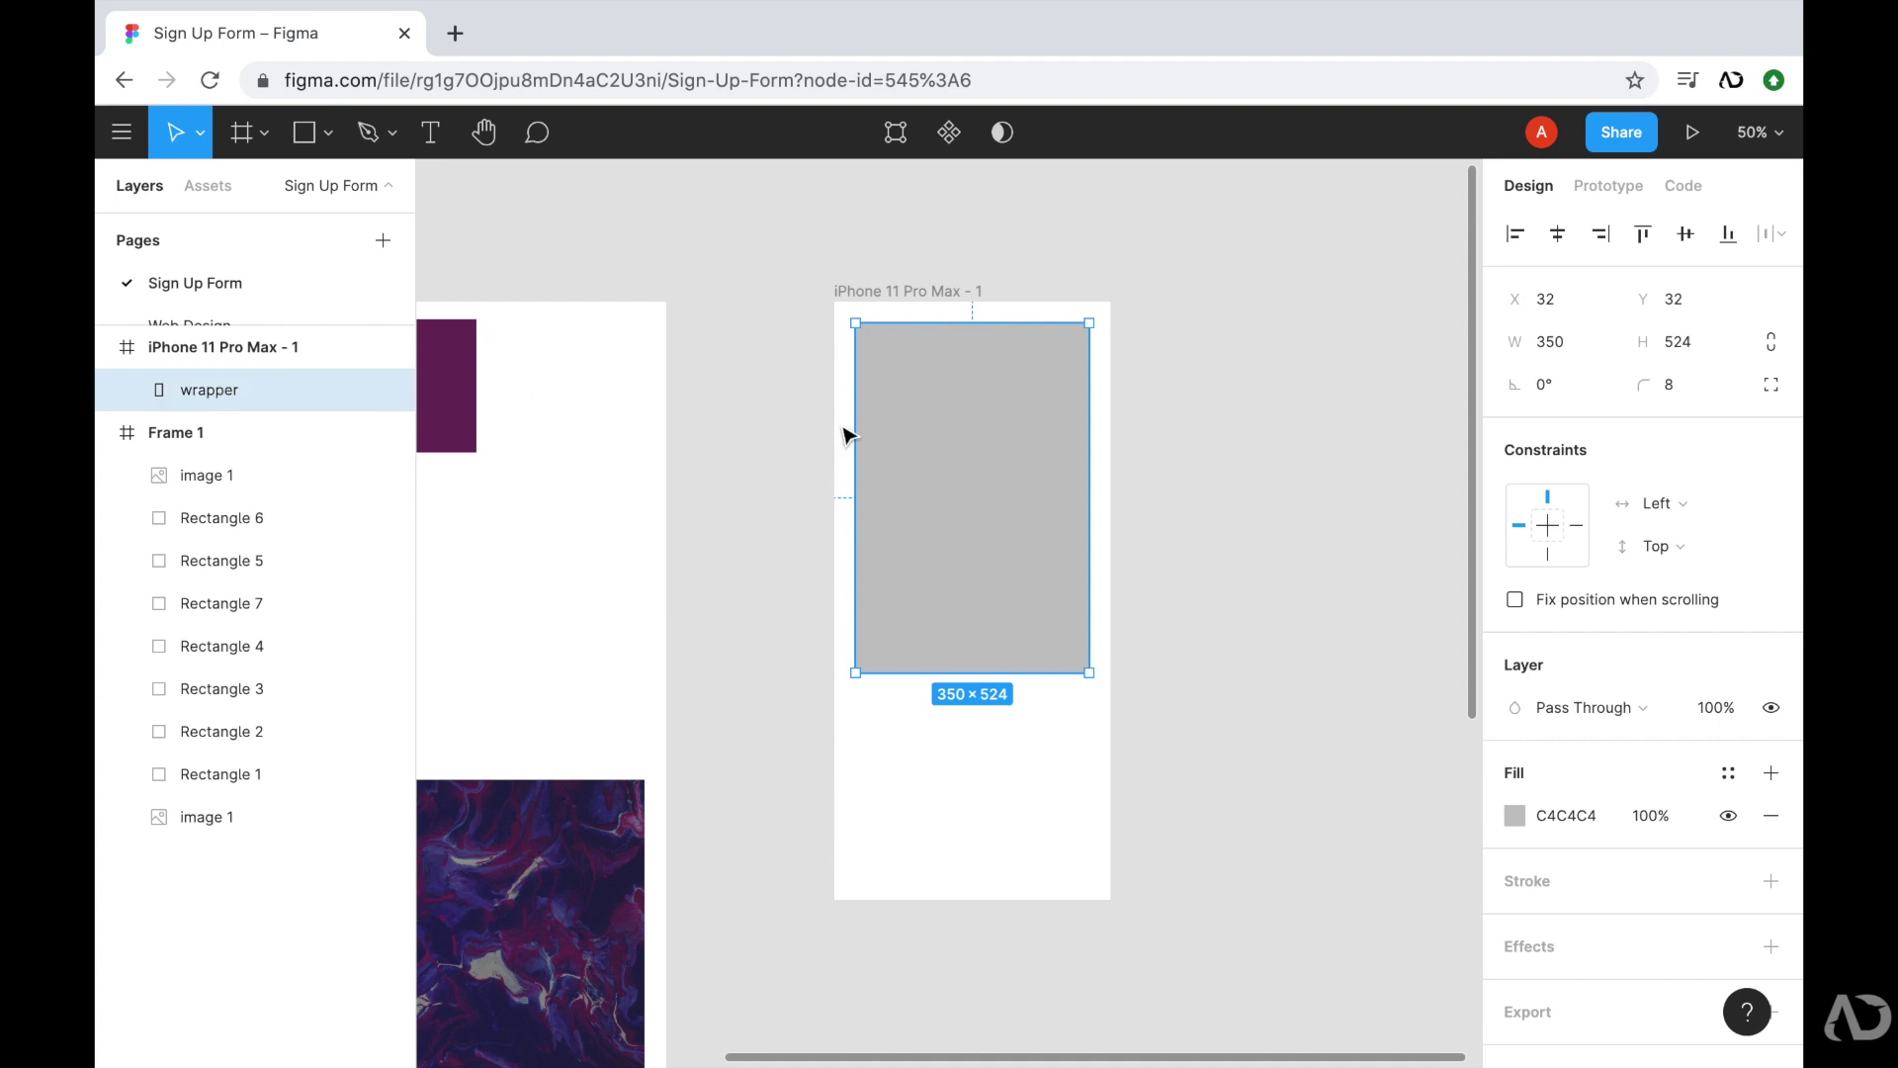
left_click(1214, 372)
key("shift+0")
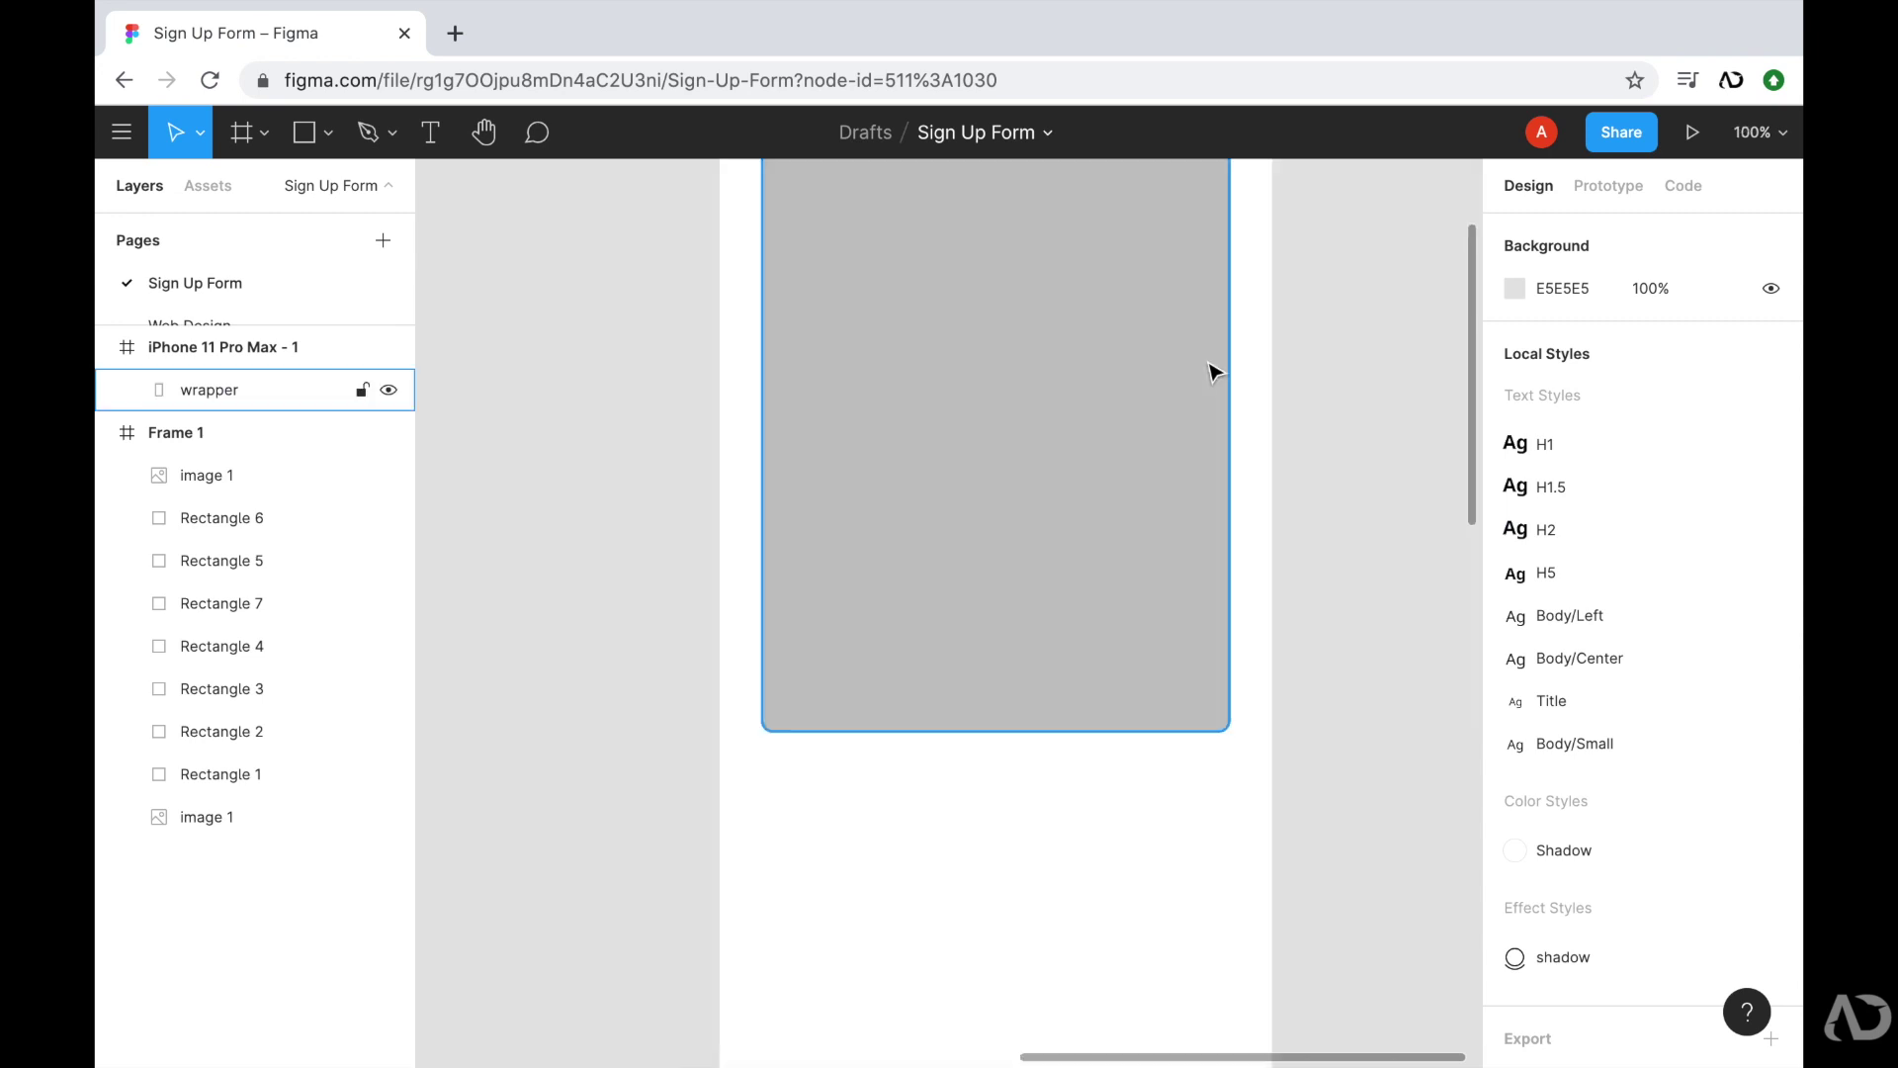
scroll(1214, 371, "up", 5)
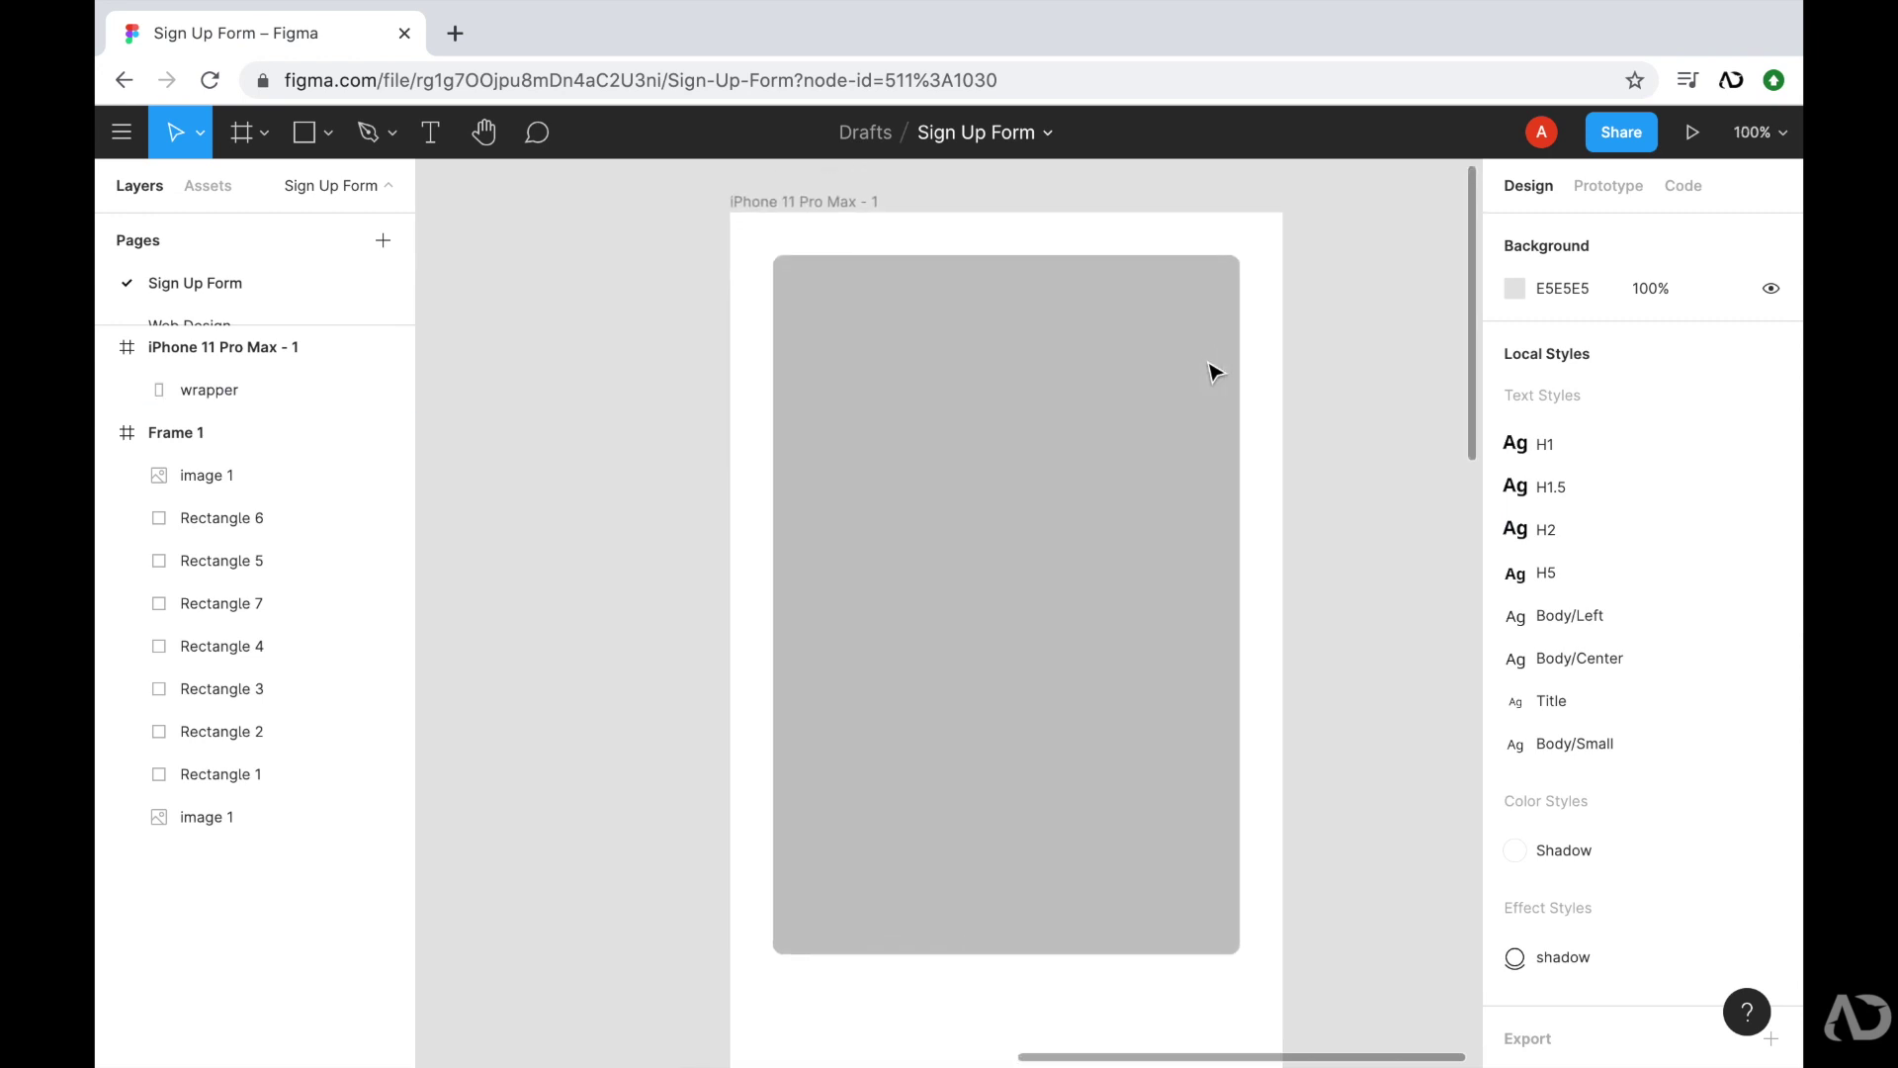
key("t")
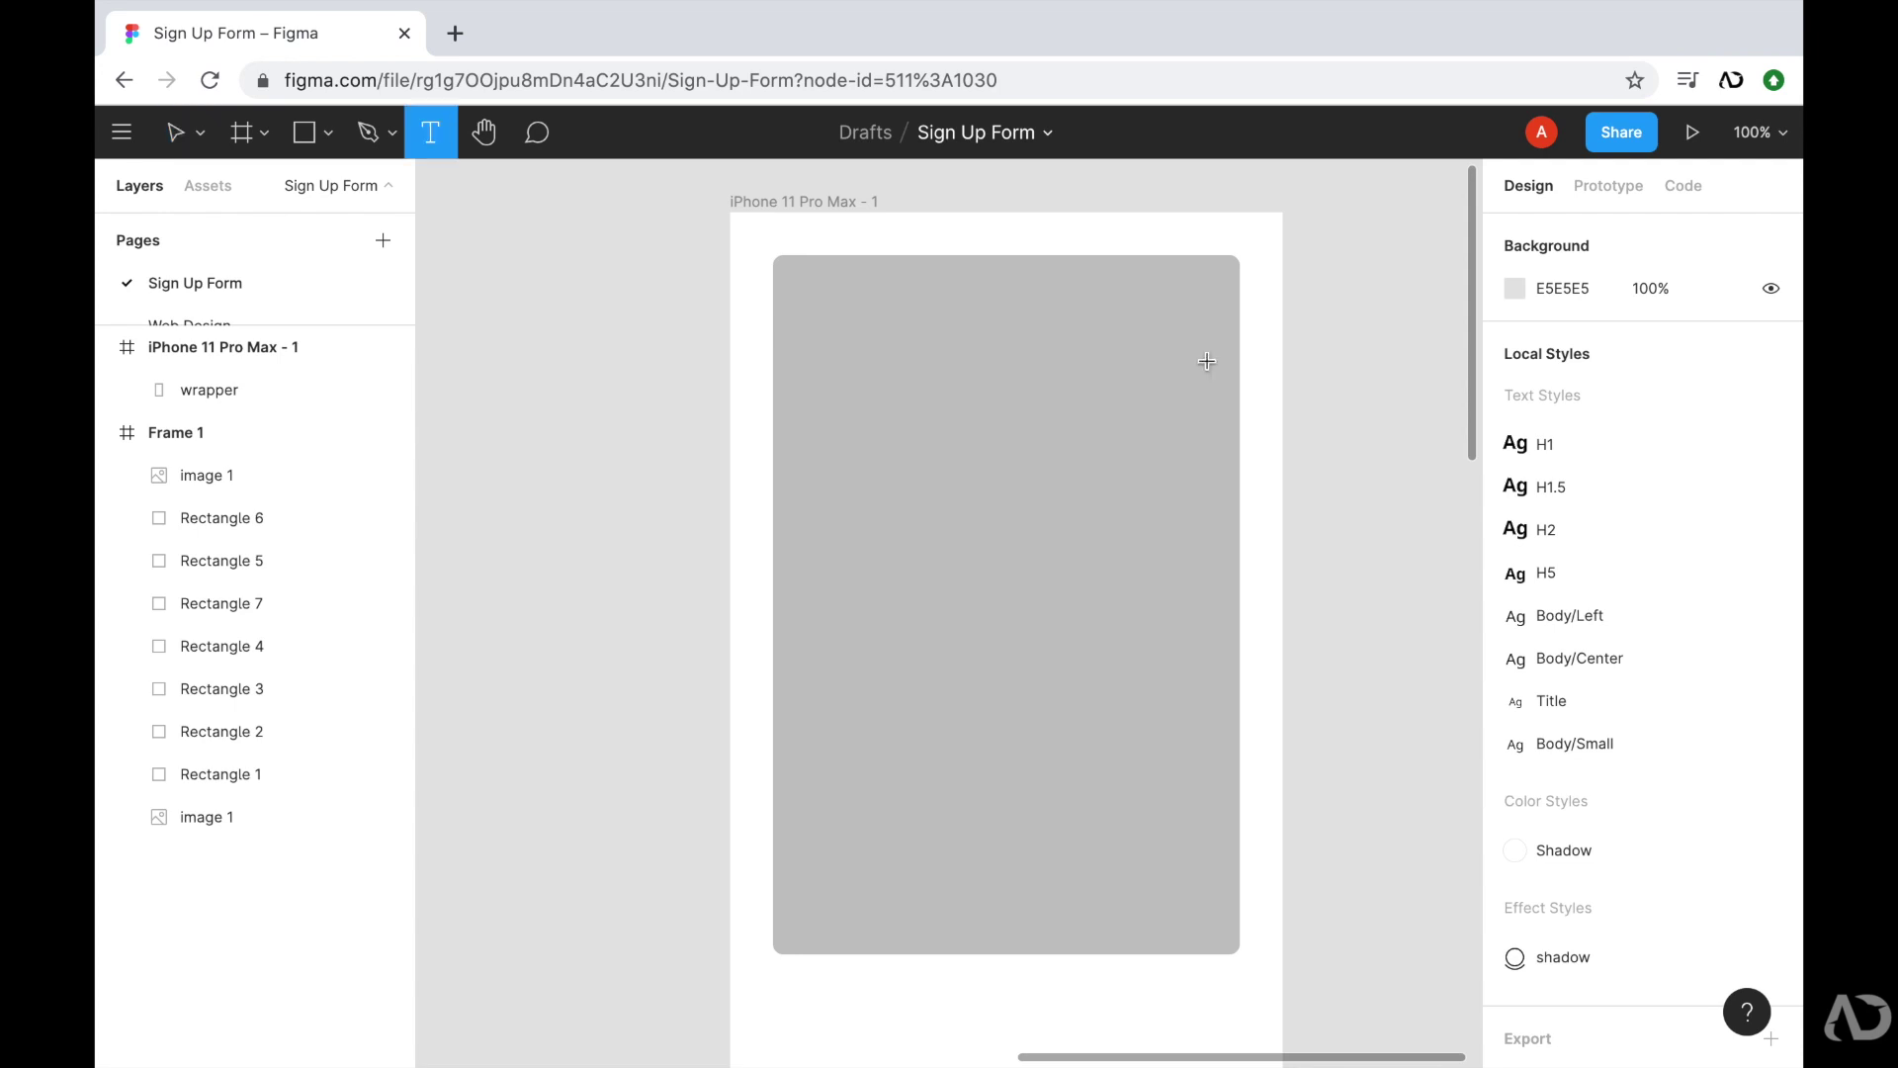
- Add a 'Sign Up Form' heading with the pasted newsletter description centred below it
left_click(891, 393)
type("Sign Up Form")
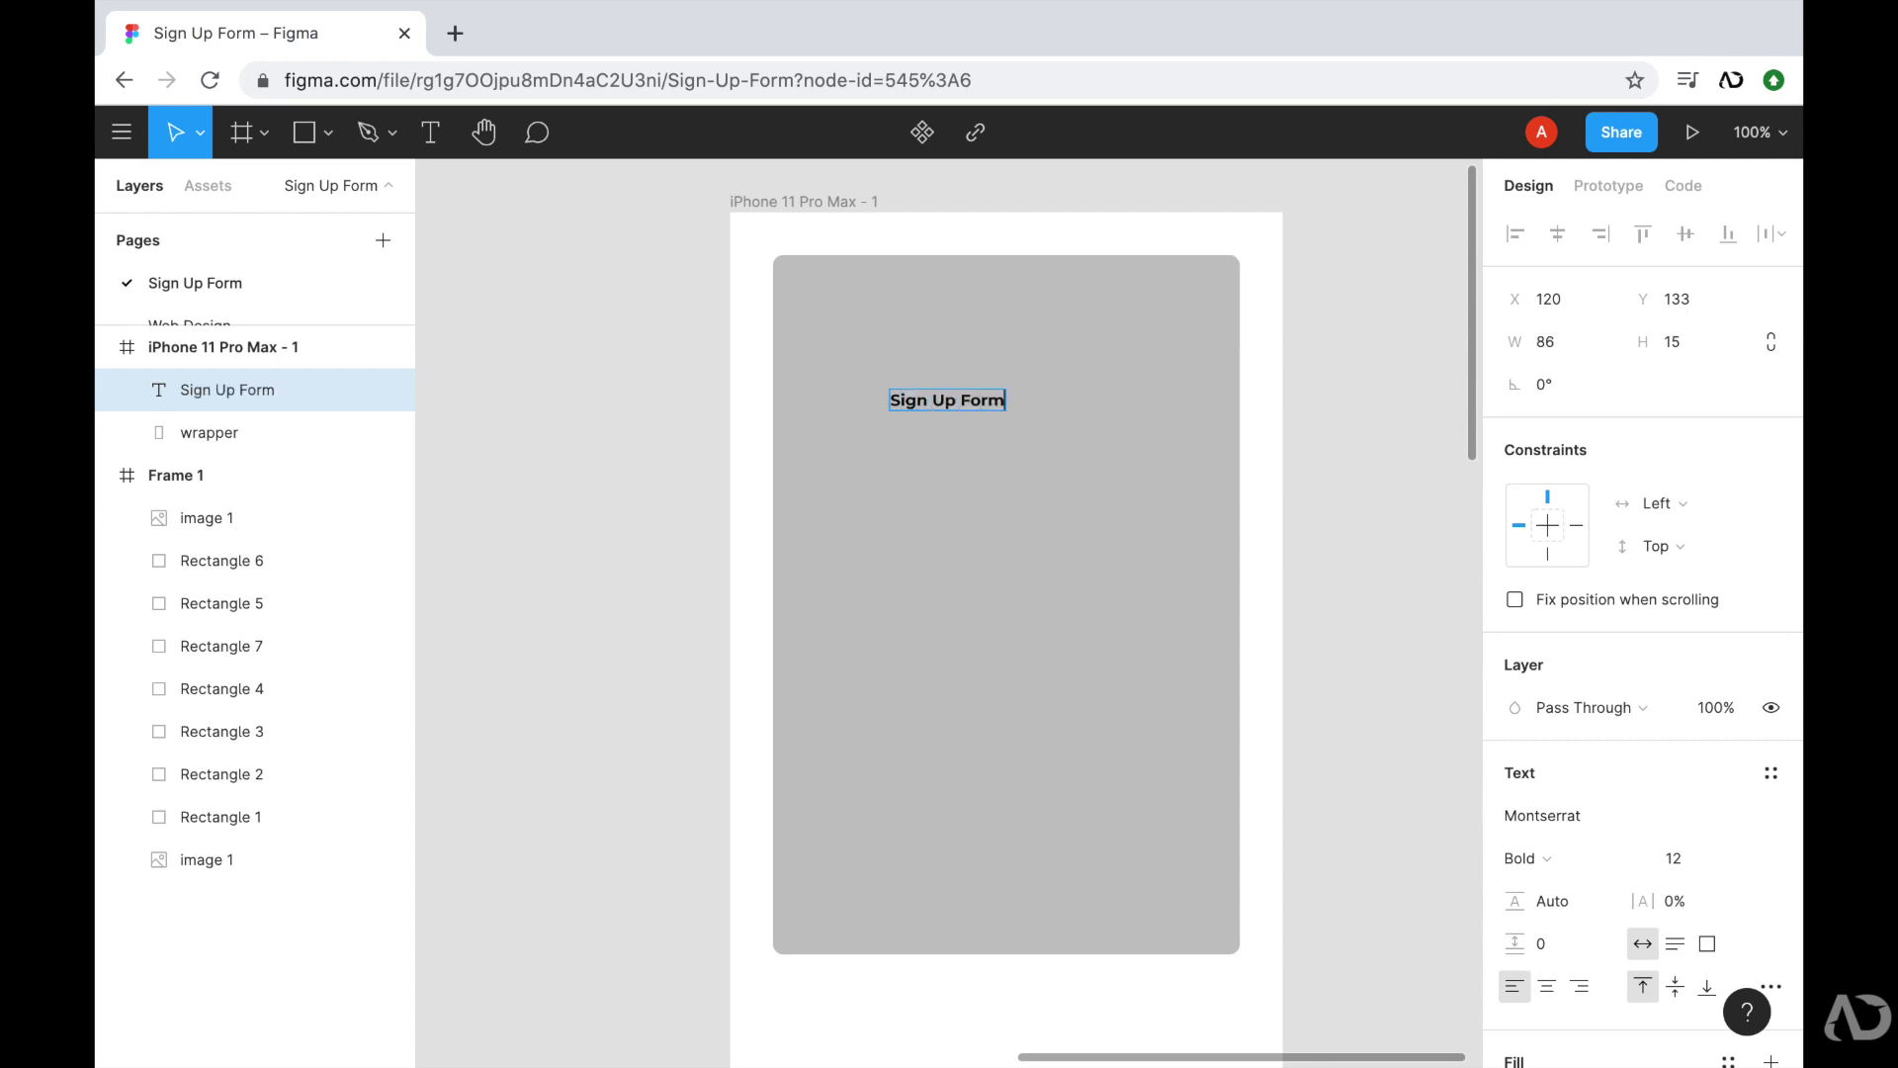
key("Escape")
left_click_drag(980, 398, 1040, 381)
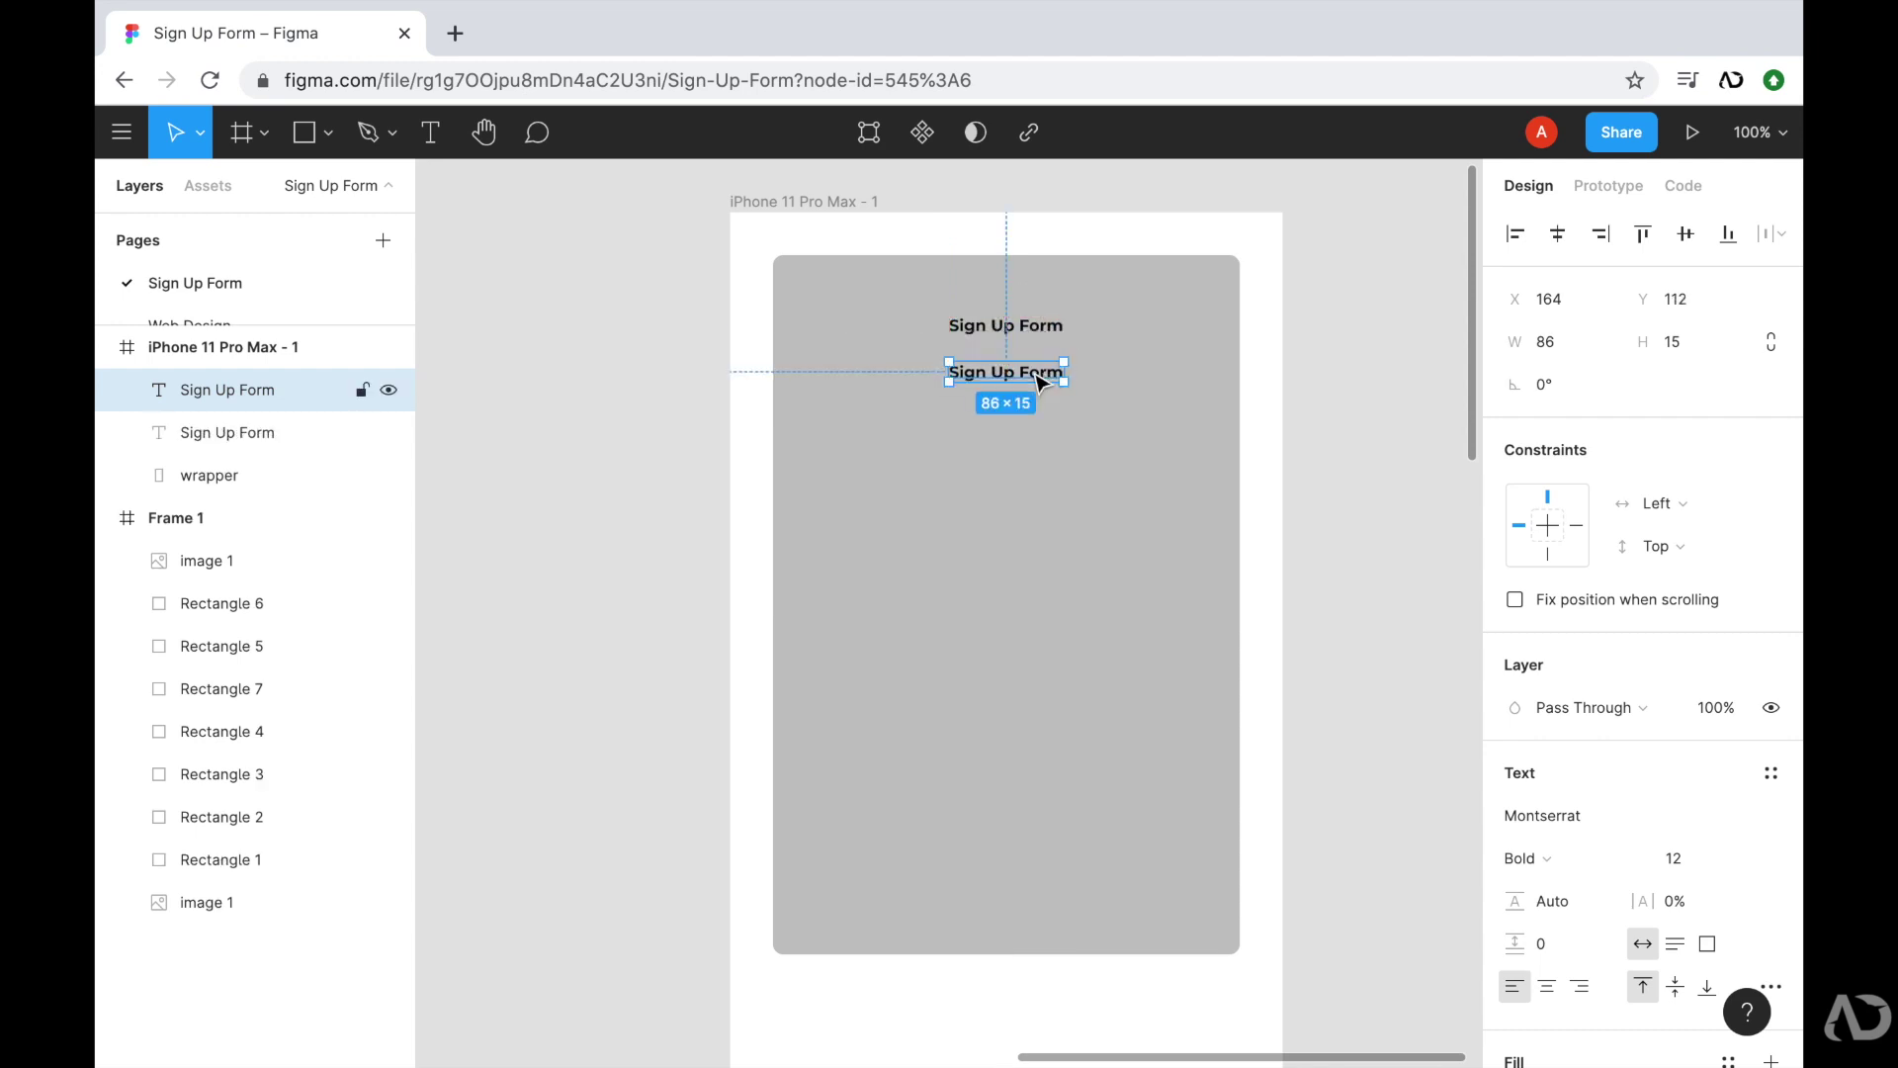
double_click(1040, 382)
type("Tech Newsletter Sign Up Form. Stay up to date with our latest posts!")
key("Escape")
left_click_drag(1176, 389, 1138, 367)
left_click(1281, 410)
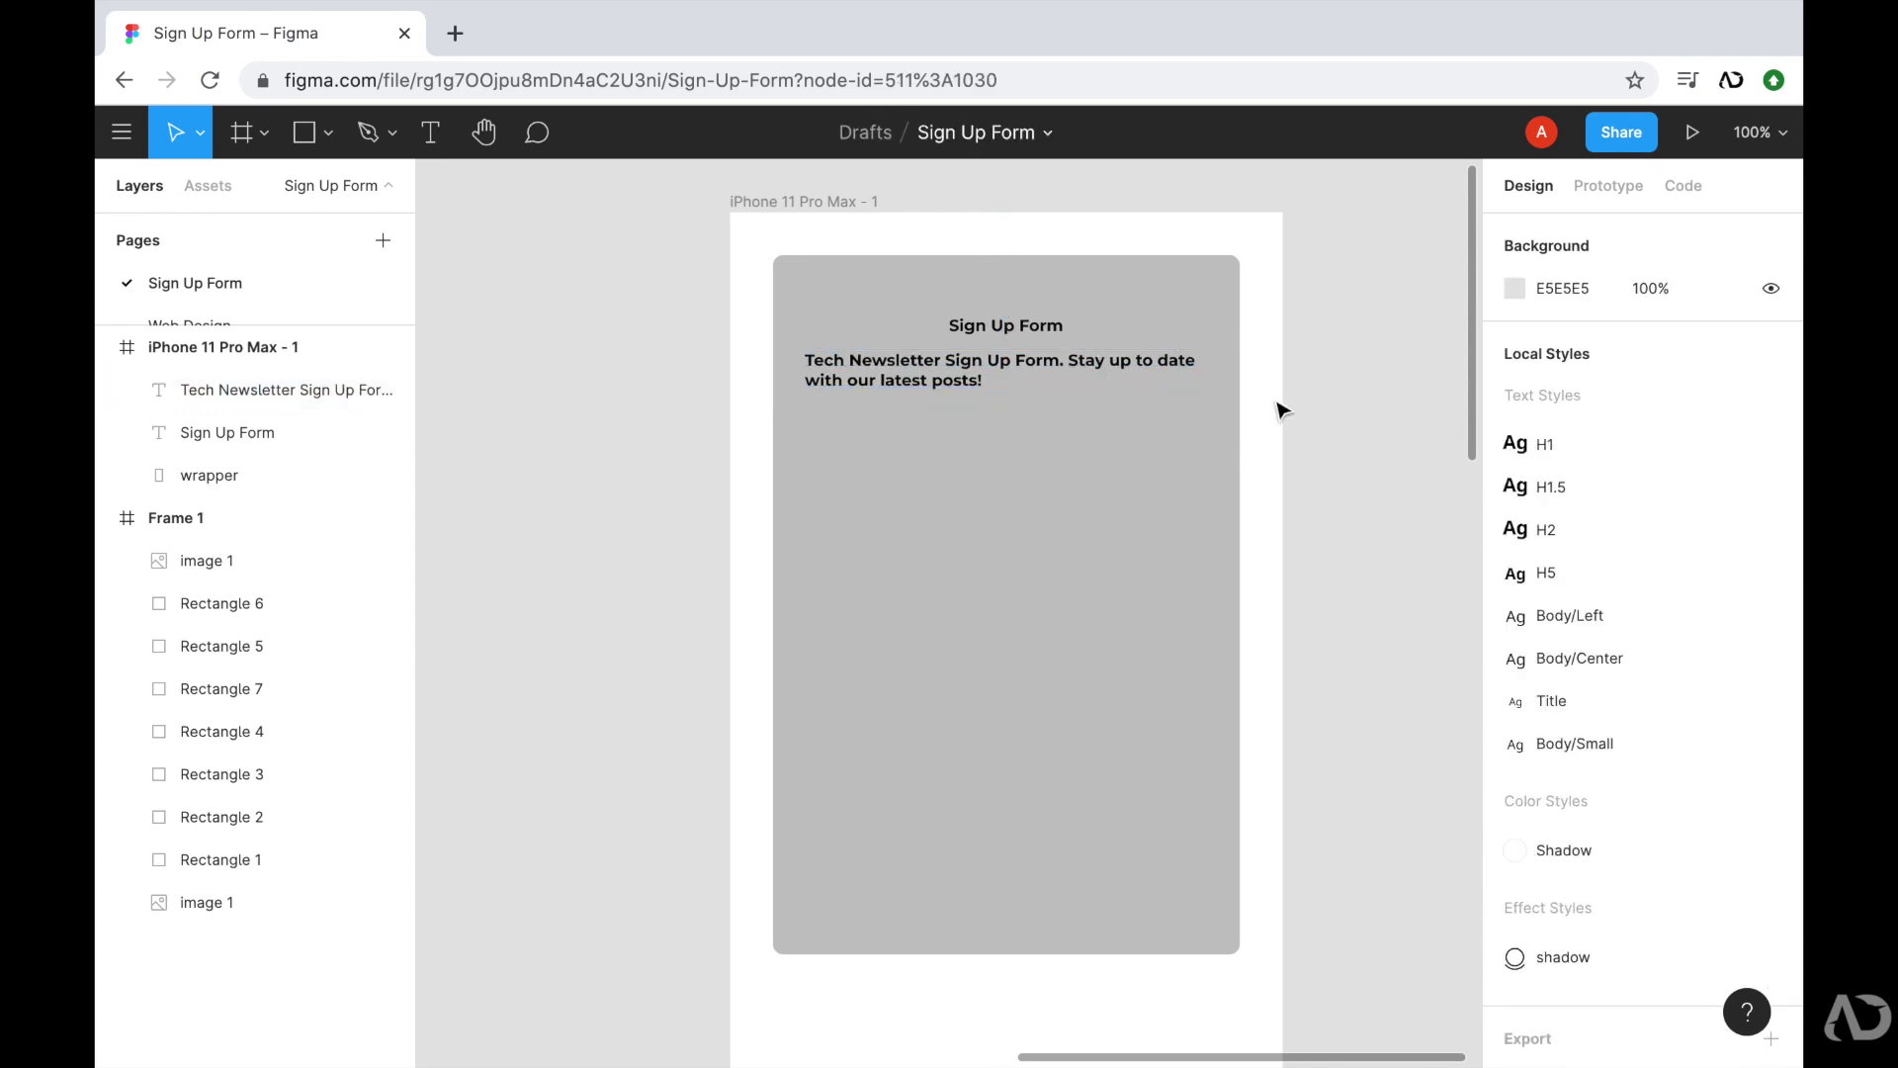
- Set the heading font size to 32 and reposition it at the top centre
left_click(1018, 329)
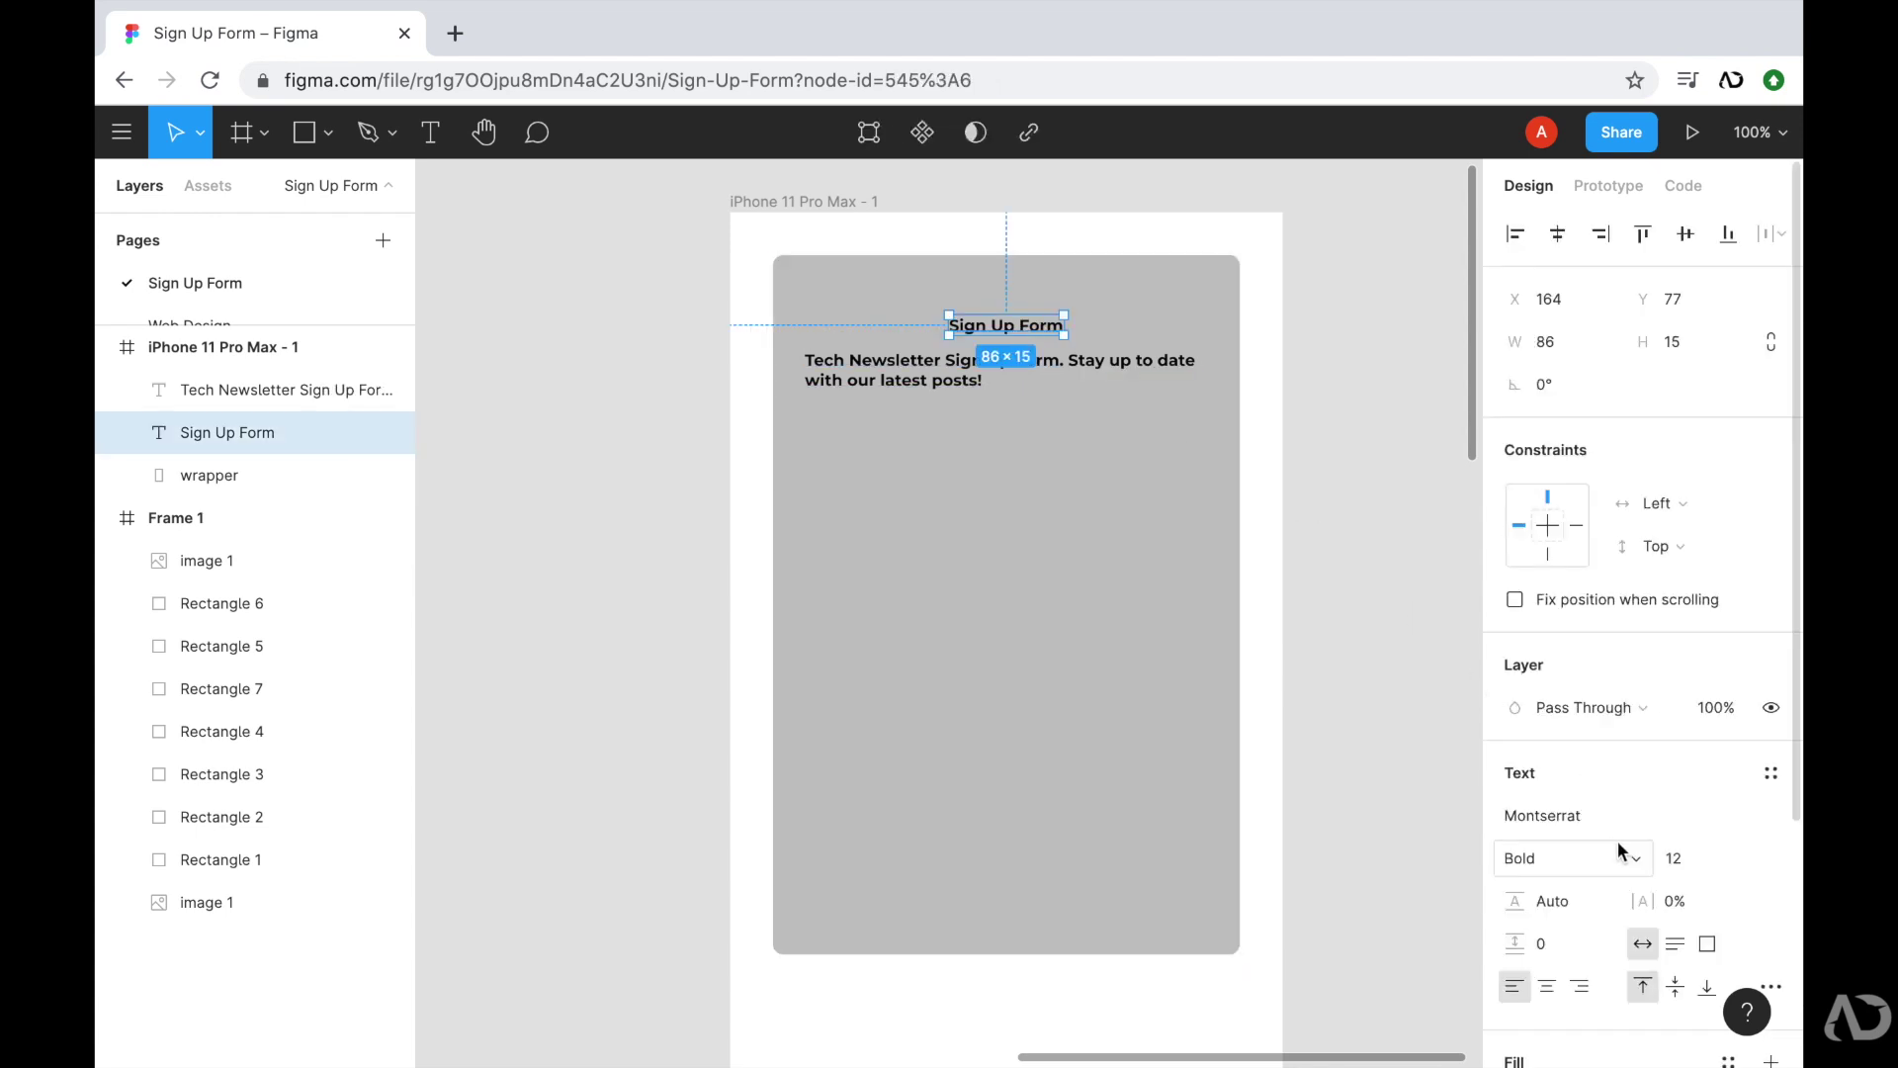
scroll(1621, 848, "down", 1)
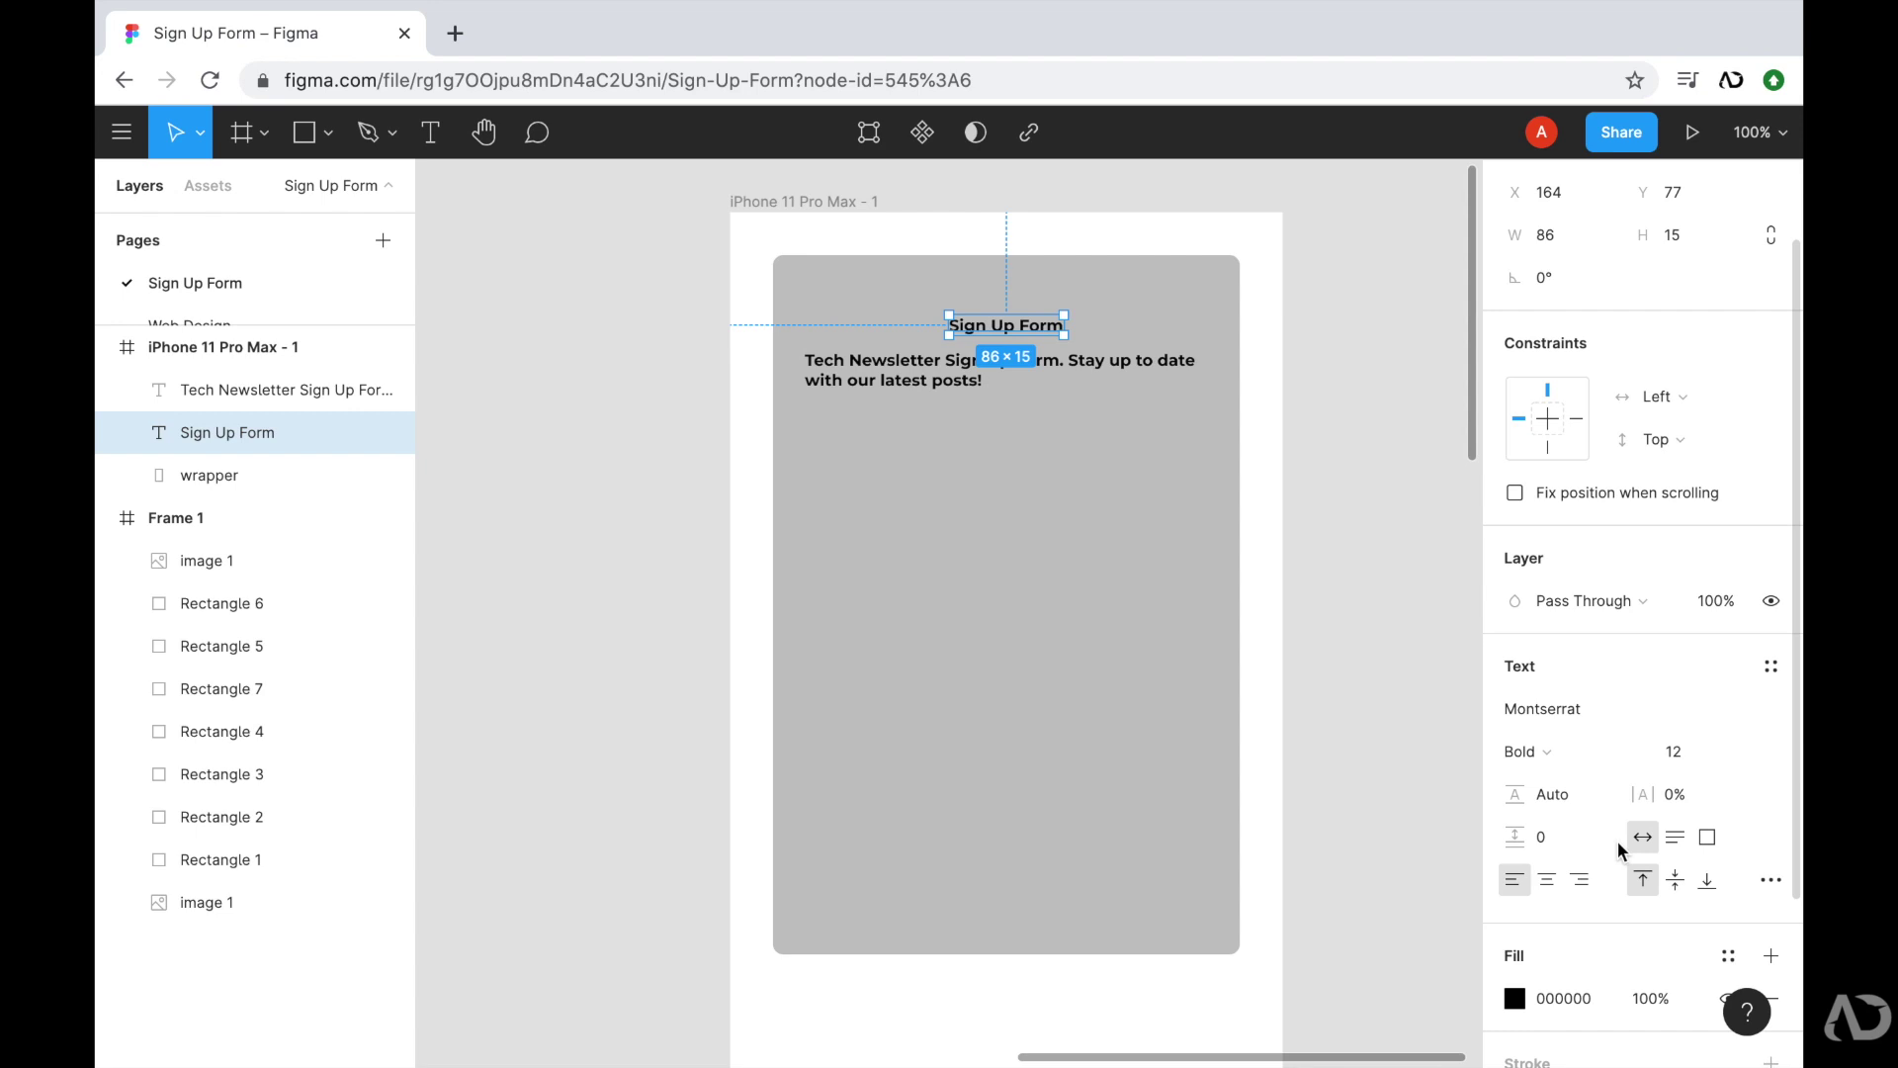
left_click(1690, 751)
type("32")
key("Return")
left_click_drag(995, 327, 931, 320)
- Make the subtitle Medium weight and nudge it slightly lower
left_click(939, 405)
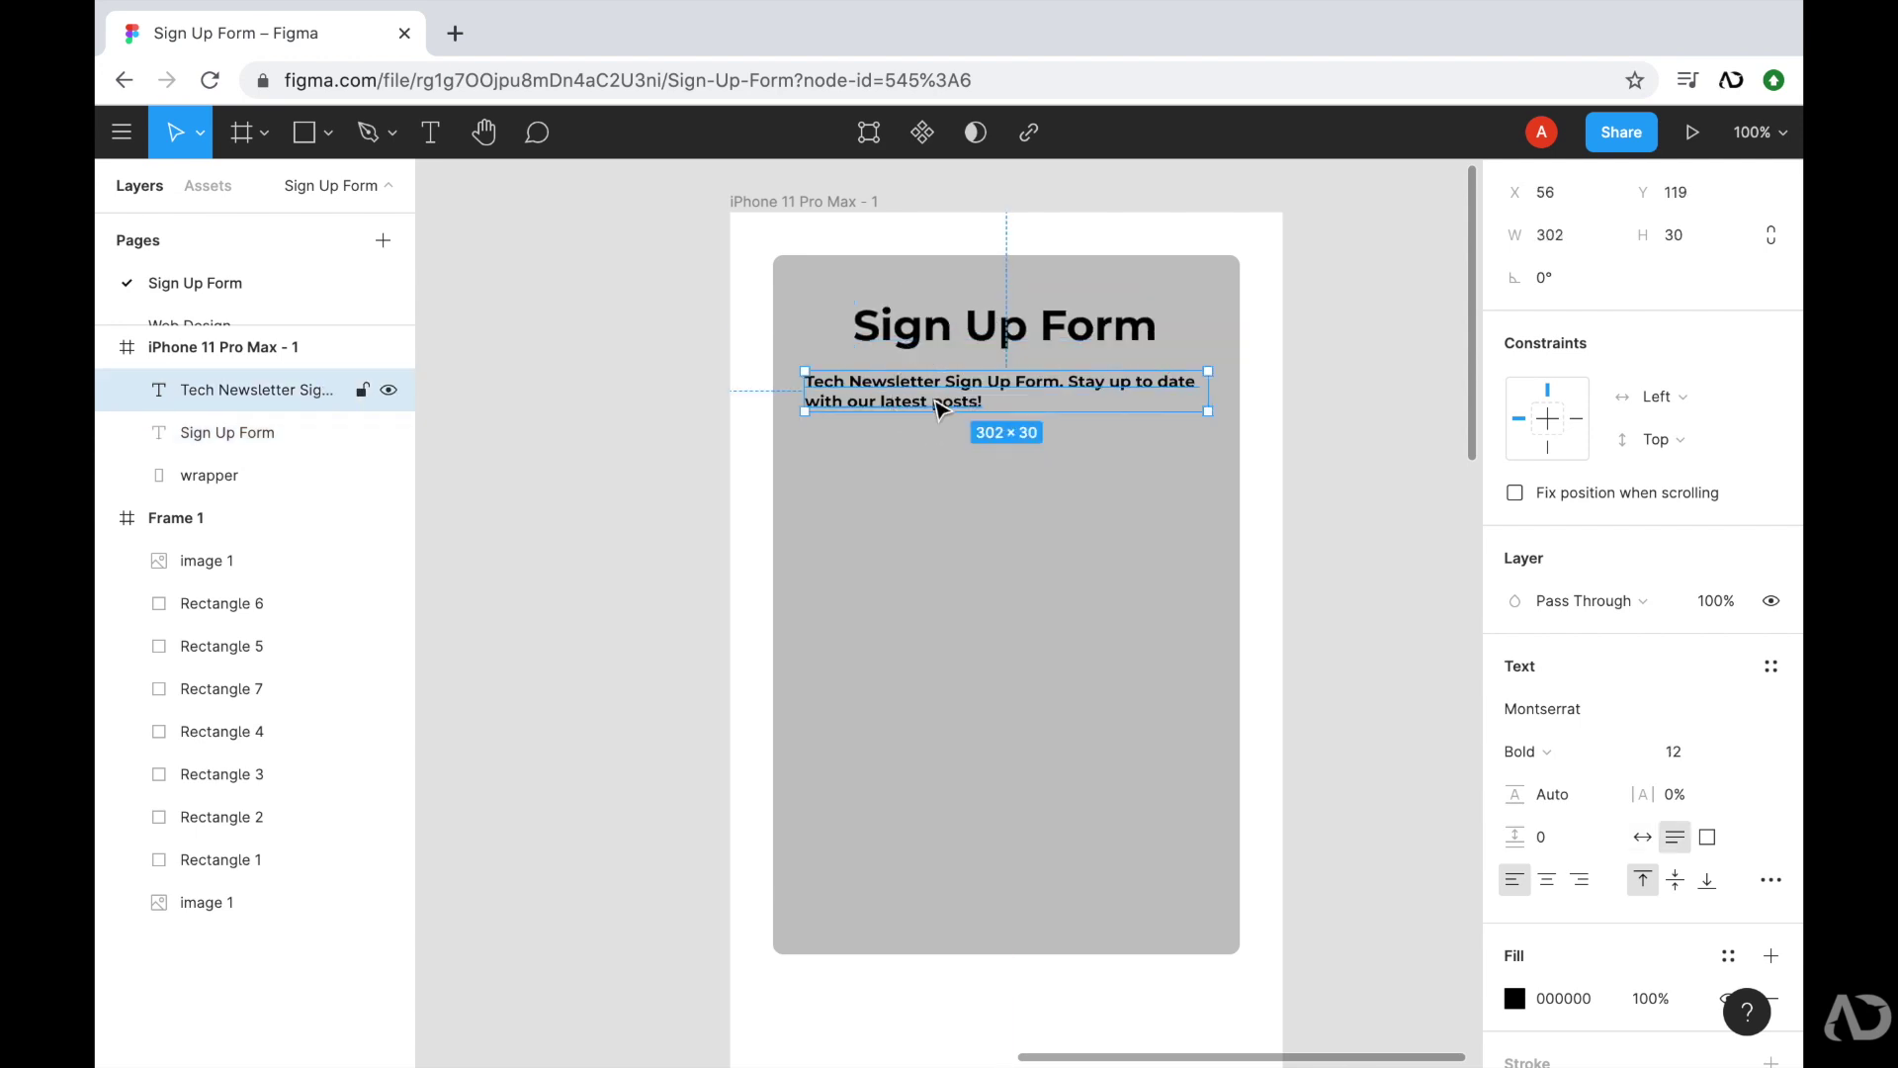
left_click(1542, 751)
left_click(1588, 686)
left_click_drag(1038, 395, 1043, 398)
left_click(1321, 508)
- Draw a grey 303×60 input box below the subtitle, aligned with its left edge
scroll(1322, 509, "down", 1)
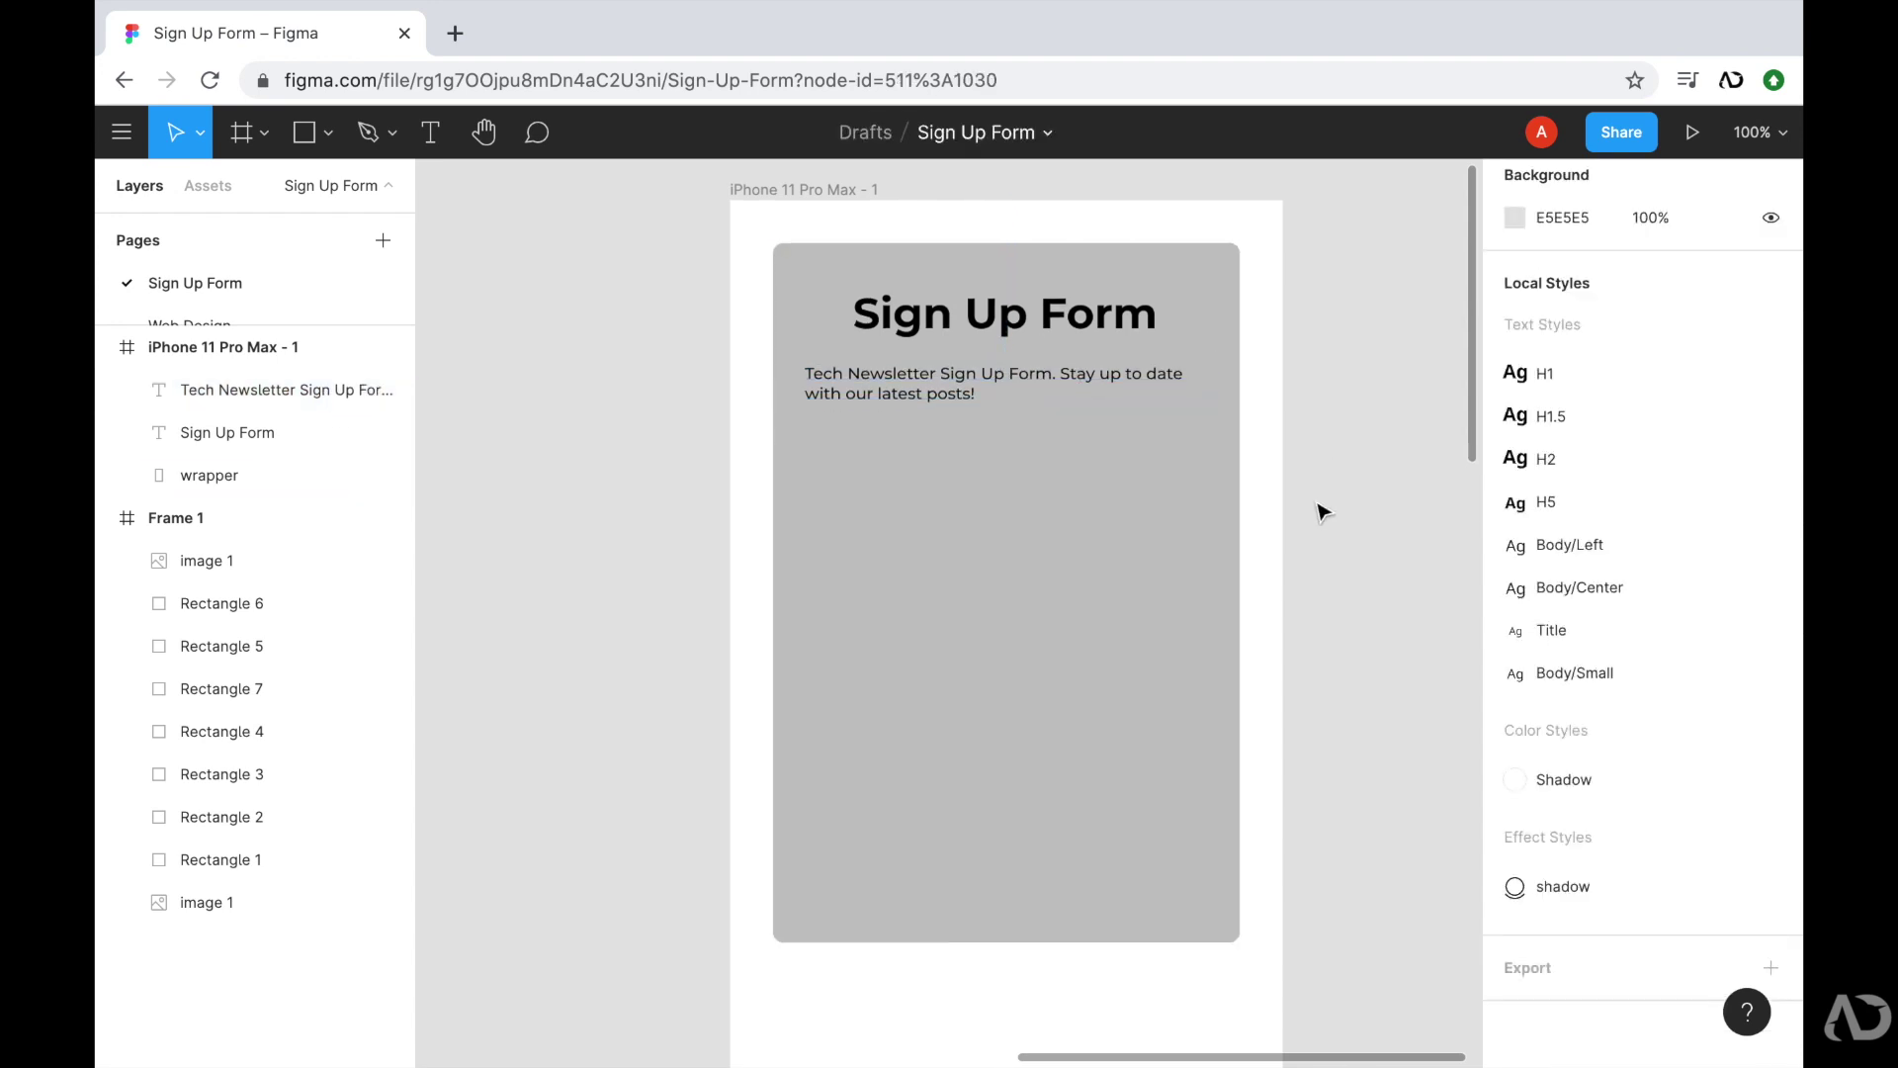
key("r")
left_click_drag(812, 481, 806, 531)
left_click(1523, 773)
left_click(656, 555)
left_click_drag(1005, 517, 1004, 525)
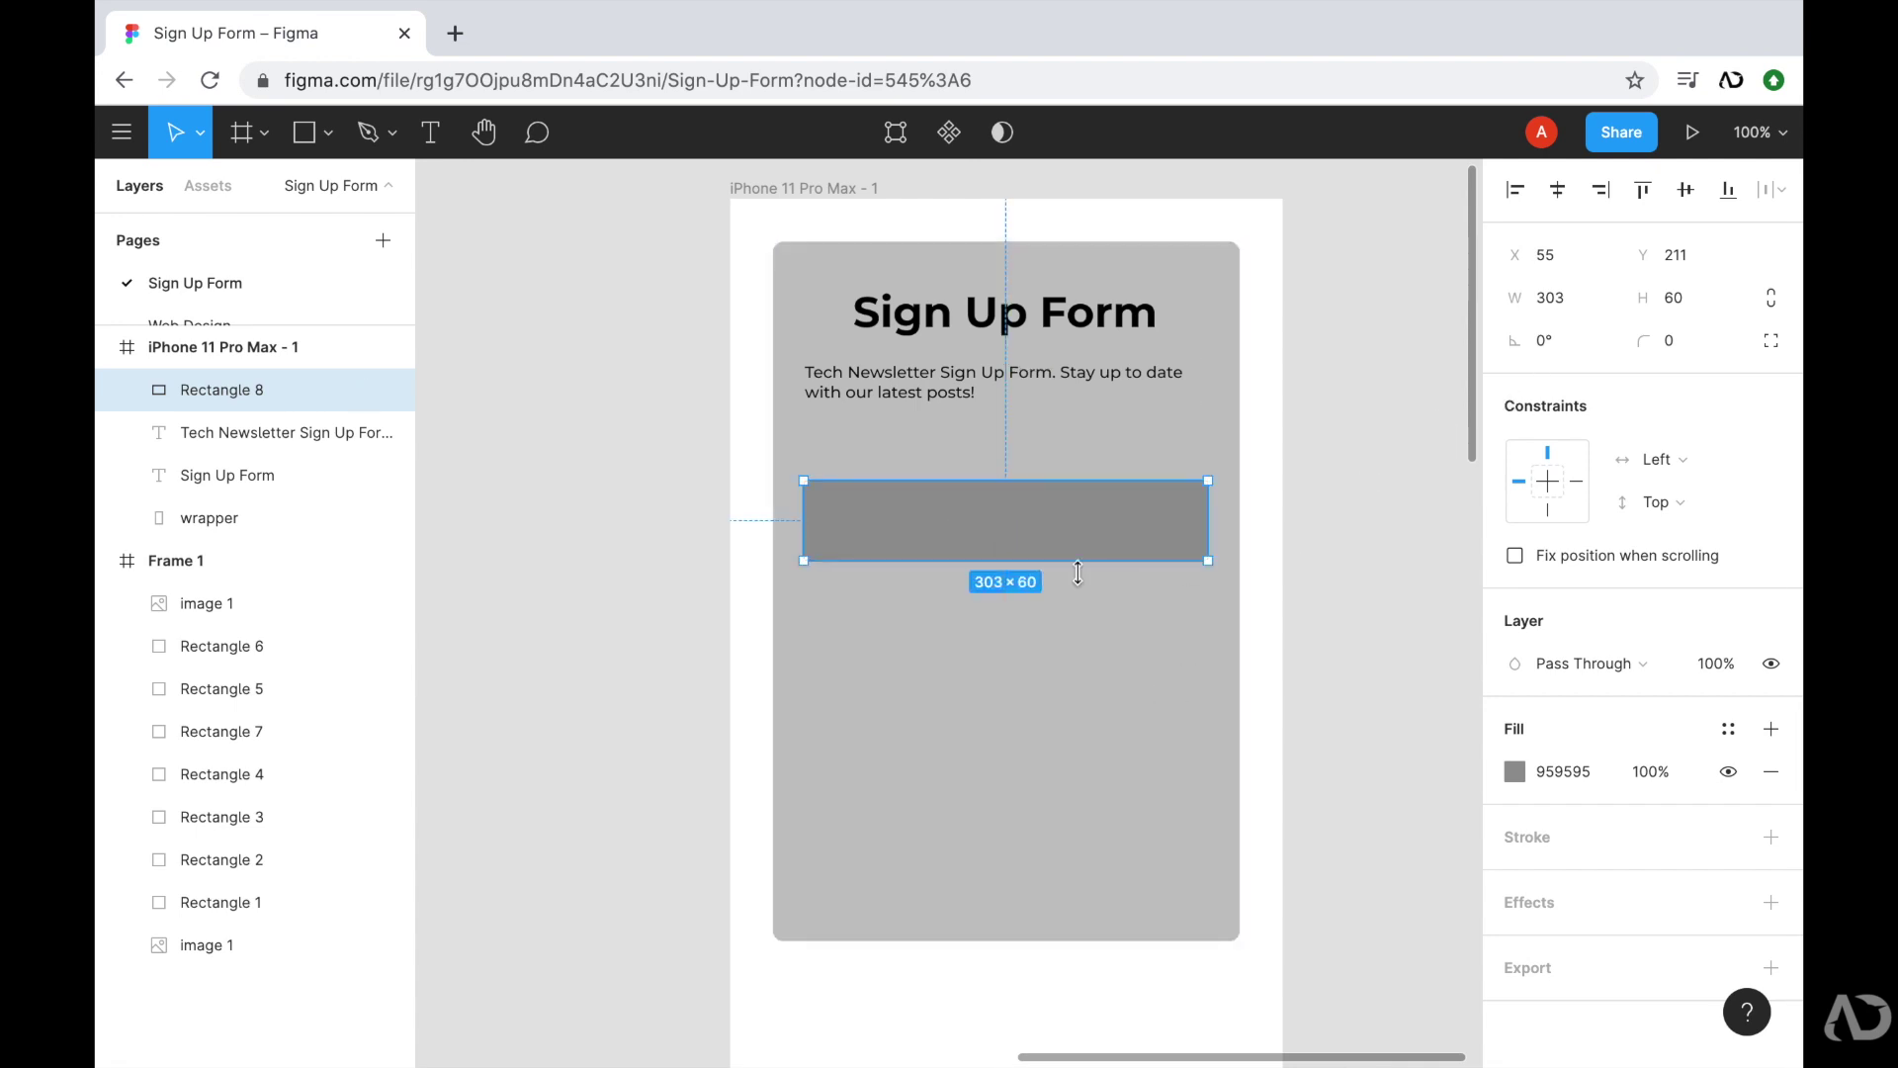
- Add a 'Name' text label just above the input box
left_click(720, 557)
scroll(708, 530, "up", 5)
left_click(707, 530)
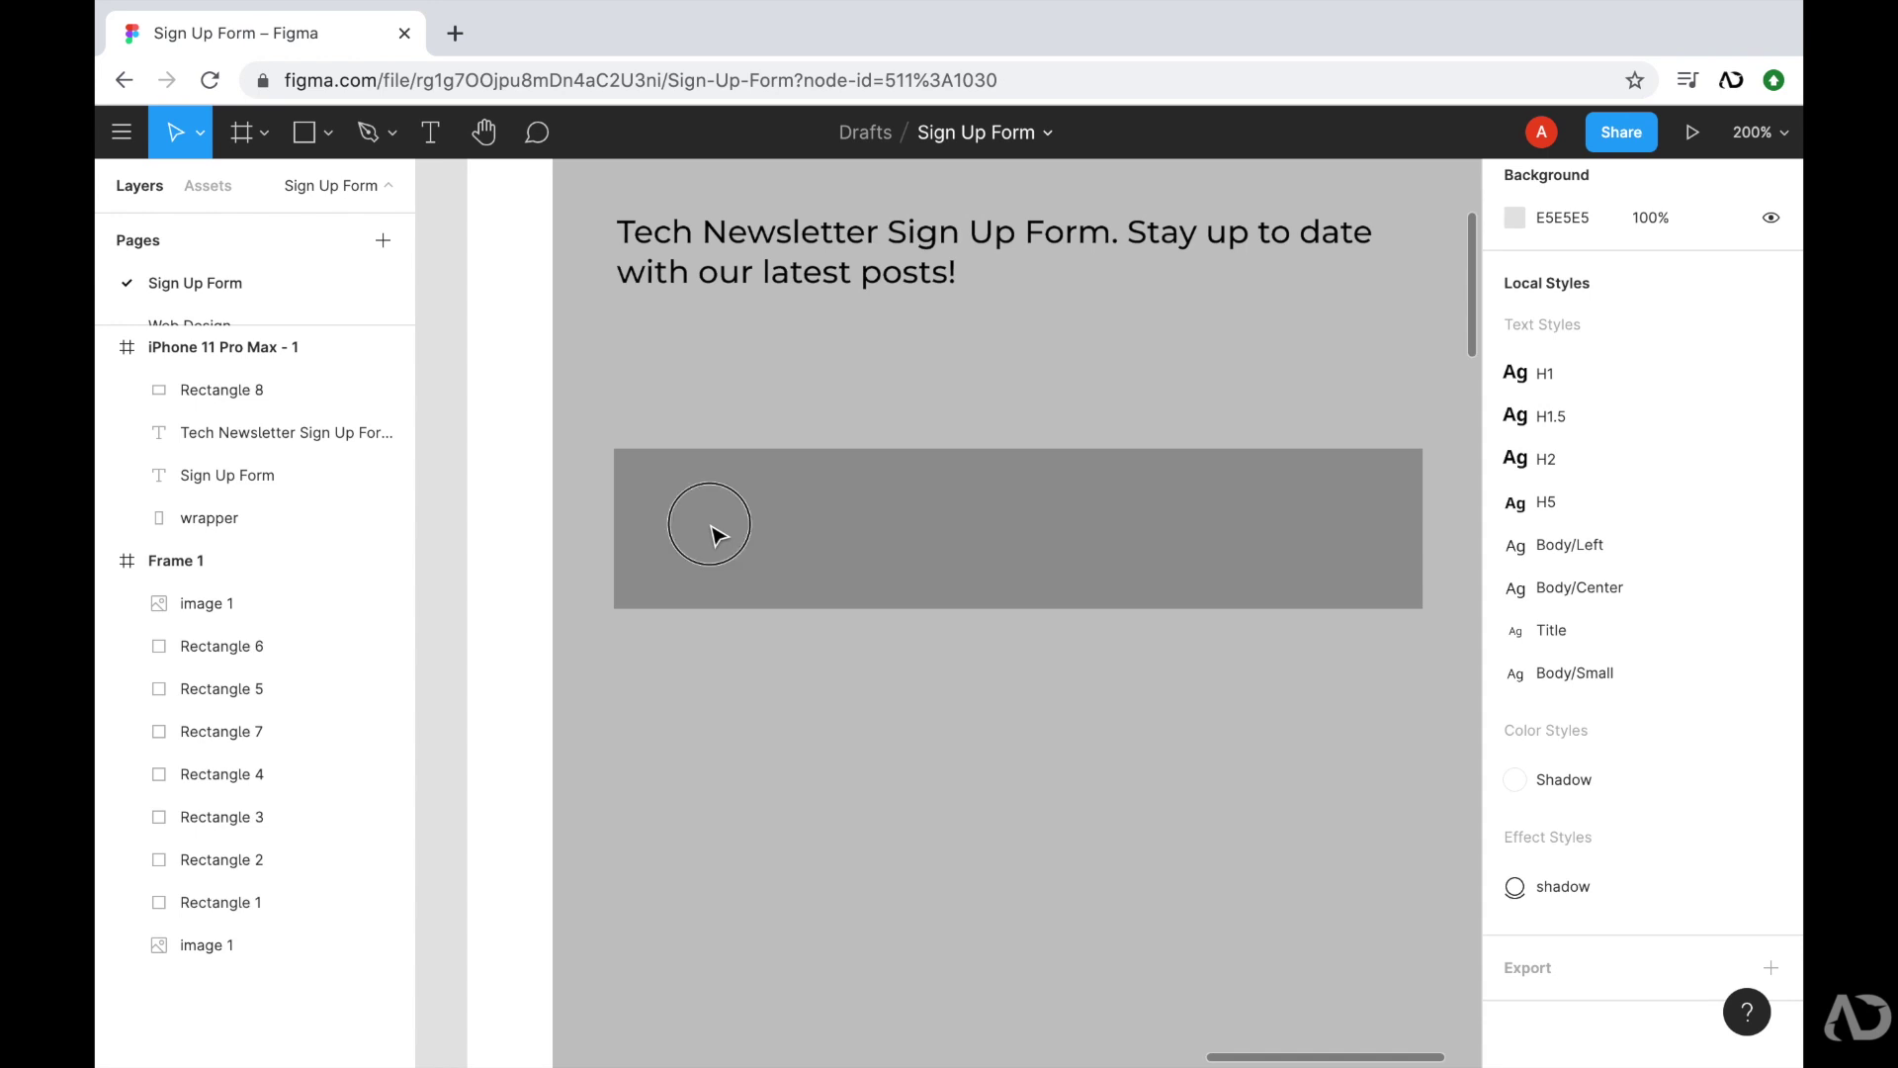
key("t")
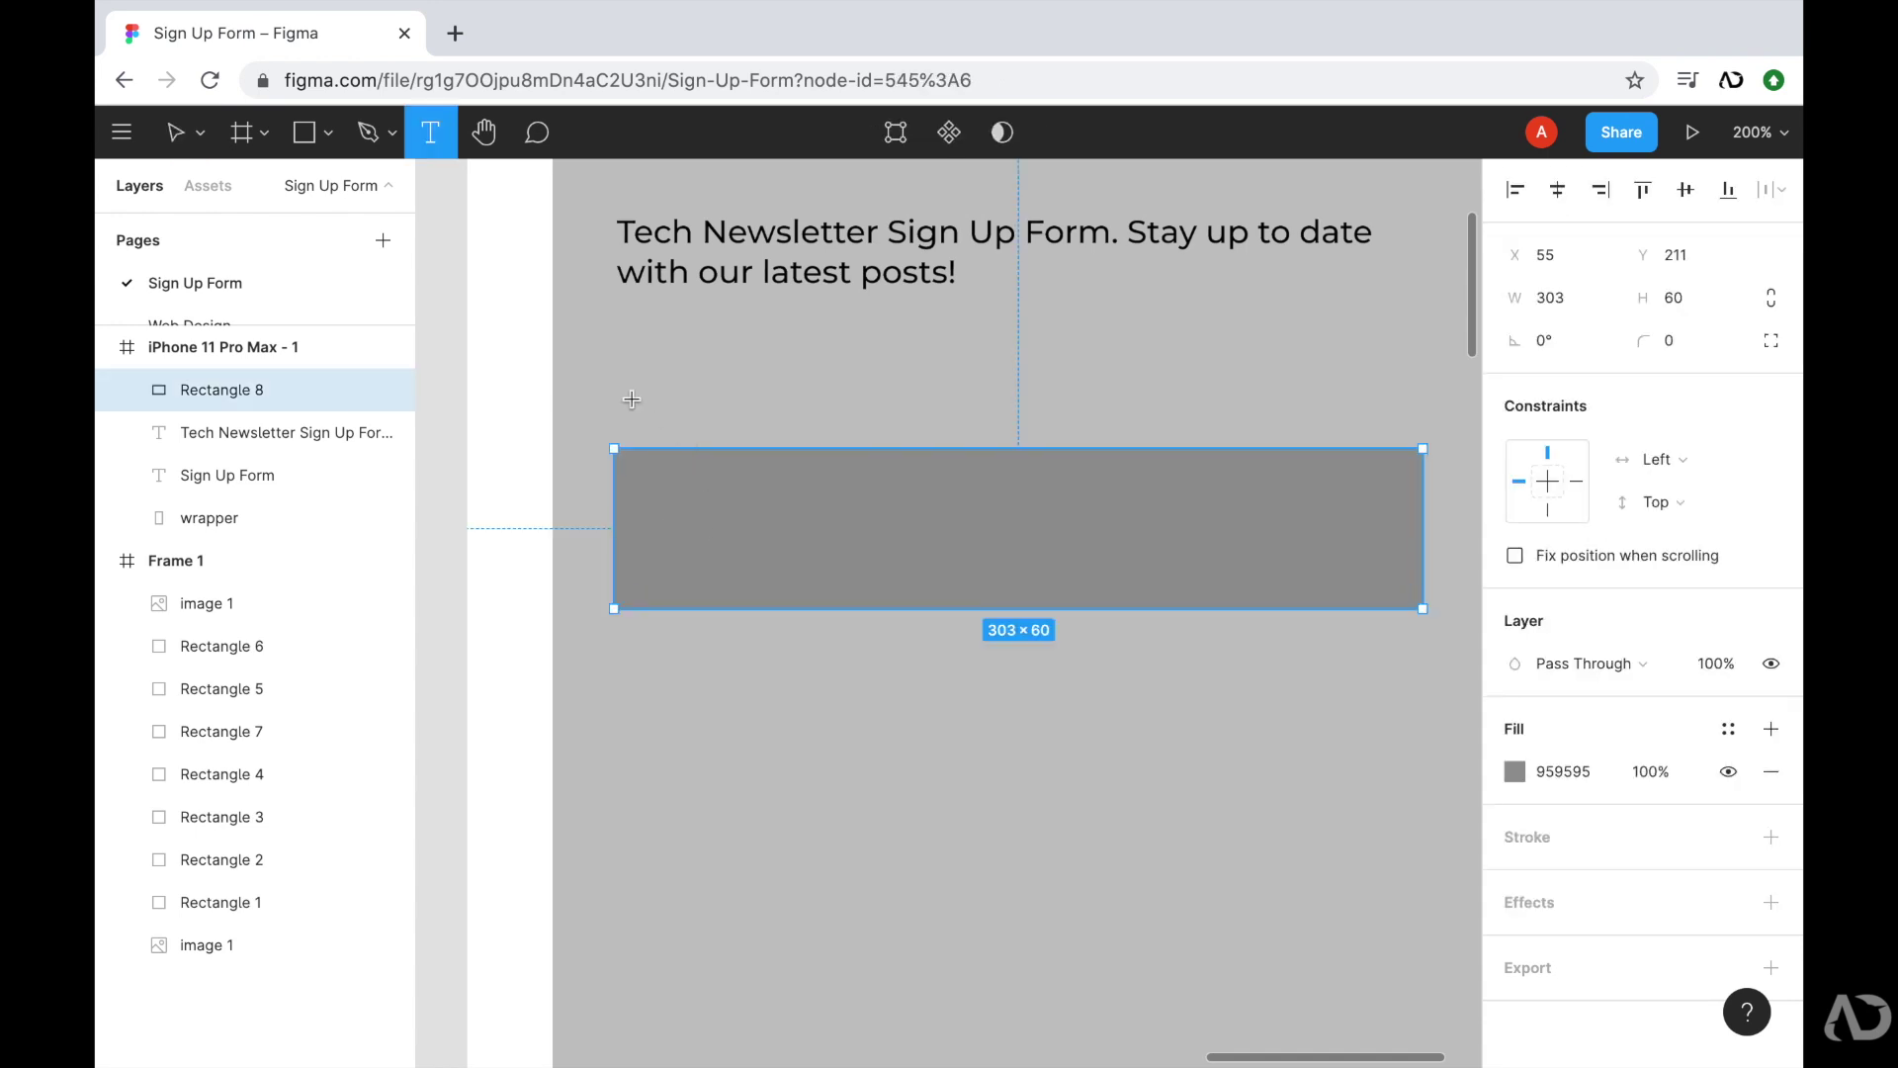
left_click(618, 411)
type("Name")
key("Escape")
key("shift+Up")
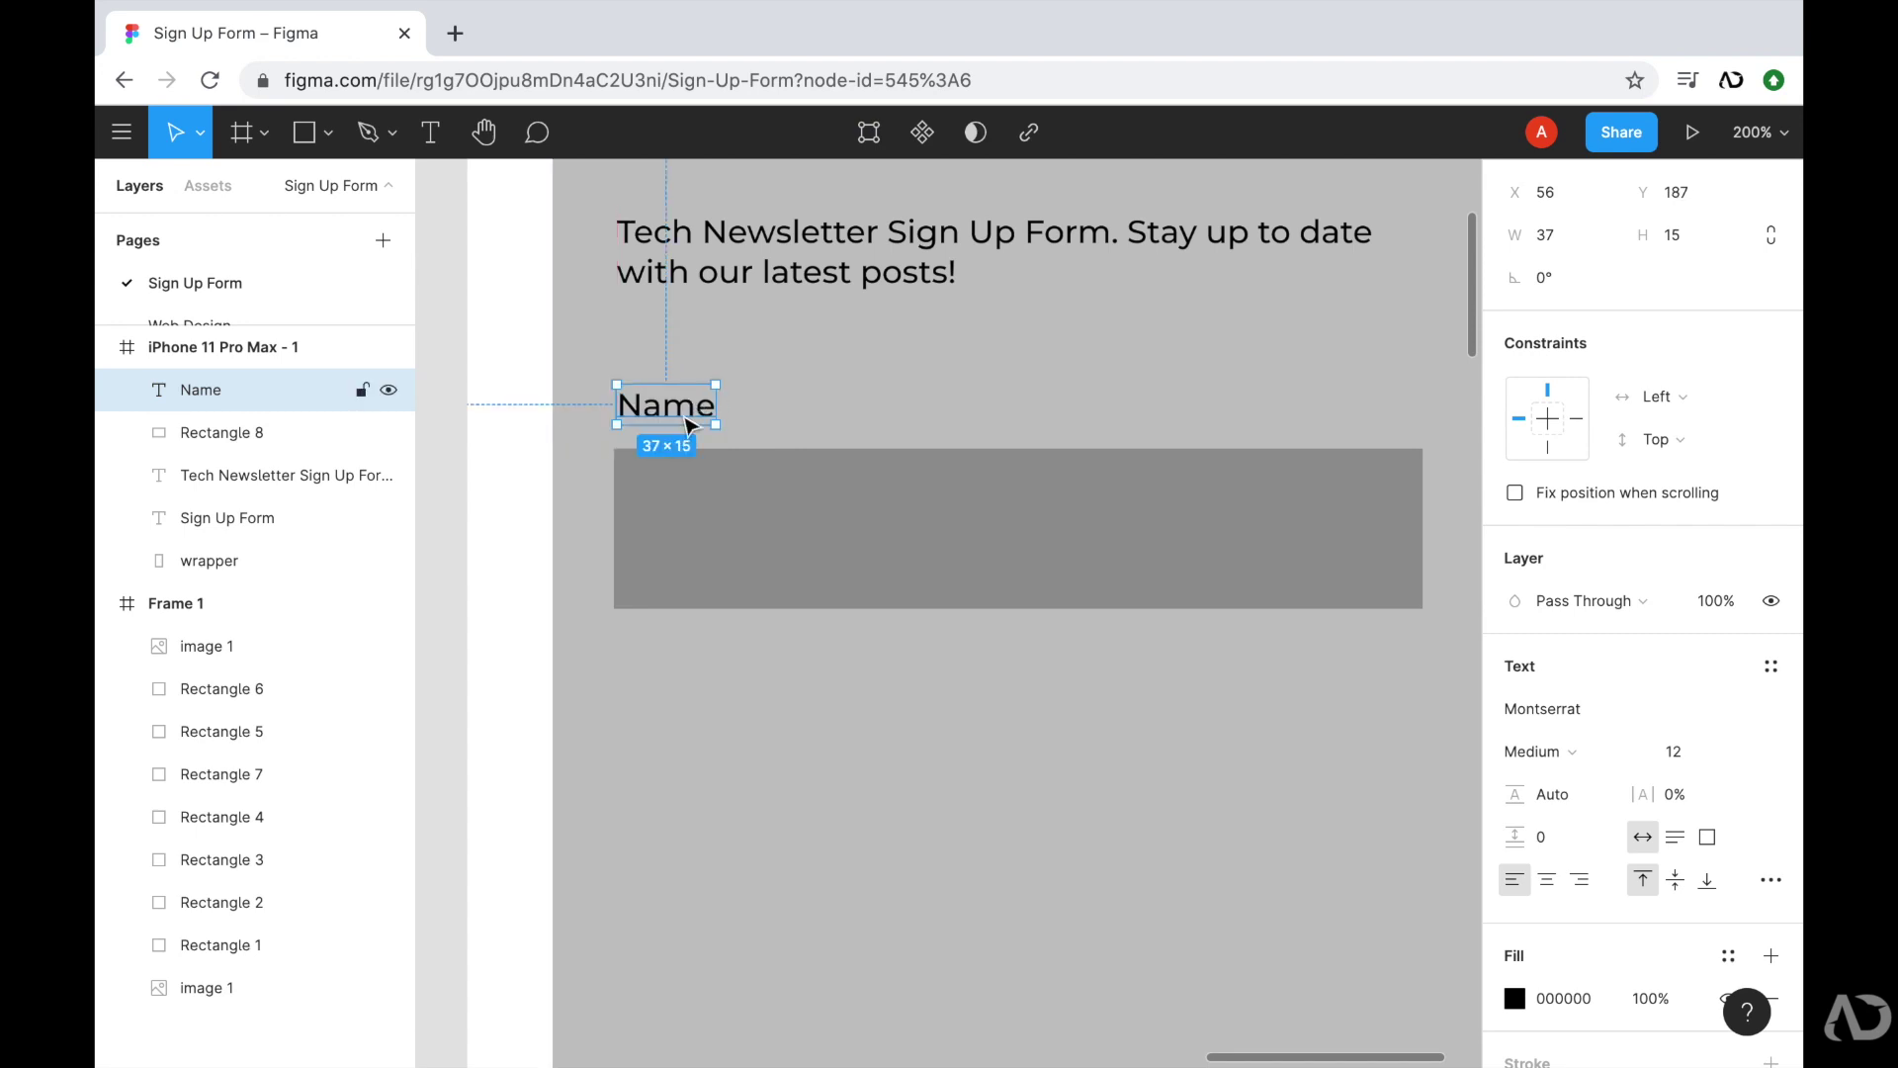
key("Down")
- Duplicate the Name label and box below and relabel the copy 'Email'
left_click(700, 502, "shift")
left_click_drag(758, 529, 767, 835)
left_click_drag(704, 769, 745, 834)
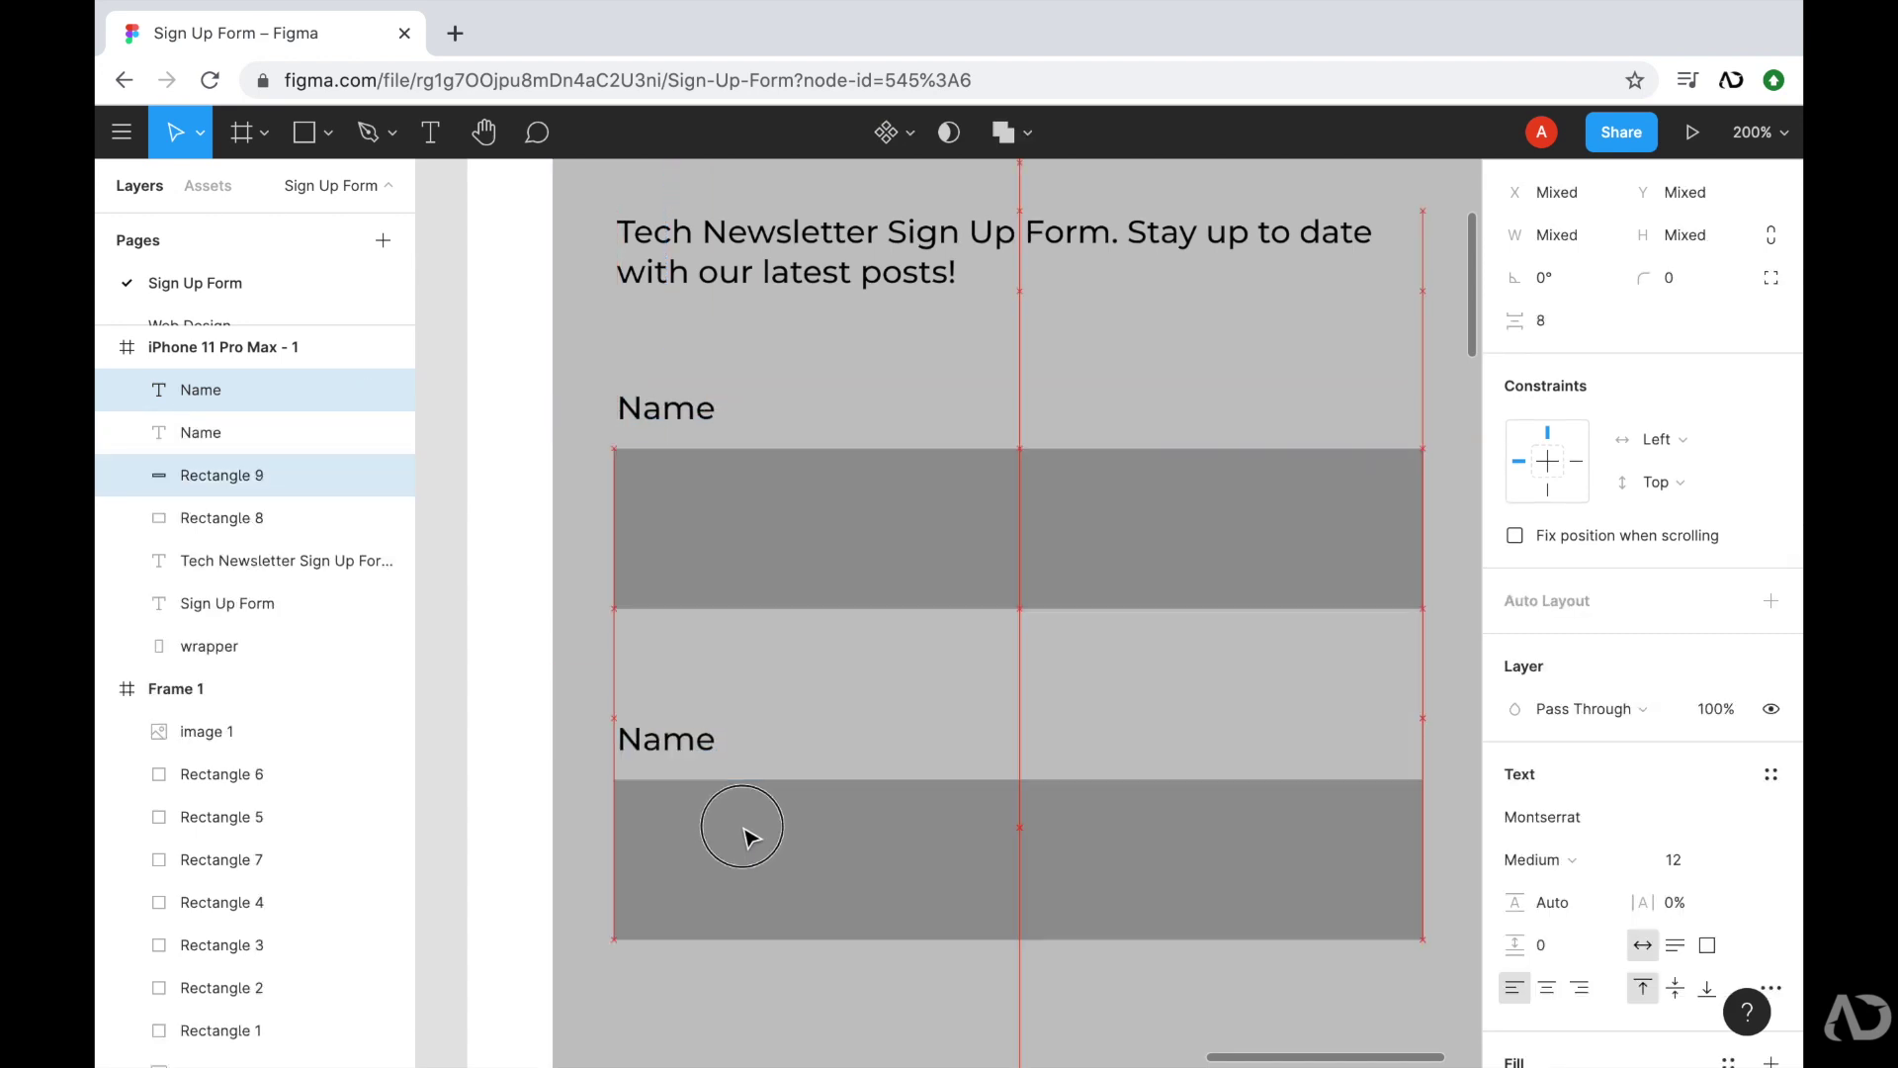
double_click(691, 743)
type("Email")
key("Escape")
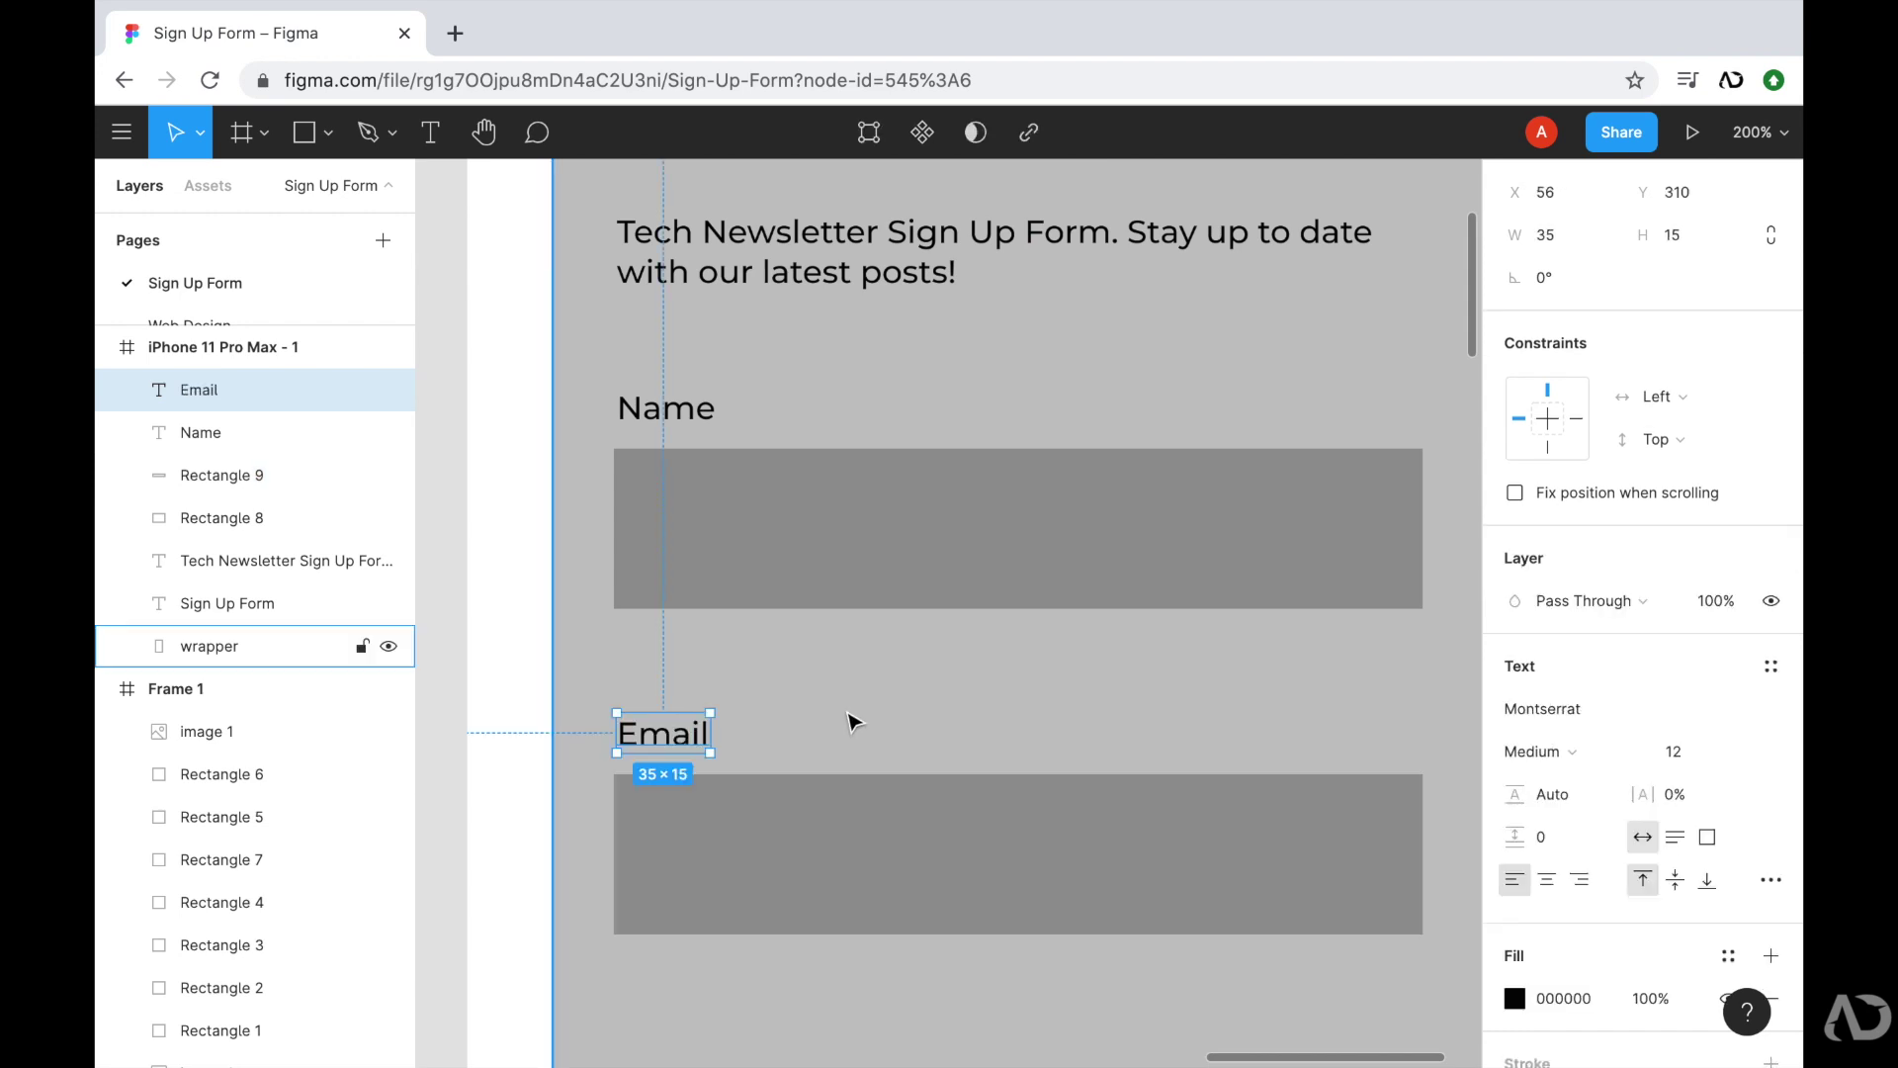
- Copy the Email box further down as a button and centre a 'Submit' label inside it
key("shift+0")
left_click(669, 678)
scroll(902, 500, "down", 2)
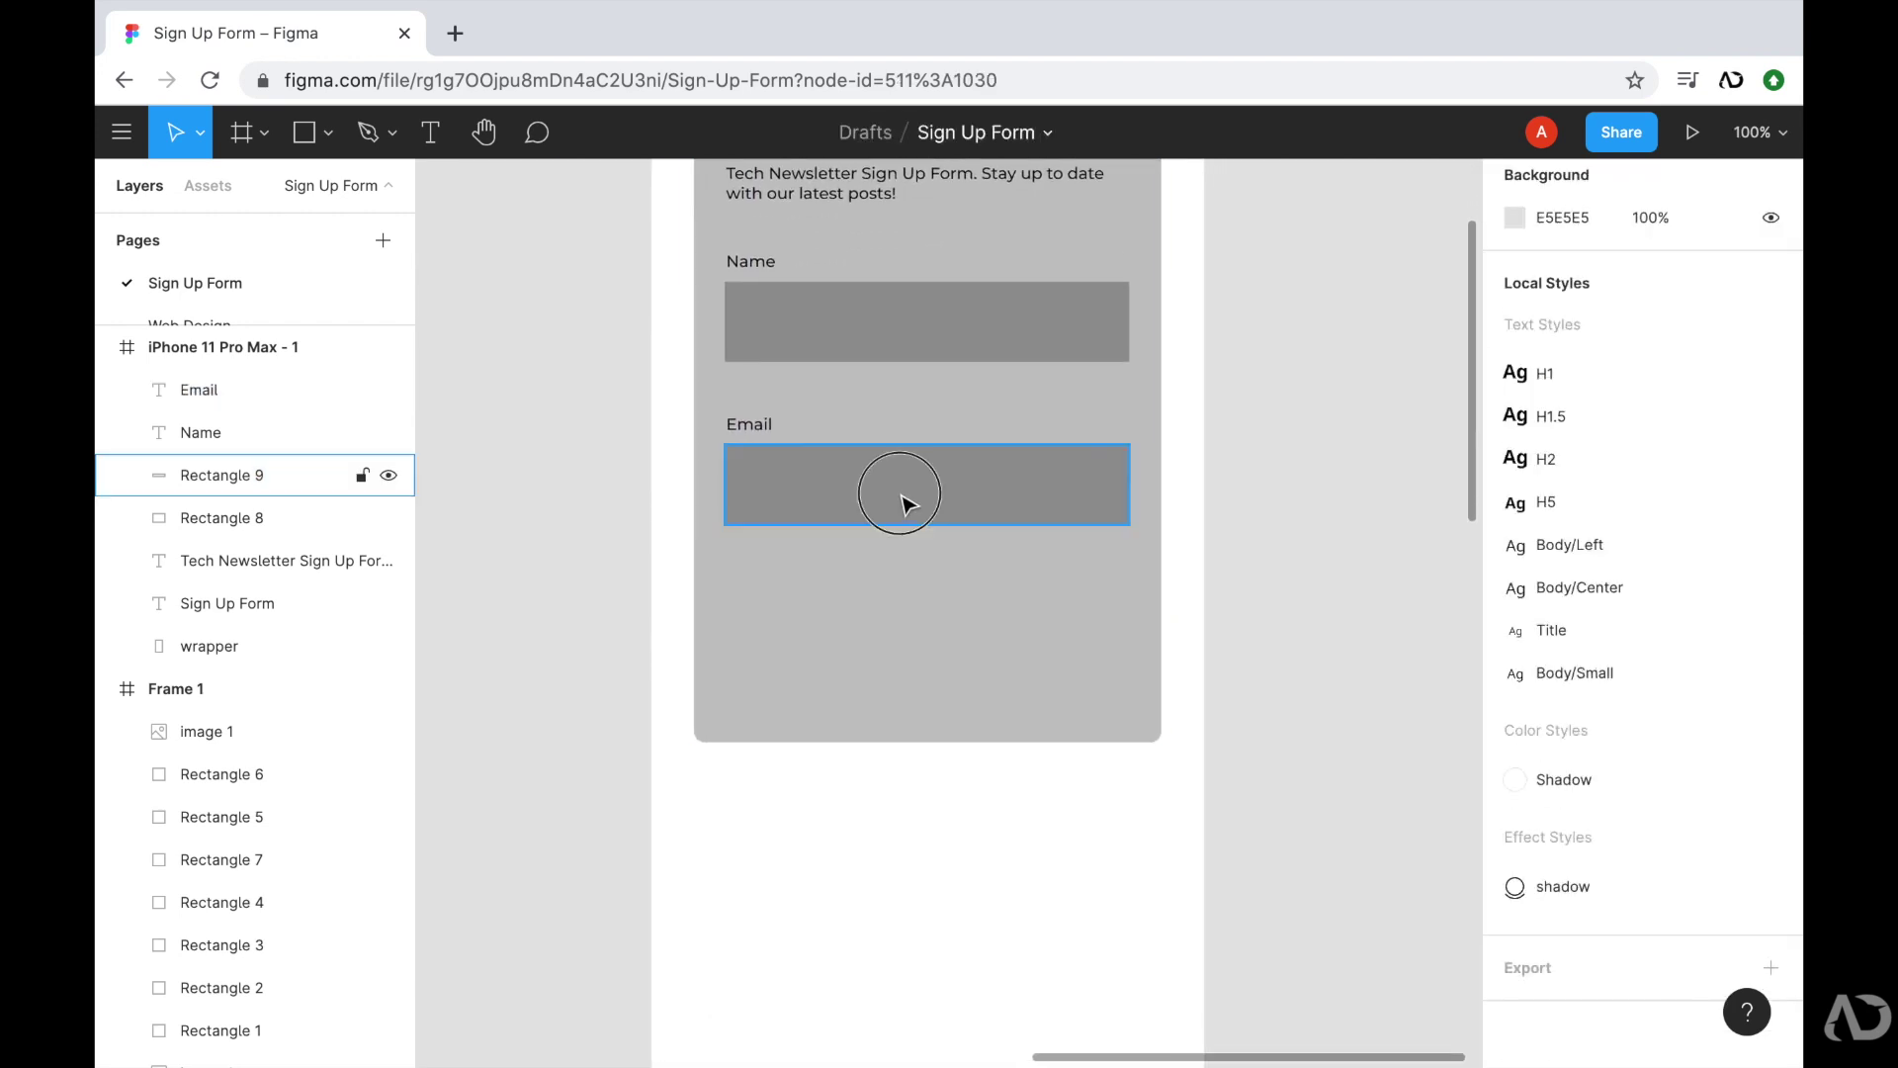
left_click(902, 501)
left_click_drag(902, 500, 906, 628)
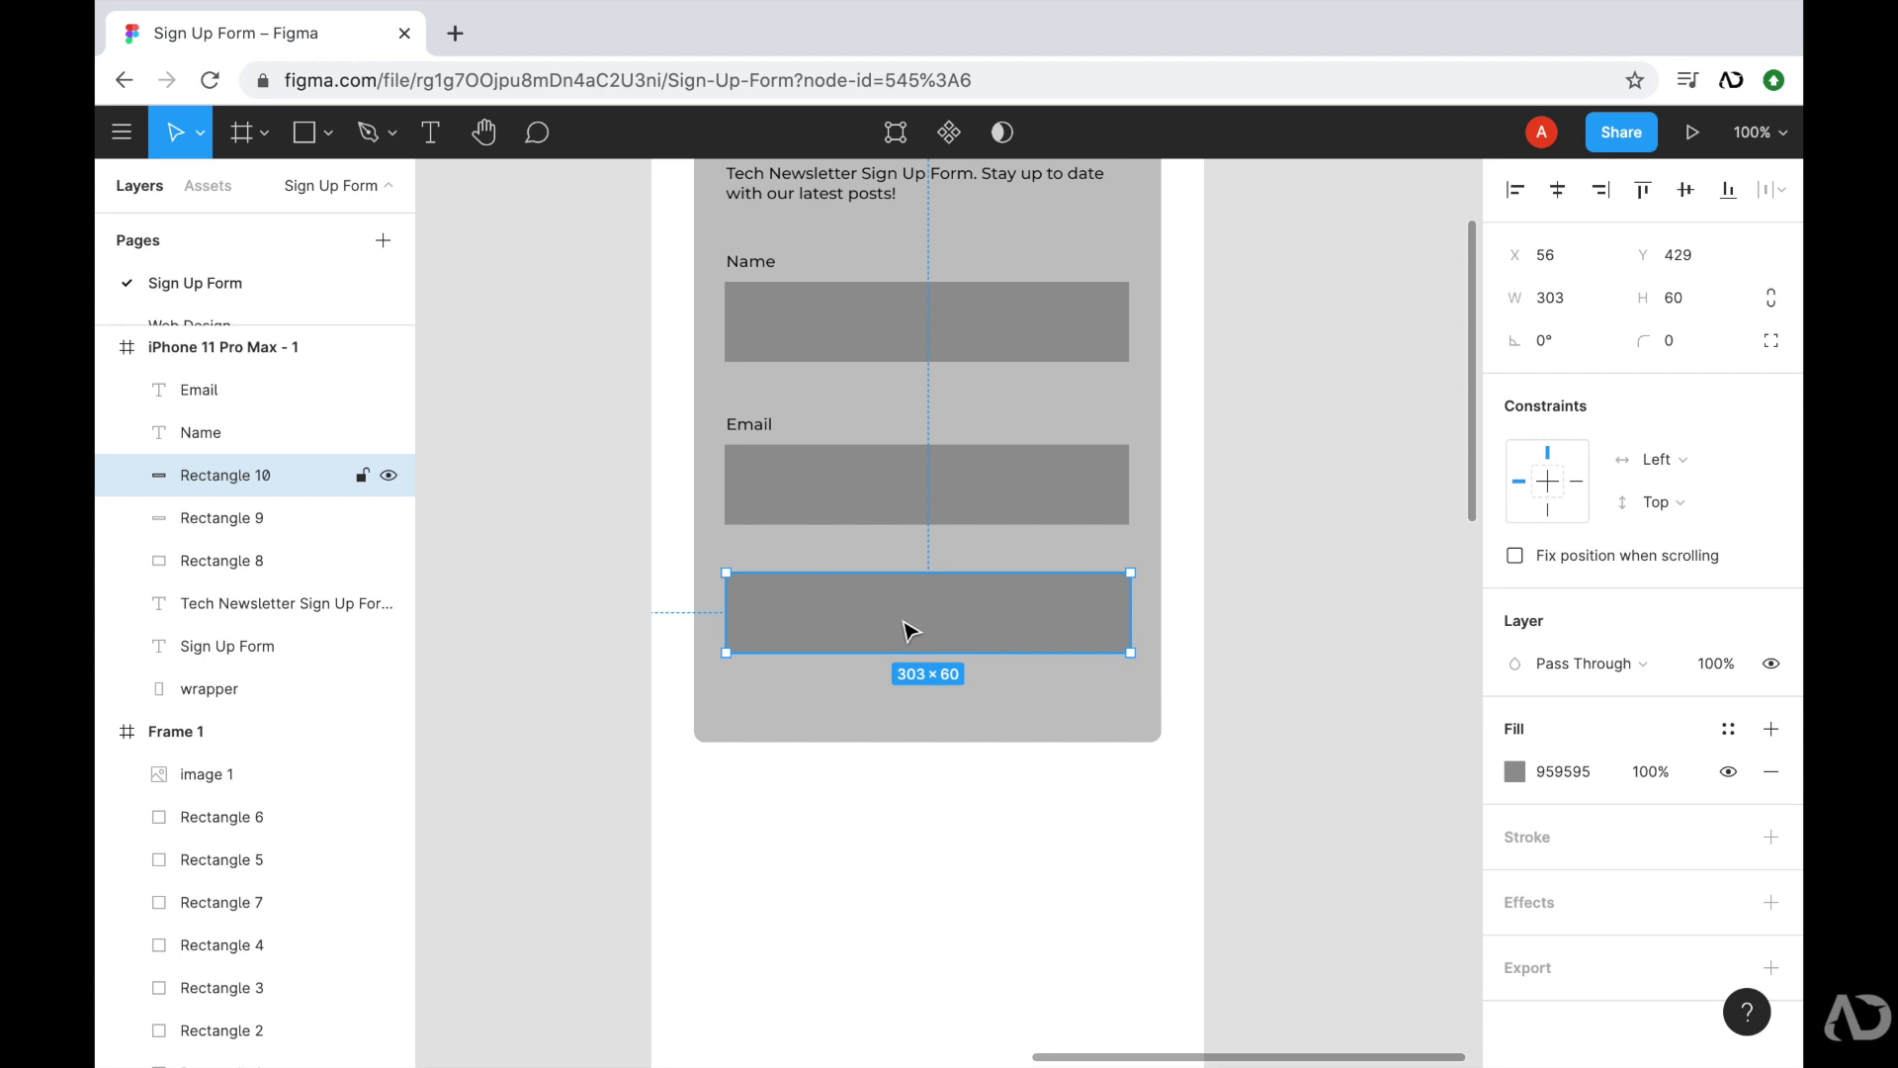
key("shift+equal")
key("t")
left_click(837, 713)
type("Submit")
mouse_move(926, 725)
left_mouse_down()
mouse_move(953, 678)
mouse_move(957, 704)
left_mouse_up()
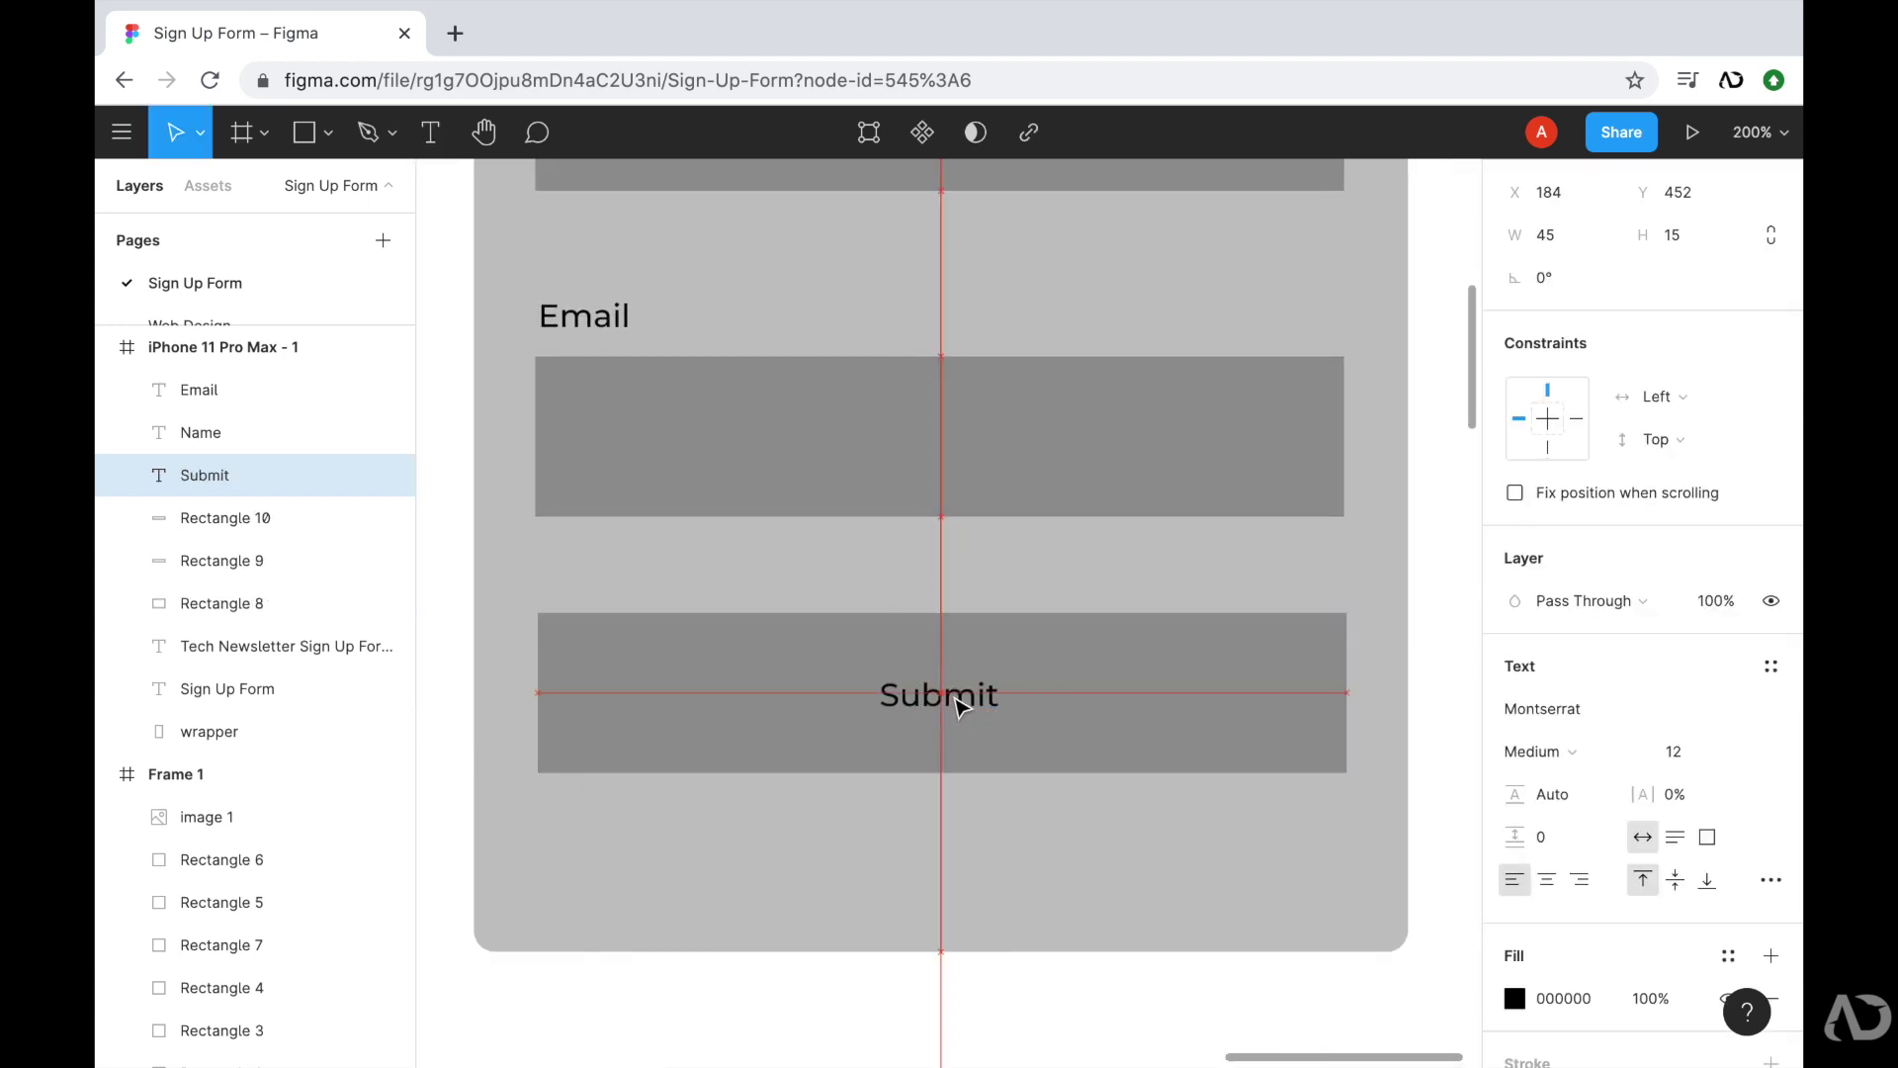
- Move the Email label and box up to tighten the spacing
left_click(959, 803)
key("minus")
scroll(959, 806, "up", 3)
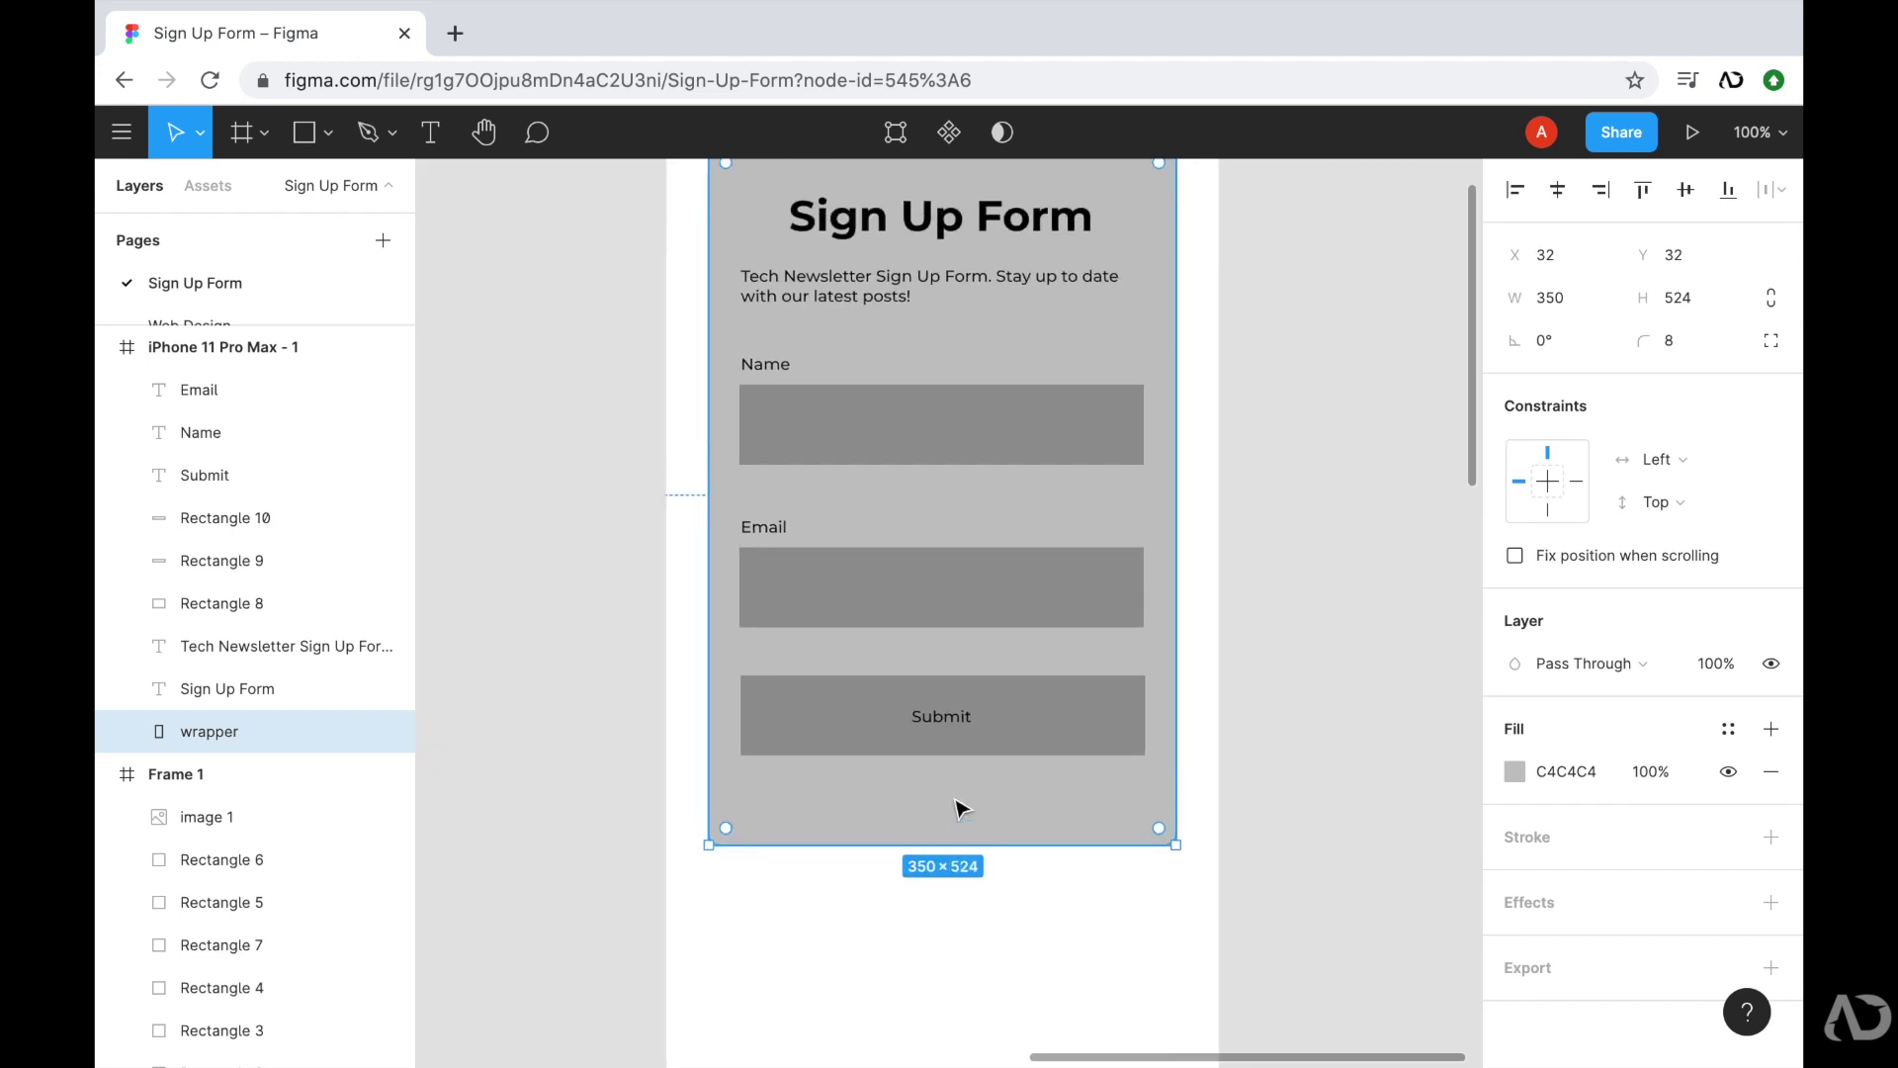
left_click(1298, 763)
left_click(781, 651)
left_click(811, 704, "shift")
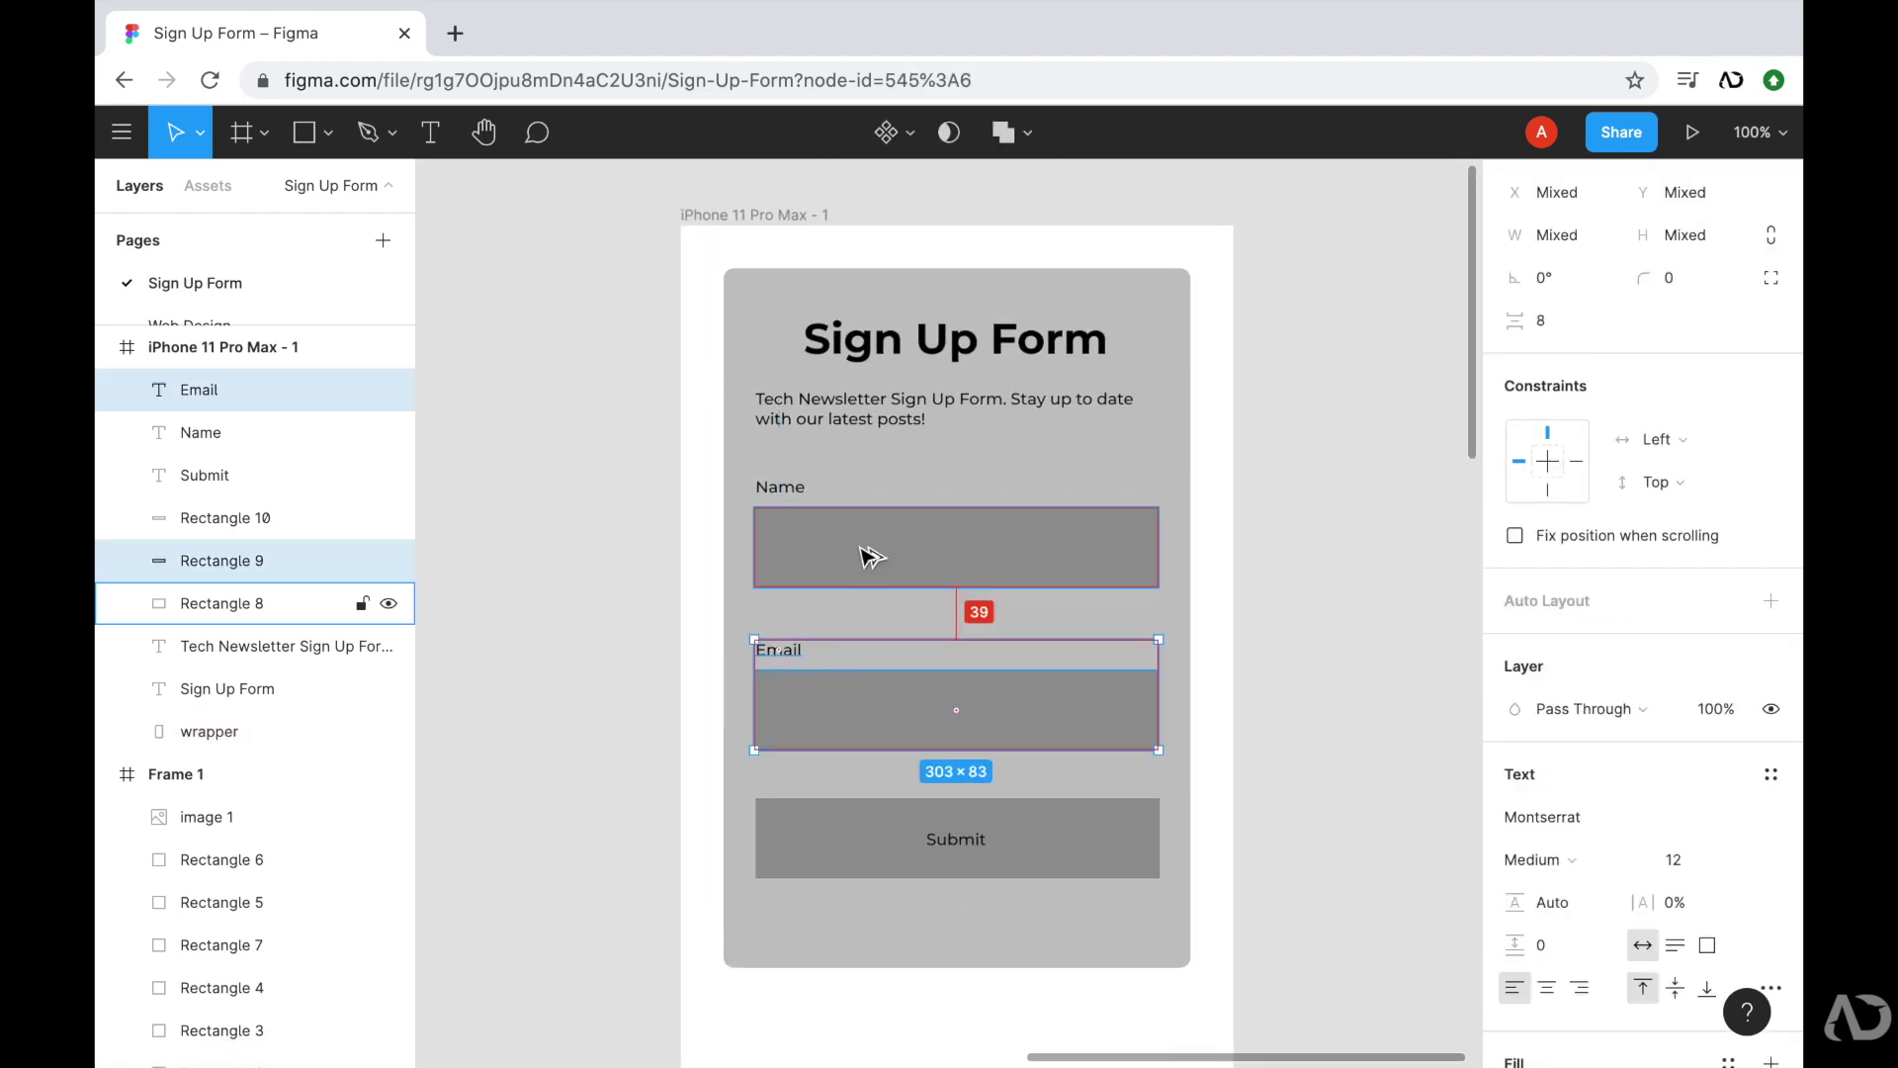
key("Up")
key("Up")
key("Up")
key("Up")
key("Up")
key("Up")
key("Up")
key("Up")
key("Up")
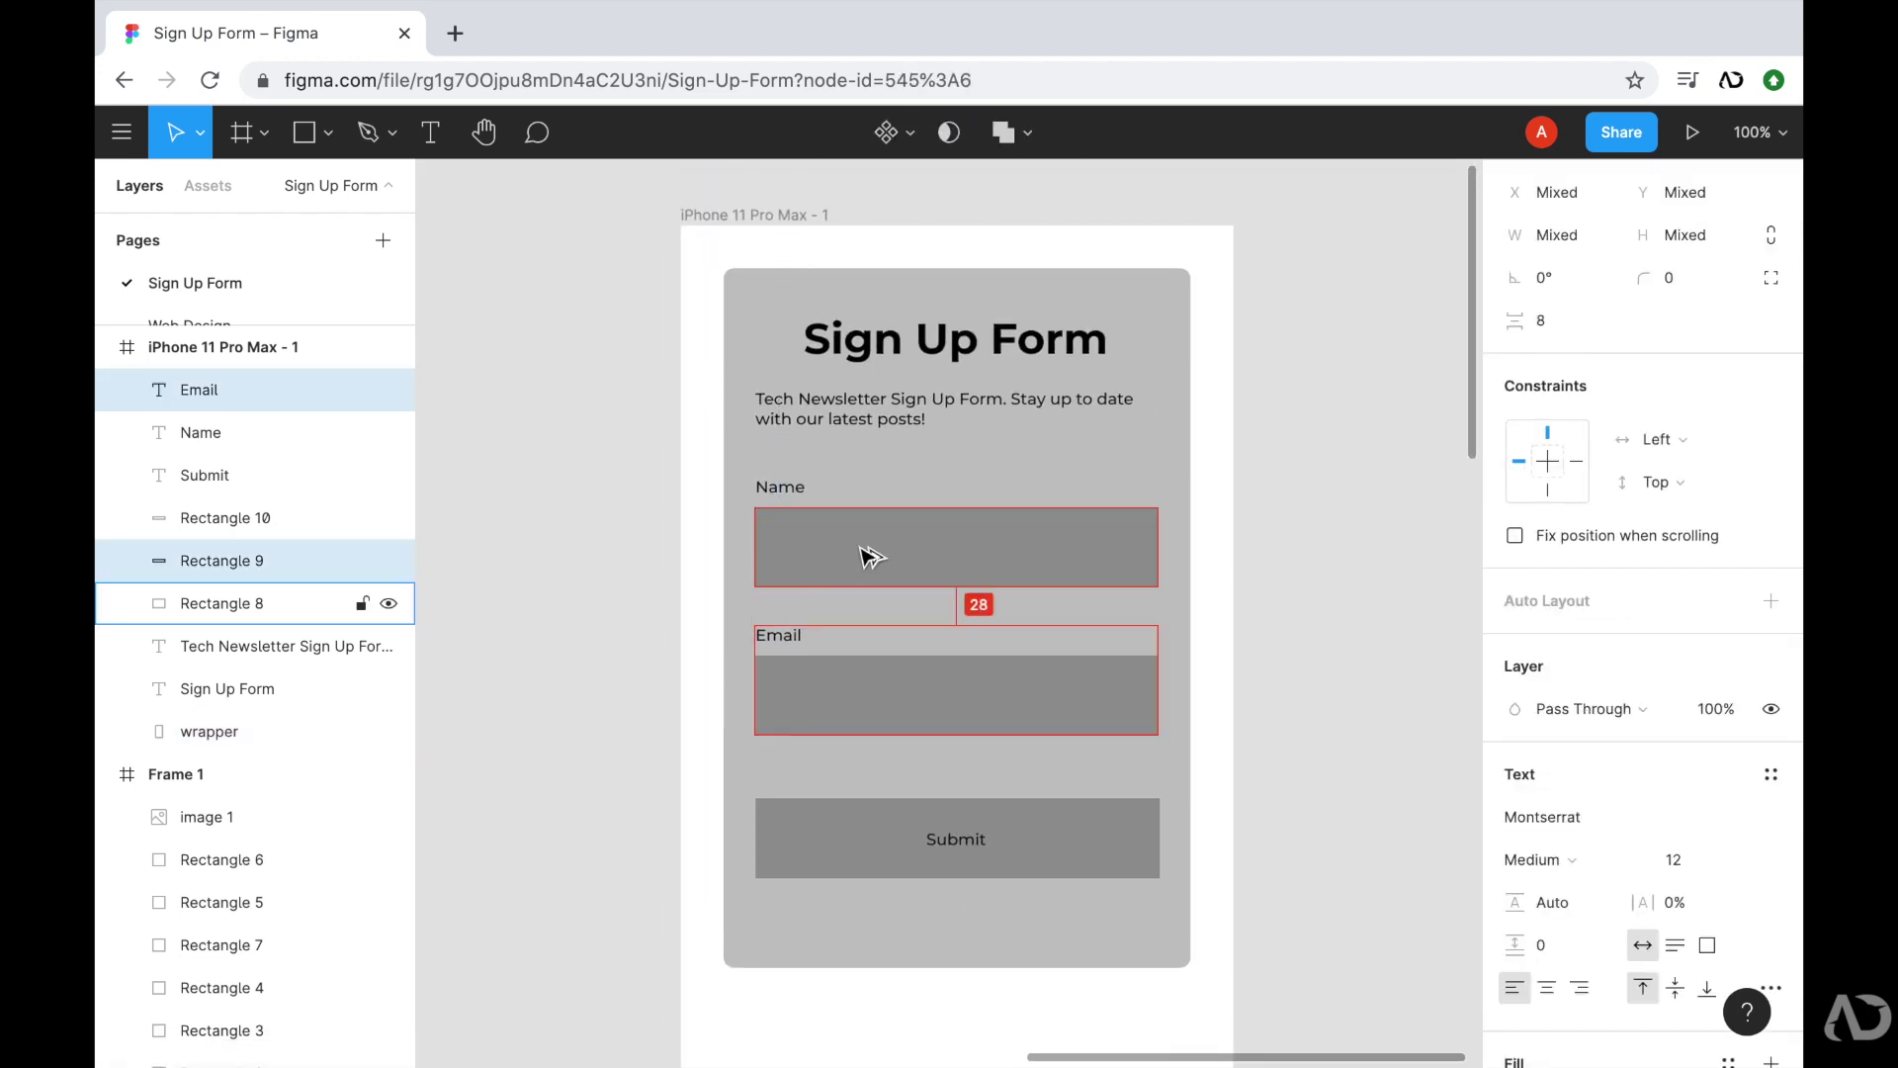
- Shorten the grey wrapper to fit the form, then select the Name label and box
left_click(966, 851)
left_click(1063, 932)
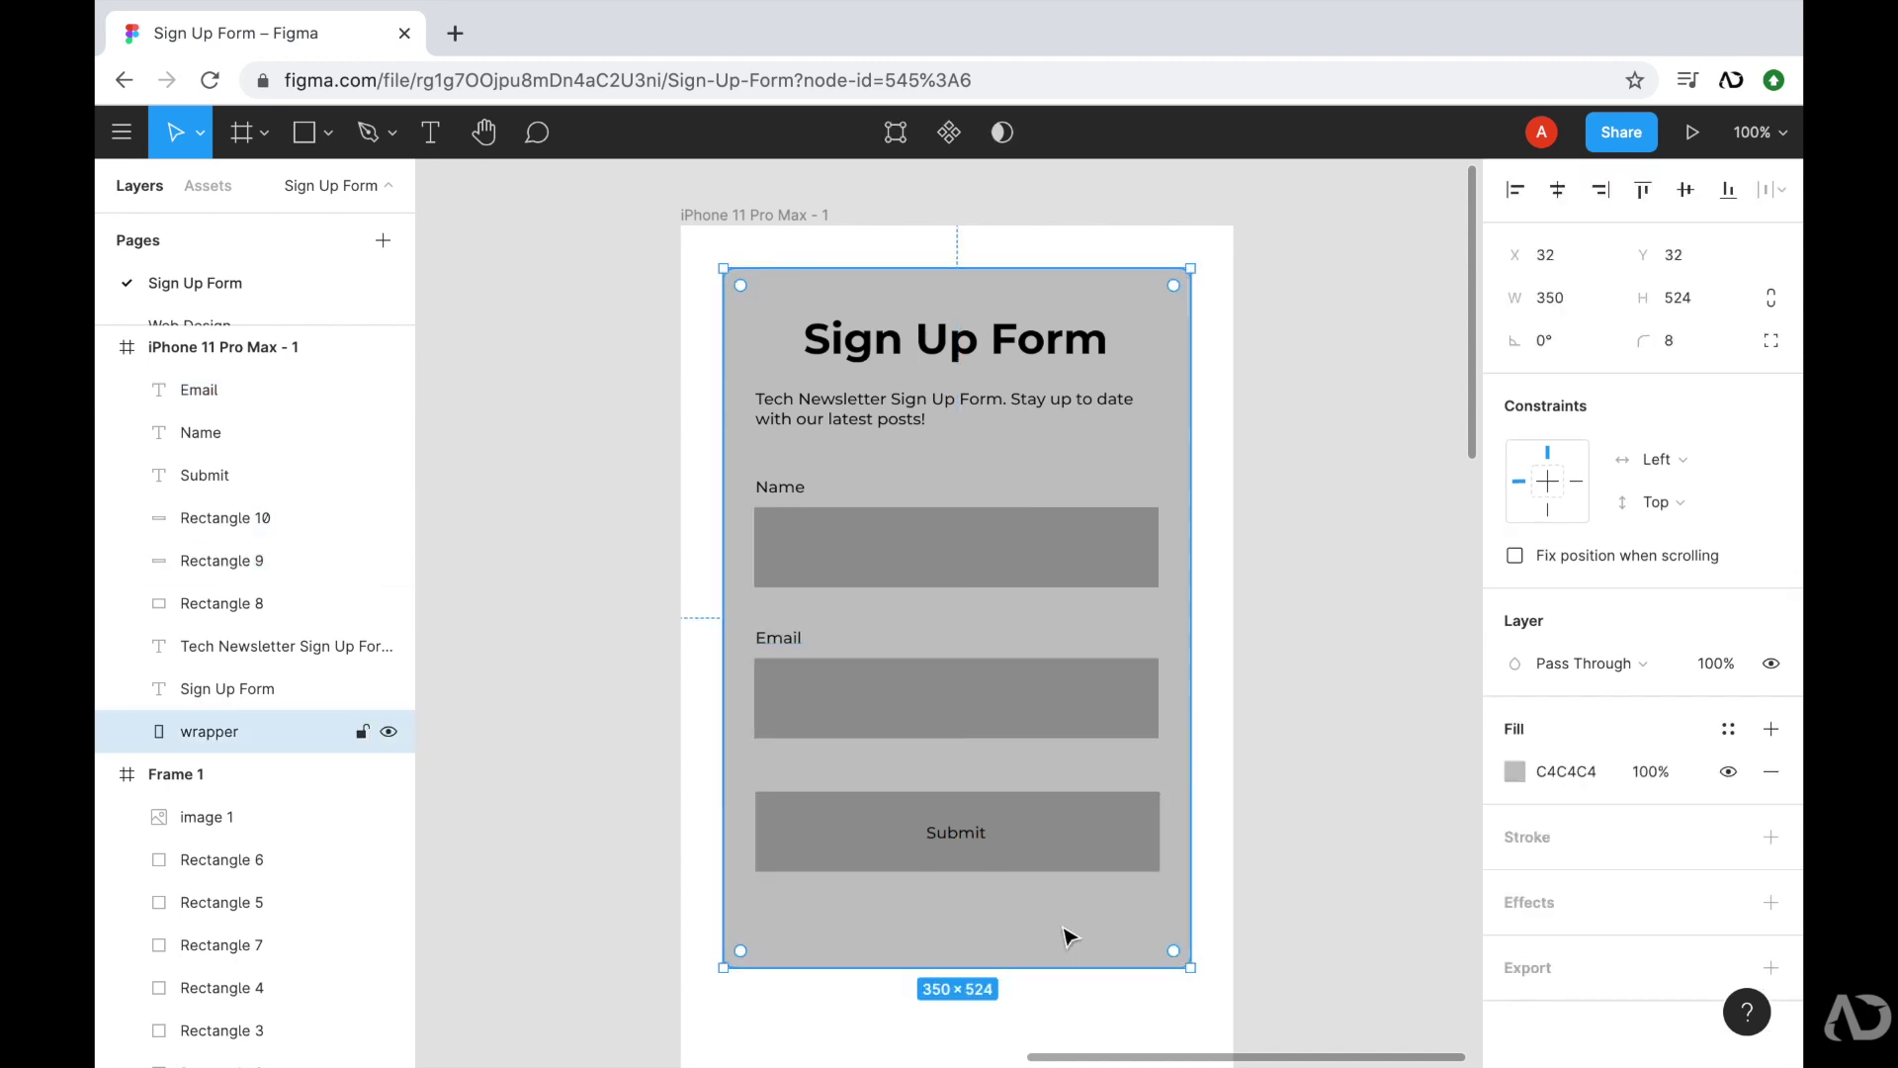
left_click_drag(1016, 960, 1012, 927)
left_click(1362, 833)
scroll(1362, 833, "down", 2)
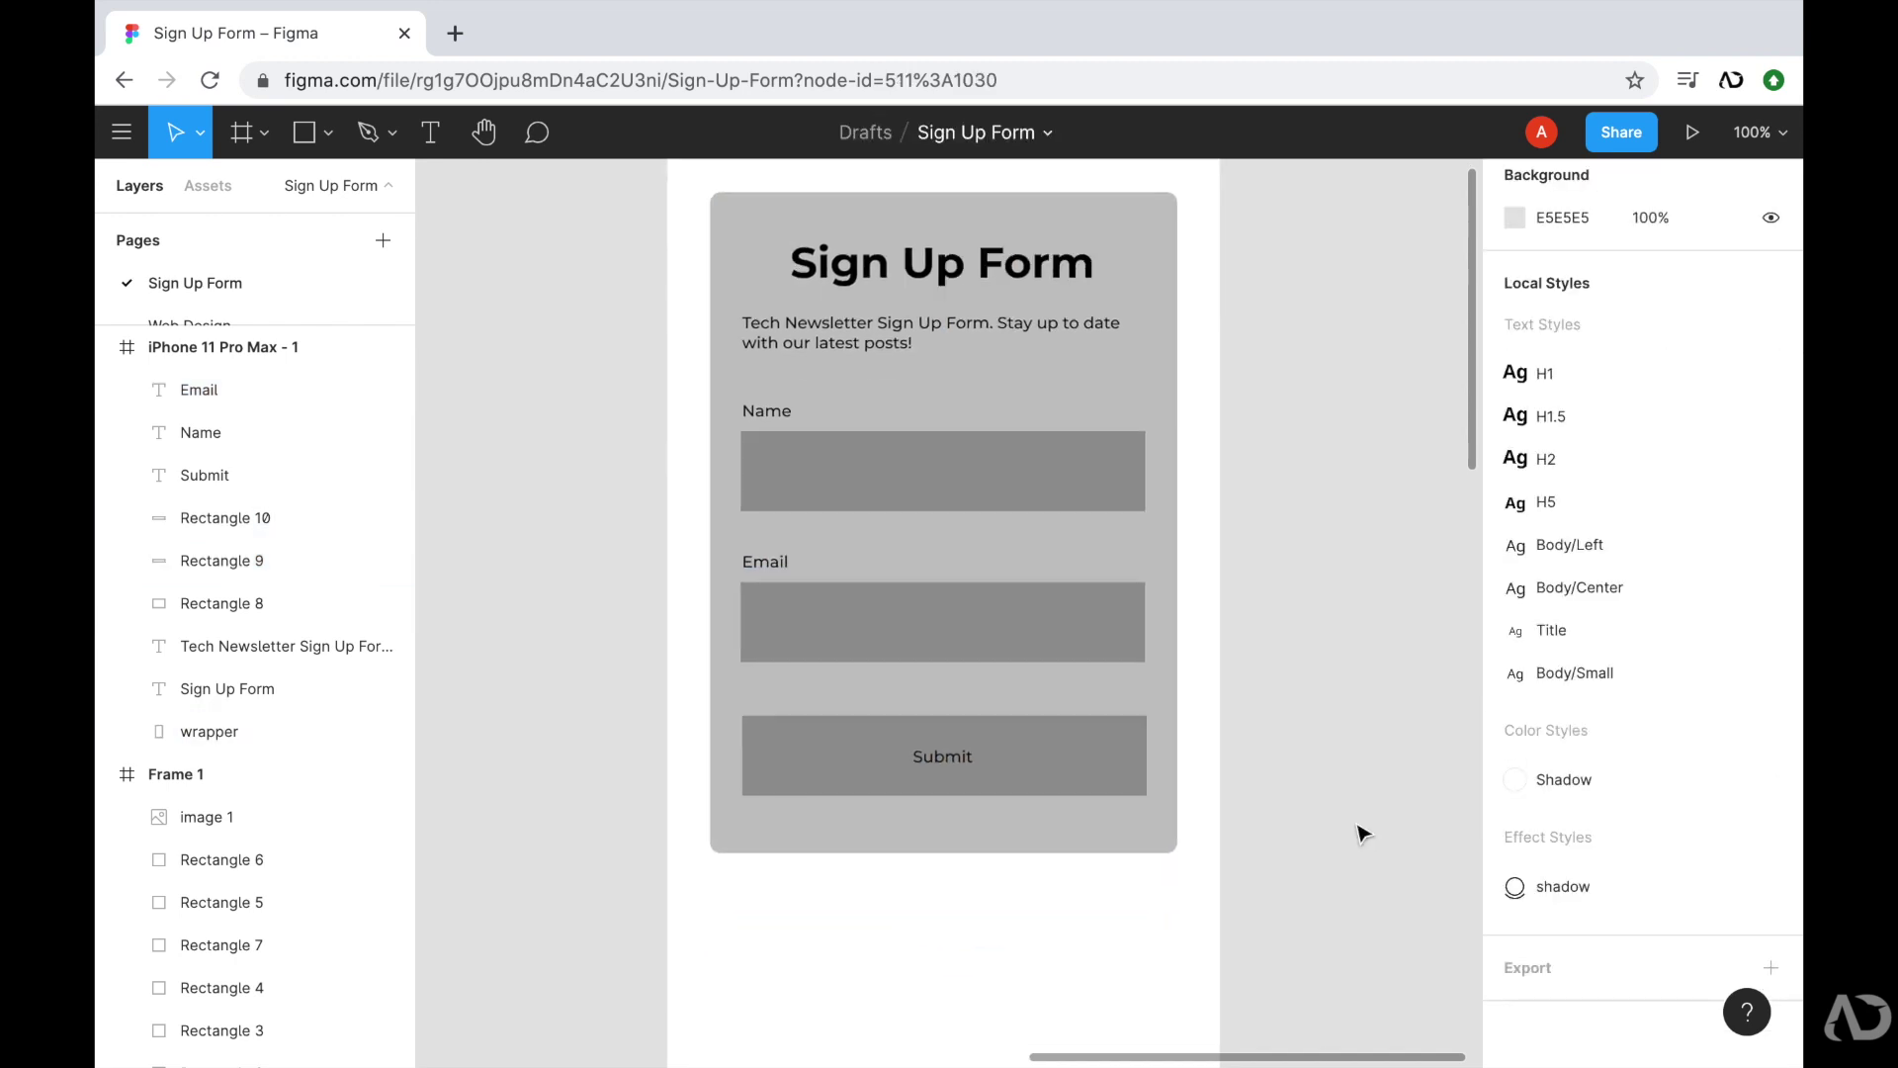
scroll(1363, 834, "up", 1)
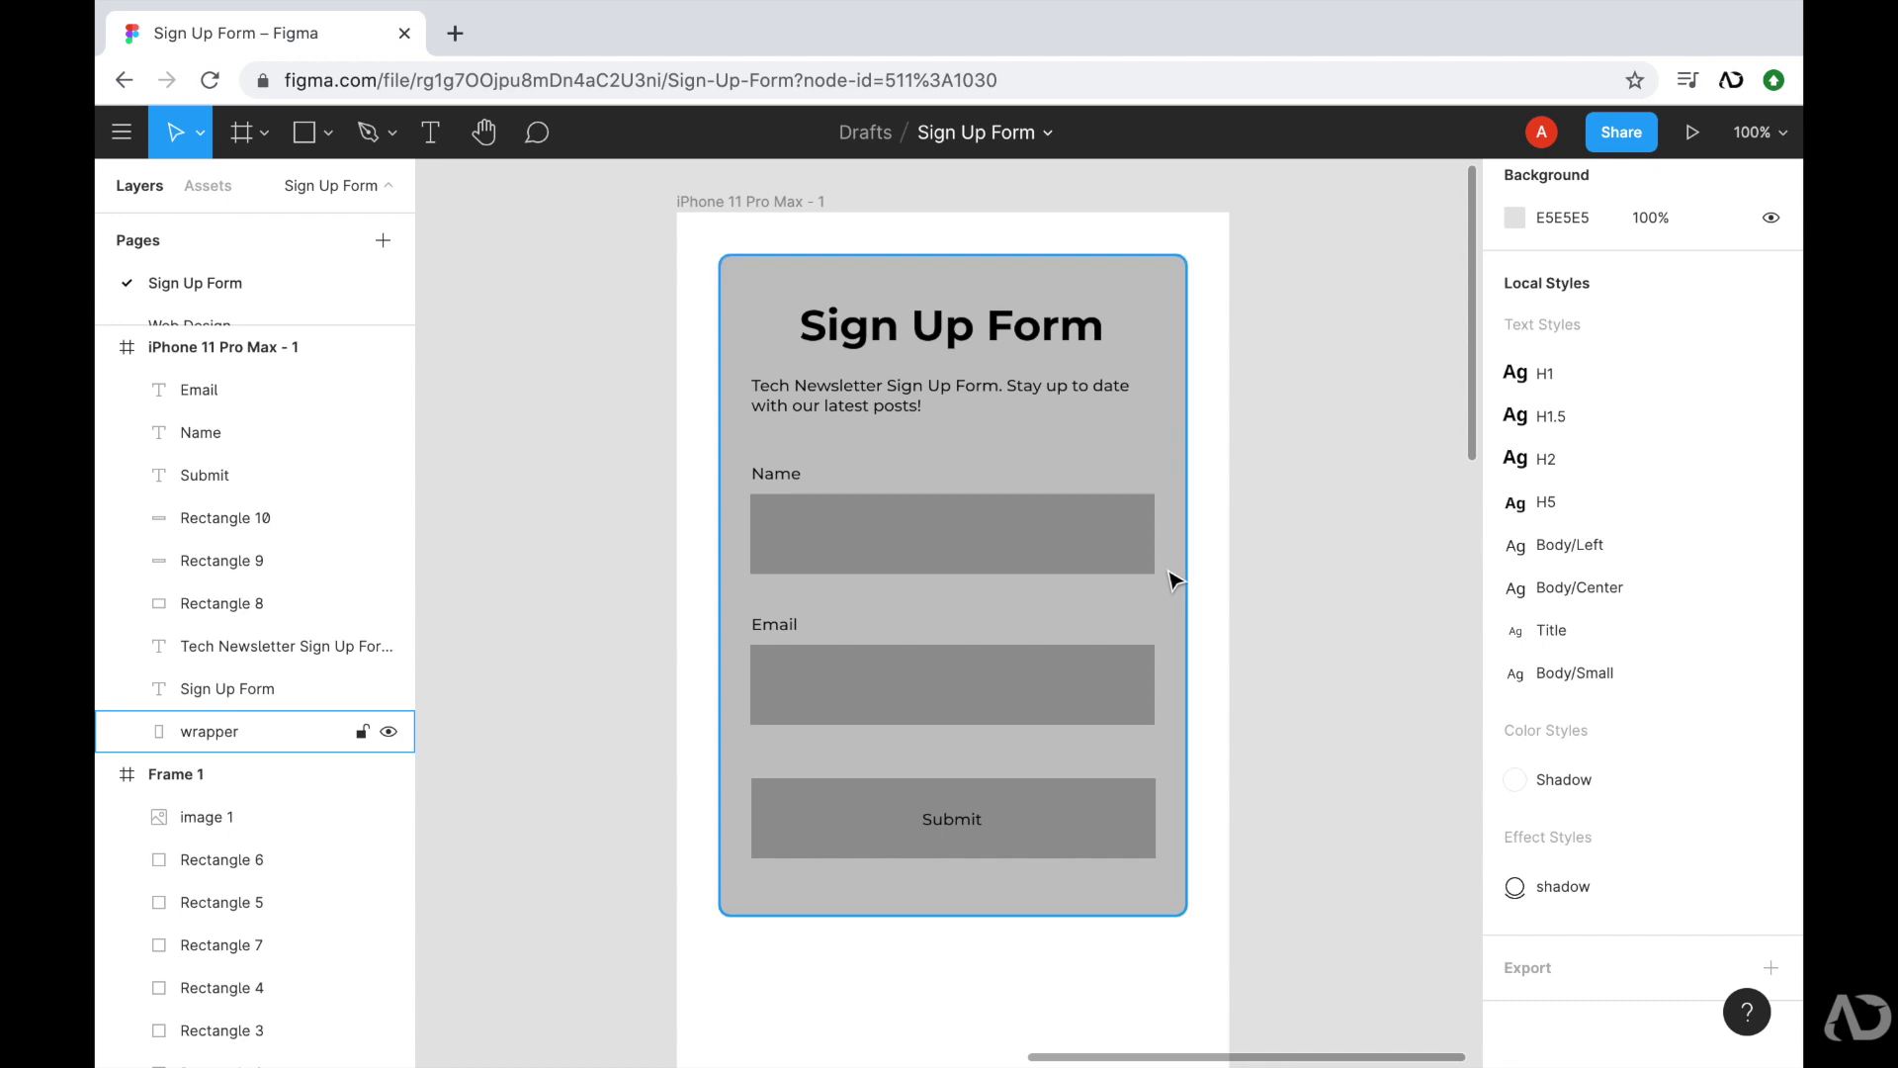
left_click(1093, 530)
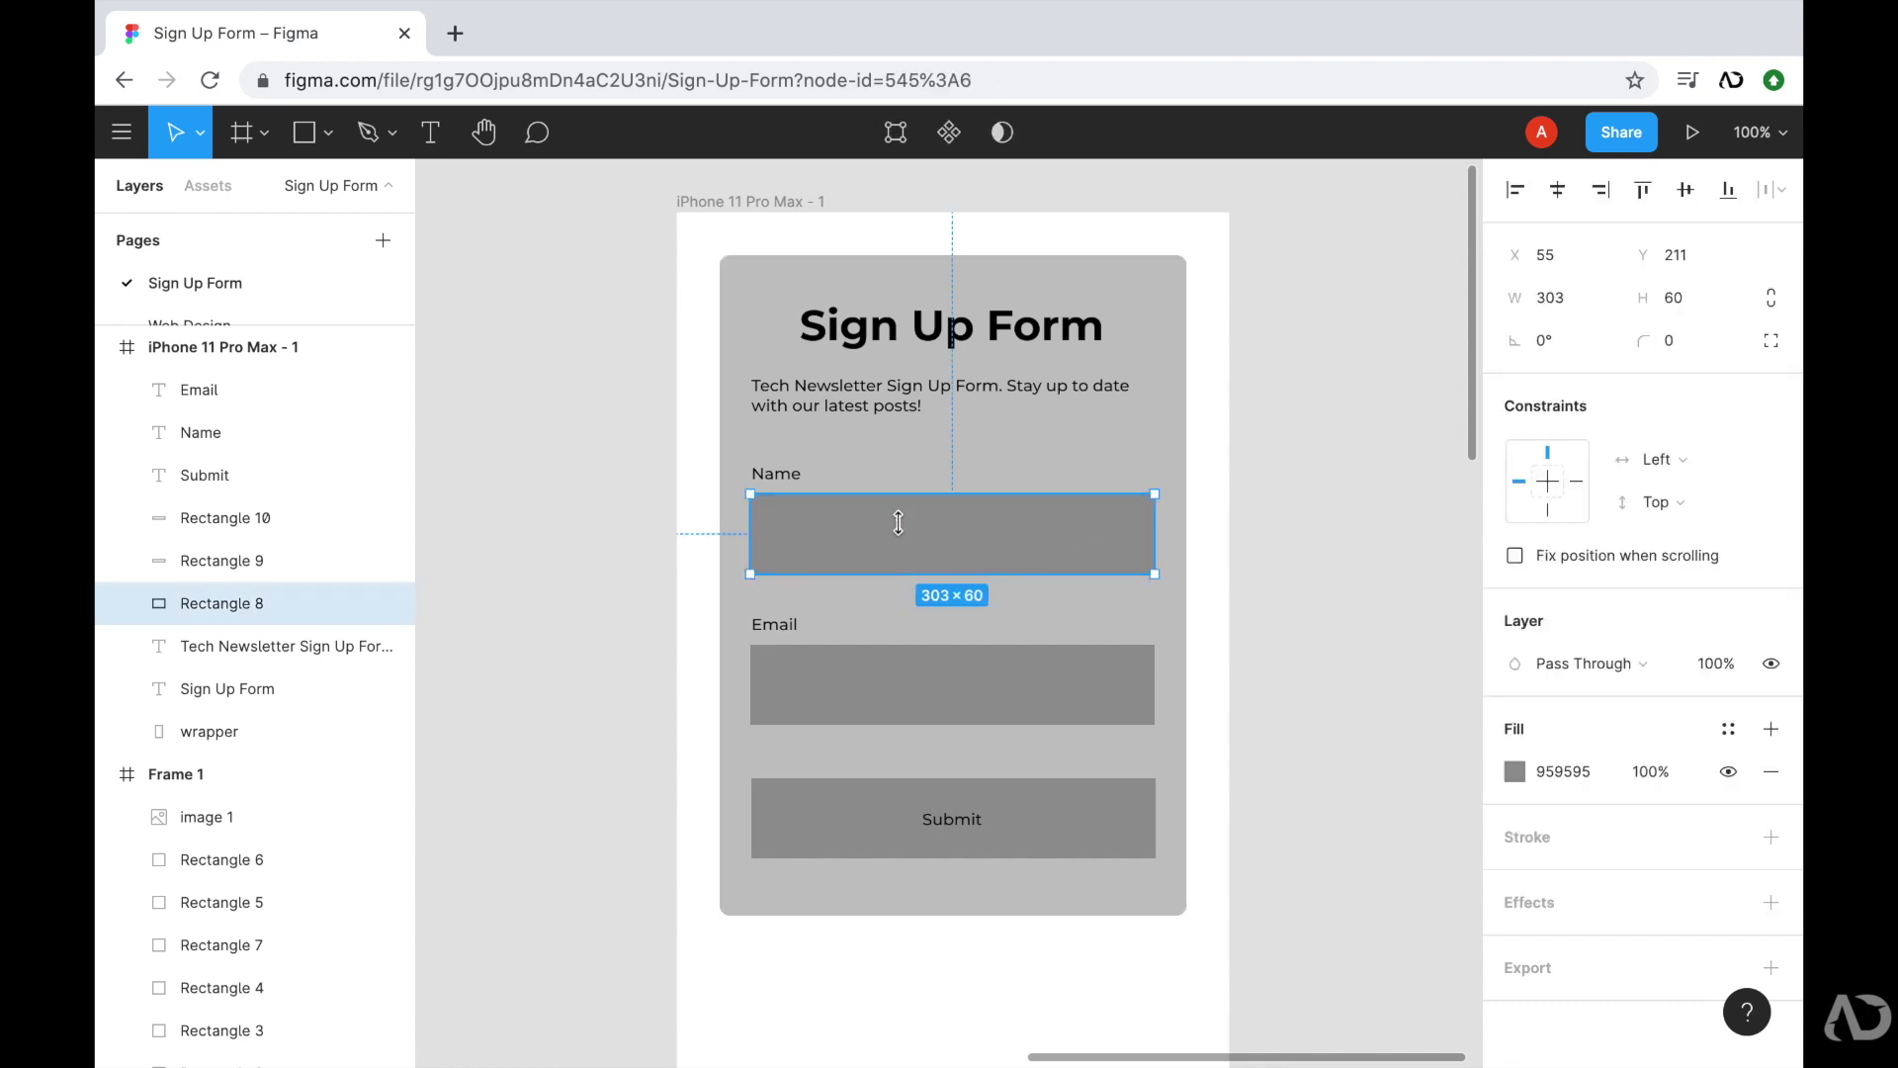
left_click(789, 474, "shift")
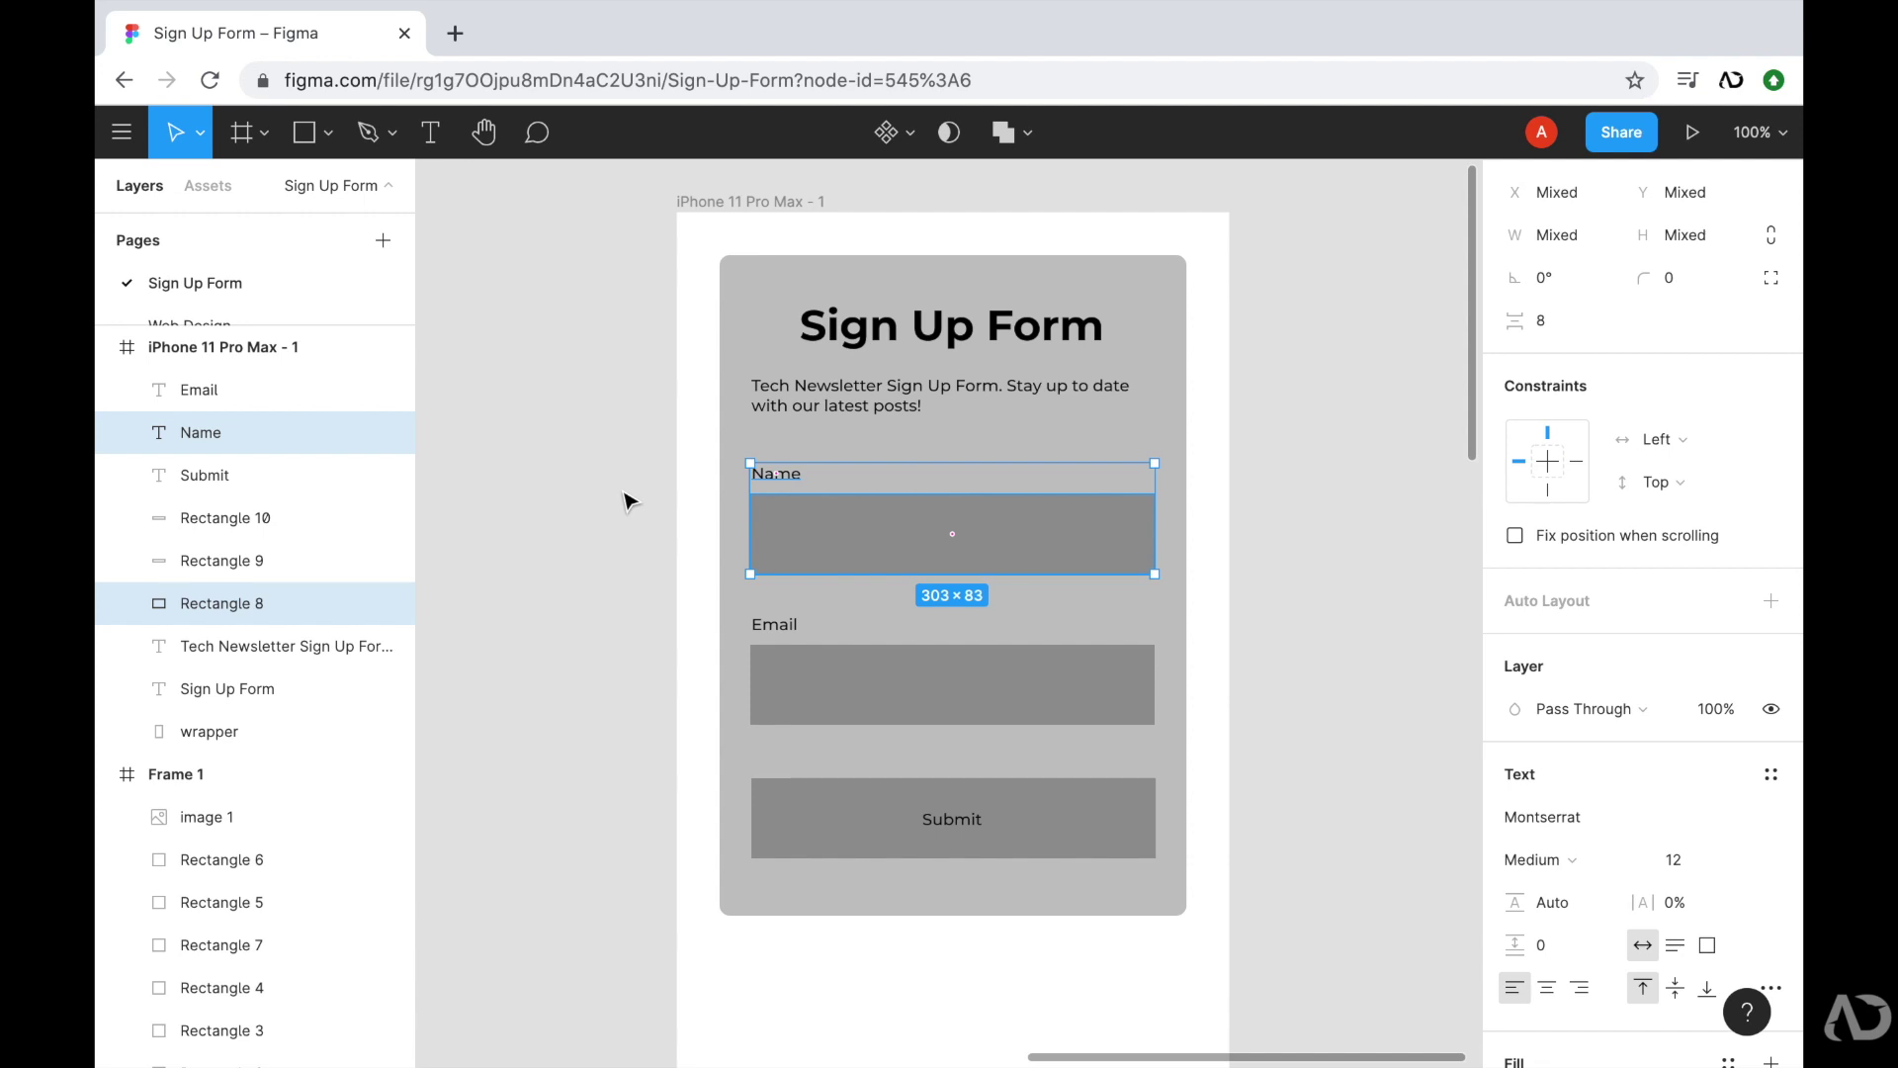
- Group the Name label and box as 'form-group' and make it a component
key("ctrl+g")
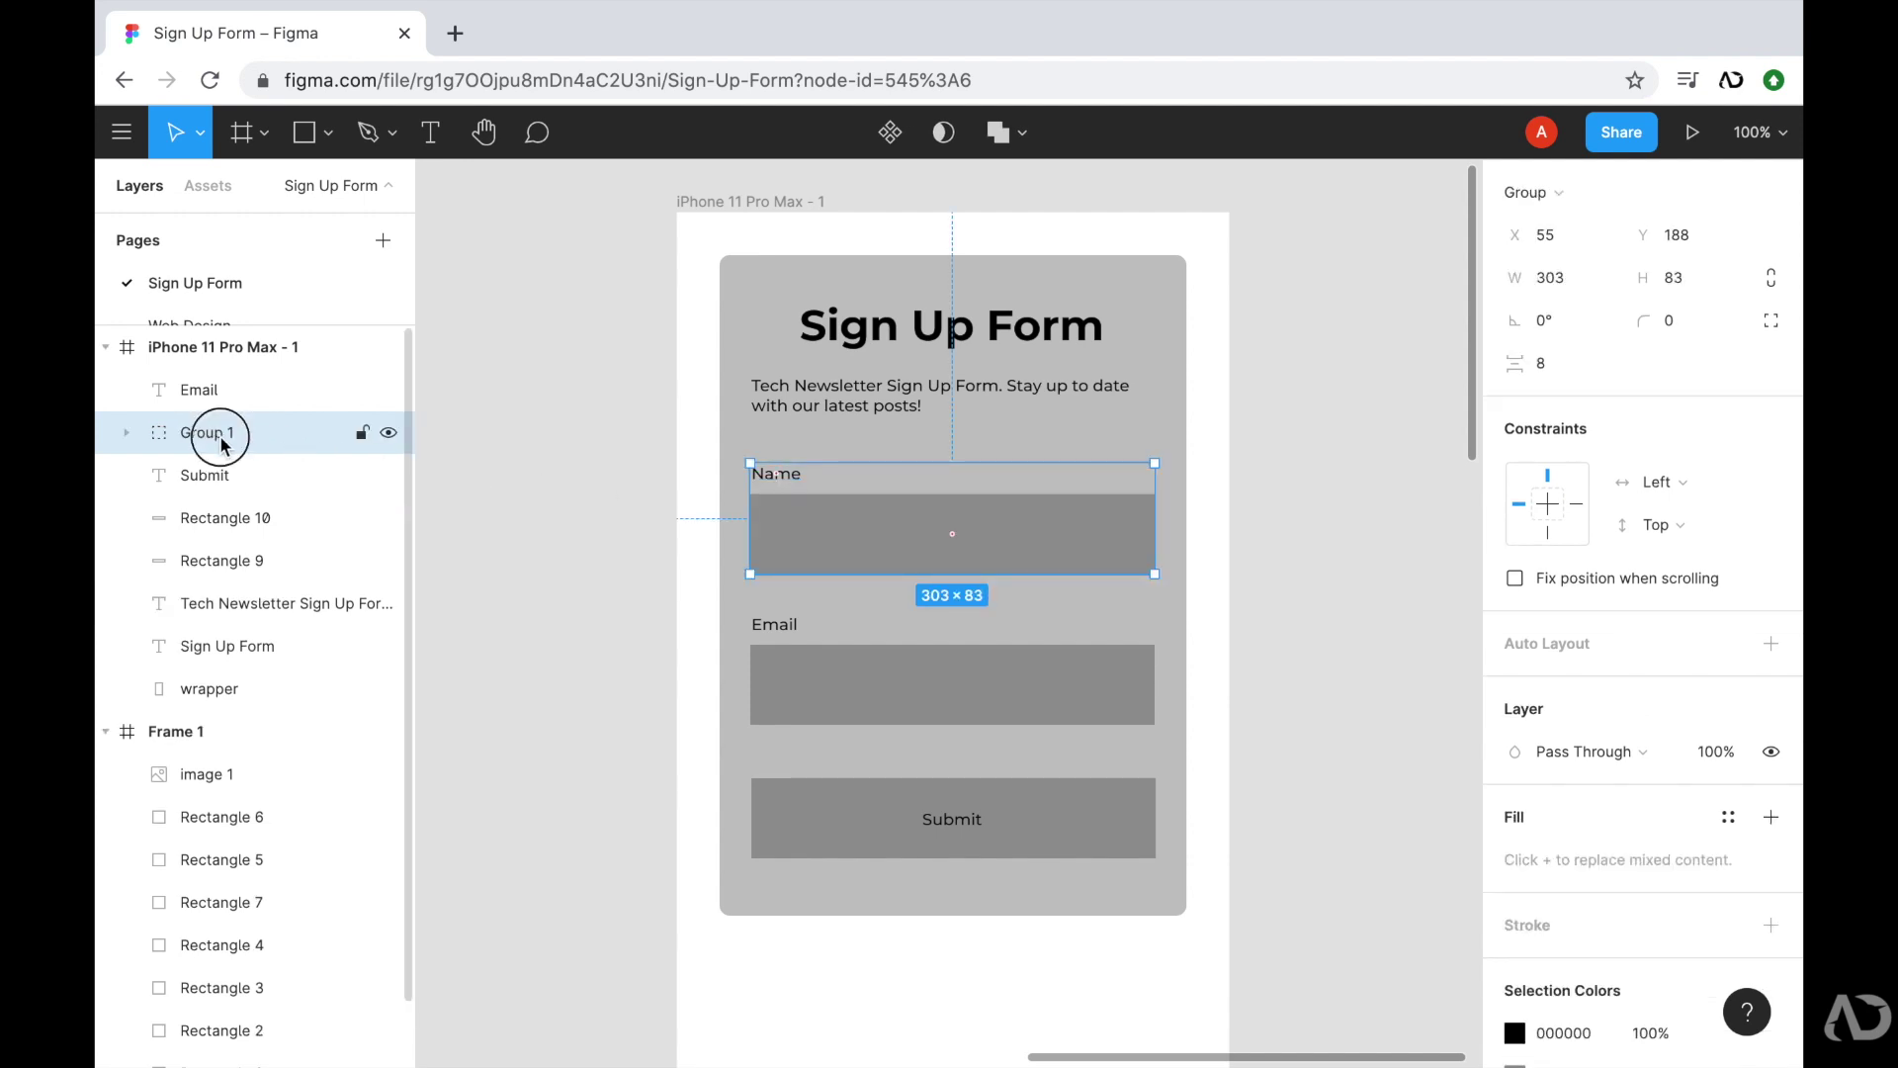
double_click(207, 433)
type("form-group")
key("Return")
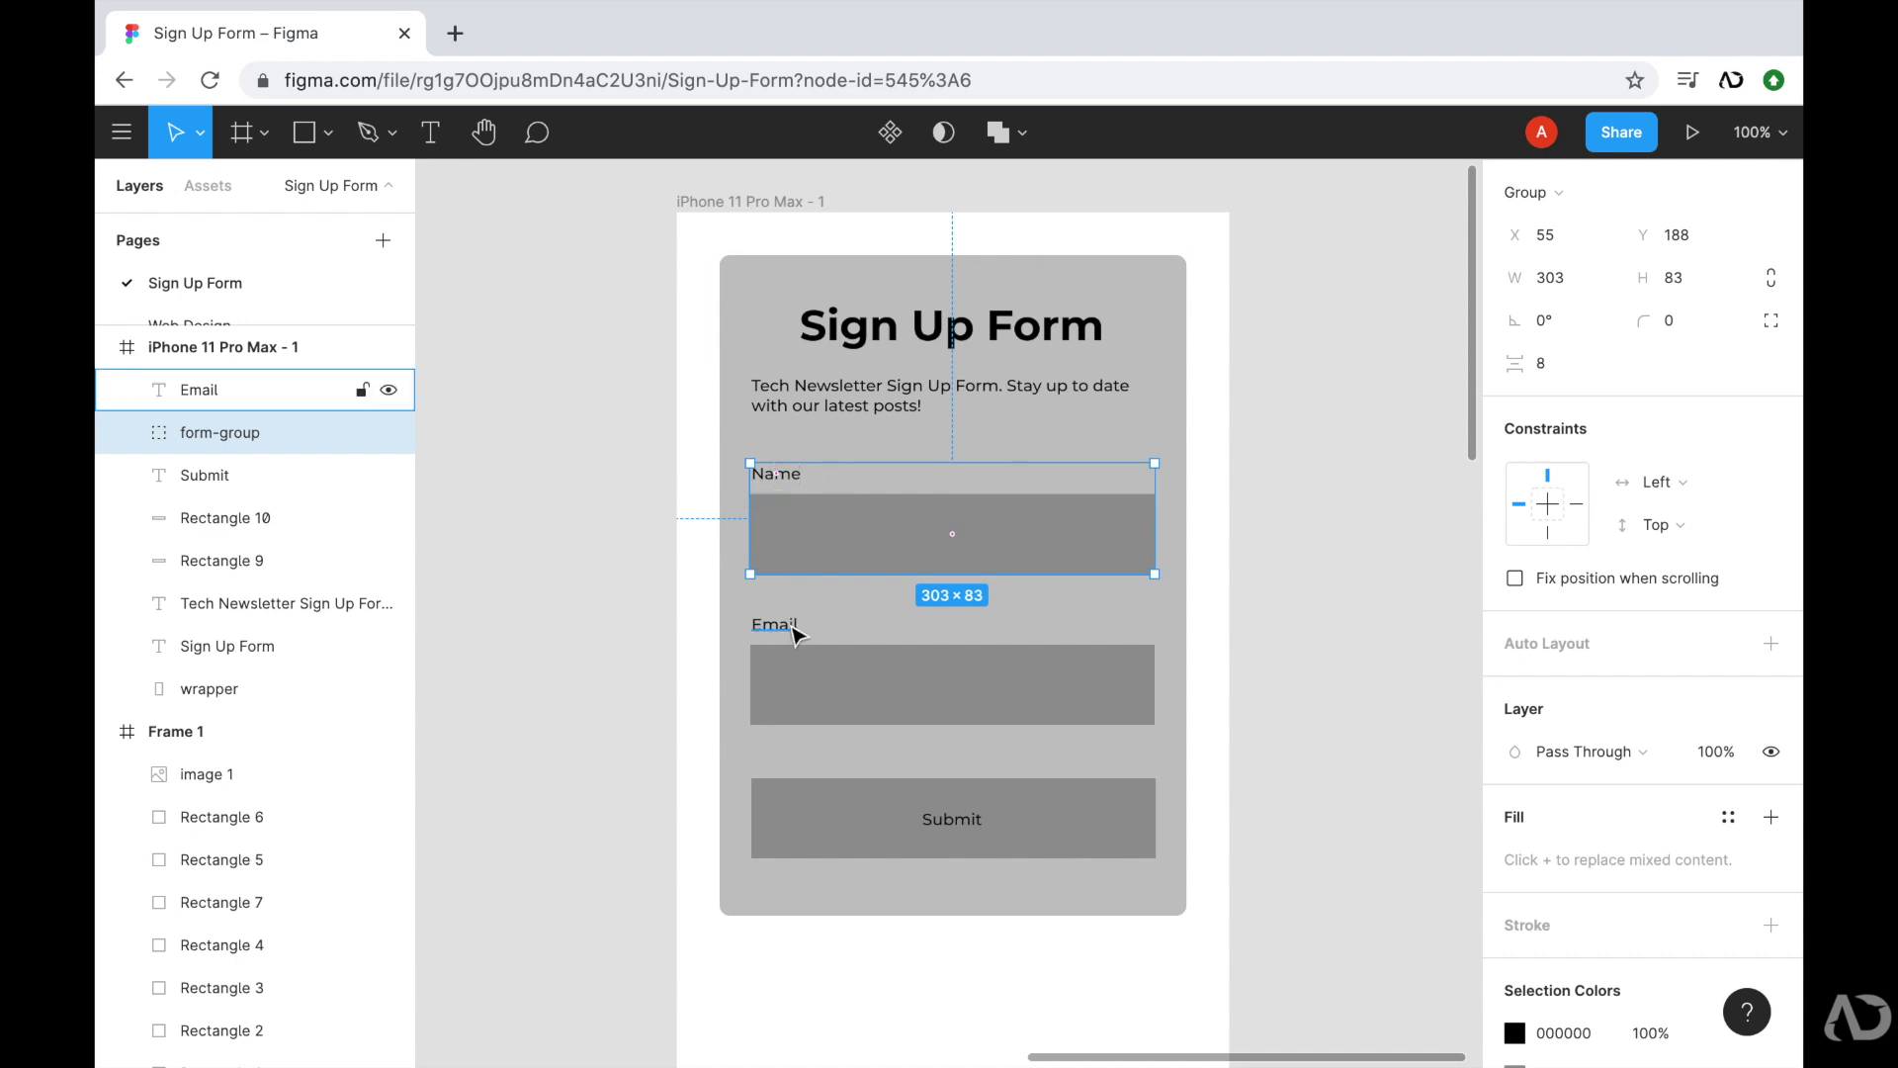
left_click(889, 135)
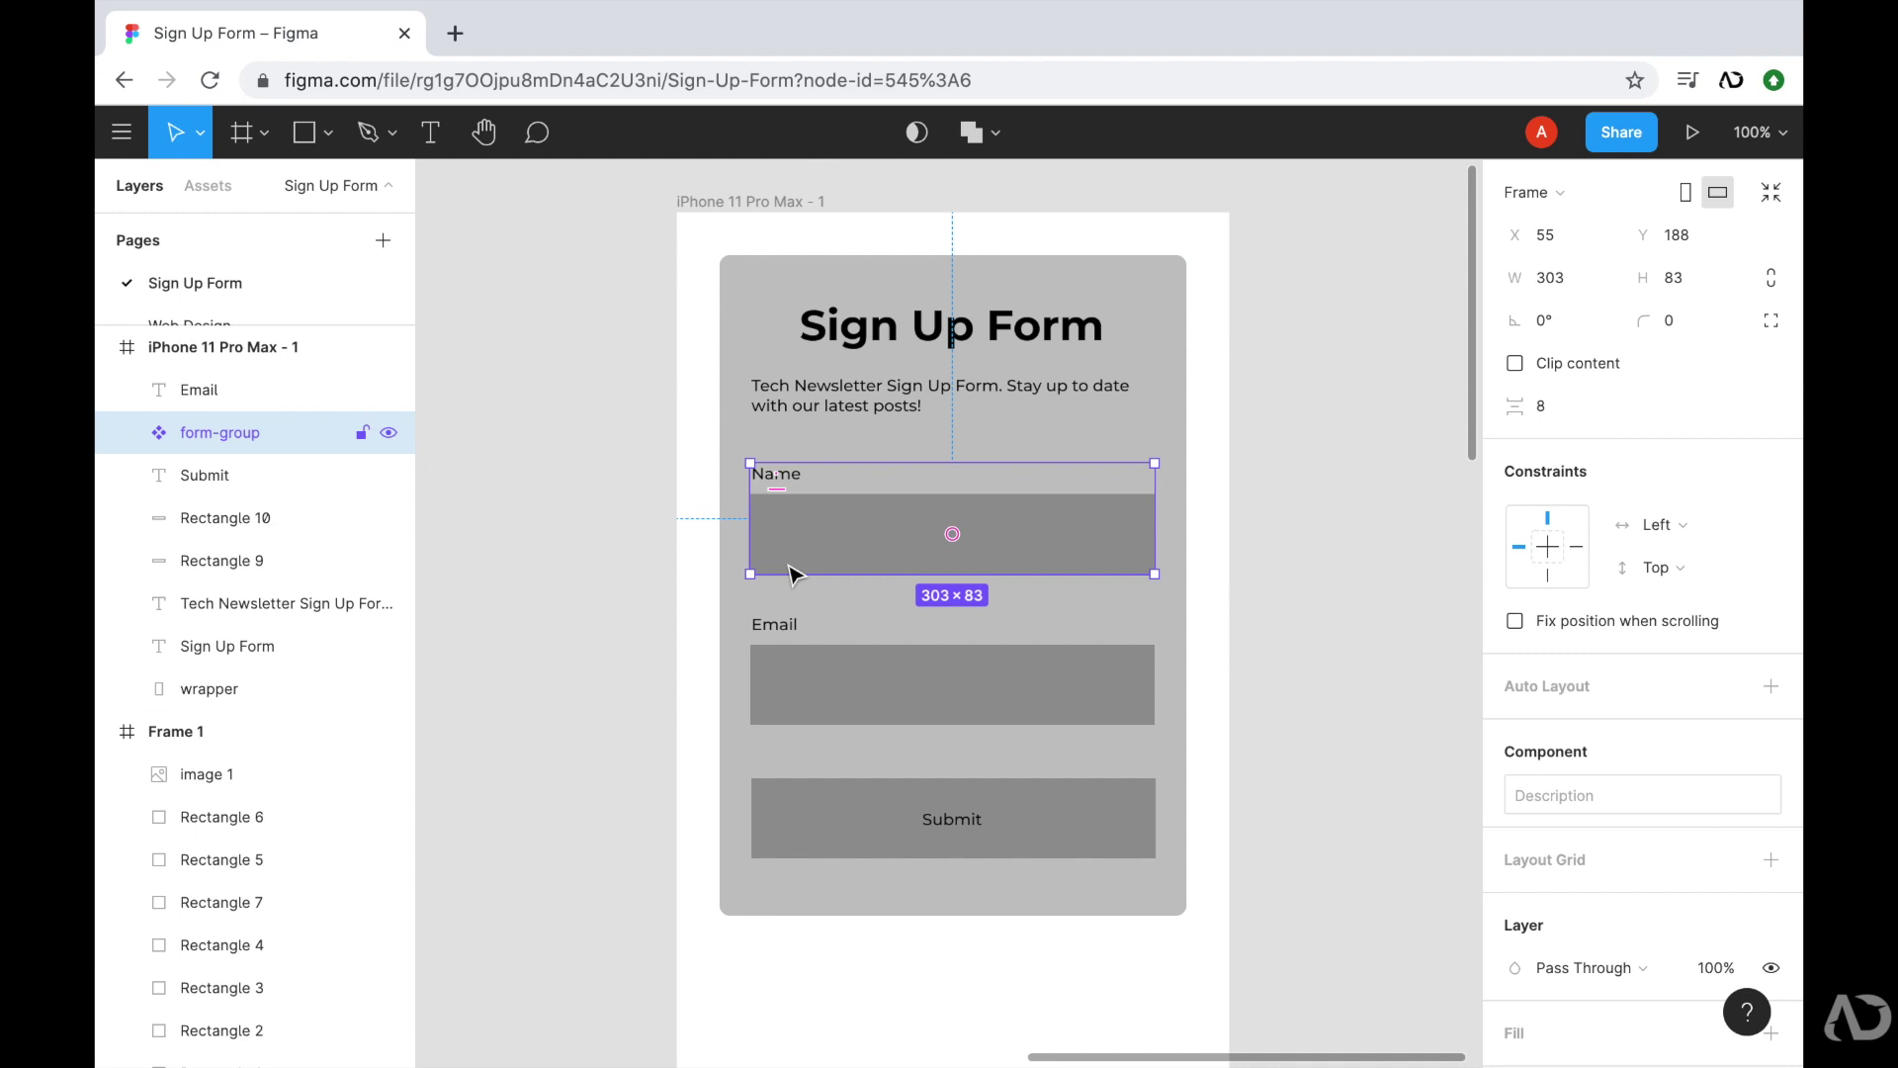
- Delete the Email label and its input box
left_click(779, 625)
left_click(814, 682, "shift")
key("Delete")
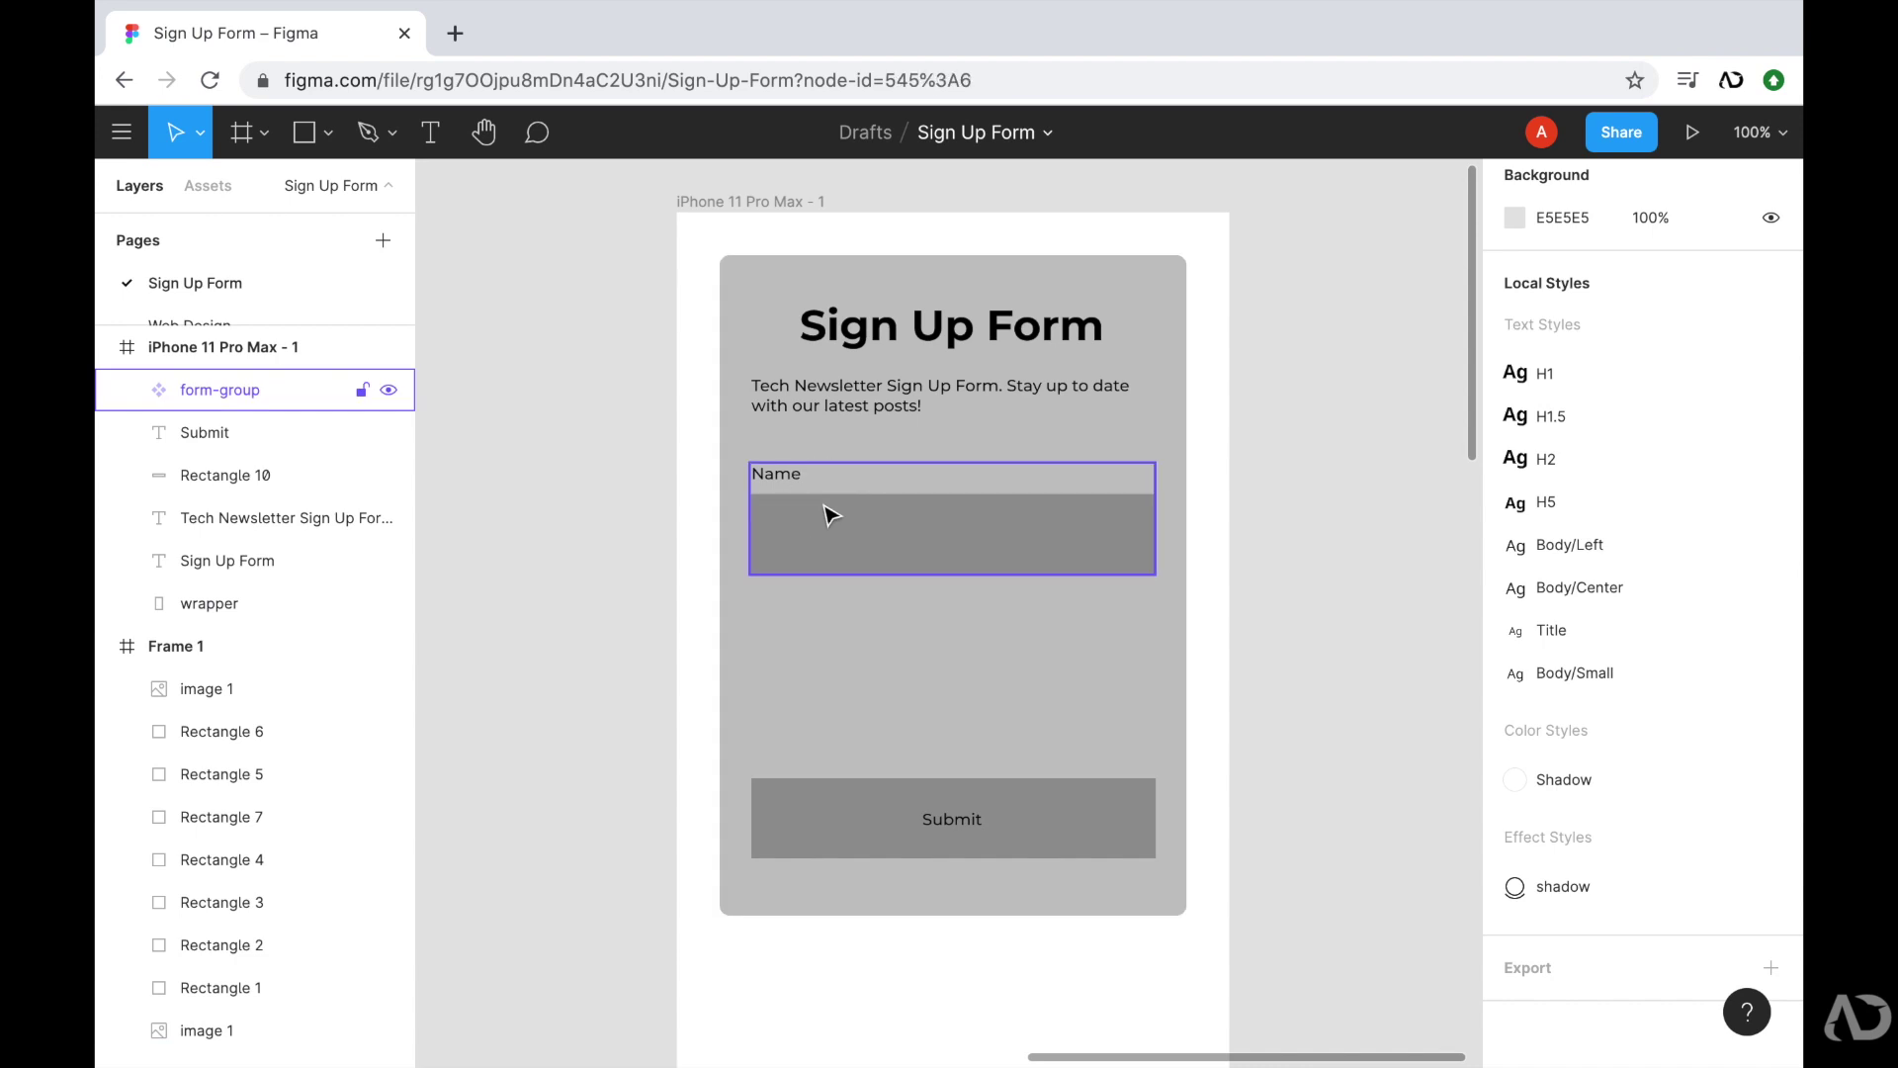
- Place a form-group instance below the original and relabel it 'Email'
left_click(830, 512)
left_click_drag(830, 512, 830, 644)
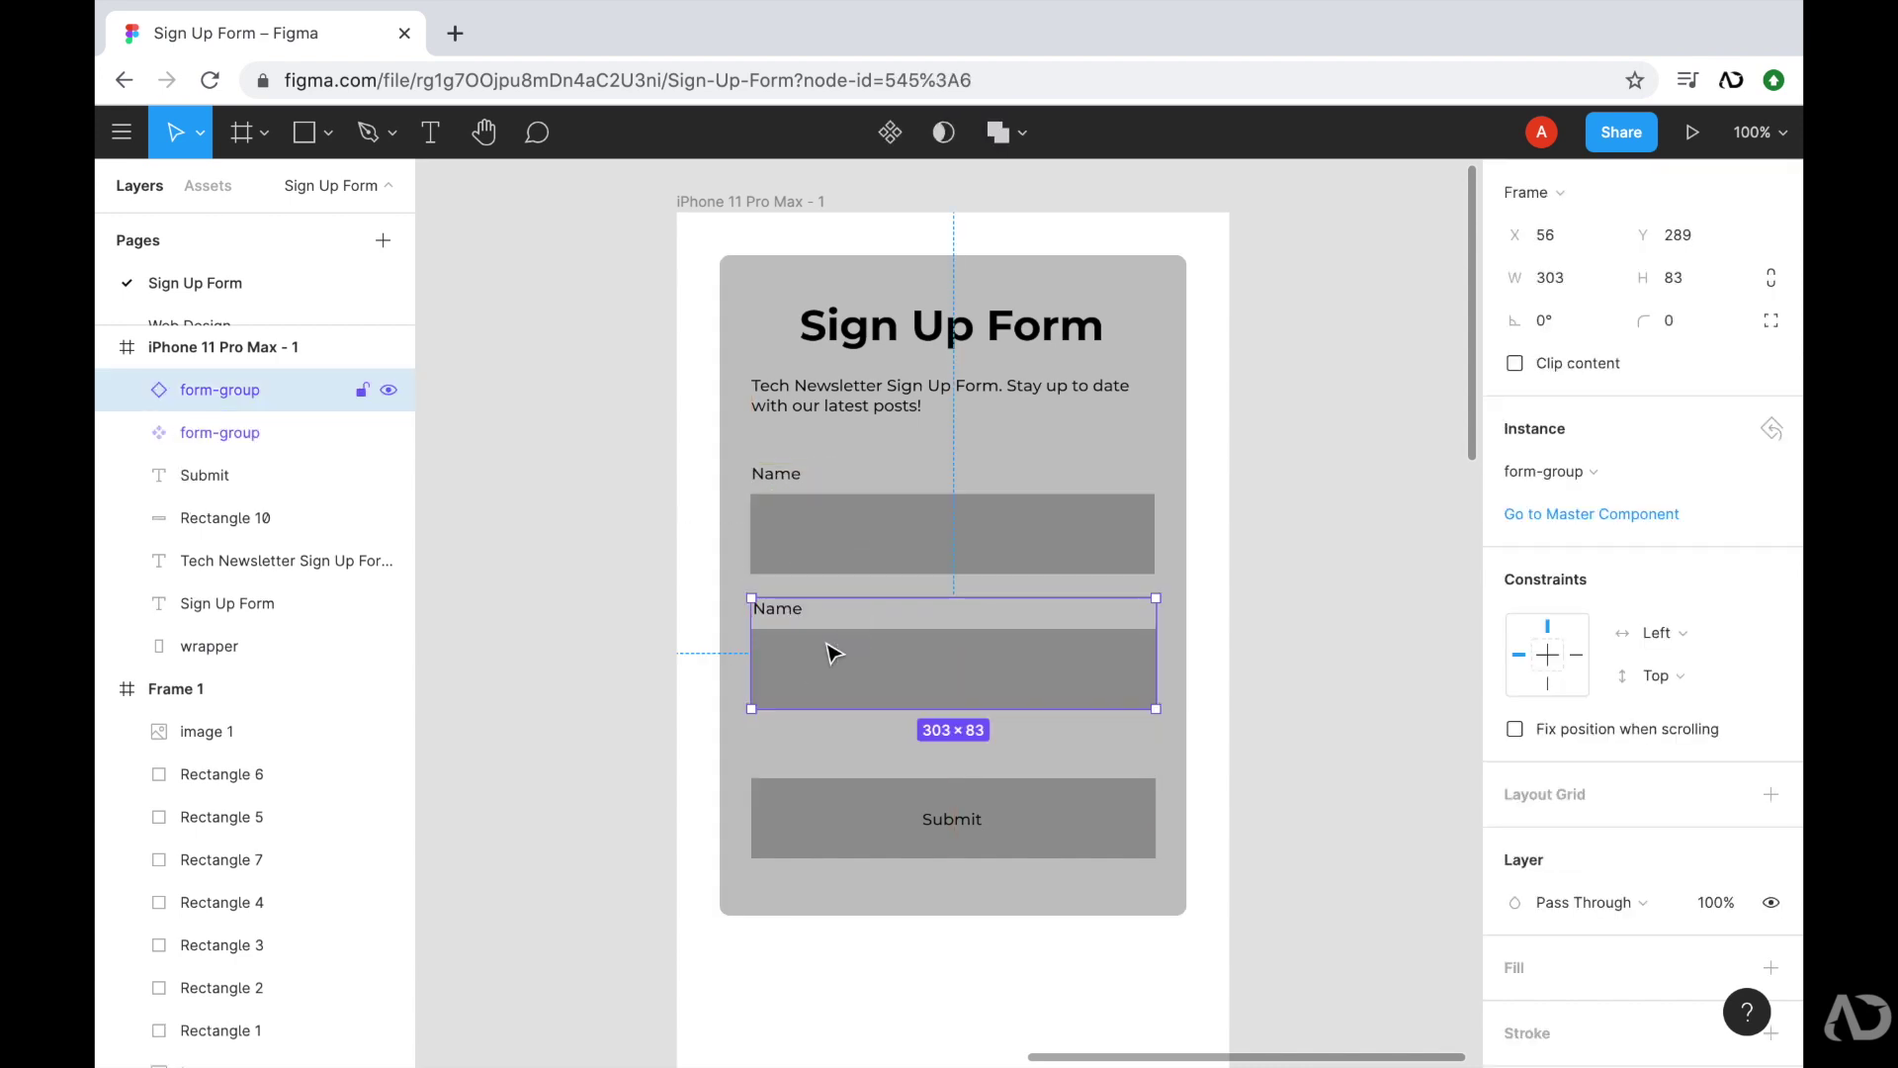
double_click(786, 605)
double_click(784, 602)
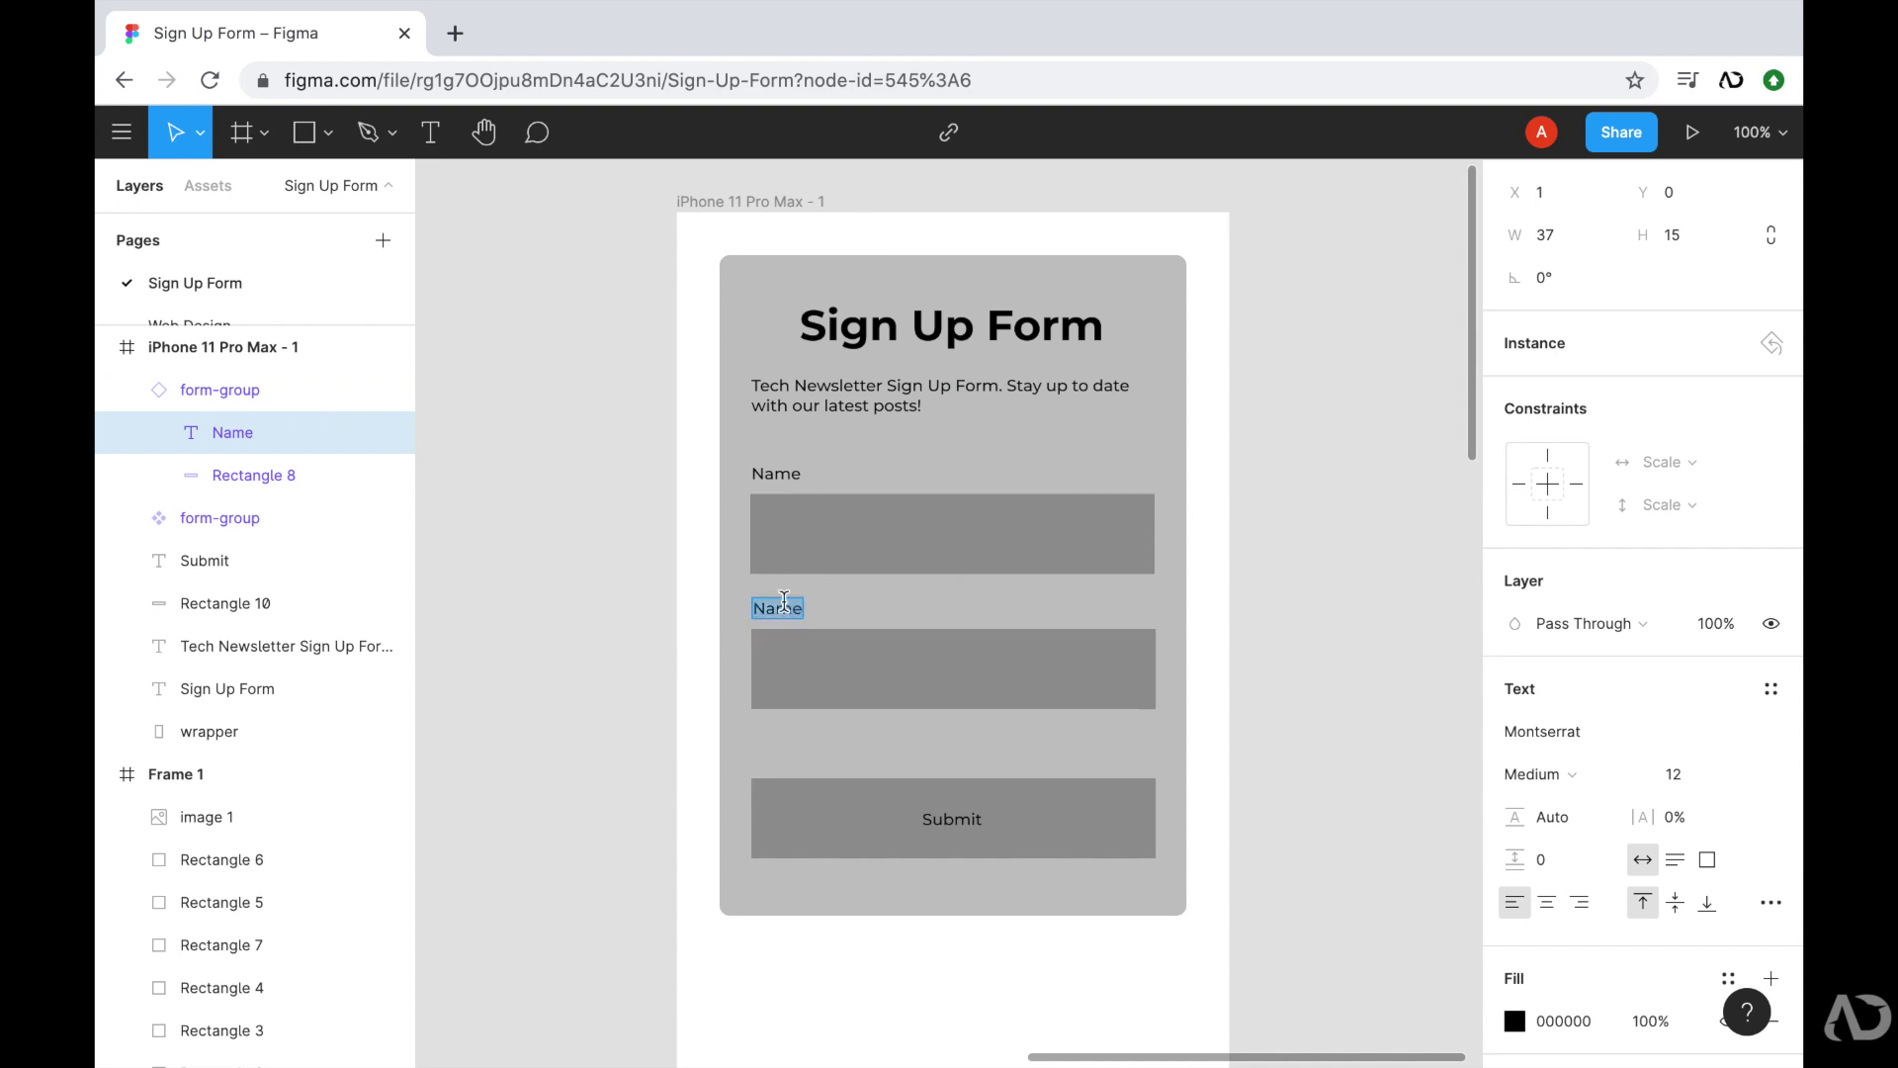
type("Email")
key("Escape")
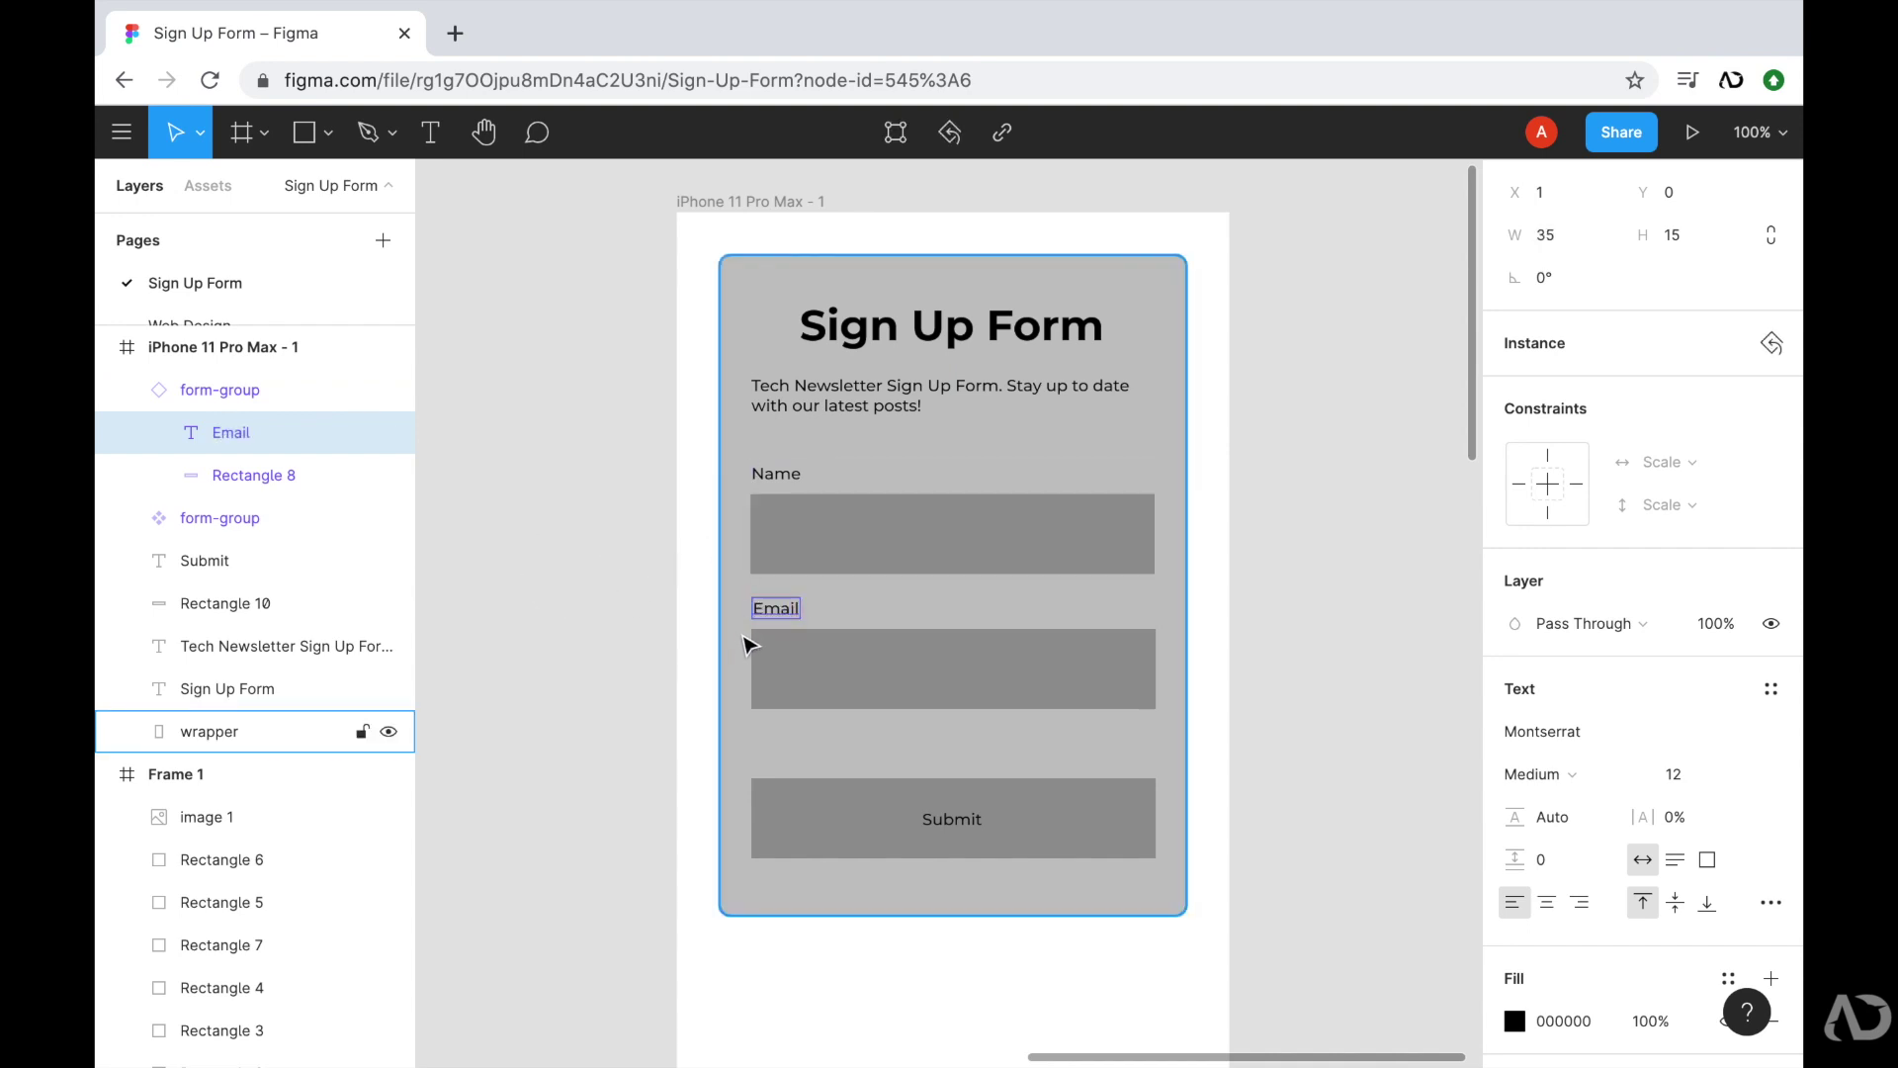
left_click(839, 539)
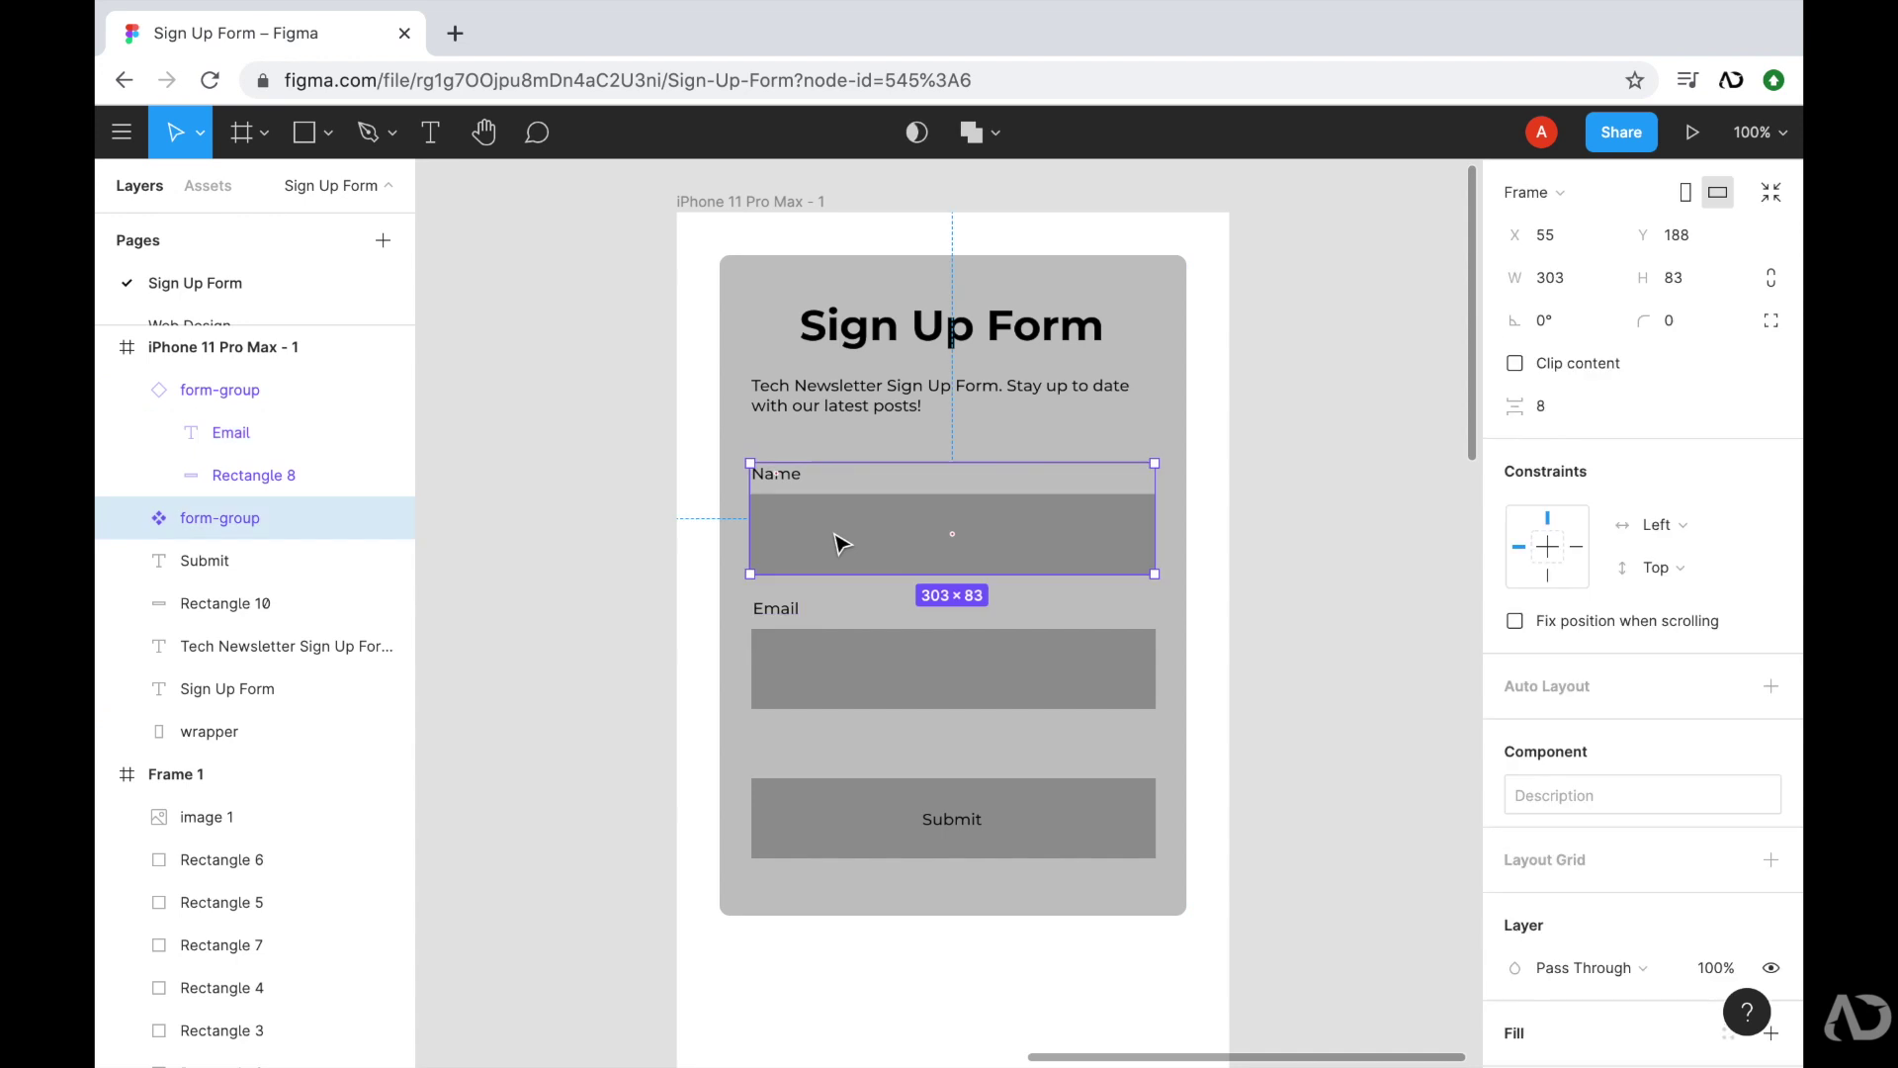
- Group the Submit label with its rectangle as 'btn-primary' and make it a component
left_click(957, 831)
left_click(1033, 827, "shift")
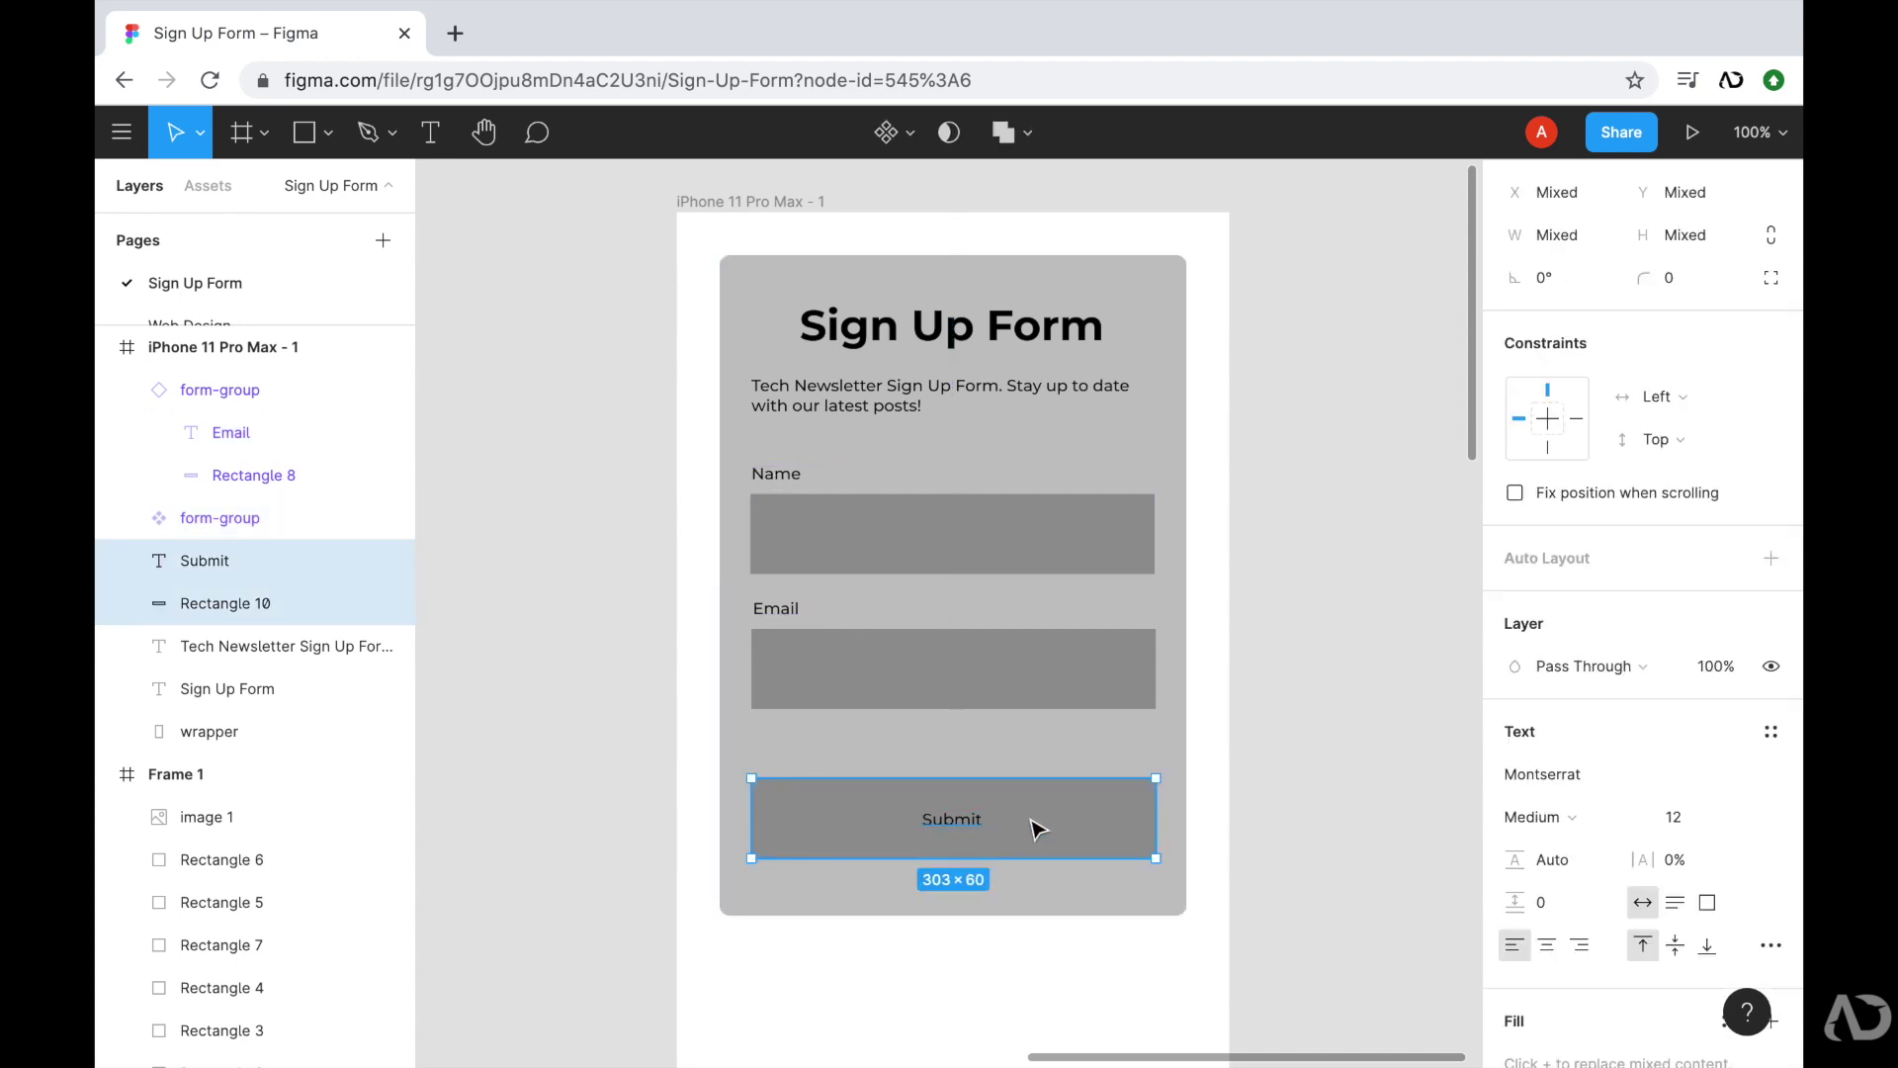
key("ctrl+g")
key("ctrl+r")
type("btn-primary")
key("Return")
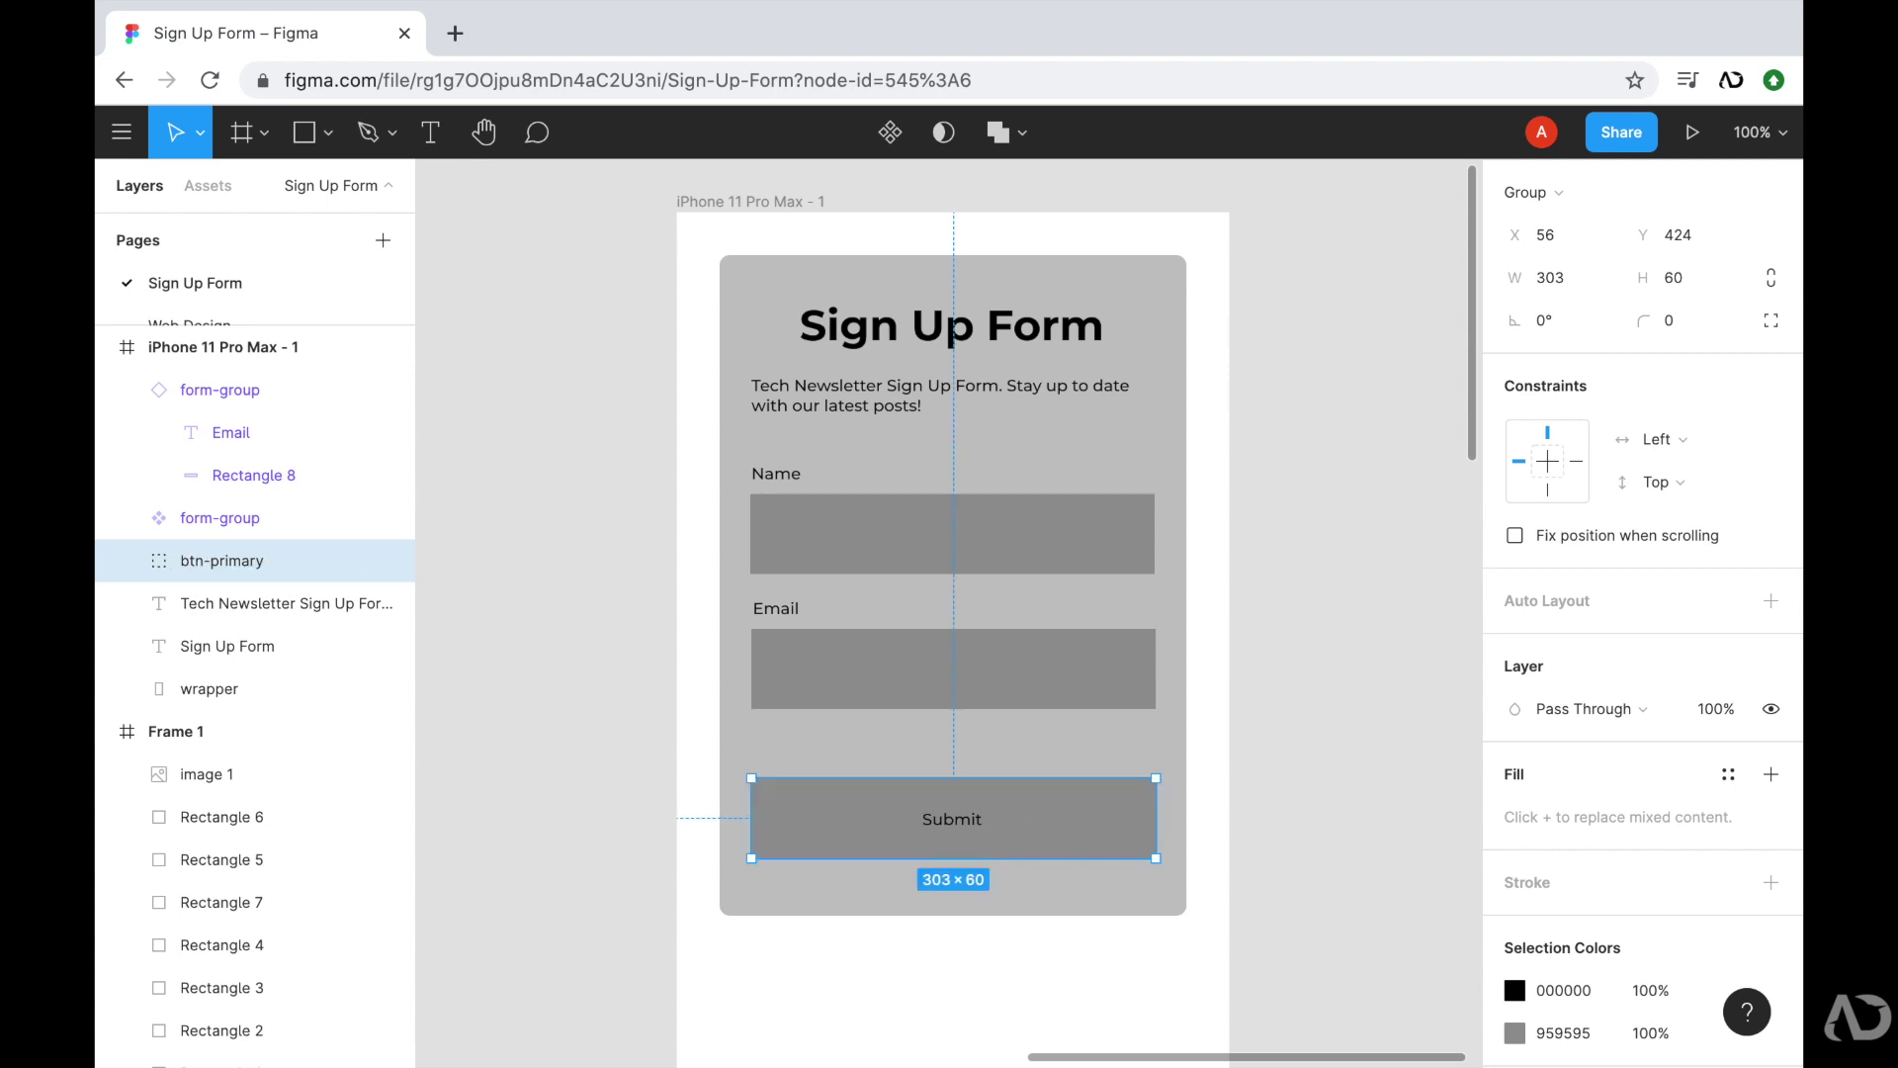
left_click(890, 131)
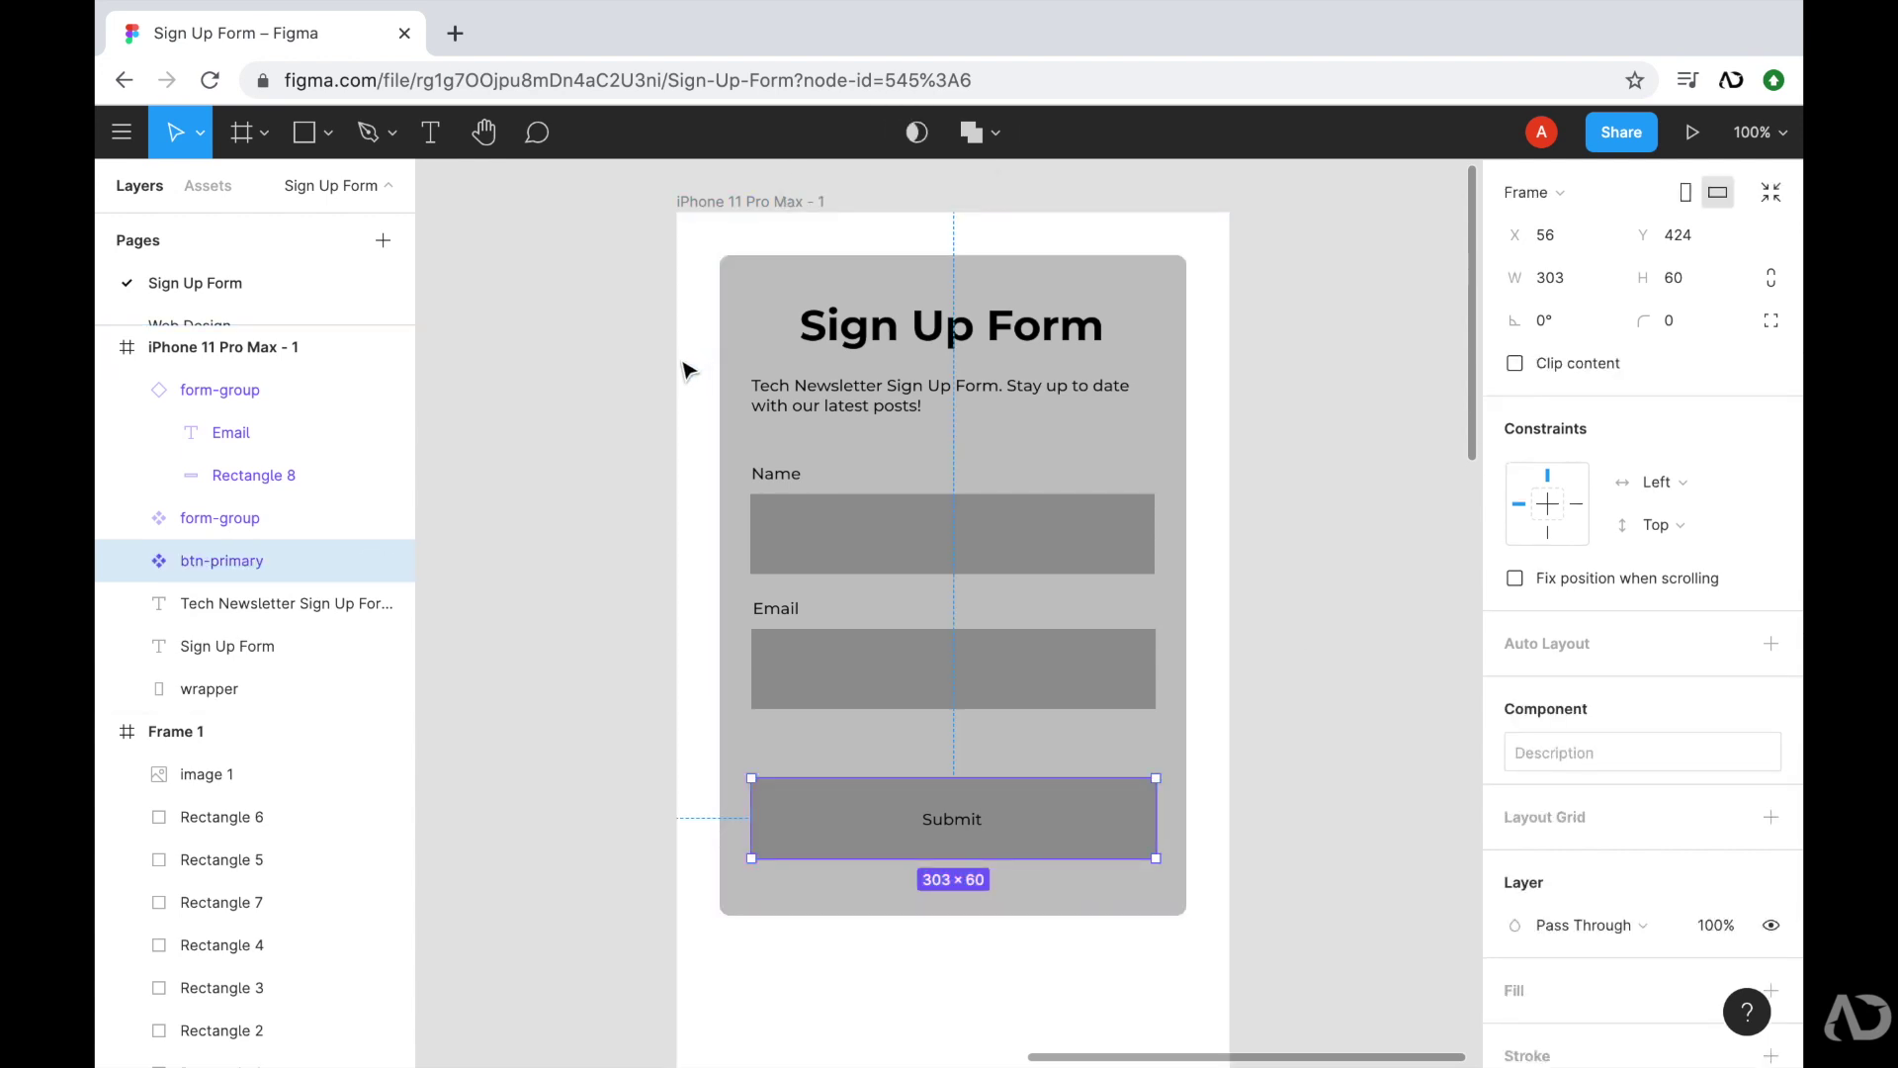
left_click(669, 394)
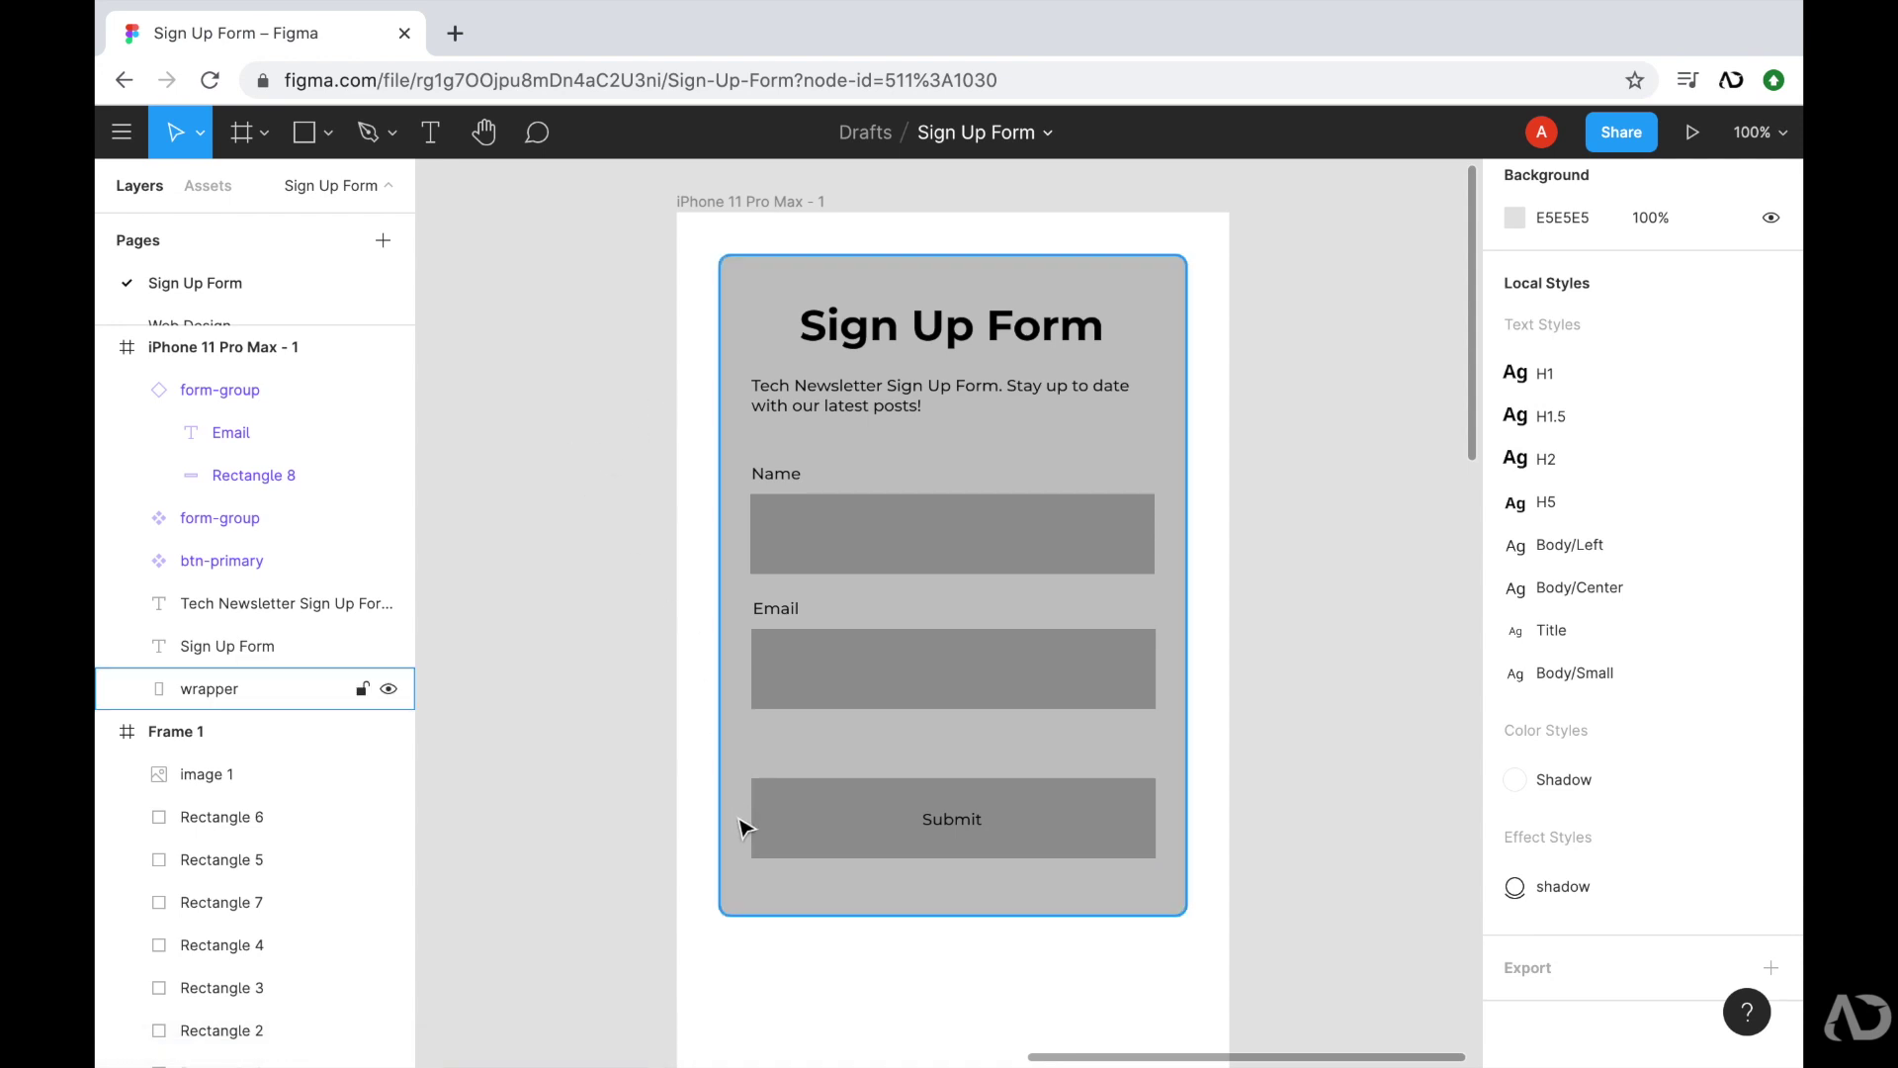
- Fill the wrapper card with pale pink FAF2F6 sampled from Frame 1's swatch
left_click(742, 871)
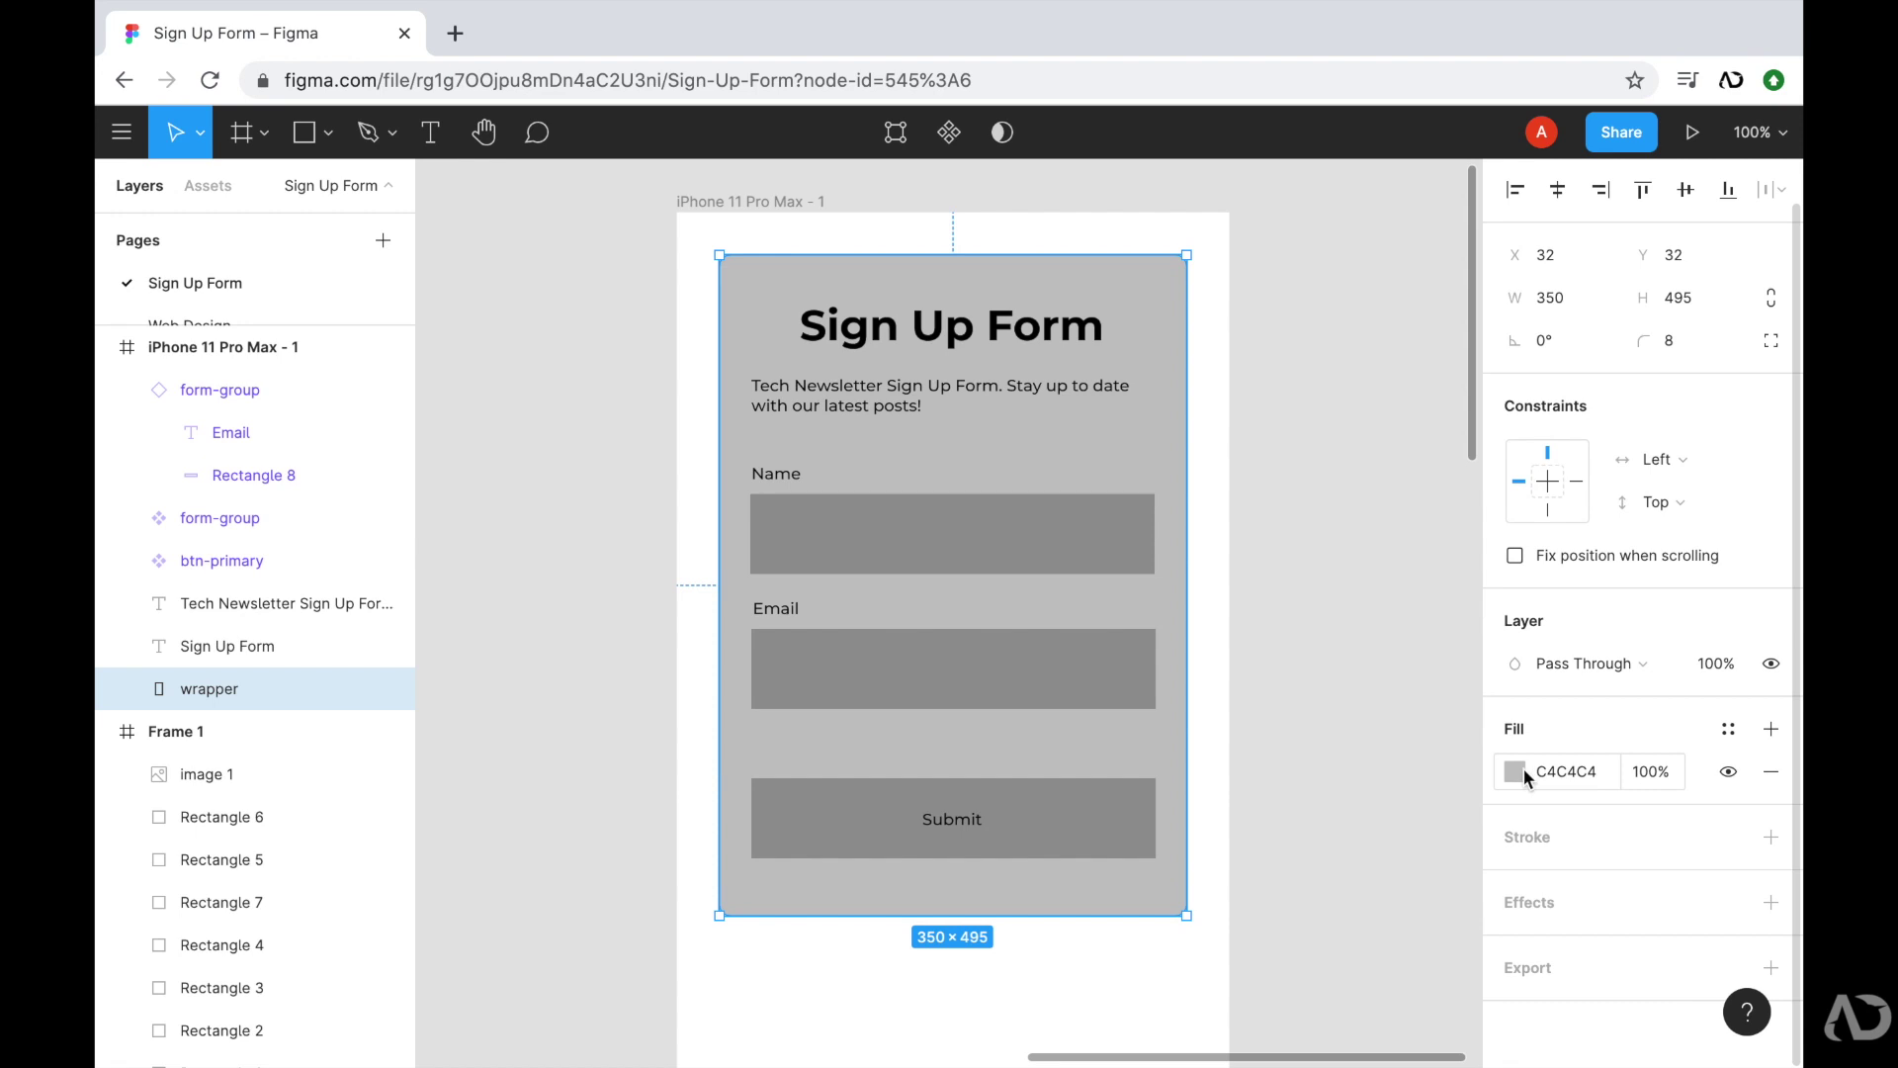
scroll(1242, 786, "left", 15)
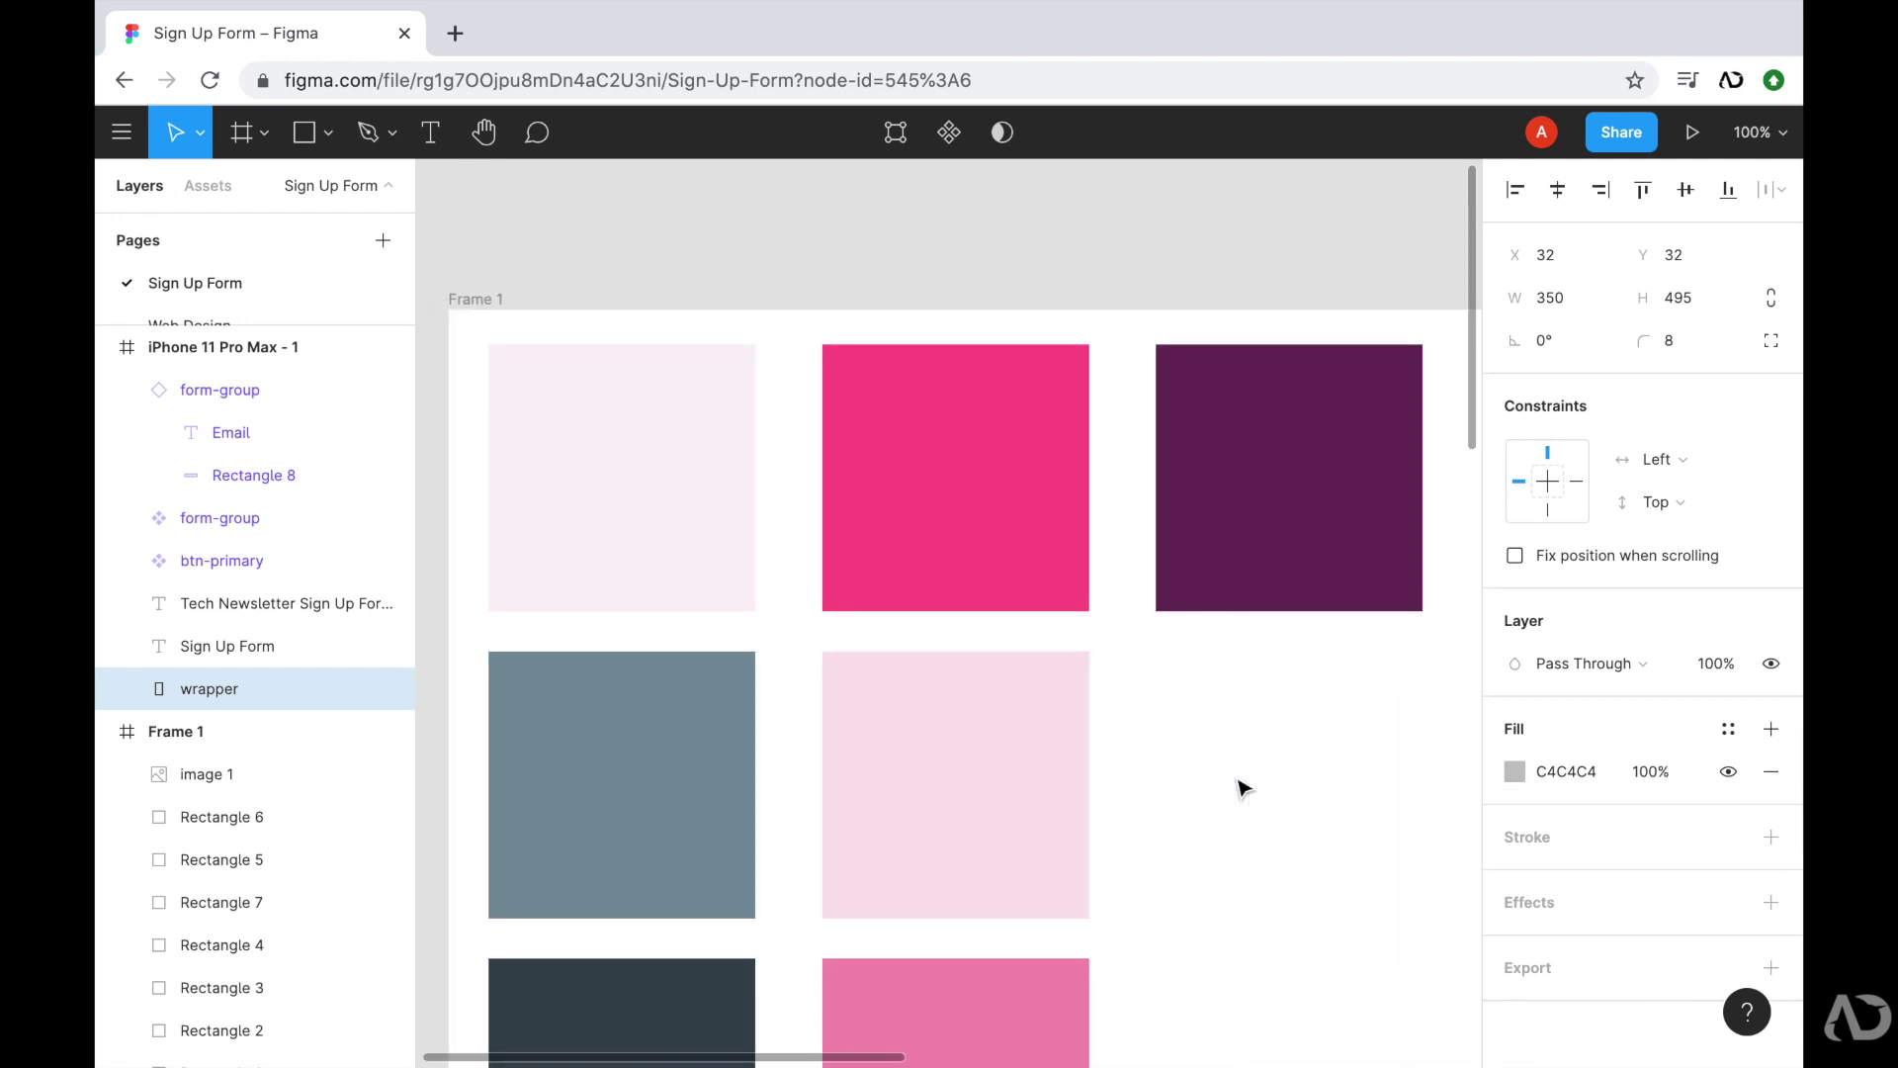
left_click(1522, 771)
left_click(1201, 771)
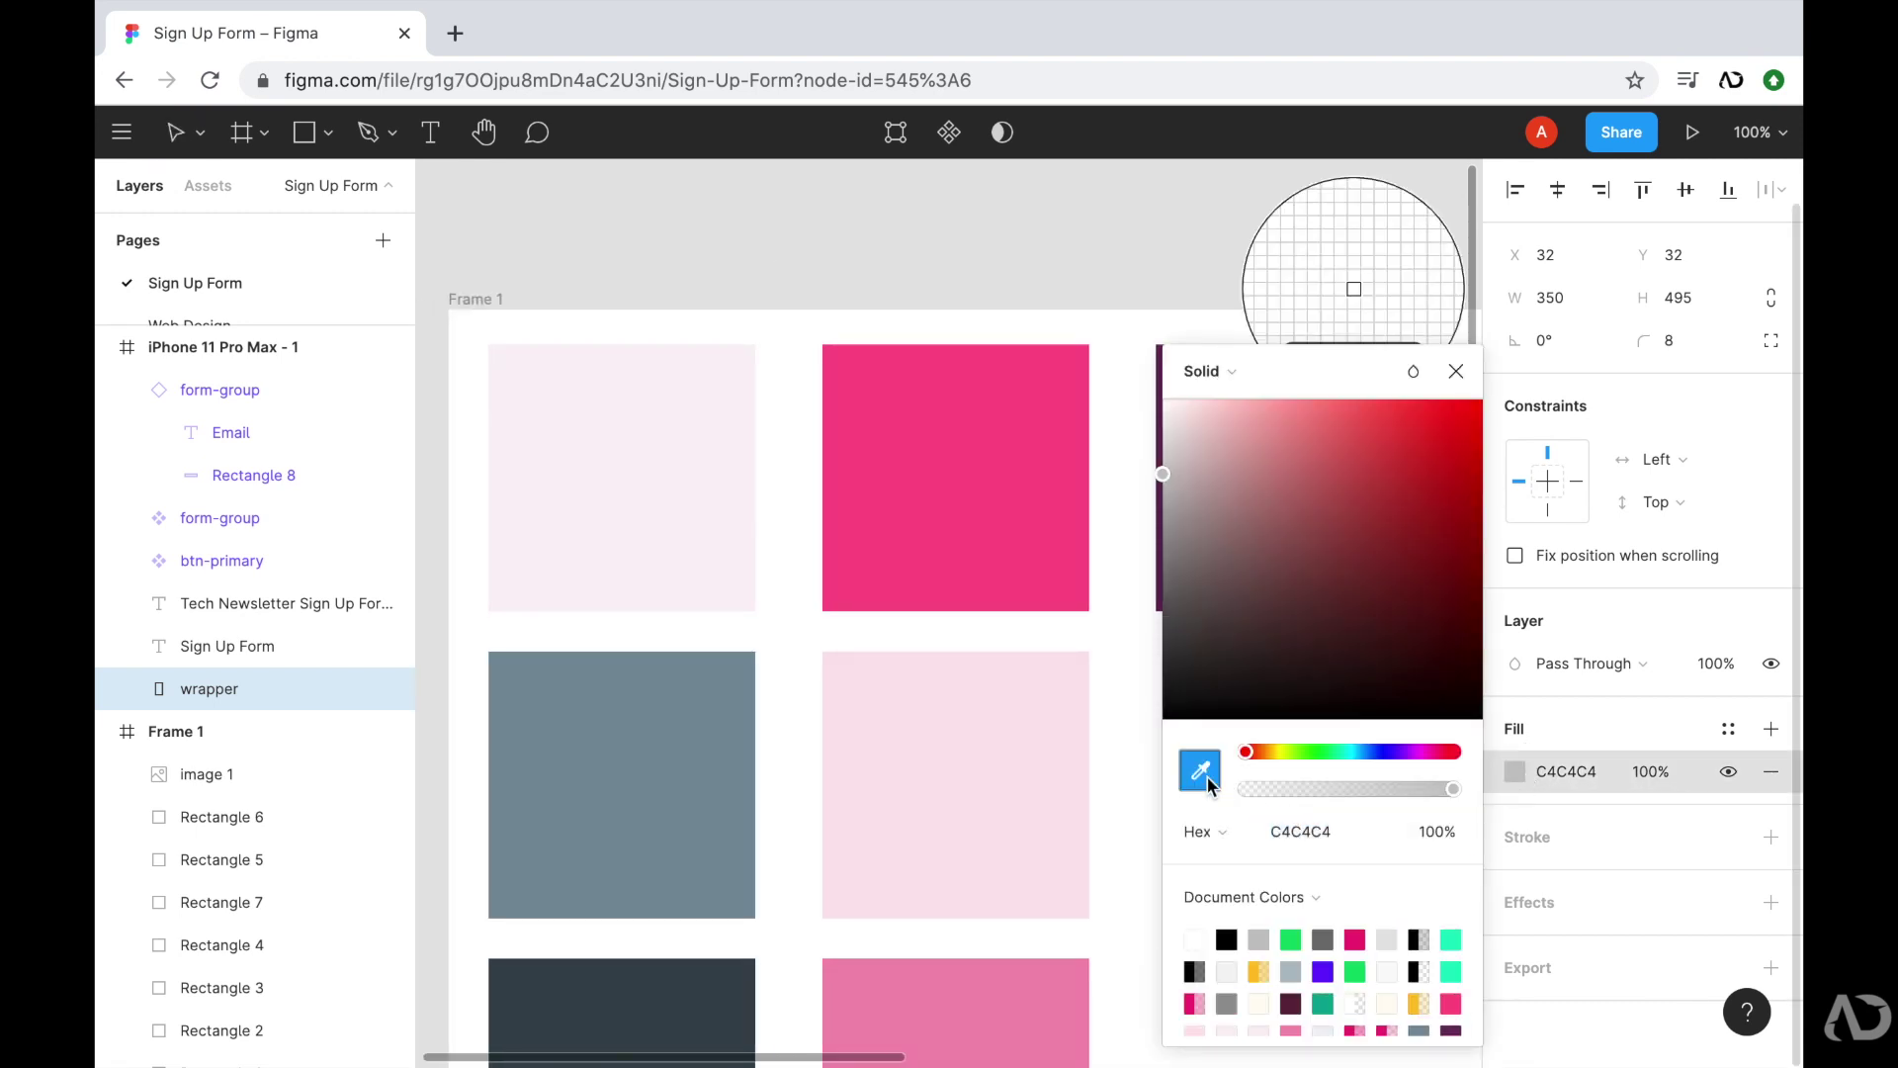
left_click(714, 522)
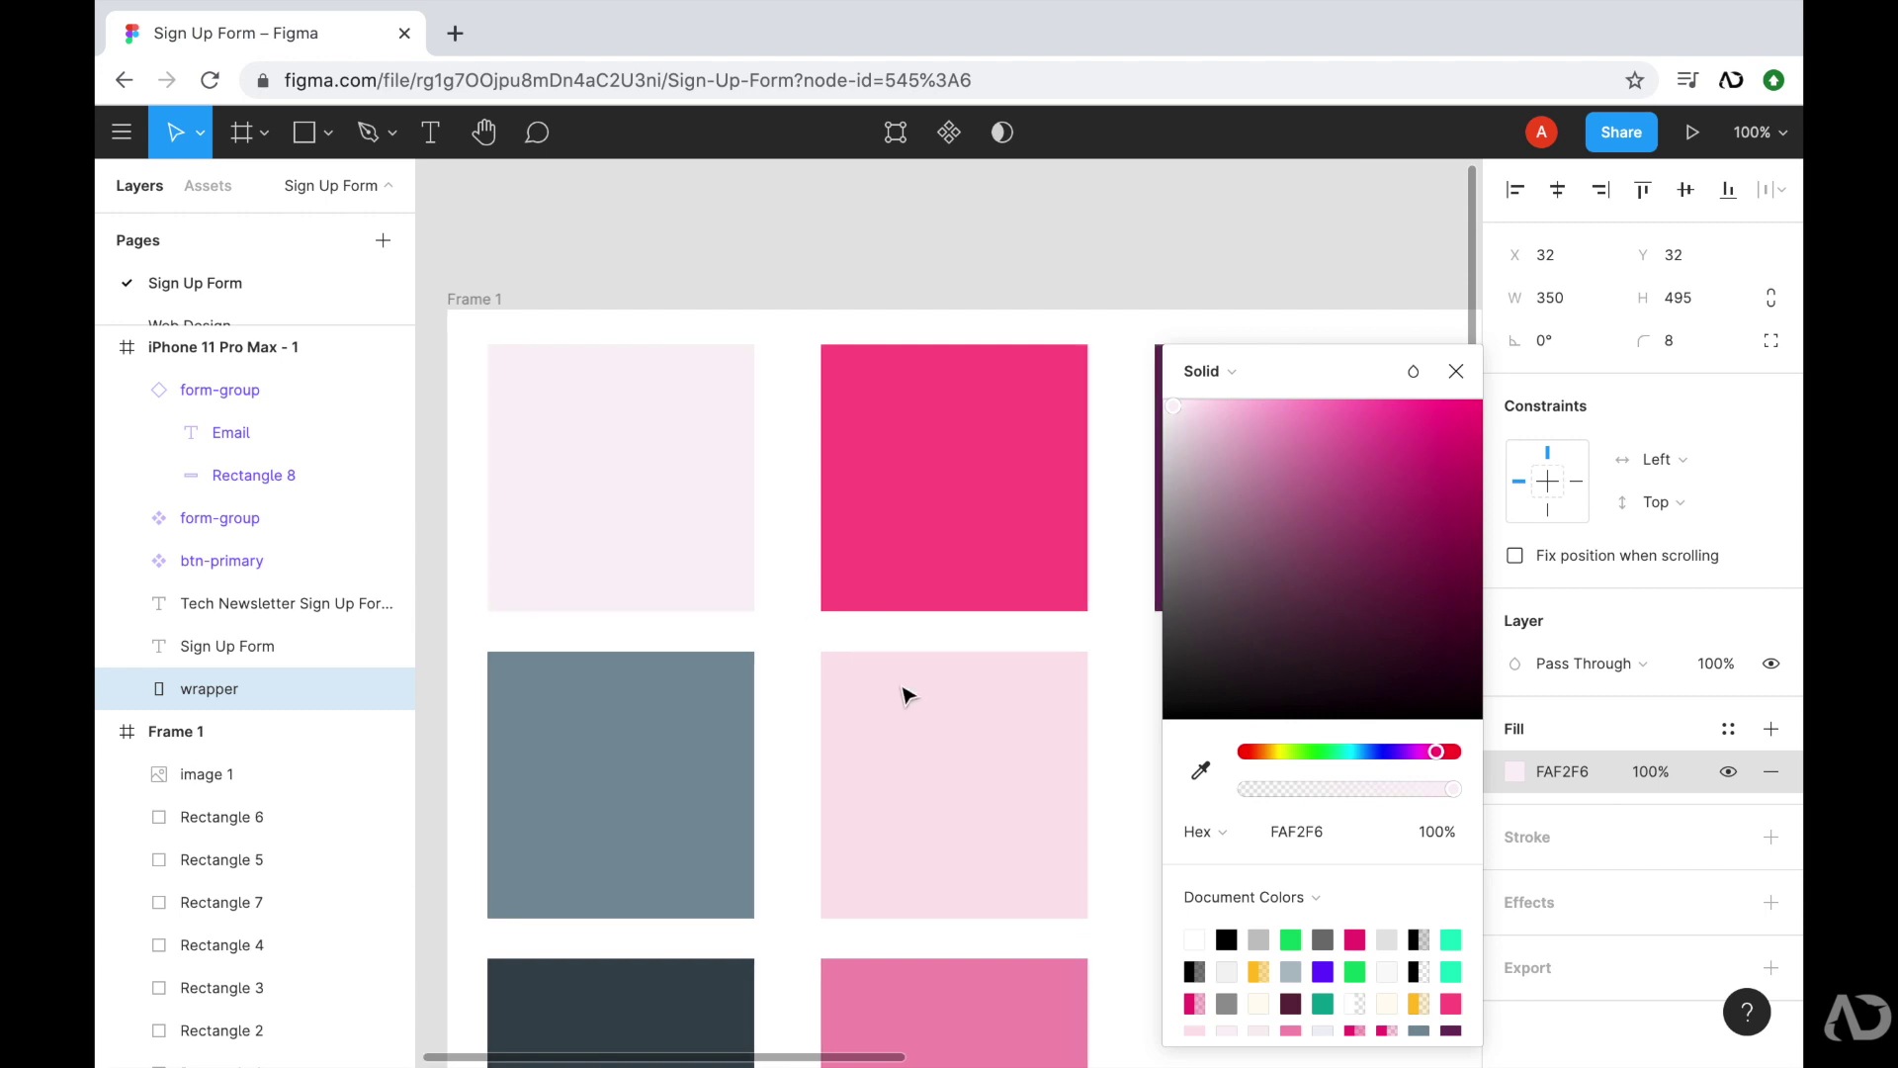
scroll(902, 686, "right", 15)
left_click(936, 692)
scroll(939, 686, "left", 6)
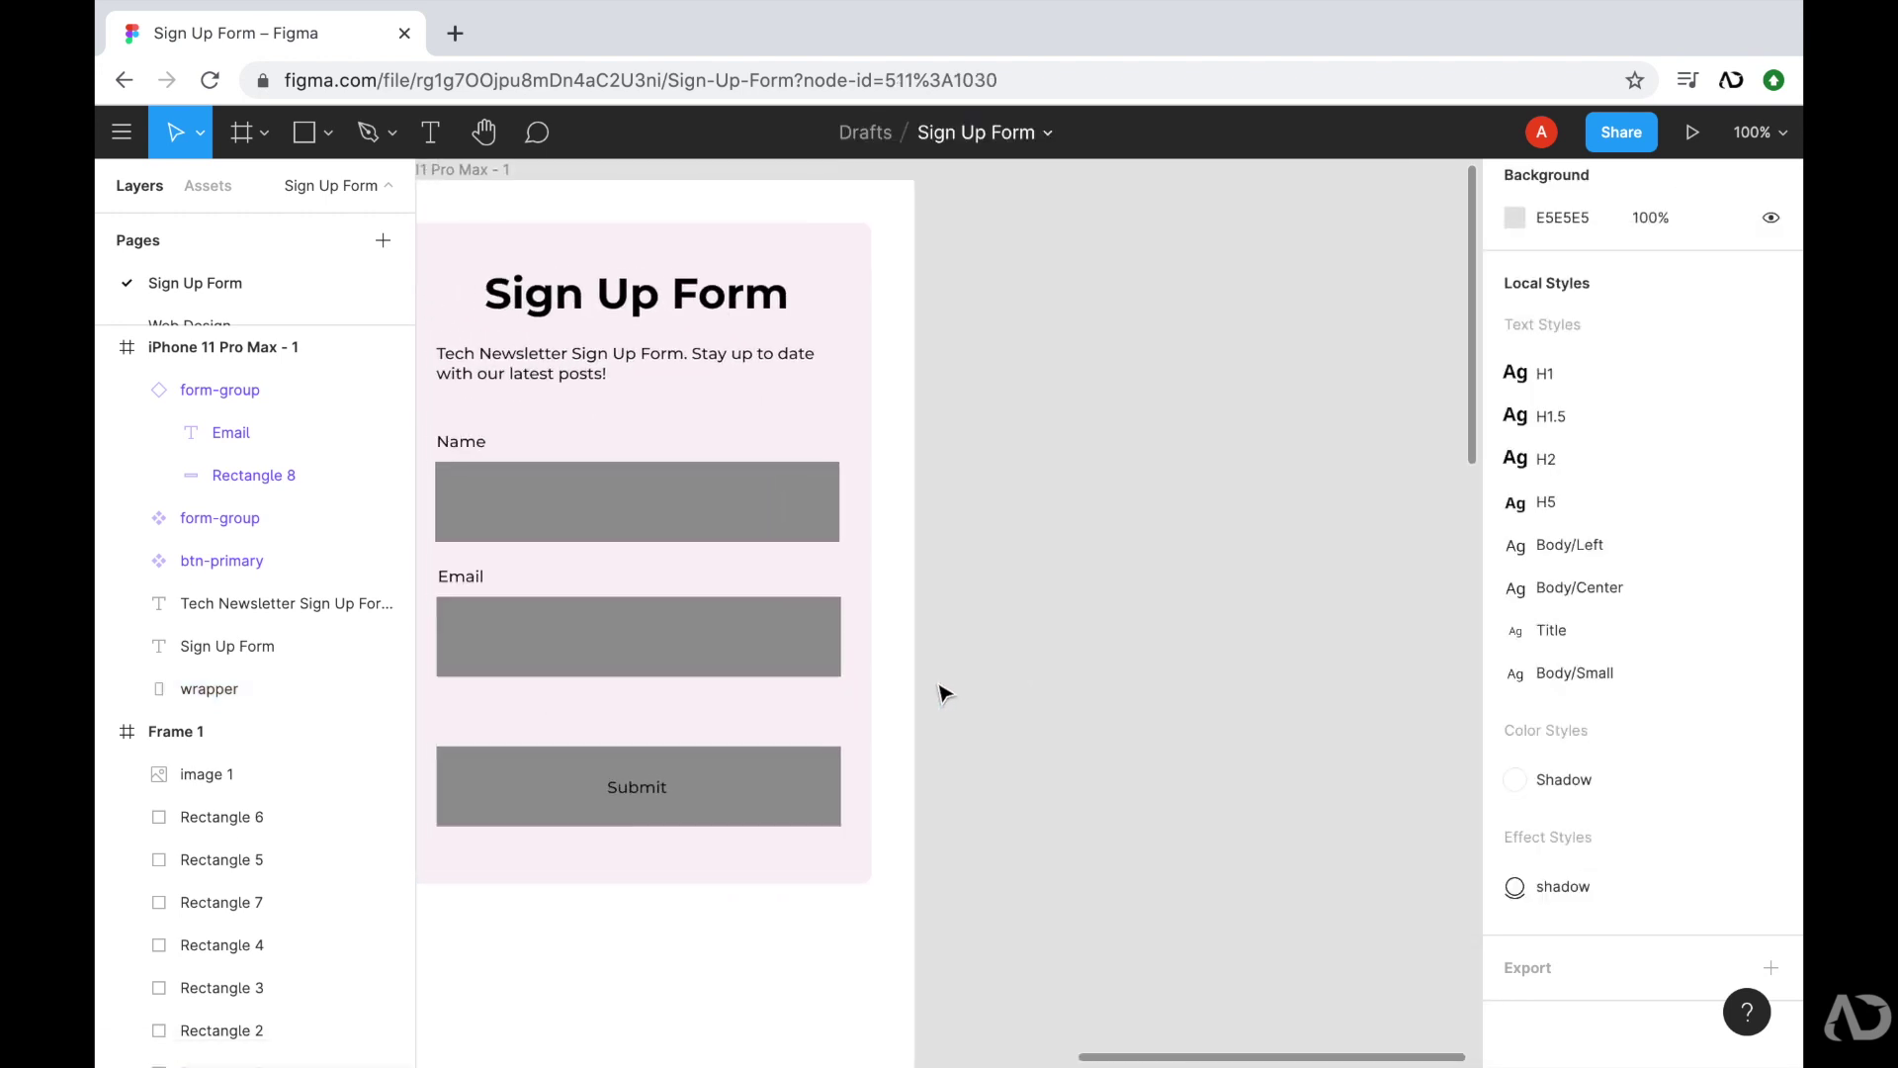
key("minus")
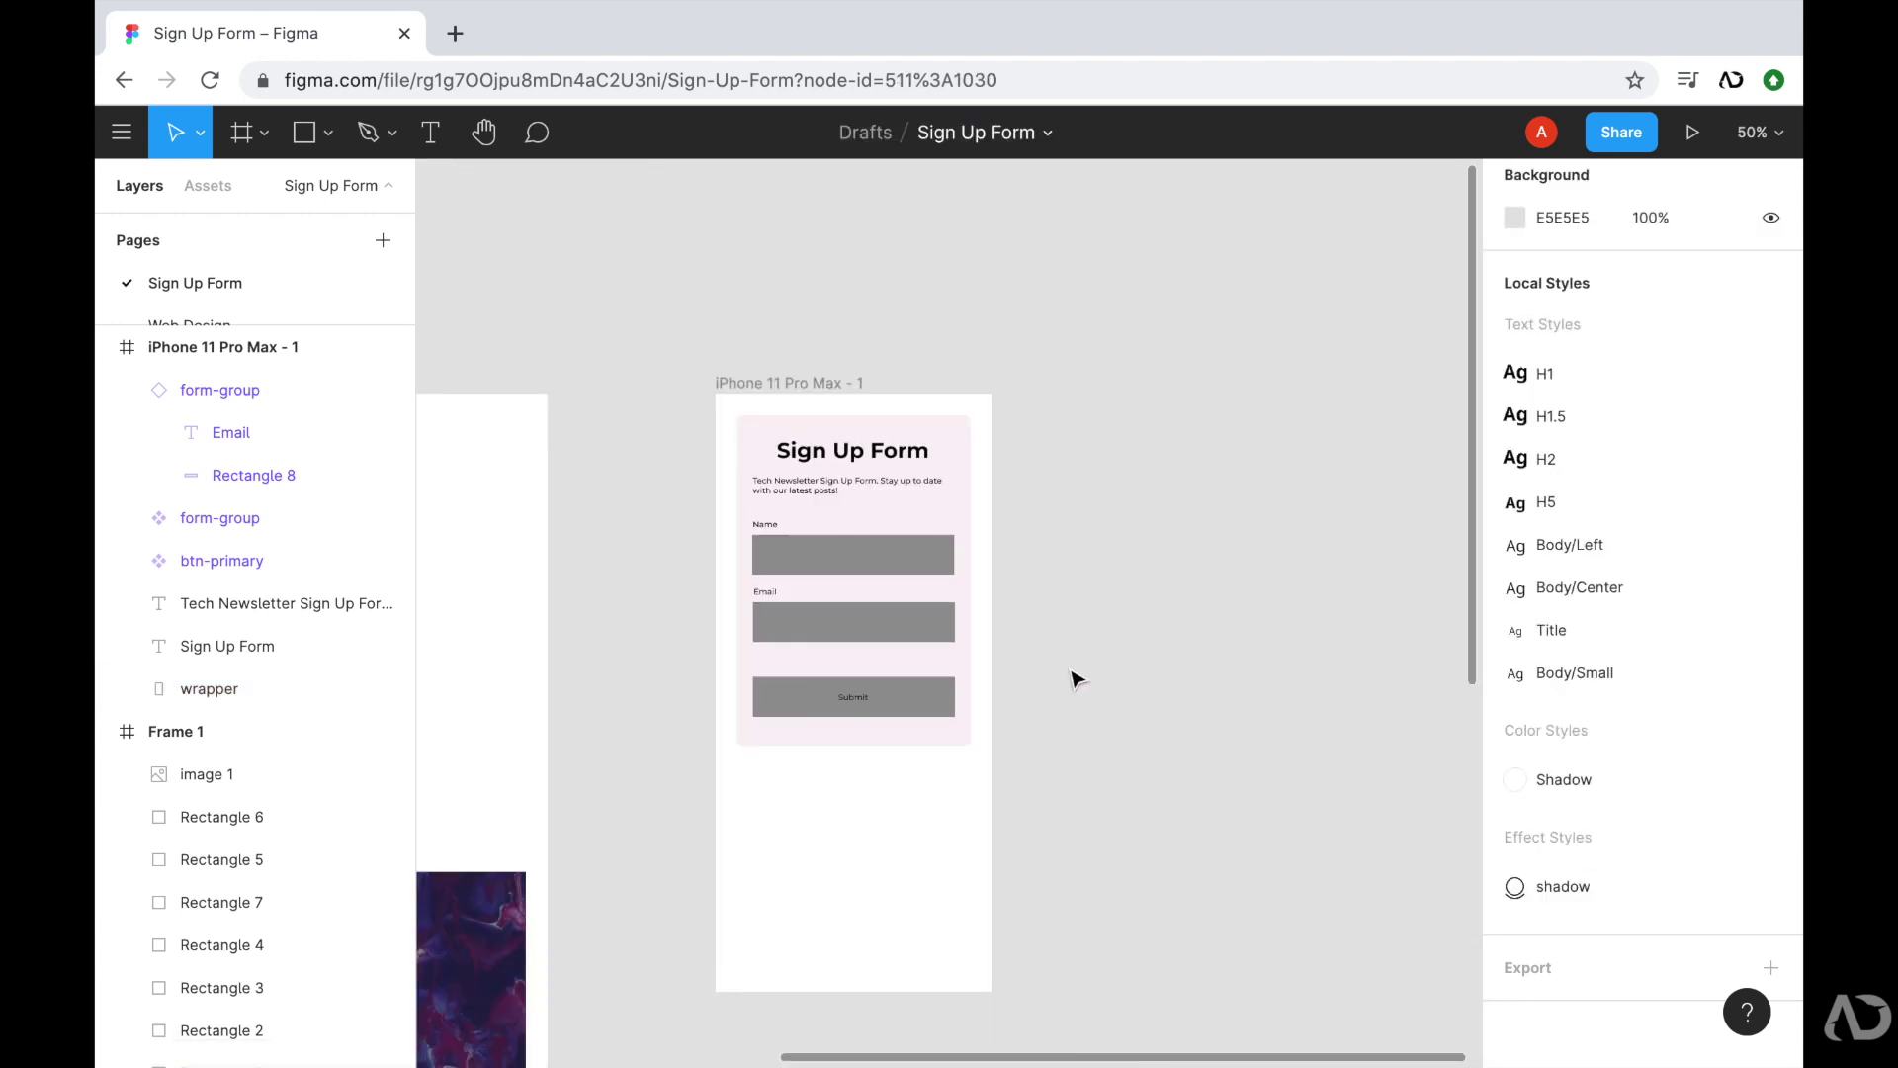
- Paste the pale marble image from Frame 1 into the iPhone frame
scroll(1077, 680, "left", 9)
scroll(1078, 680, "down", 8)
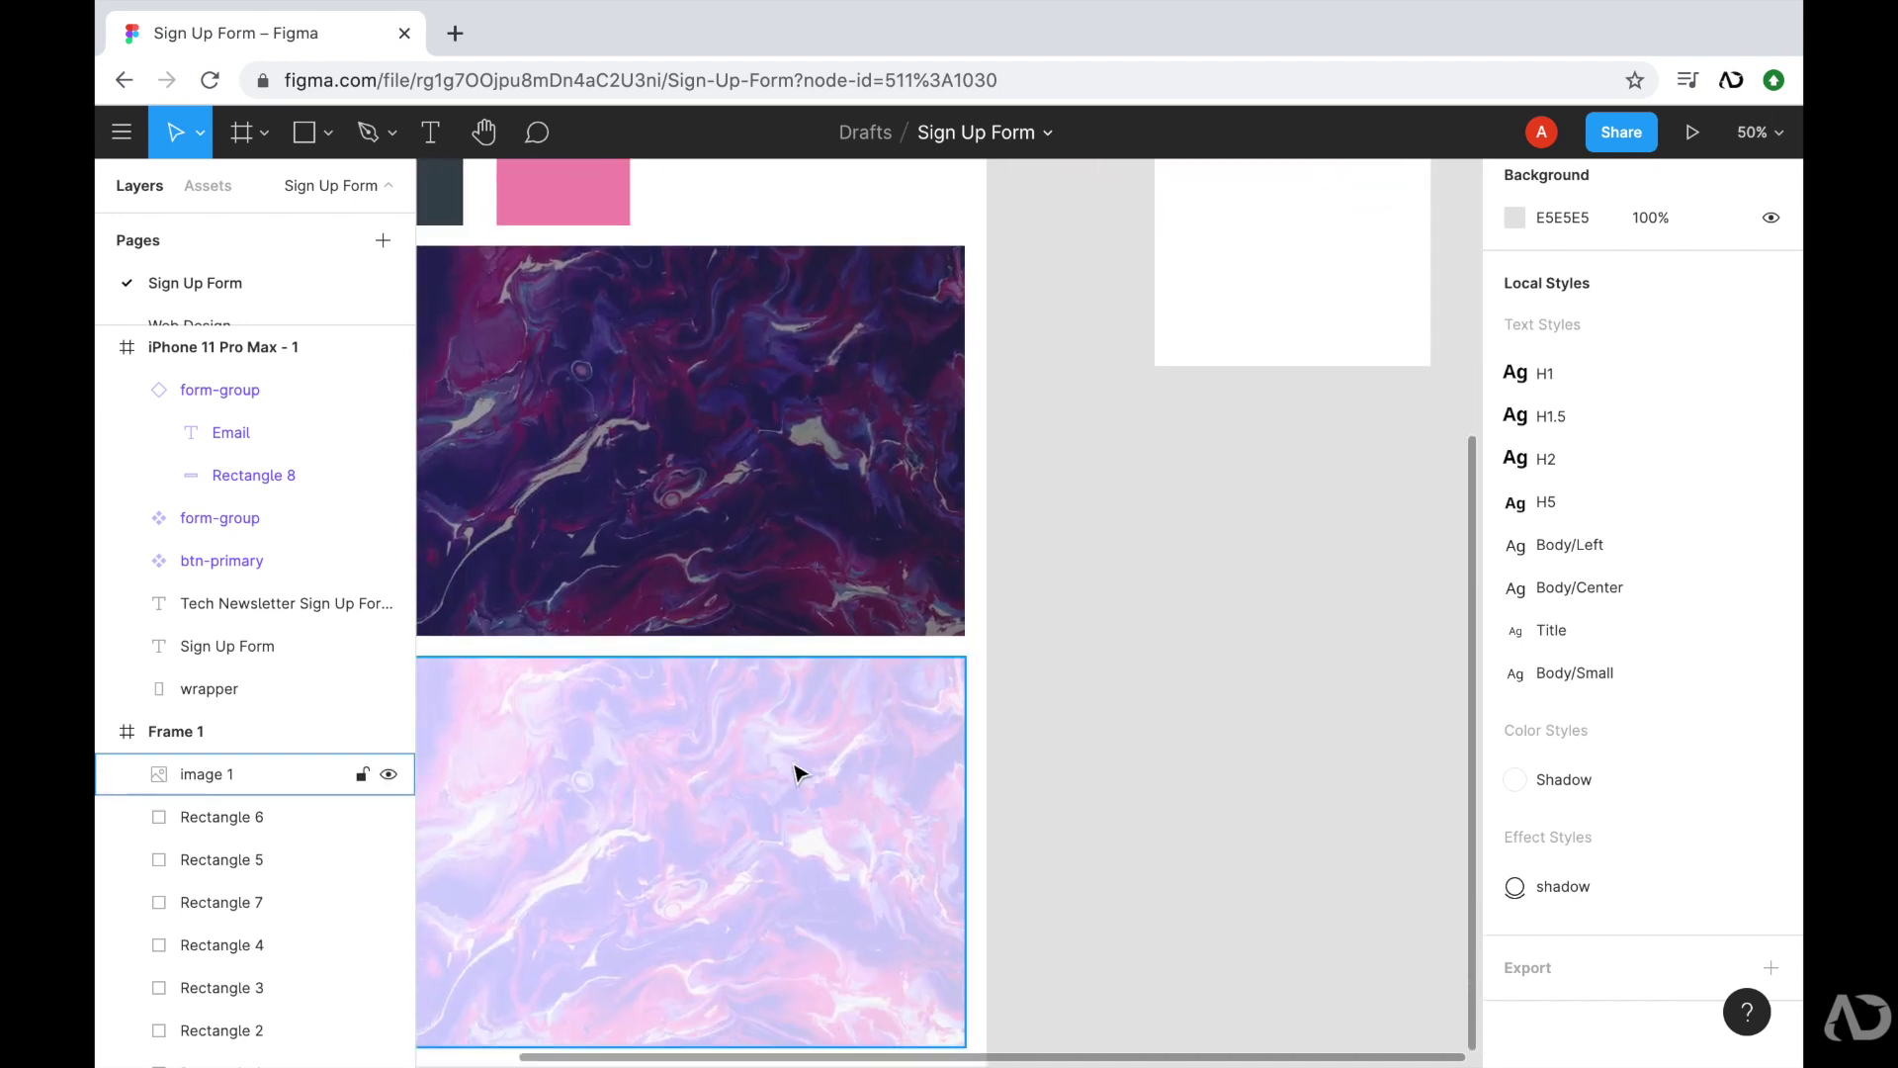
left_click(676, 862)
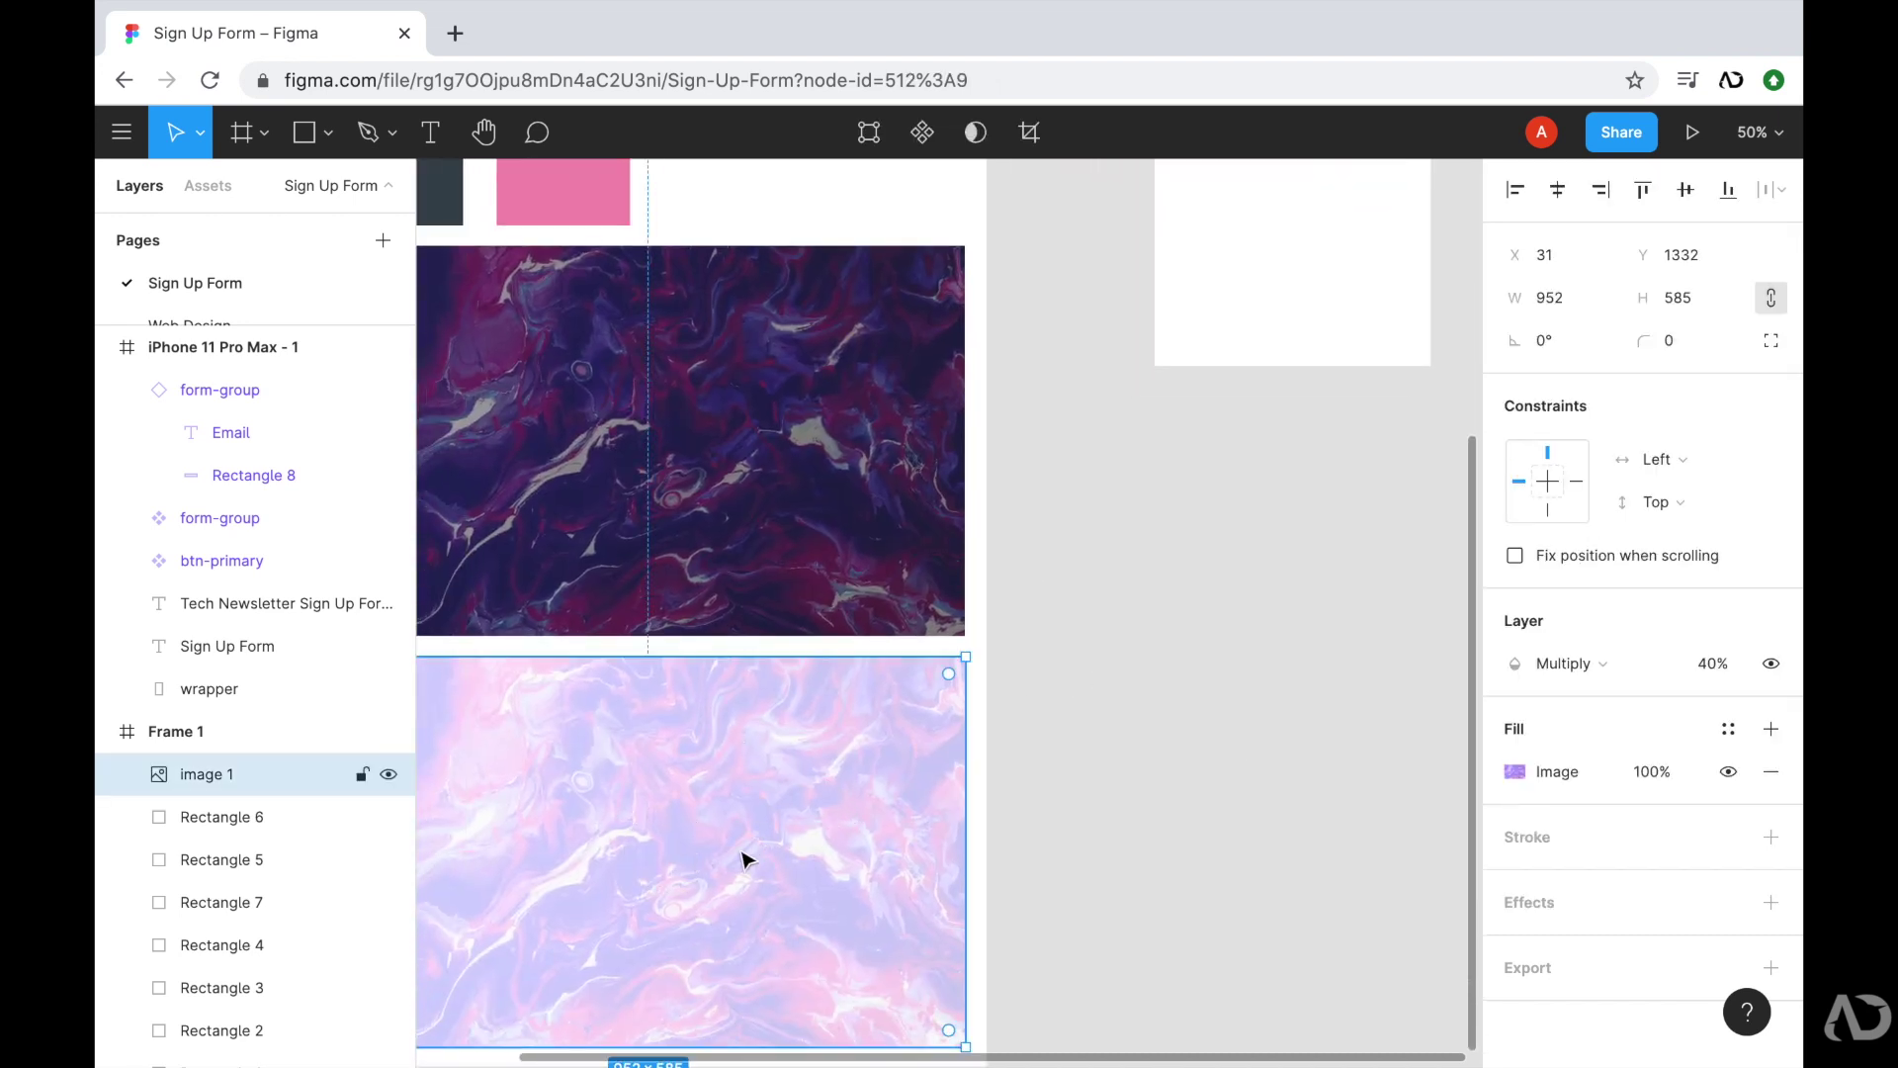
scroll(732, 858, "up", 5)
scroll(731, 858, "right", 3)
scroll(1096, 563, "up", 1)
left_click(942, 297)
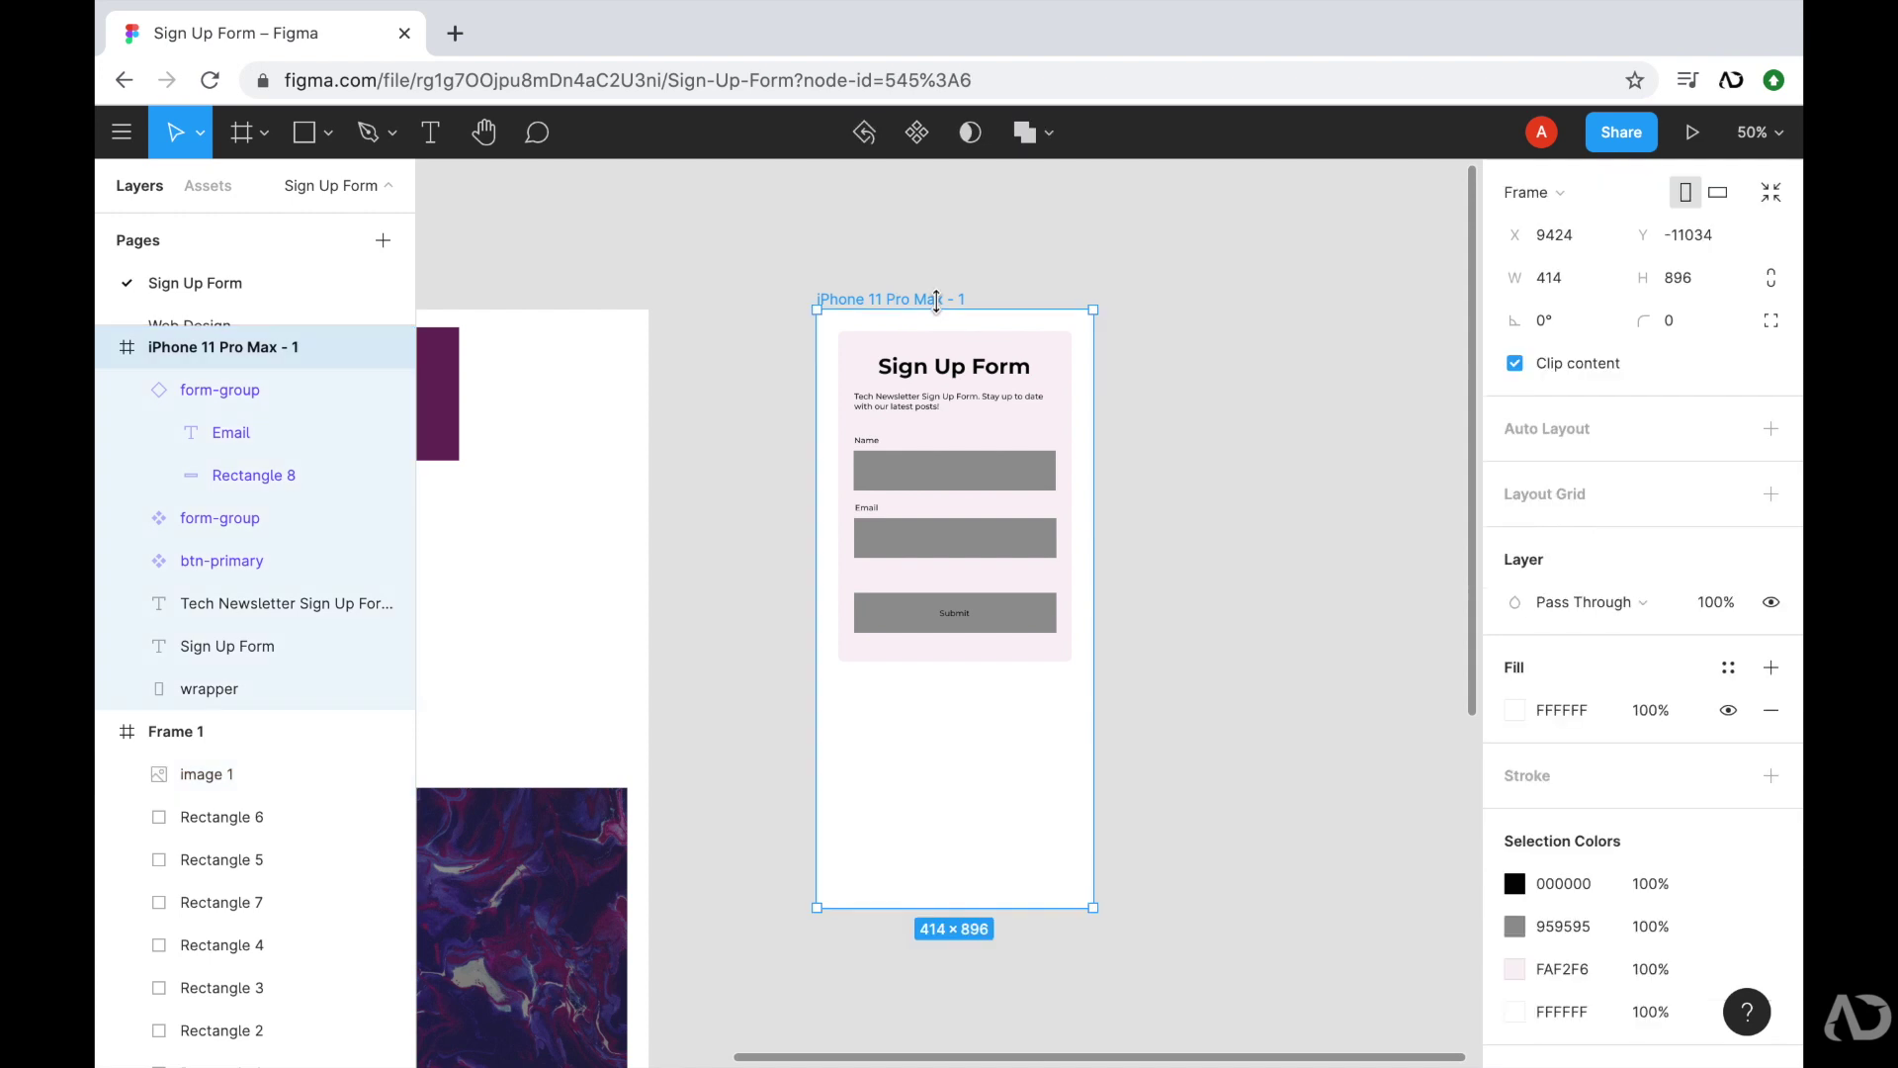
key("ctrl+v")
- Enlarge the marble image to cover the phone frame
scroll(1055, 644, "right", 3)
scroll(1054, 644, "down", 1)
left_click_drag(1271, 643, 1199, 720)
scroll(1199, 718, "left", 3)
scroll(1199, 719, "left", 2)
left_click(1095, 640)
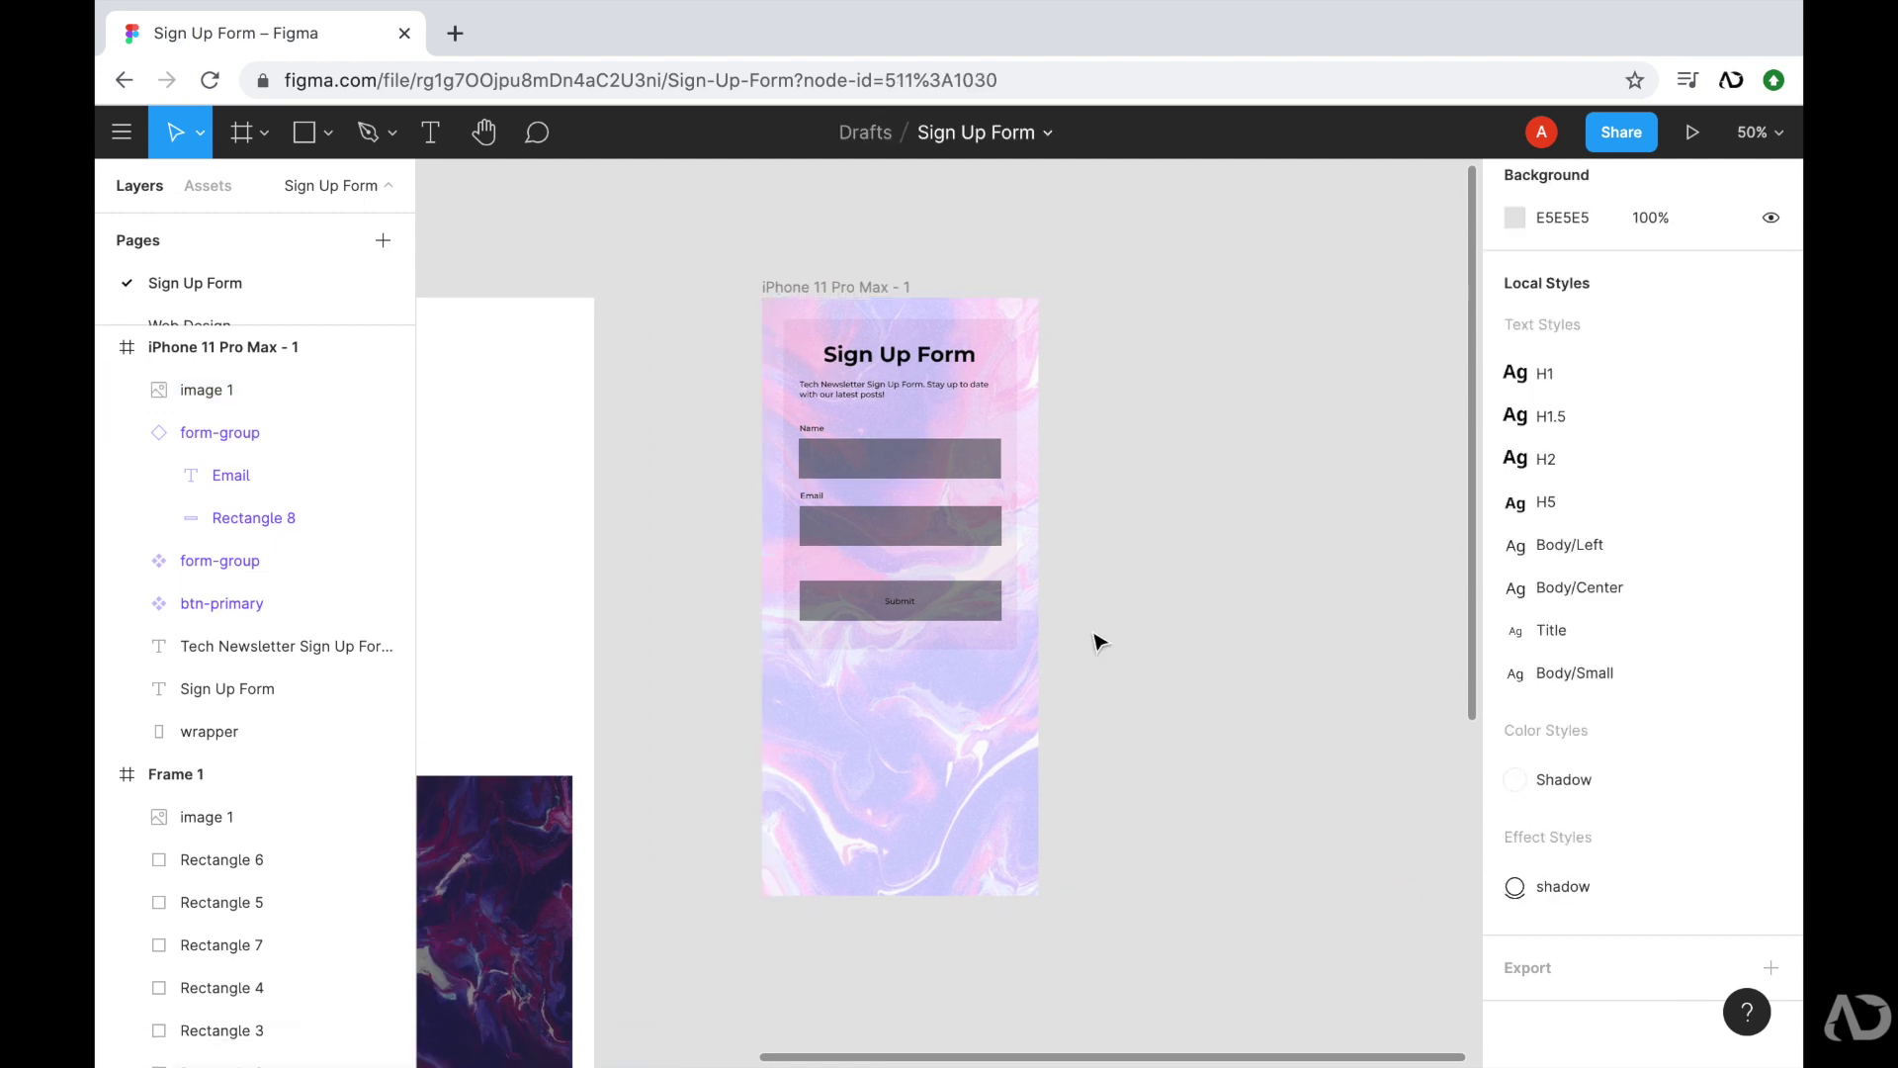
- Move the image 1 layer beneath wrapper and rename it 'background'
left_click(261, 394)
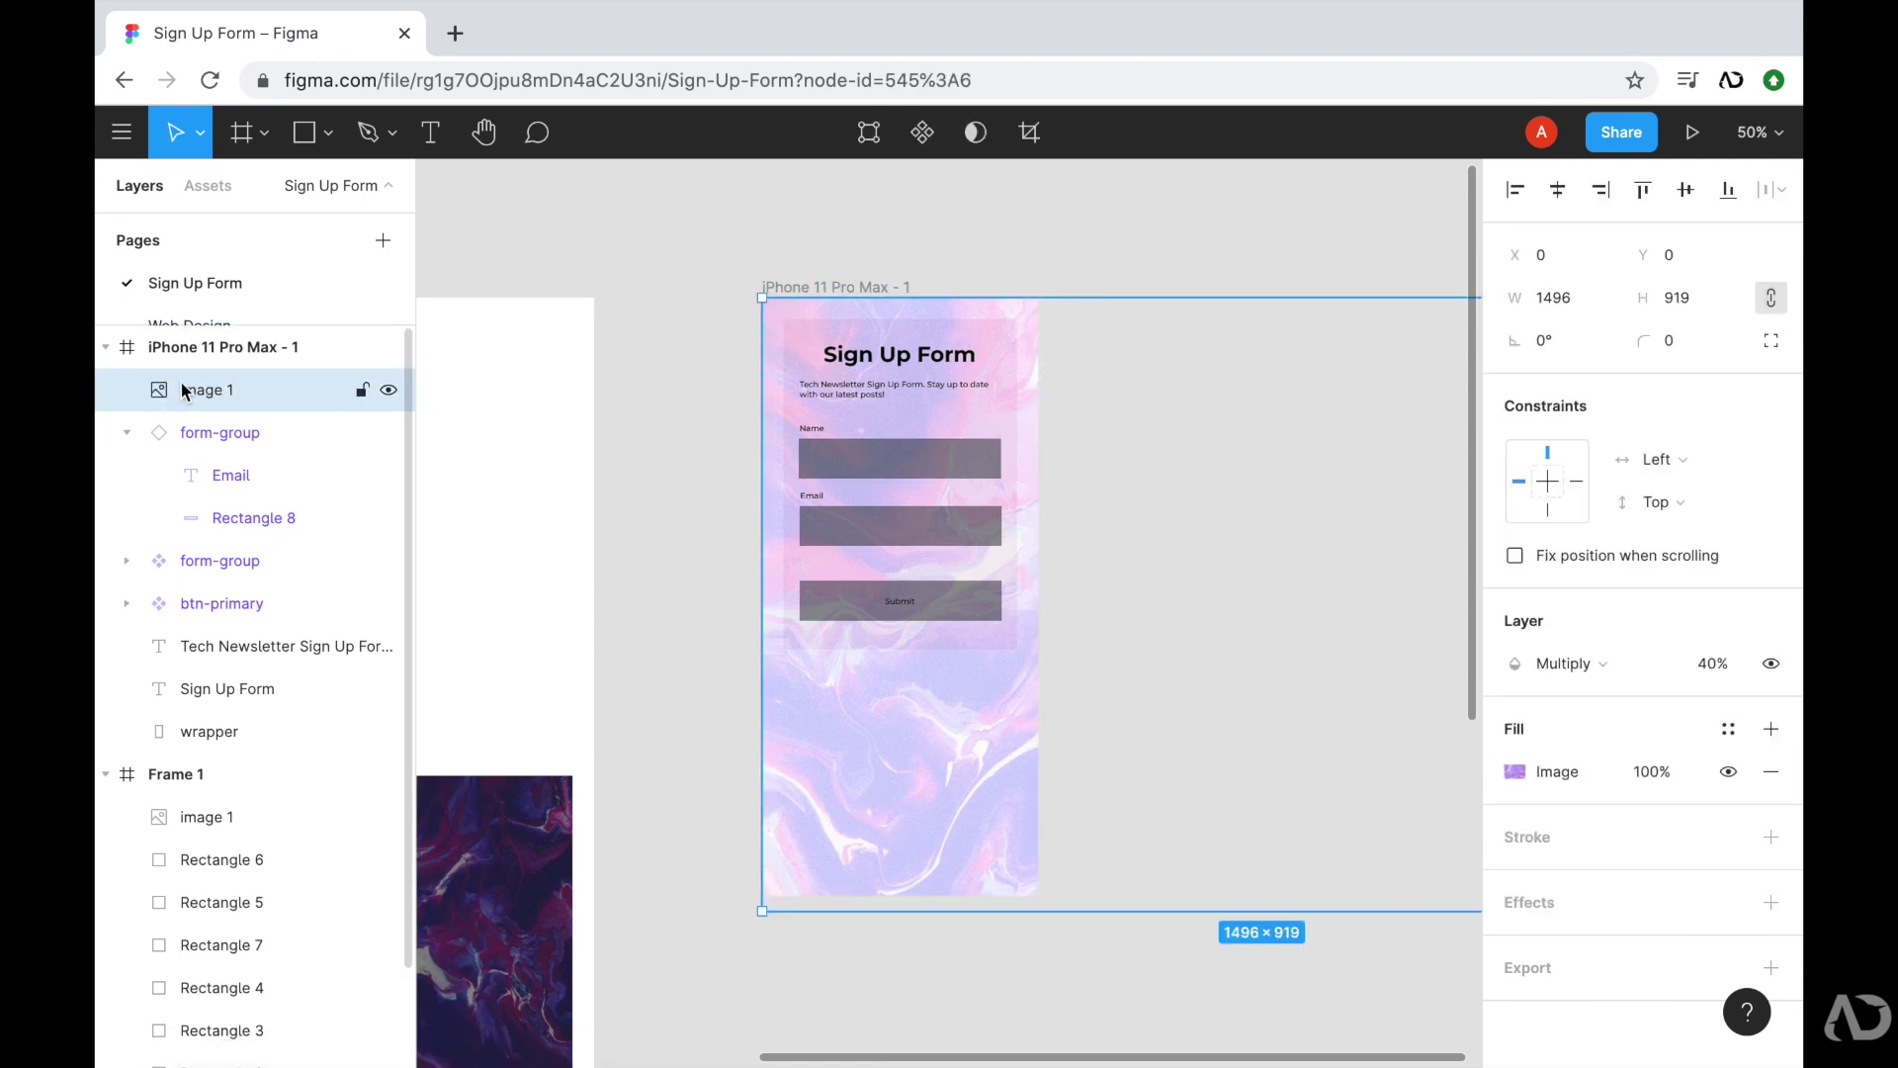
left_click_drag(222, 393, 210, 751)
double_click(208, 743)
type("ba")
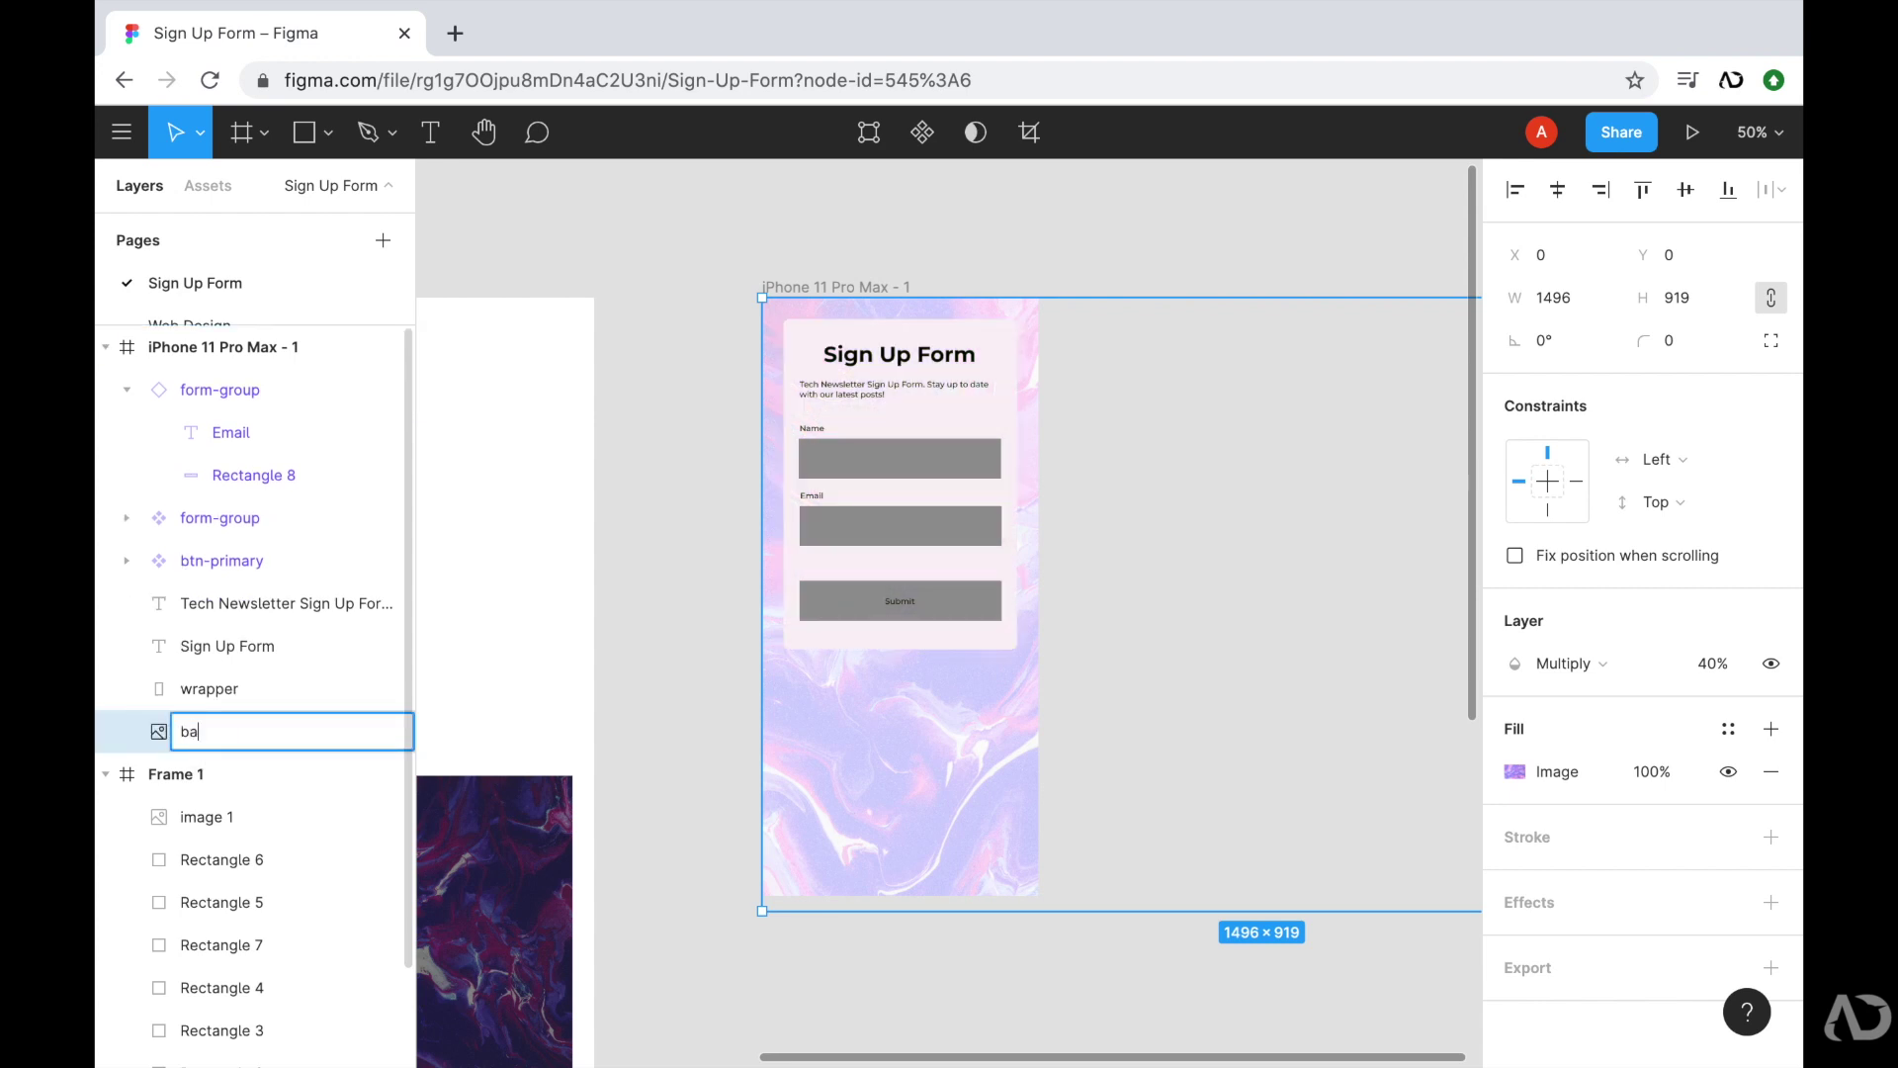
type("ckground")
key("Return")
- Select the Name field's rectangle at 100% zoom
left_click(644, 571)
key("shift+0")
double_click(867, 459)
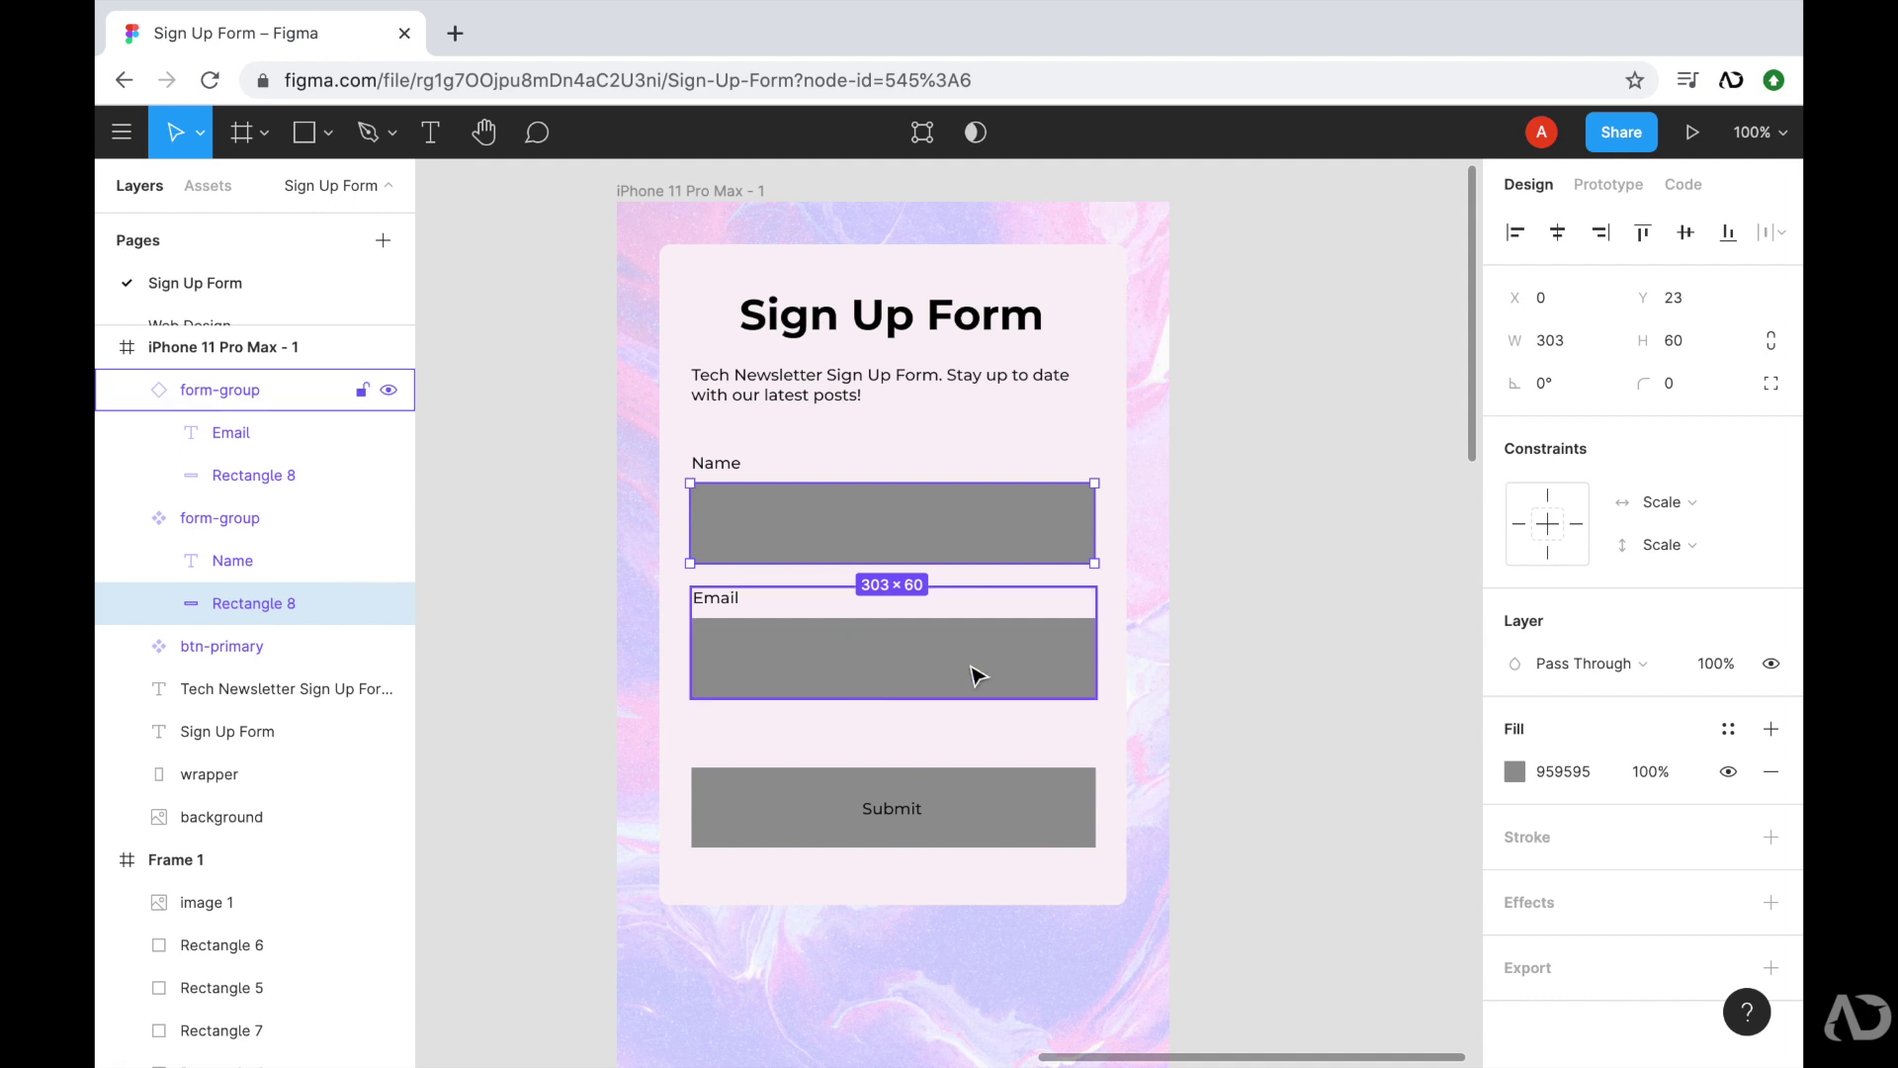
- Try a dusty pink C1A8A8 fill on the Name field, then inspect Frame 1's light pink swatch
left_click(1515, 771)
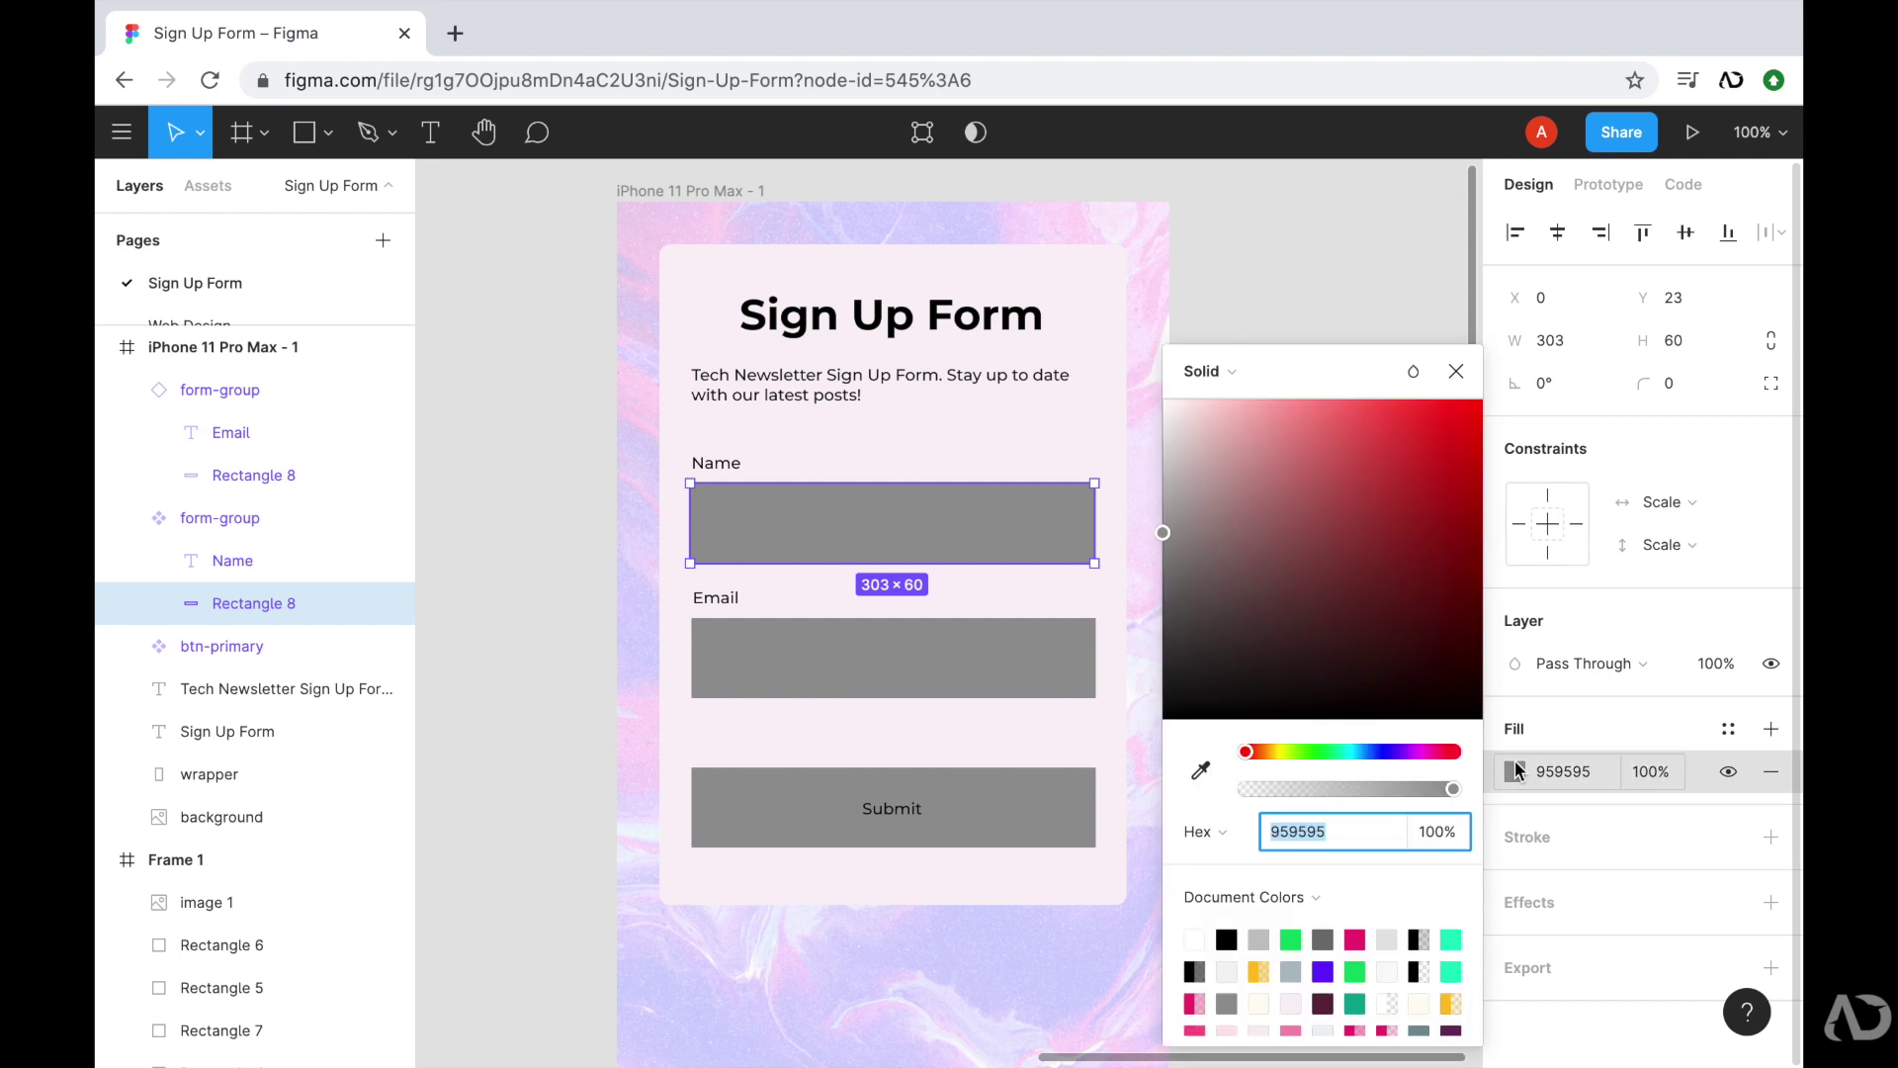
left_click_drag(1167, 417, 1200, 494)
left_click(1456, 370)
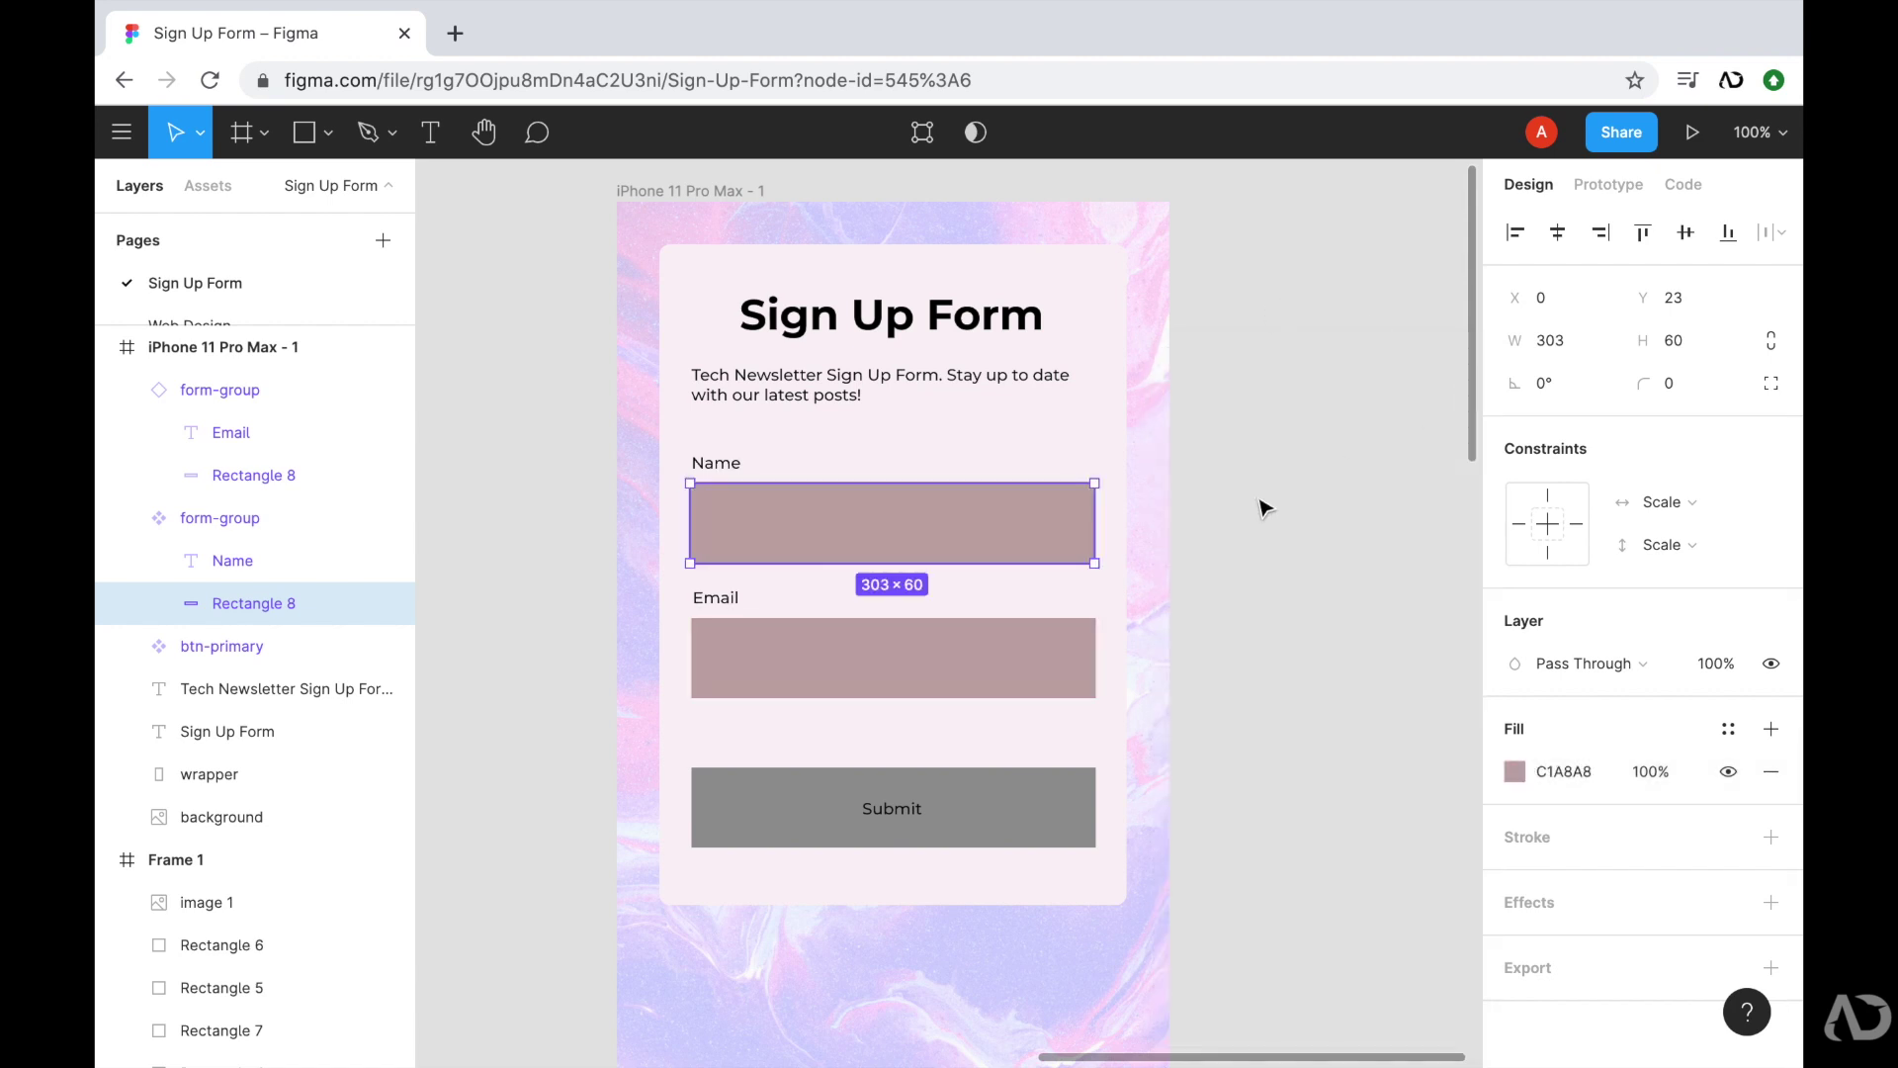
scroll(1263, 508, "left", 15)
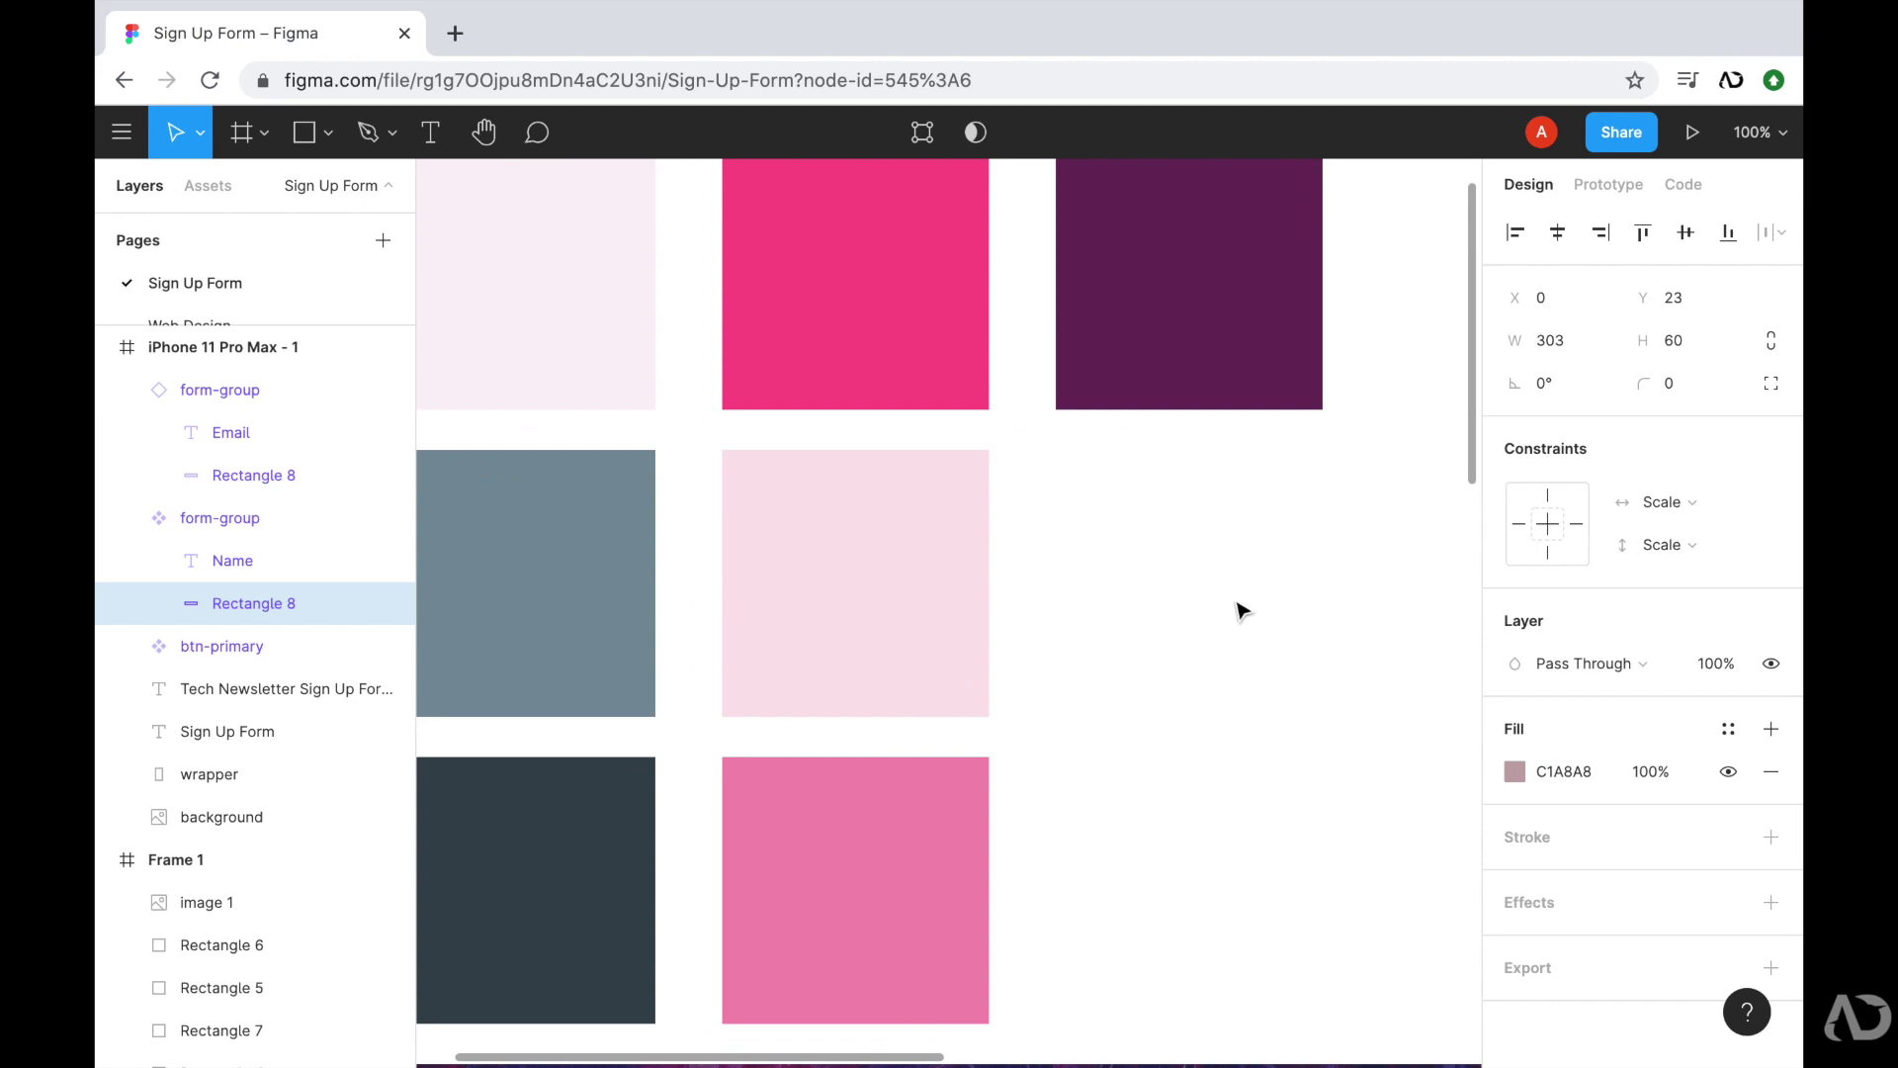
key("minus")
scroll(1233, 613, "right", 3)
left_click(776, 598)
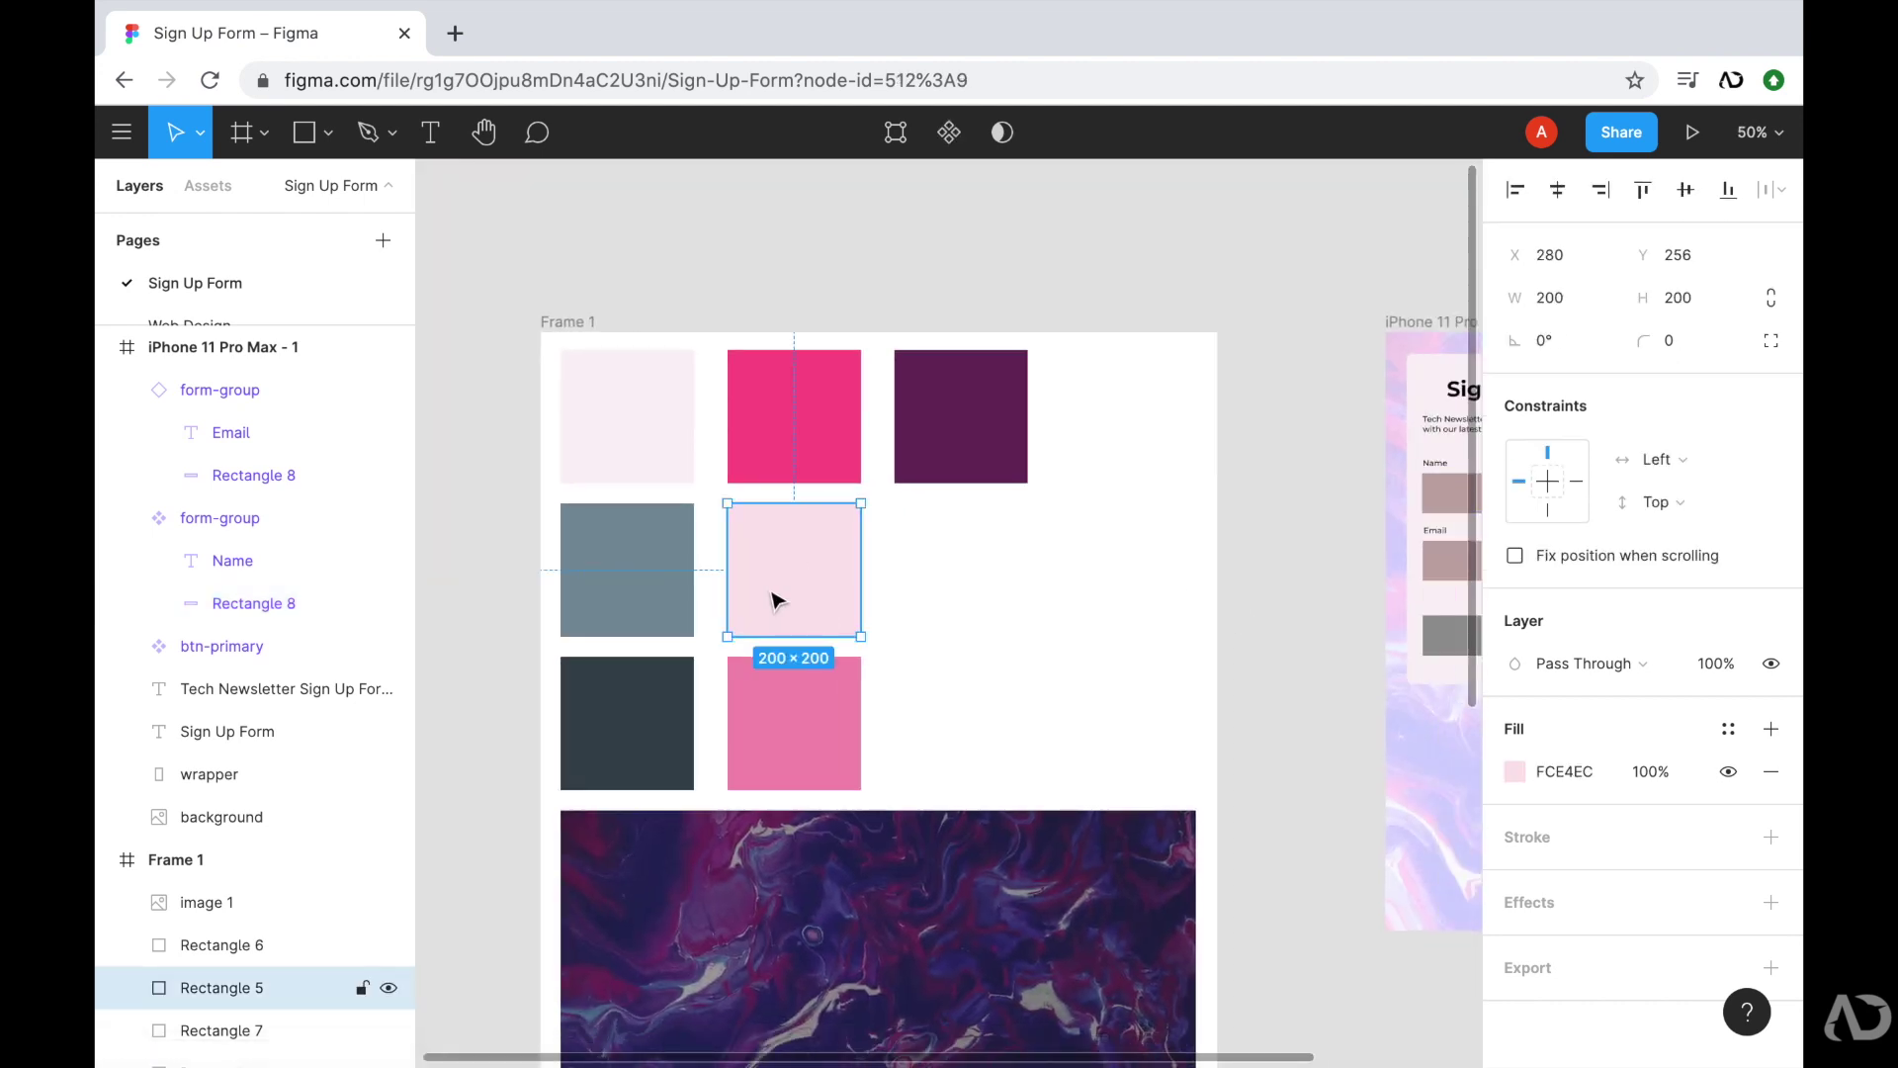
scroll(776, 598, "right", 4)
- Fill the input rectangles with light pink FCE4EC sampled from Frame 1's swatch
double_click(1428, 466)
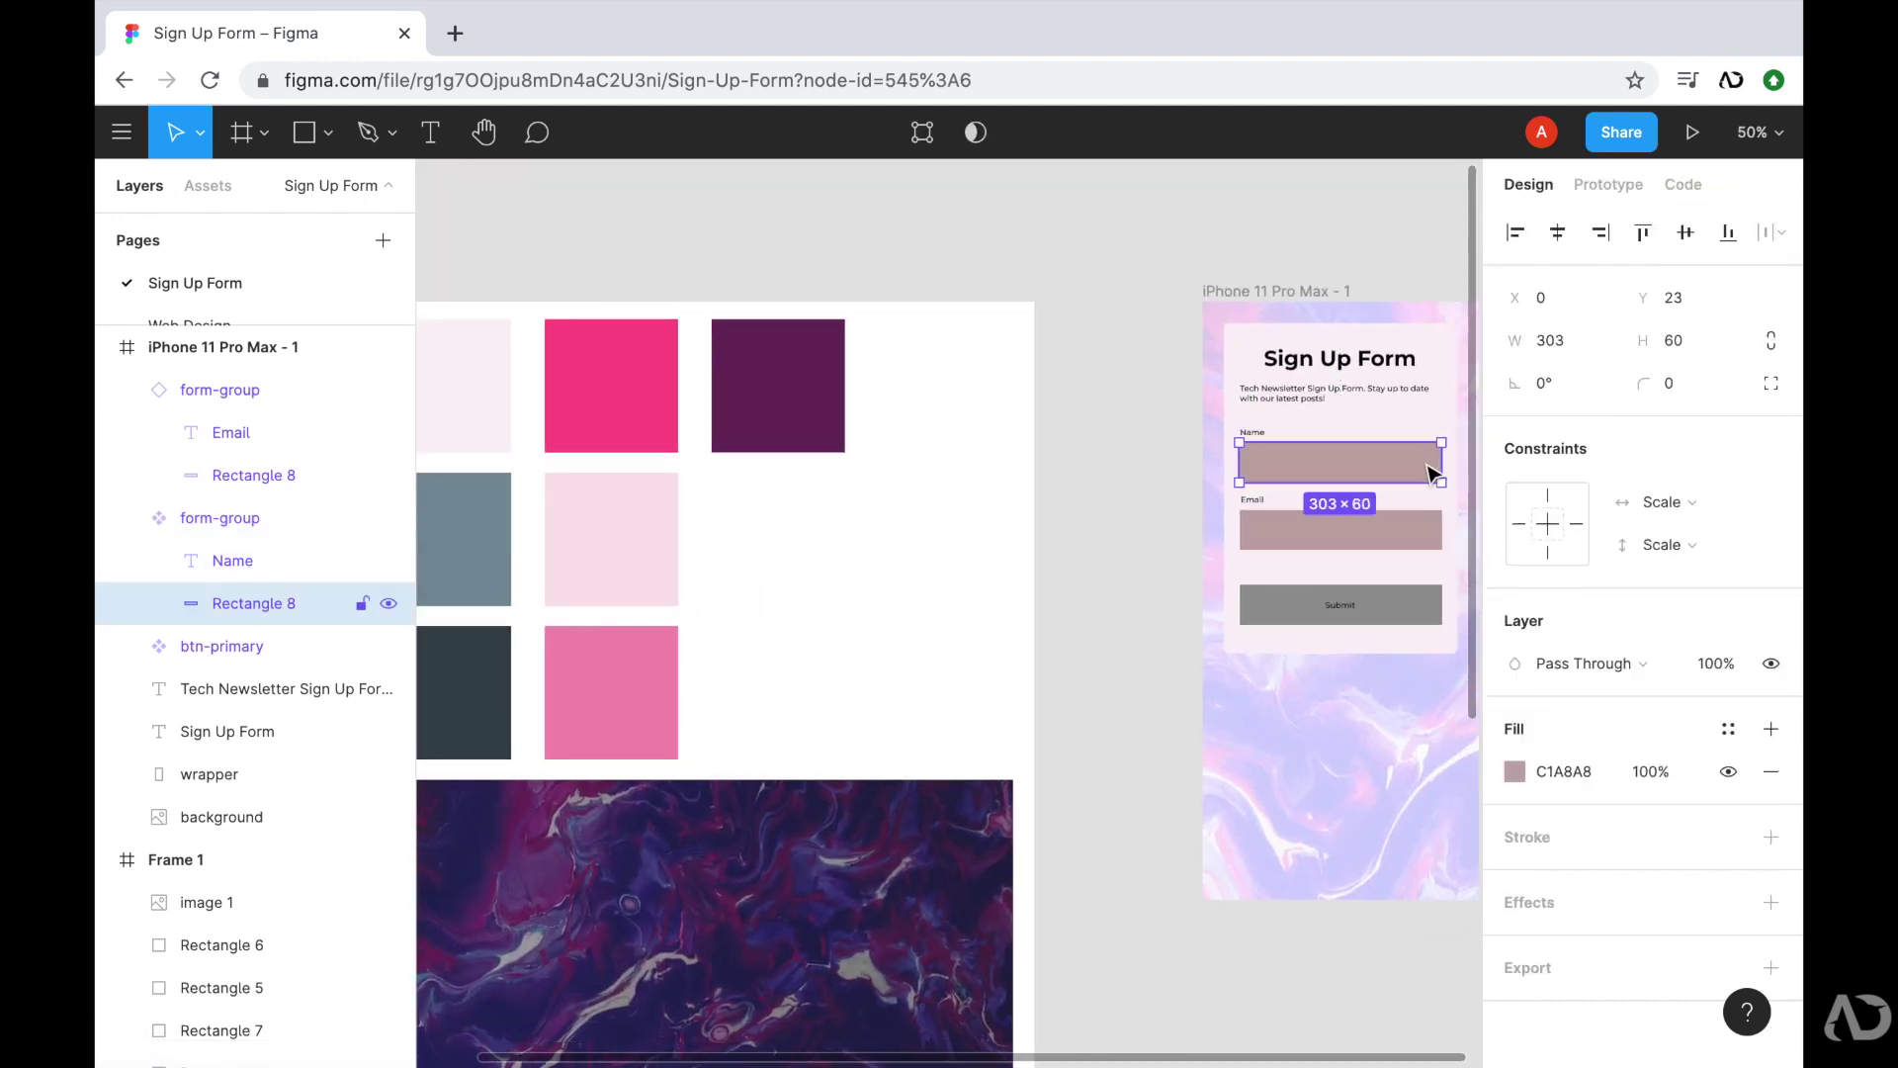
left_click(1513, 771)
left_click(1200, 770)
left_click(624, 565)
left_click(1074, 549)
scroll(1077, 550, "right", 1)
scroll(1078, 549, "up", 1)
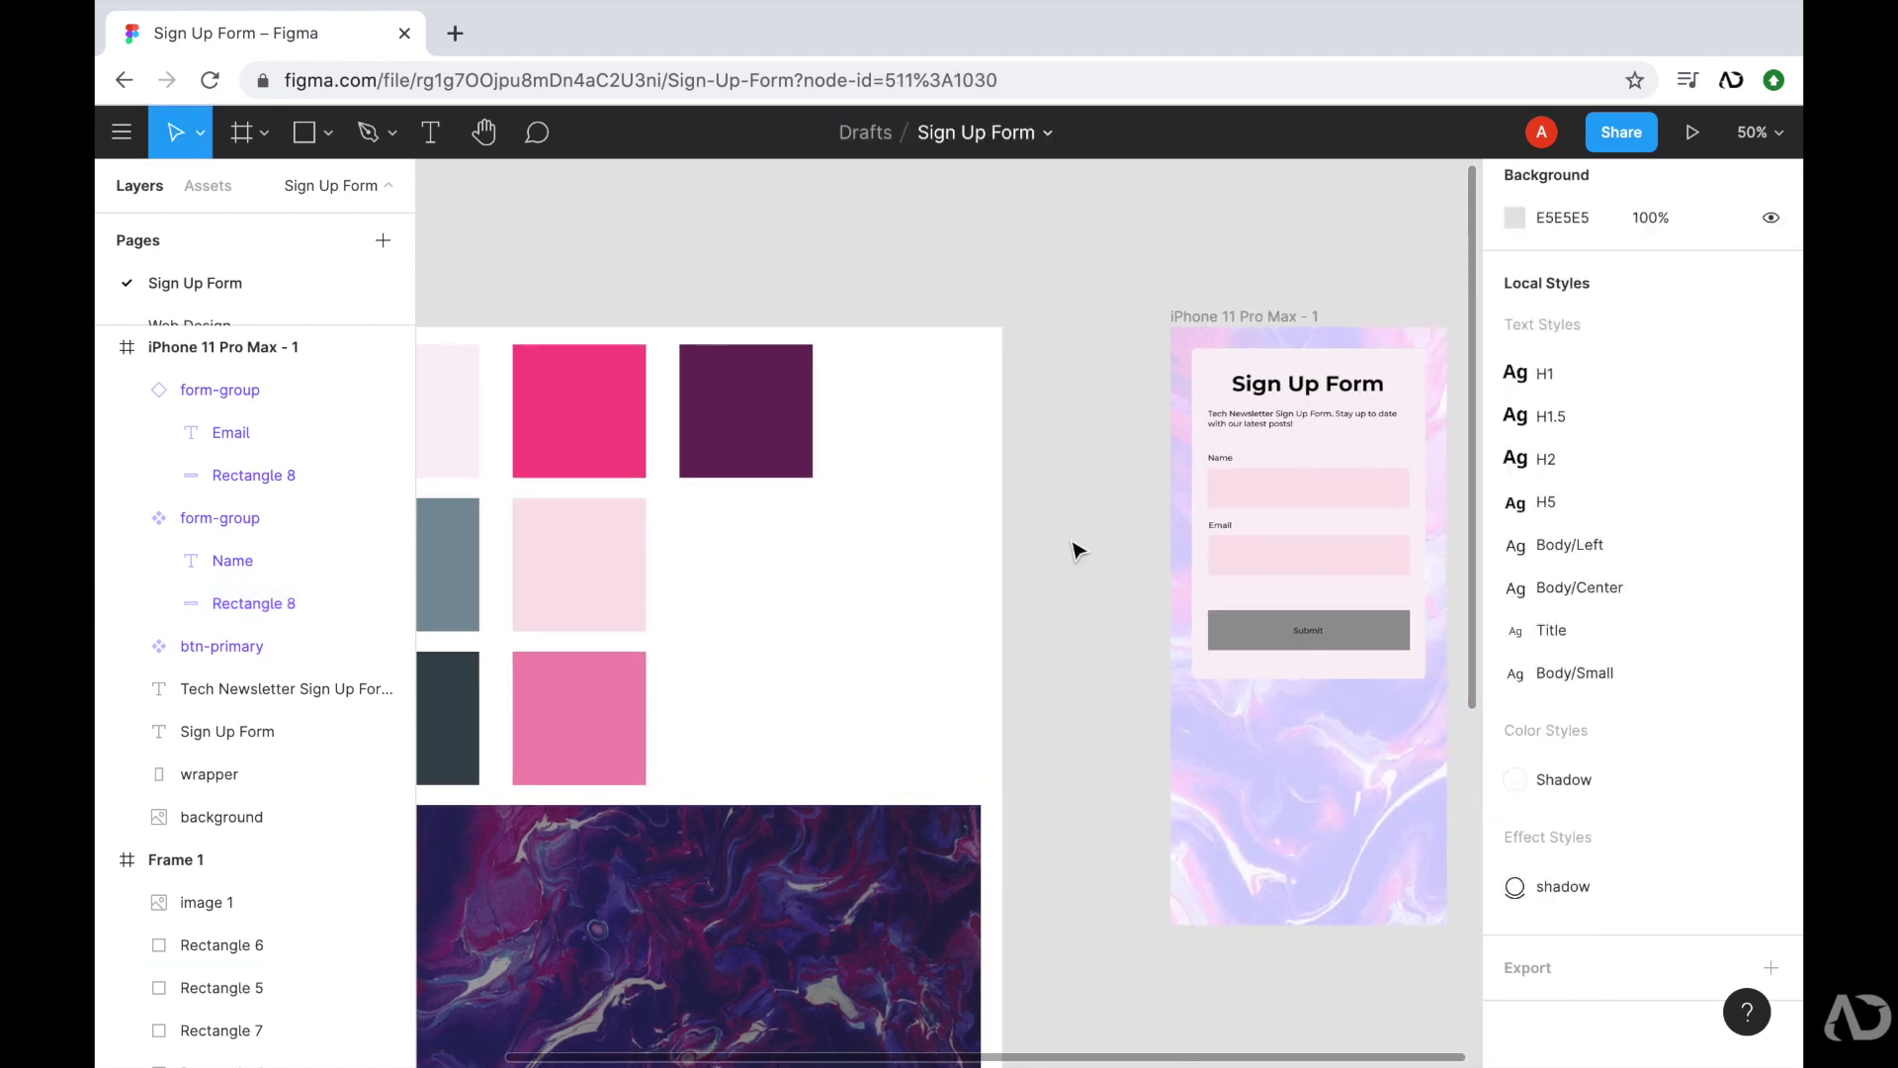
scroll(1077, 550, "up", 5)
left_click(1107, 460)
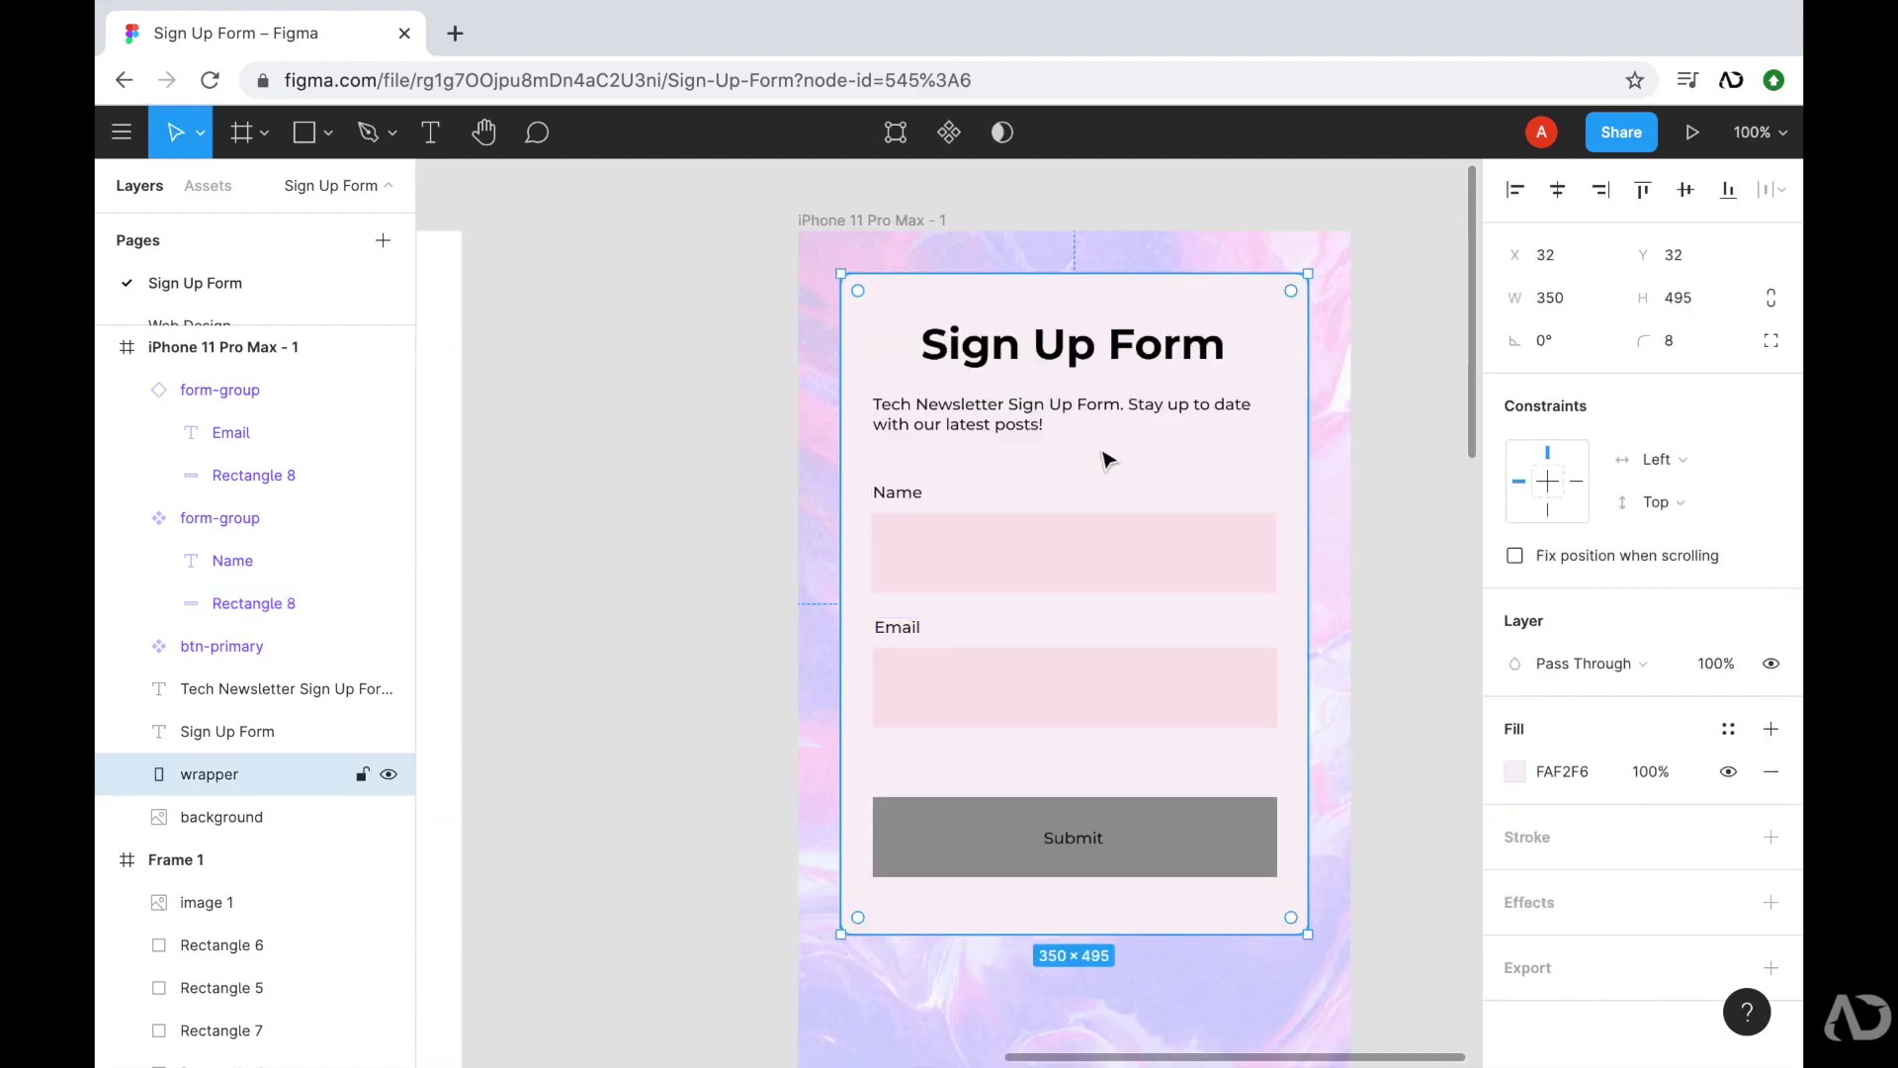
- Make the wrapper white FFFFFF and give both input rectangles pale pink FAF2F6
left_click(1514, 770)
left_click_drag(1186, 406, 1043, 329)
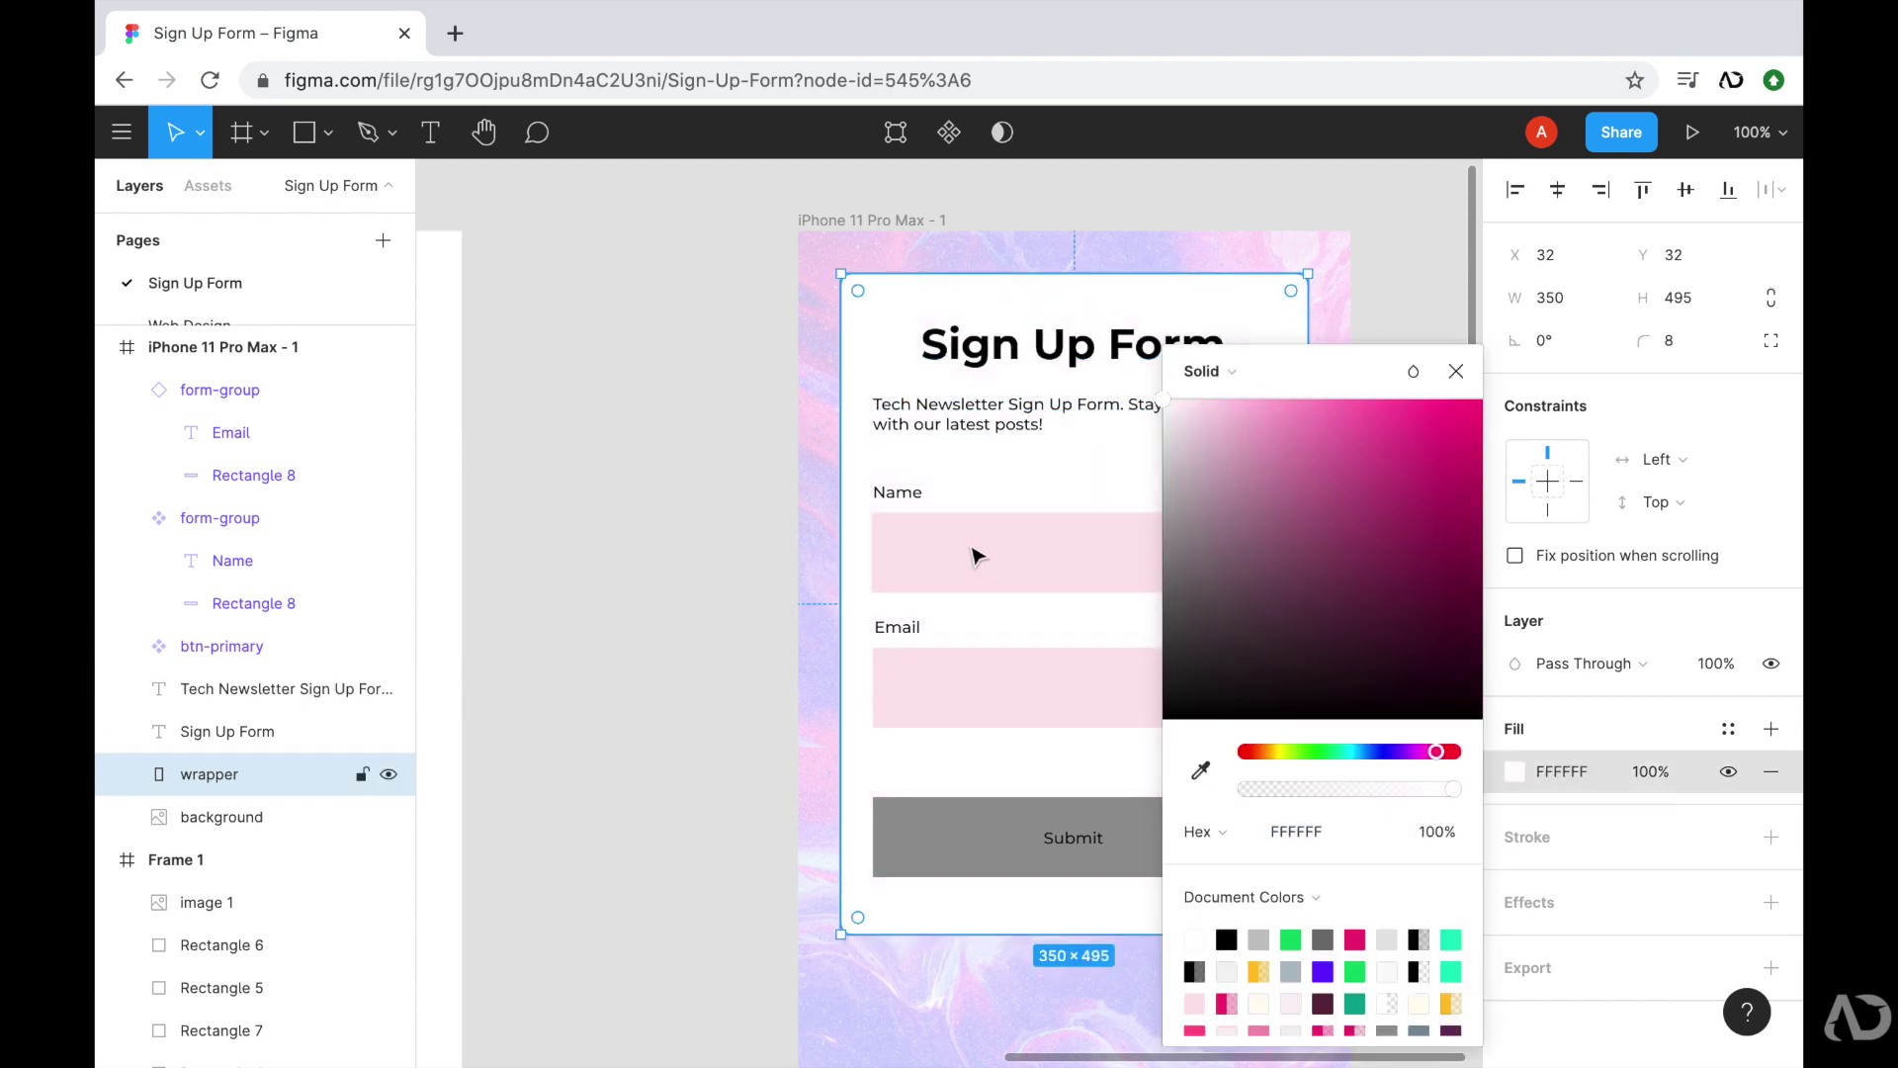
left_click(982, 551)
left_click(985, 705, "shift")
scroll(984, 707, "left", 10)
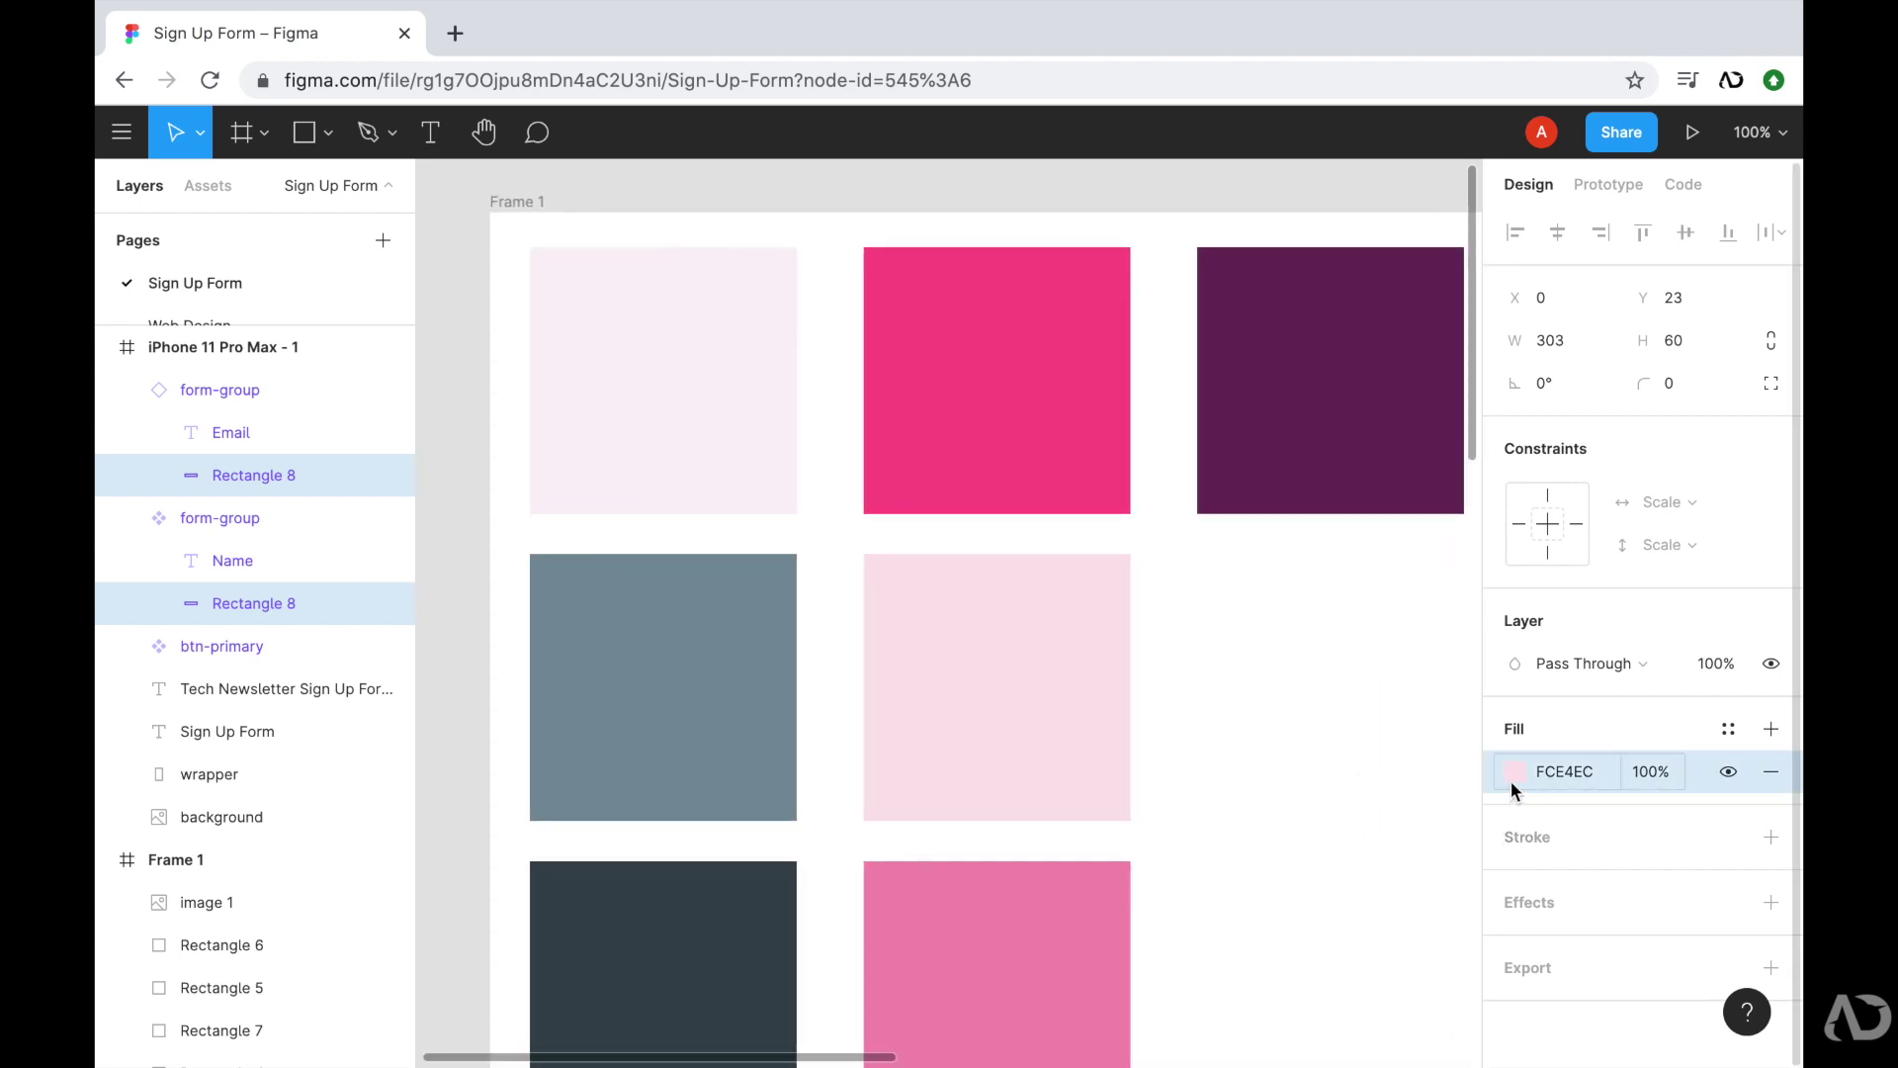
left_click(1514, 771)
left_click(1200, 770)
left_click(725, 390)
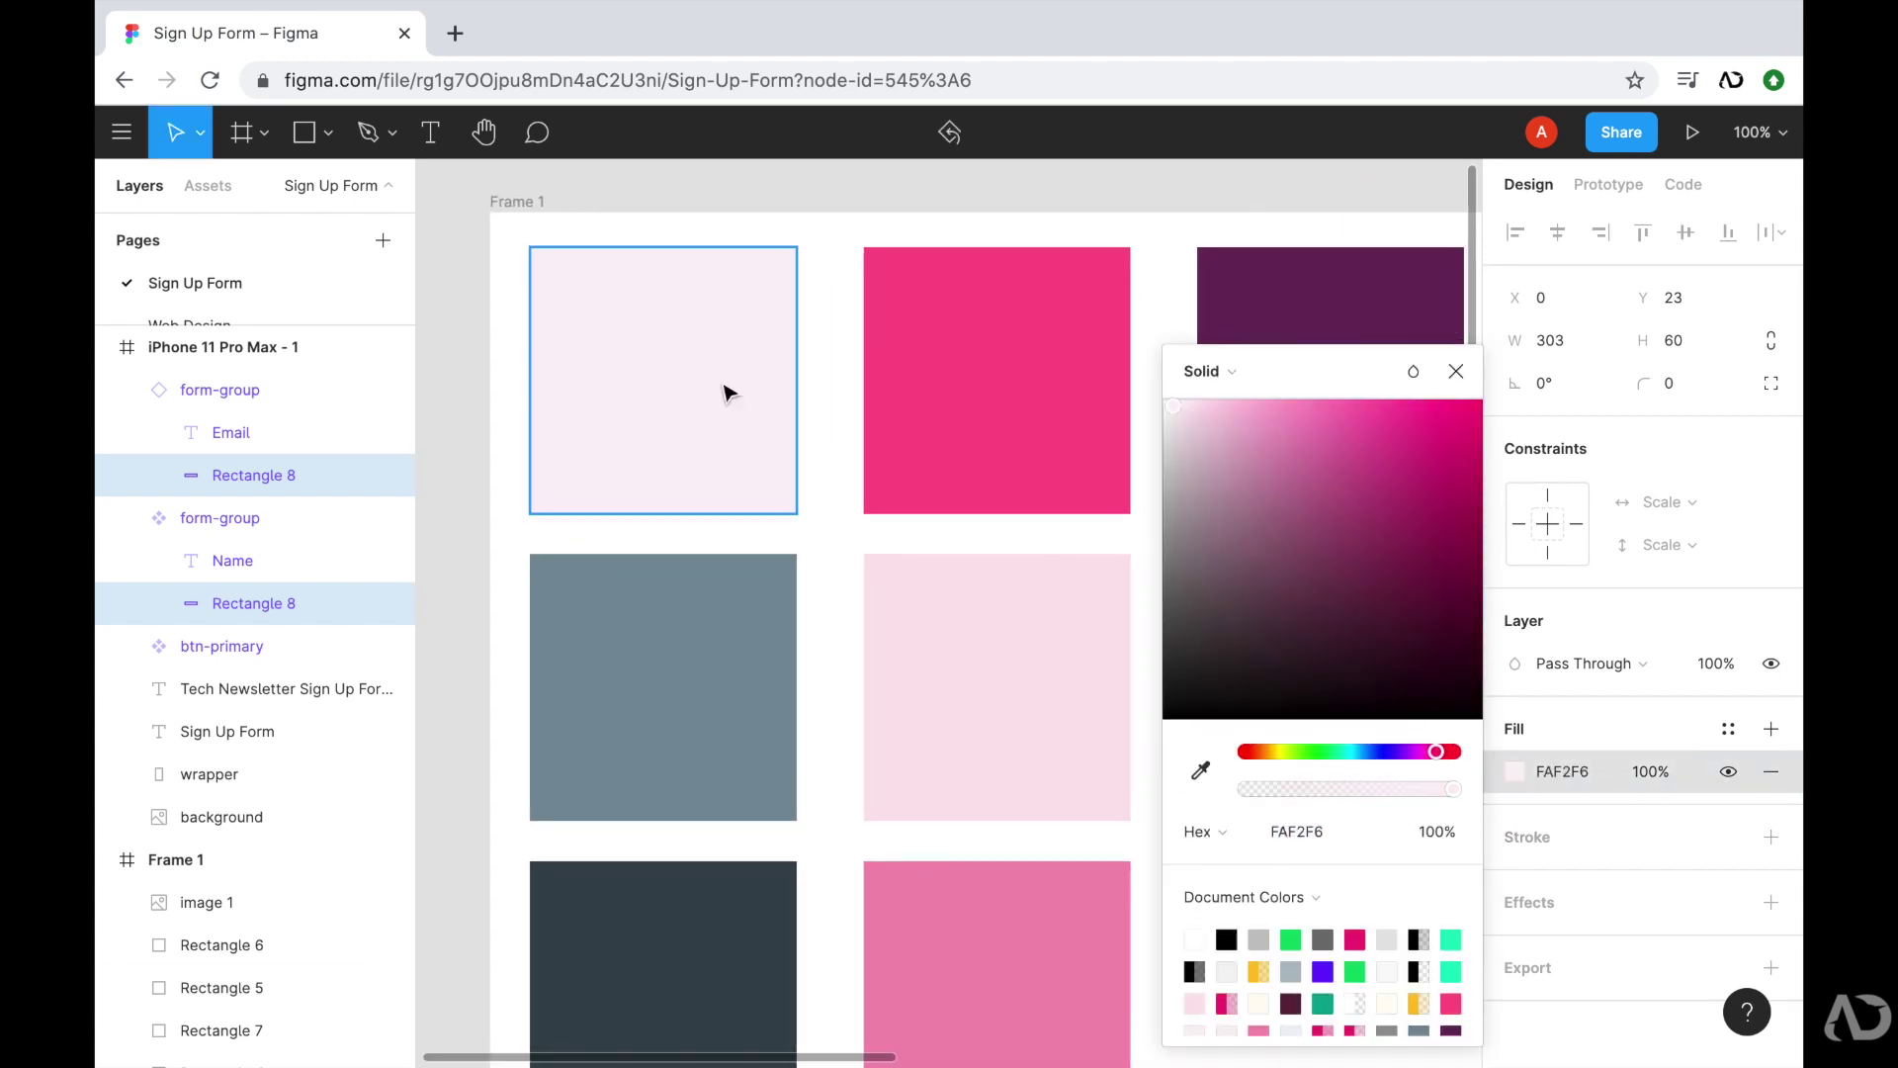
scroll(979, 652, "right", 10)
left_click(975, 647)
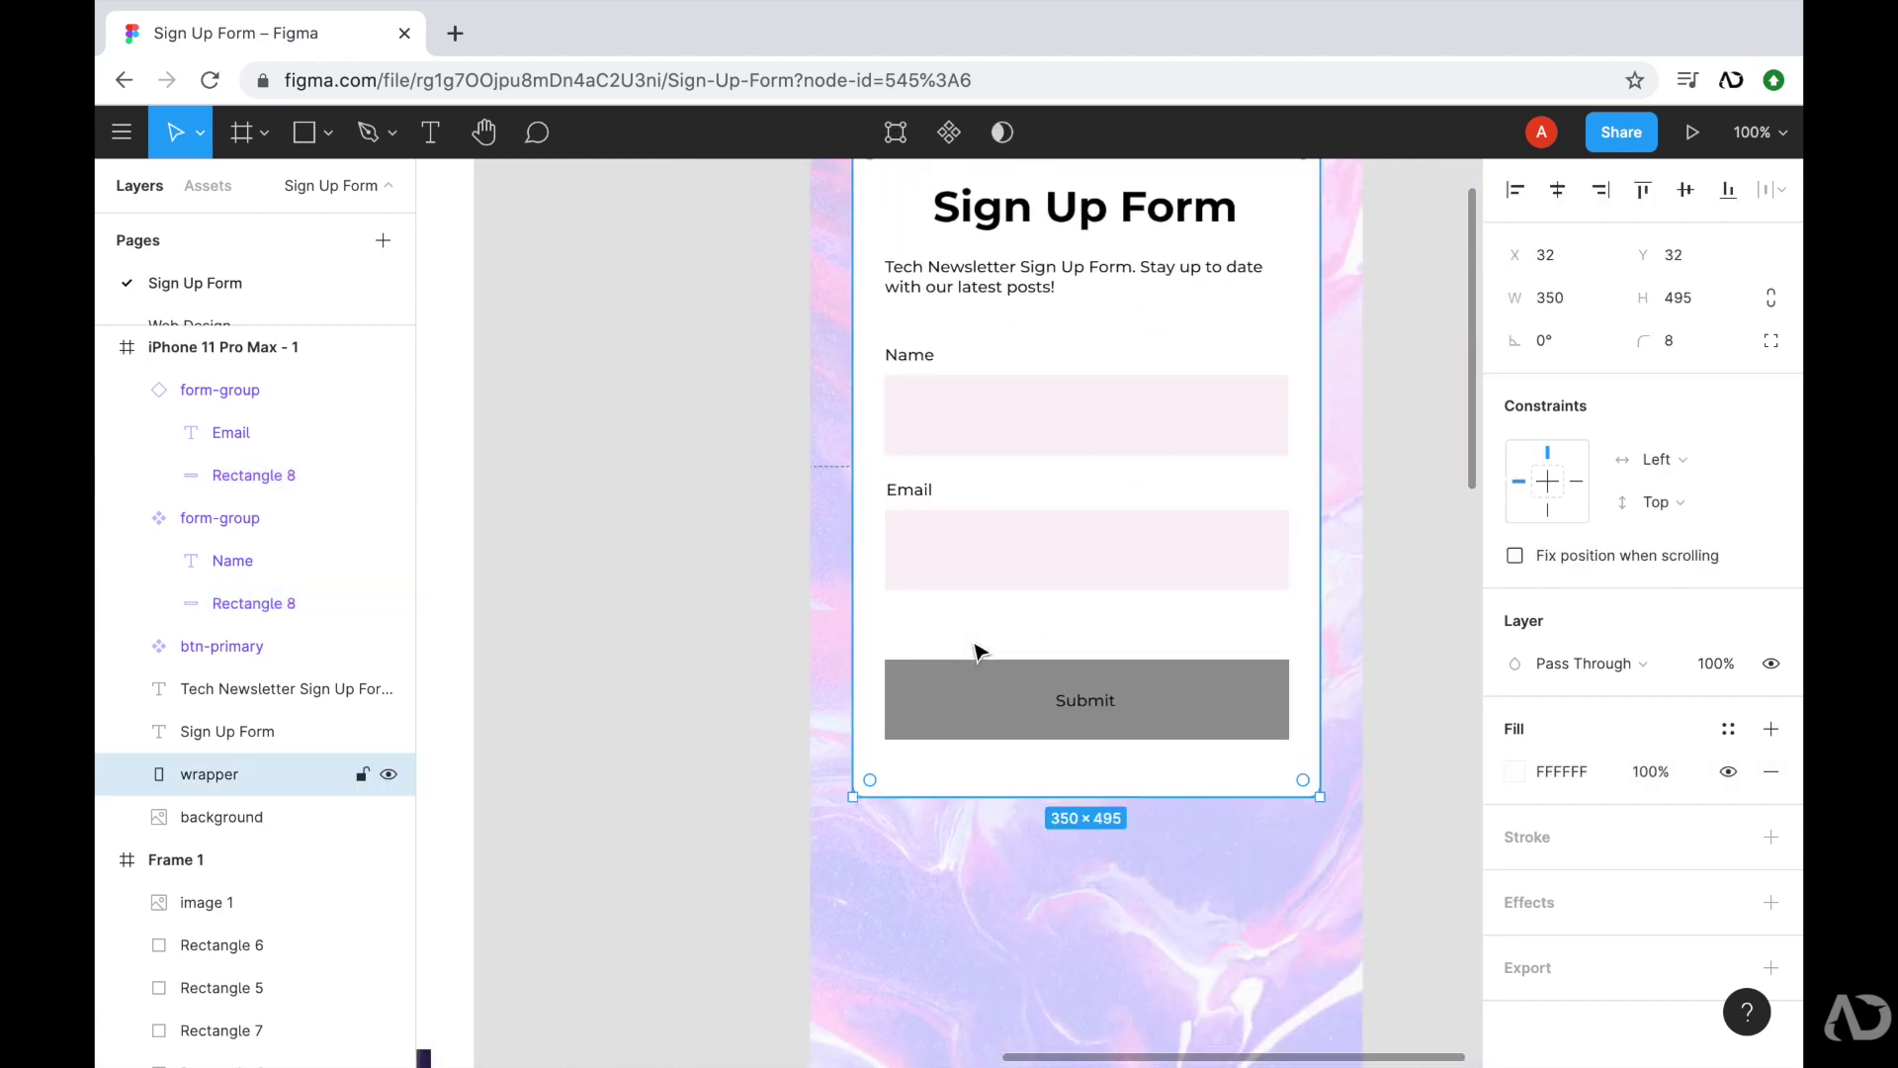
key("Escape")
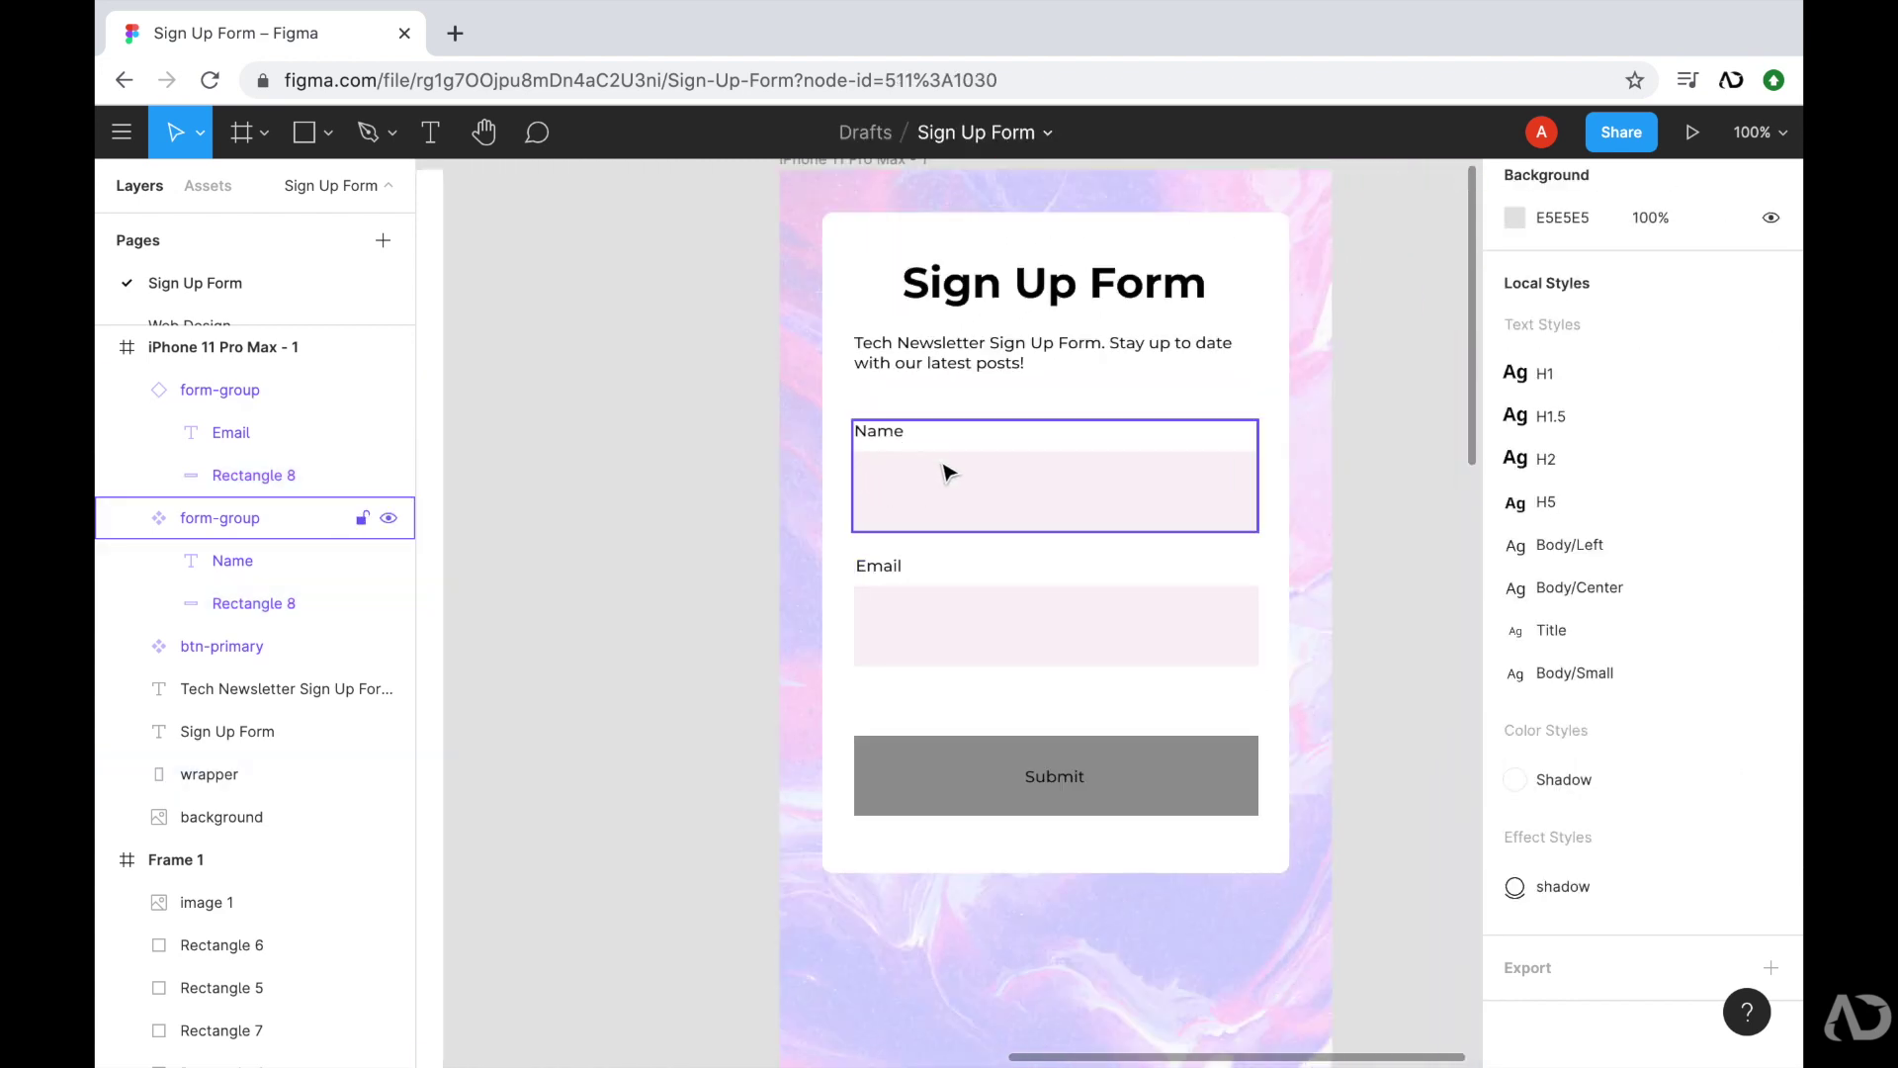
- Add a text box inside the Name field
scroll(944, 471, "up", 5)
left_click(916, 399, "ctrl")
key("t")
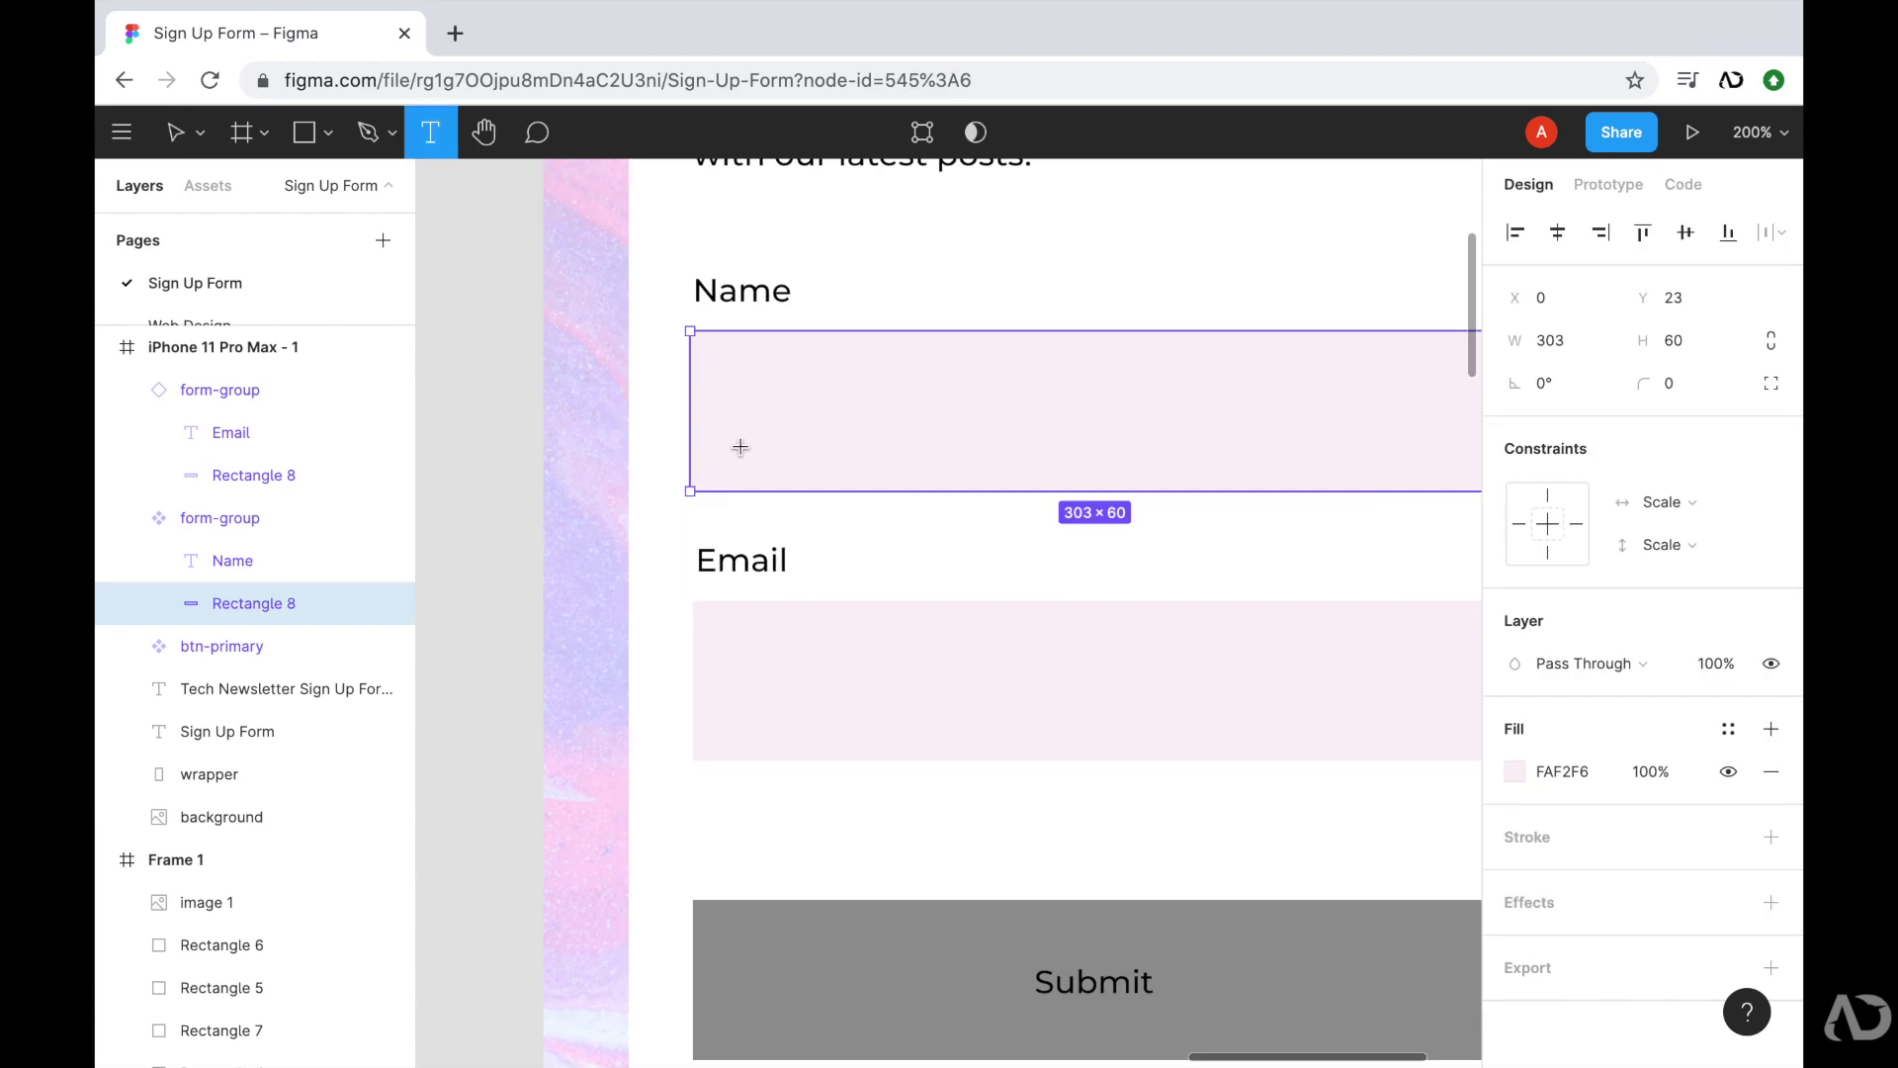
left_click(740, 447)
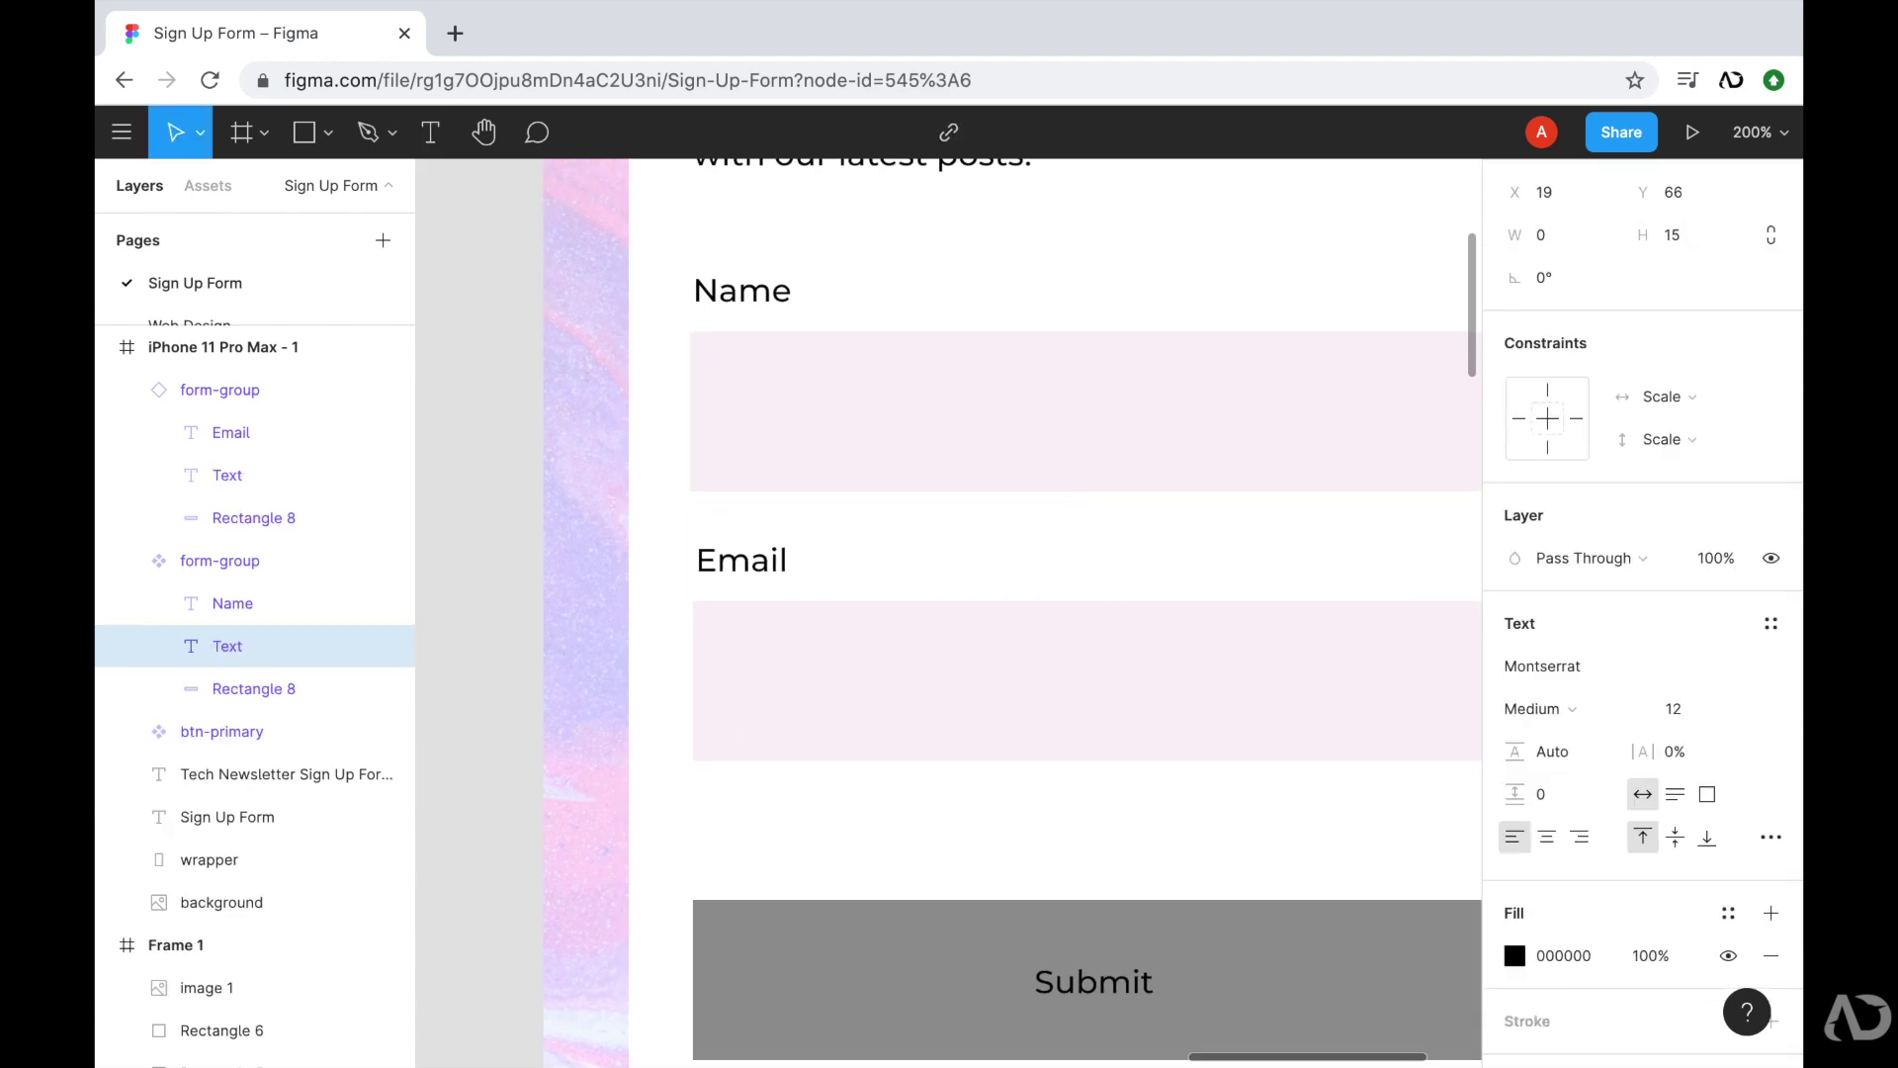
- Enter the placeholder 'Enter your name' and position it in the Name field
type("Enter your name")
left_click(970, 310)
left_click(954, 458)
left_click_drag(954, 457, 944, 403)
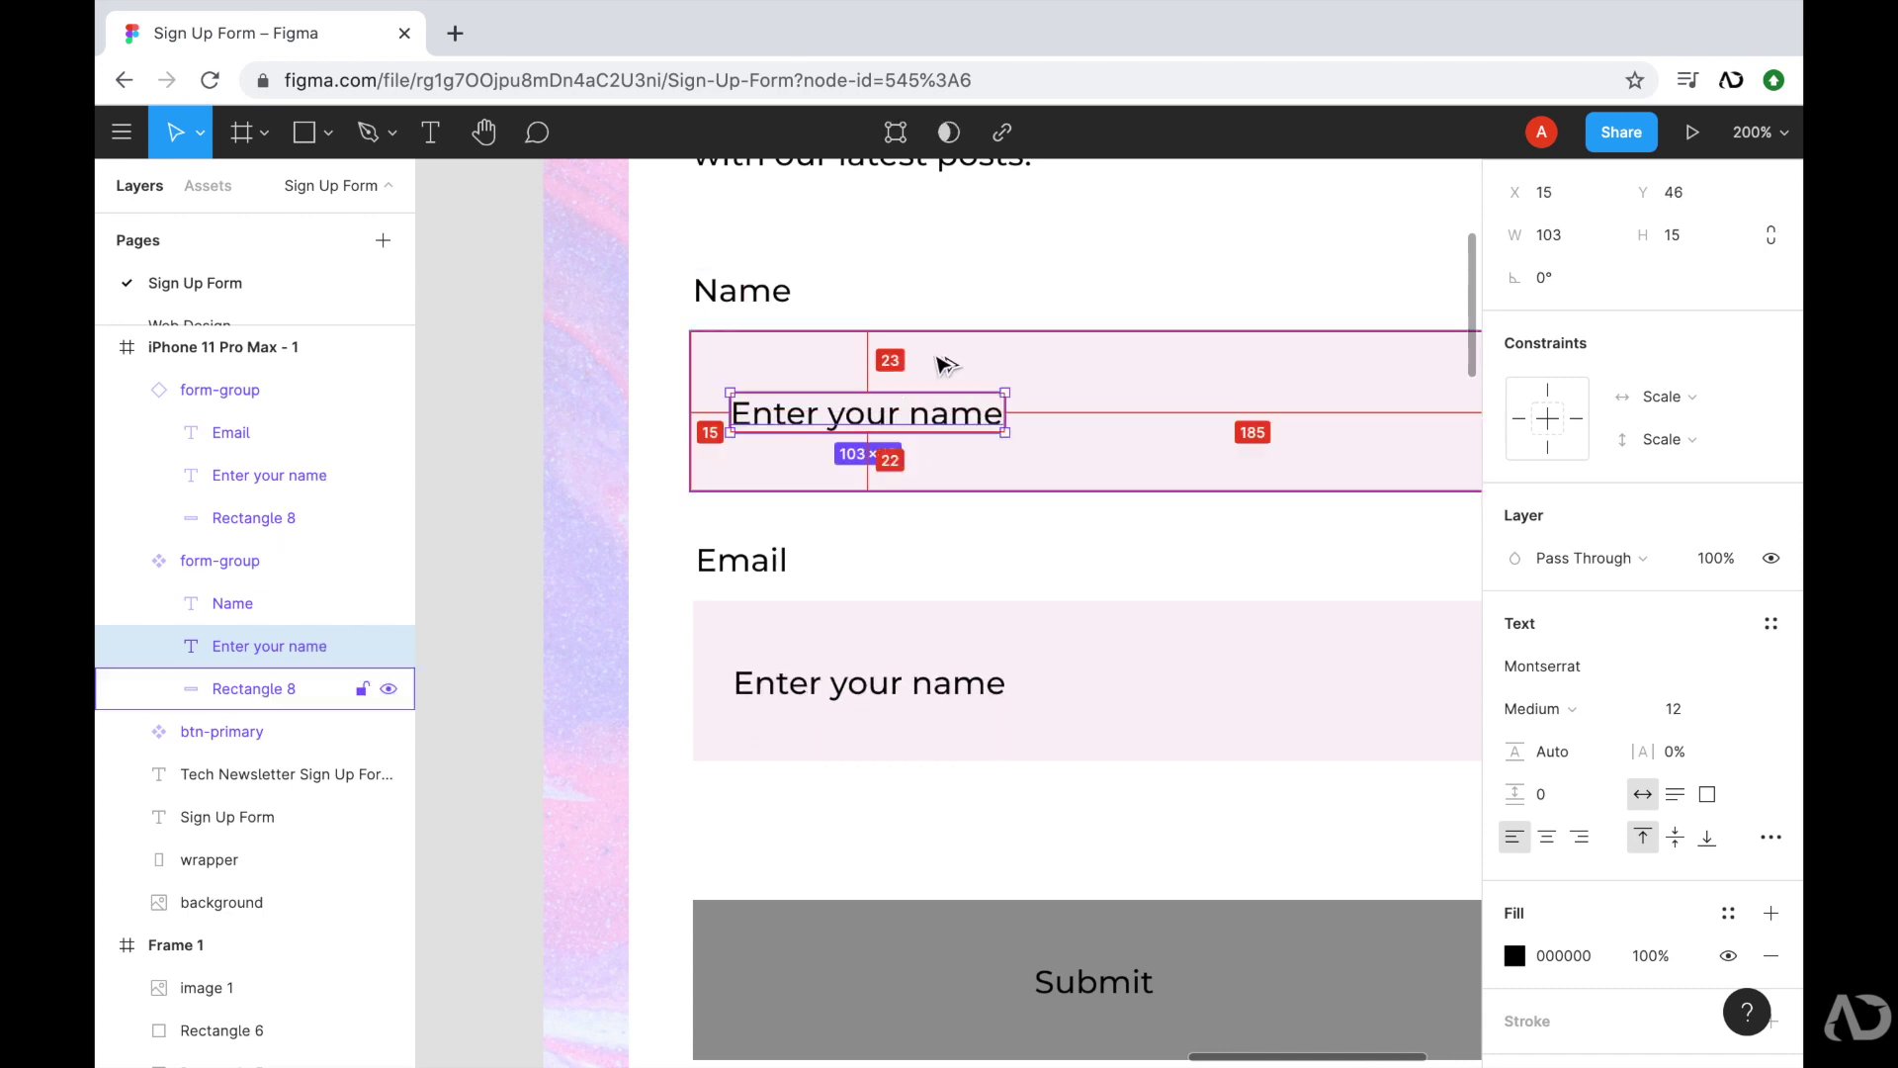
- Colour the name placeholder grey-blue 78909C from Frame 1's swatch
key("shift+0")
scroll(791, 428, "left", 10)
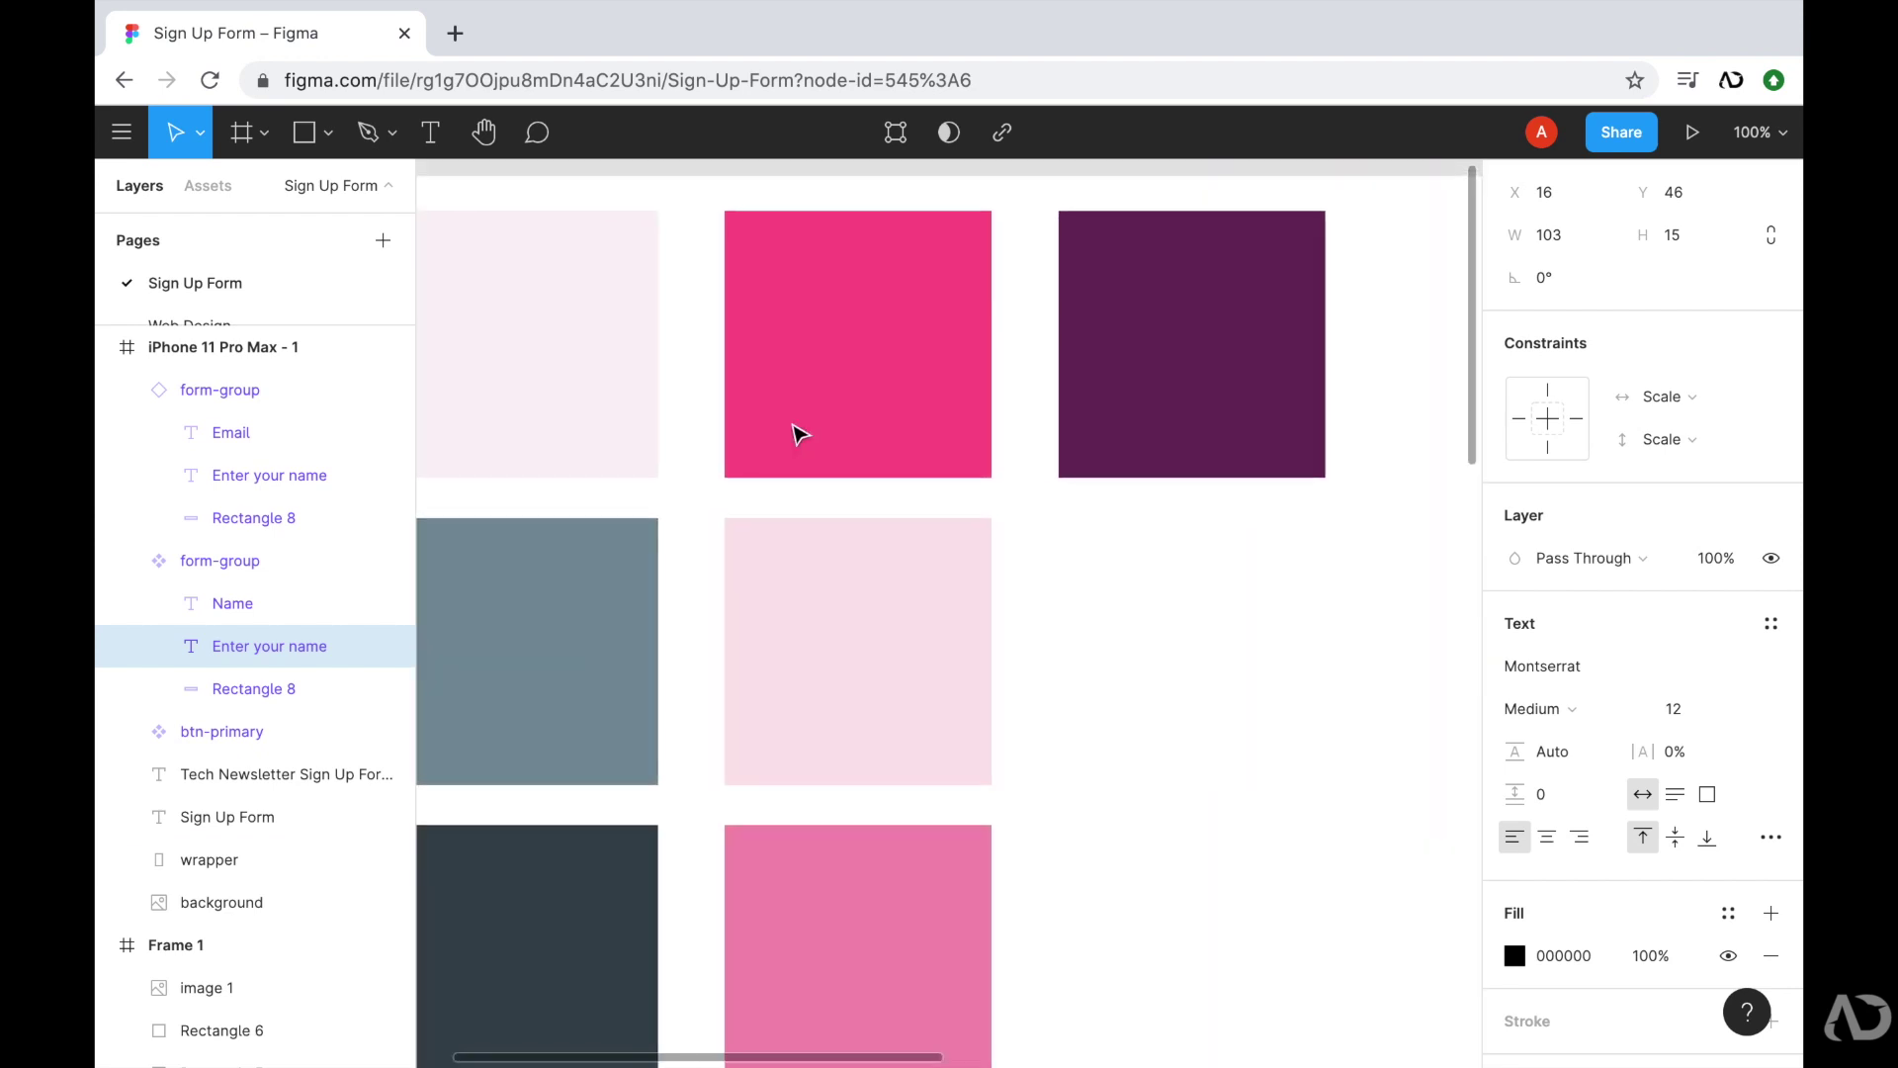
scroll(797, 432, "left", 3)
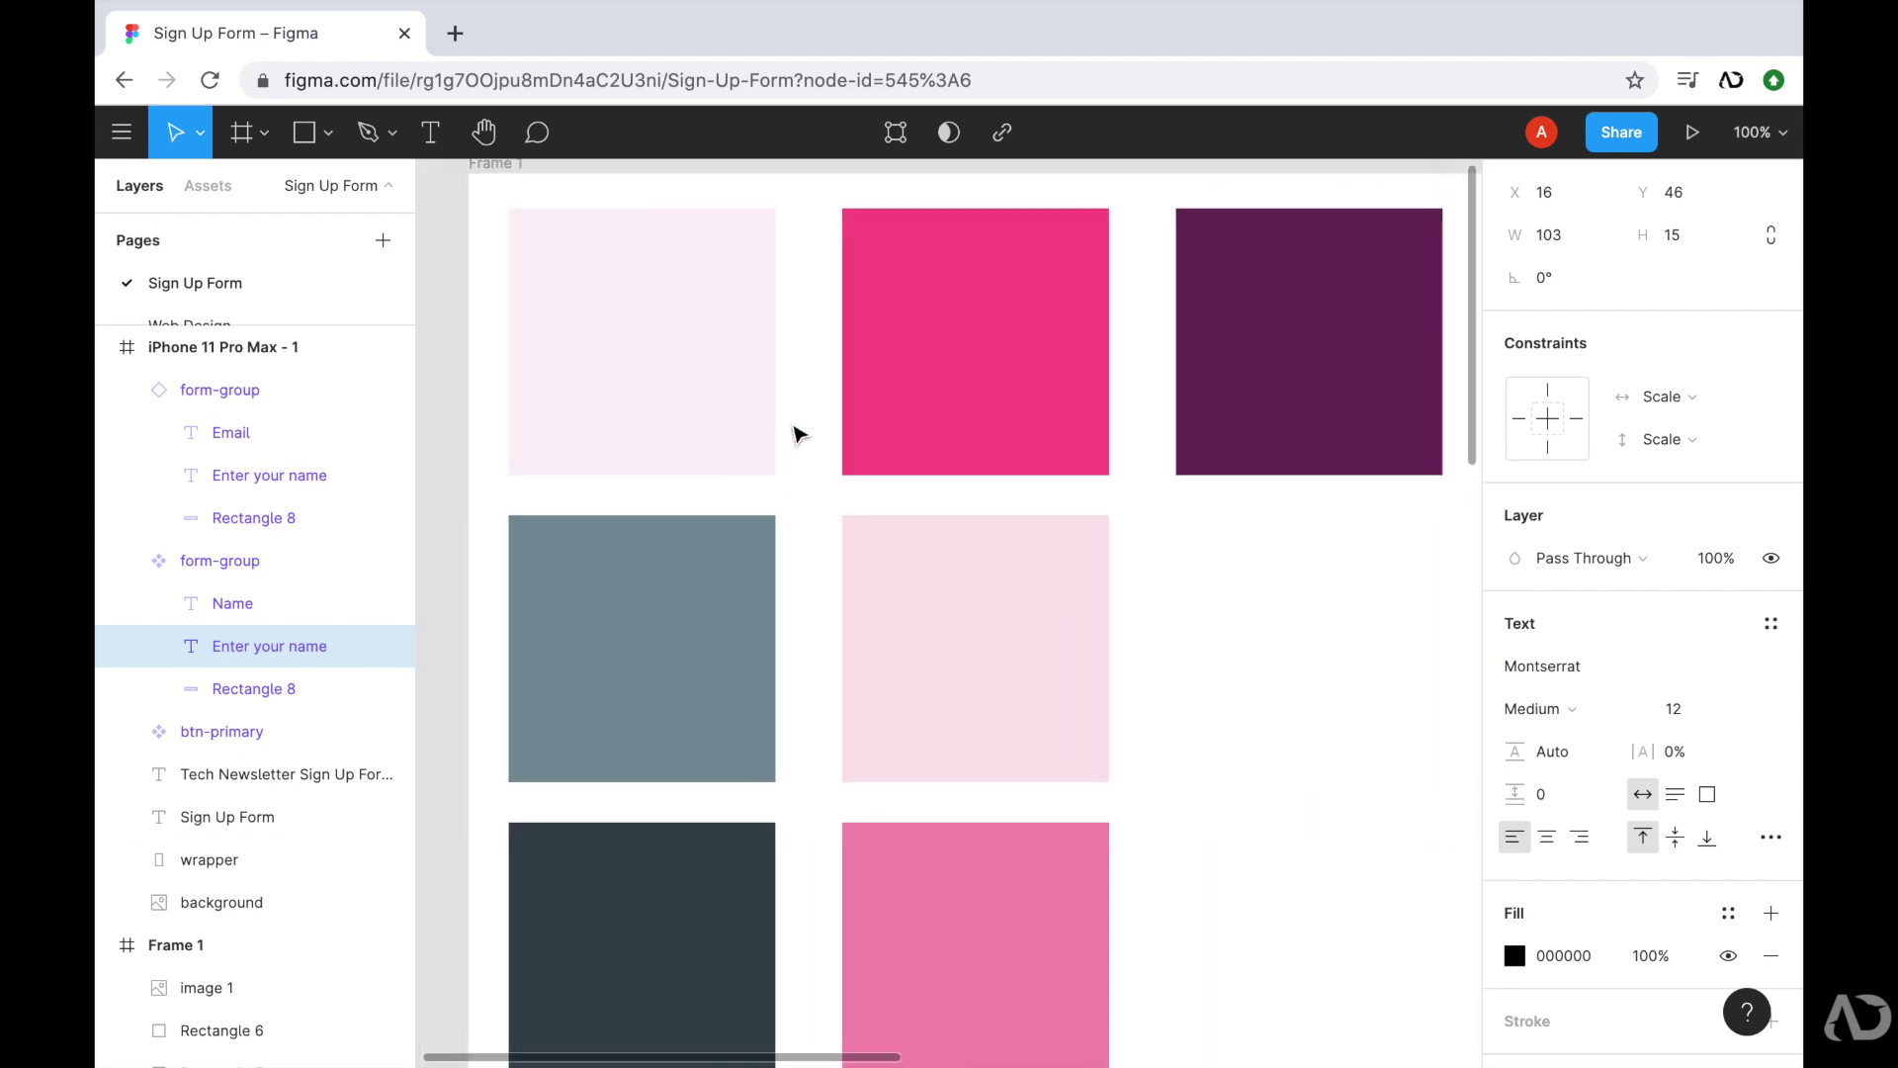
left_click(1515, 955)
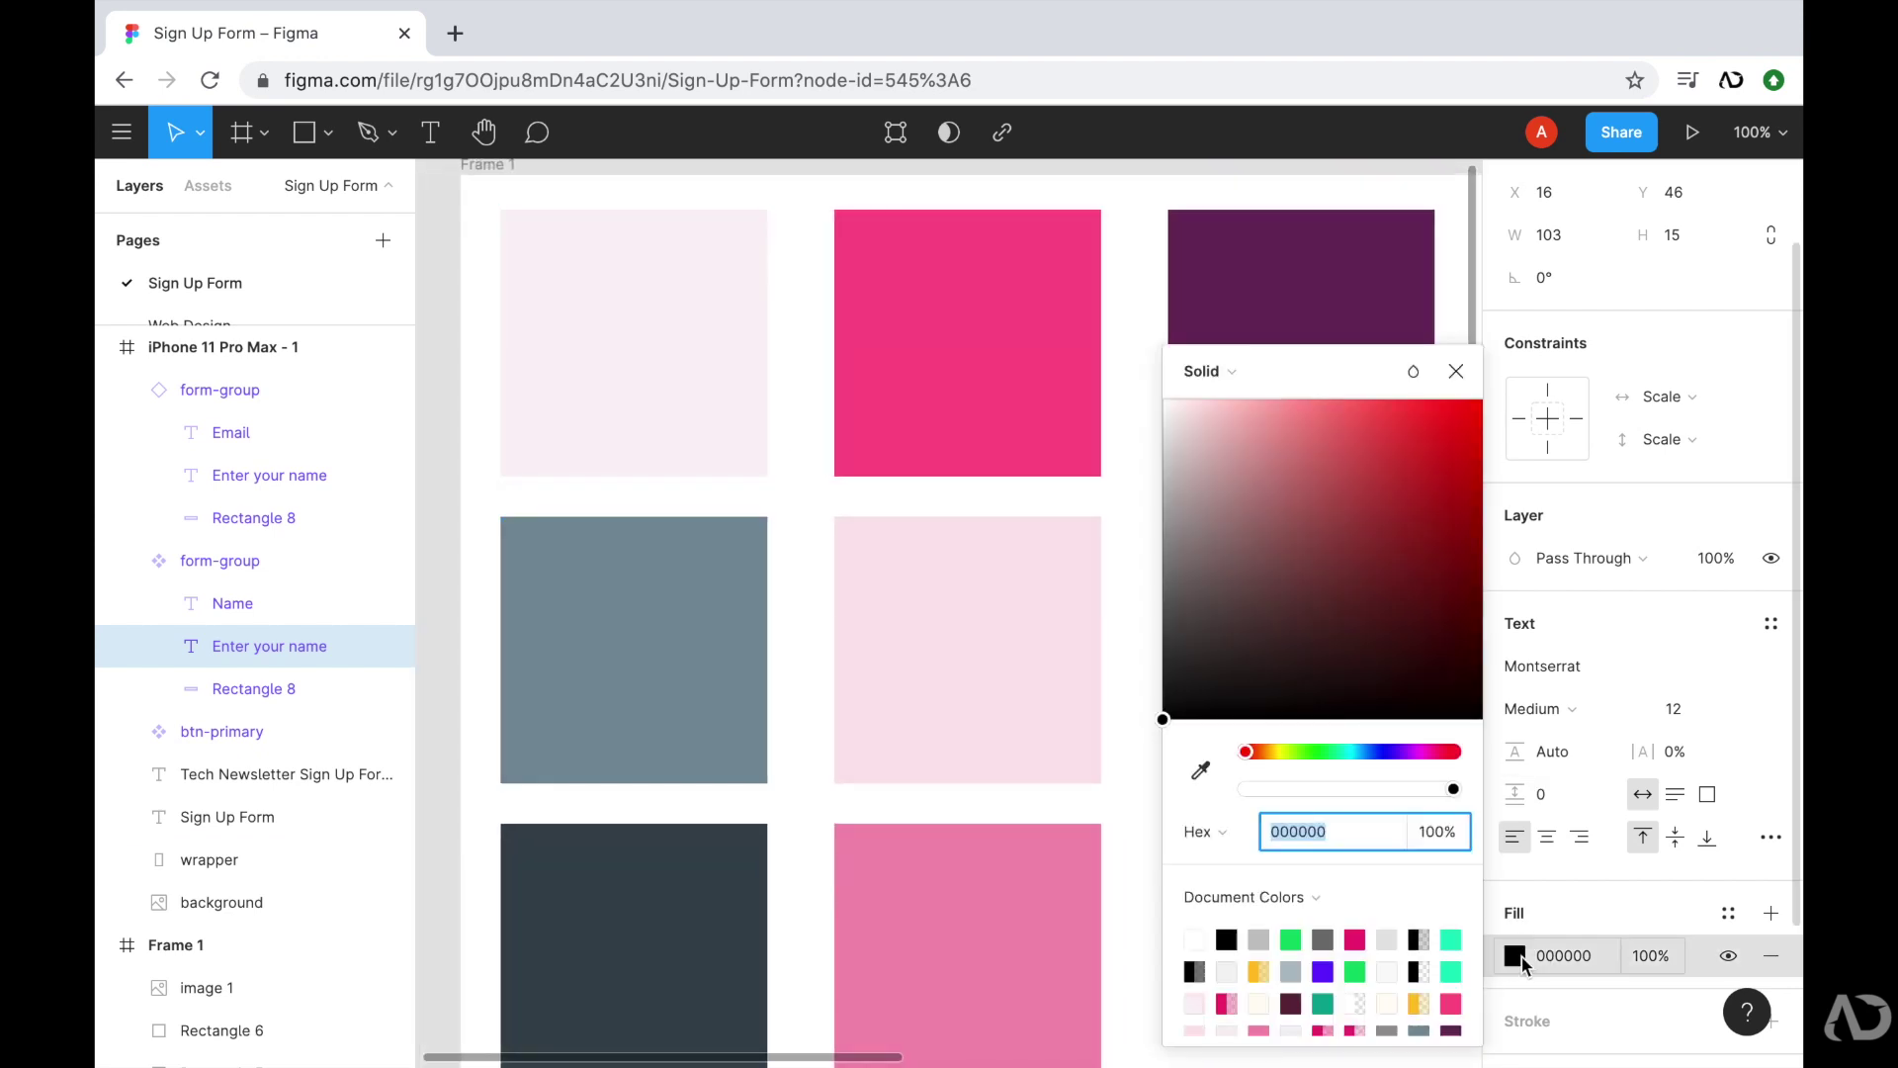
left_click(1204, 768)
left_click(643, 627)
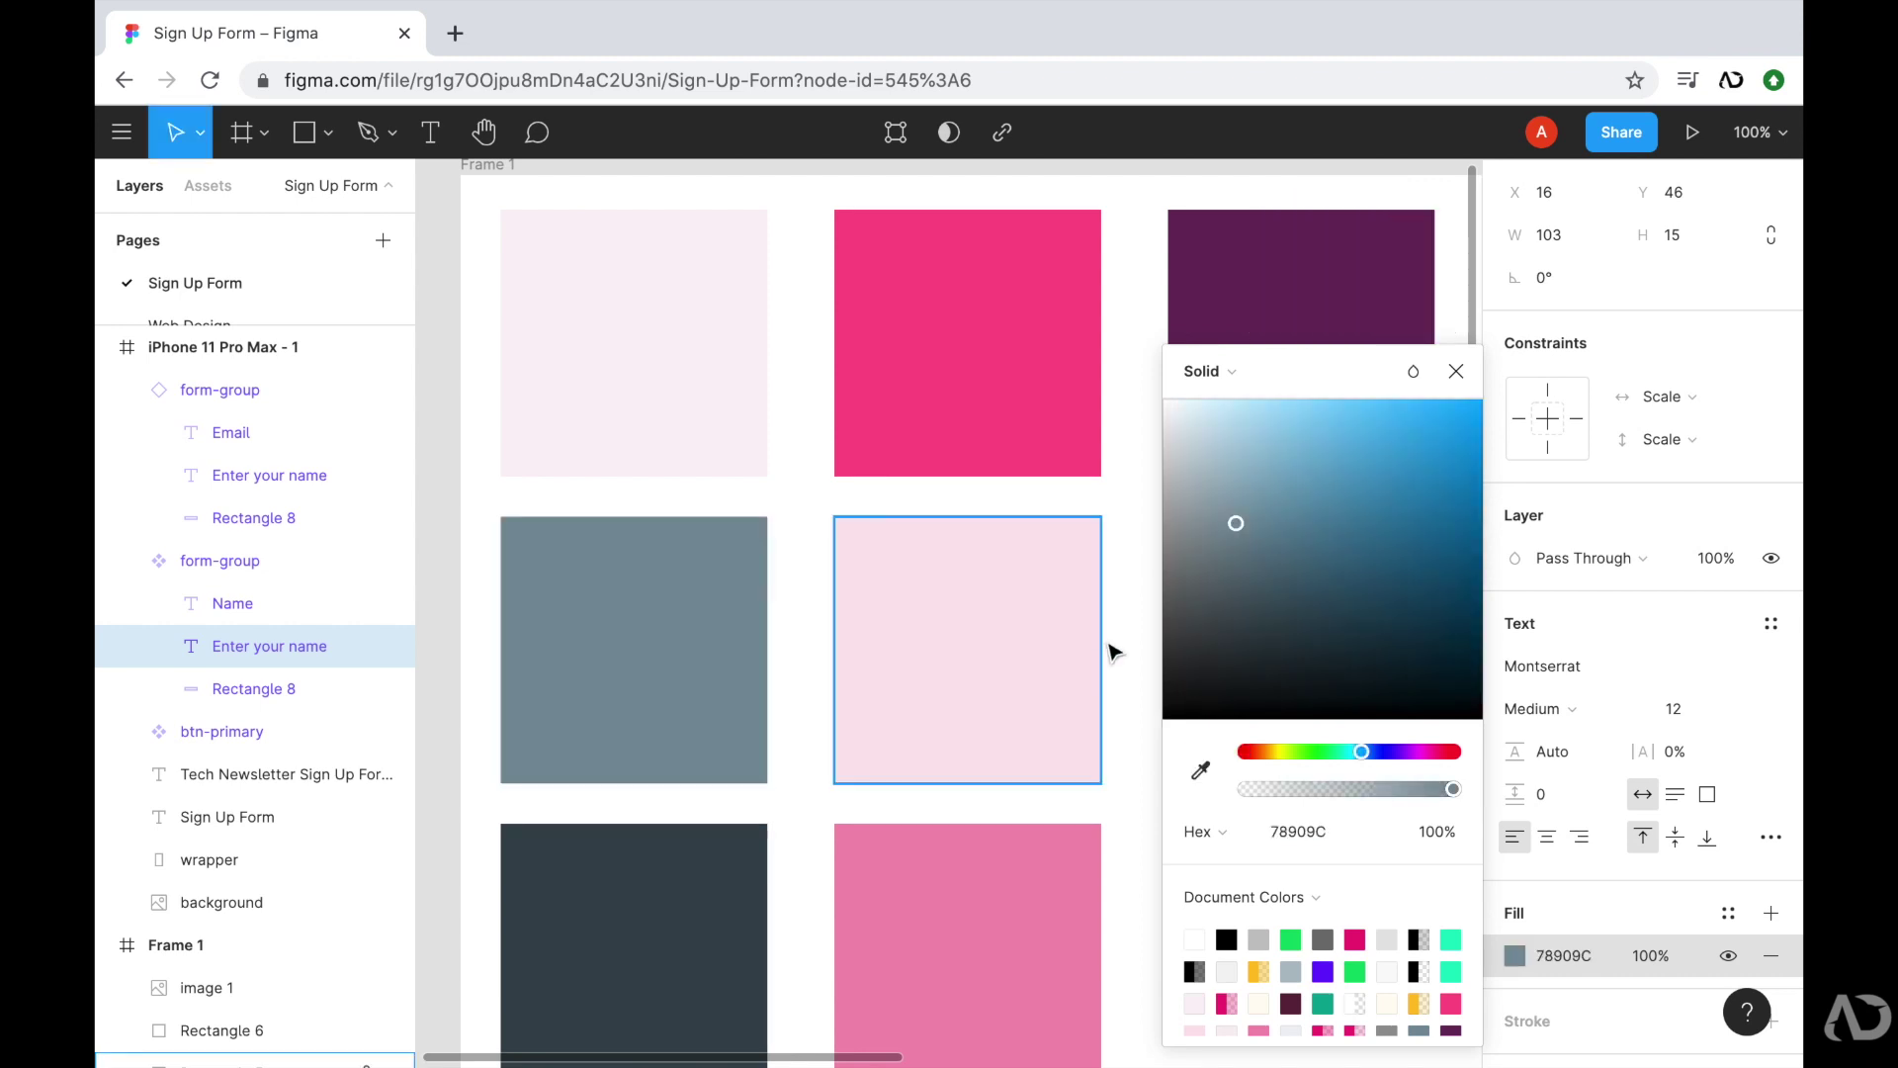
left_click(1140, 643)
- Reword the Email field's placeholder to 'Enter your email'
scroll(1140, 644, "right", 10)
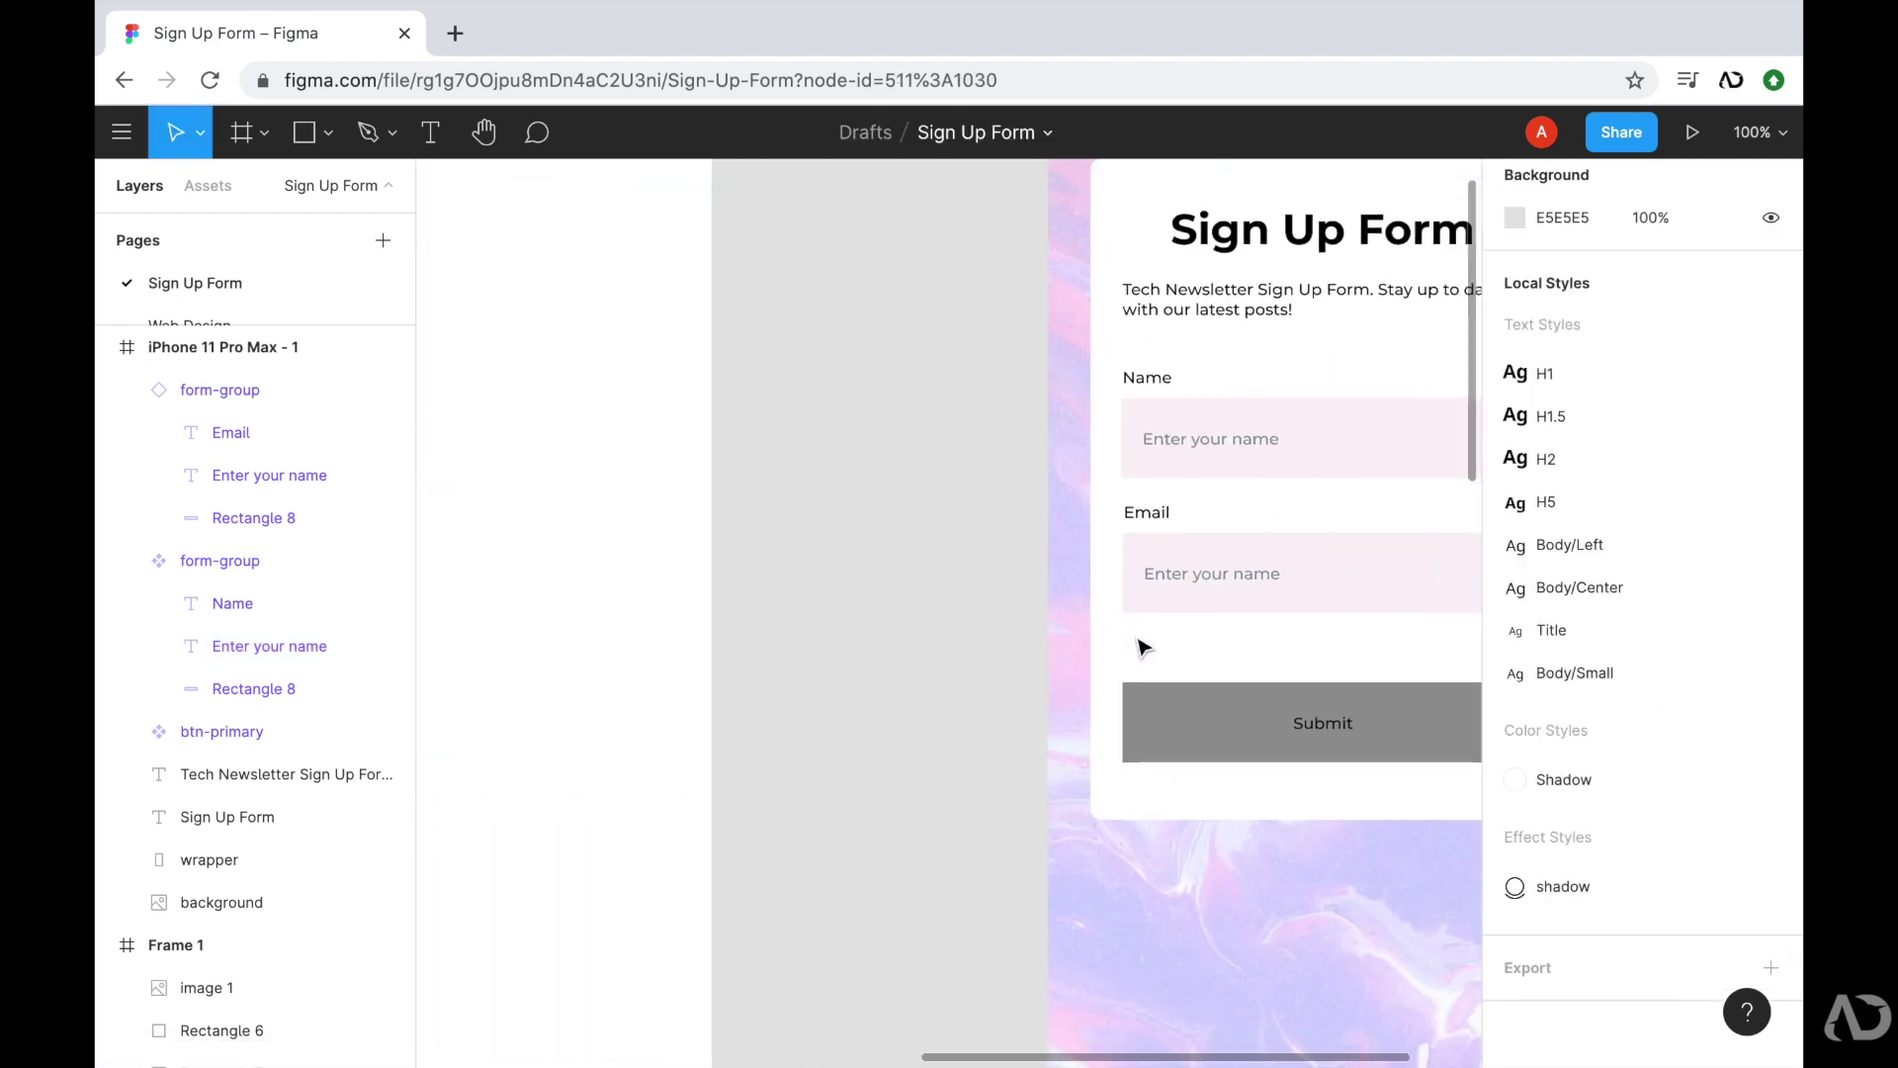
scroll(1141, 646, "right", 5)
scroll(1142, 645, "up", 2)
left_click(1163, 690)
double_click(961, 684)
double_click(961, 684)
type("Enter your email")
key("Escape")
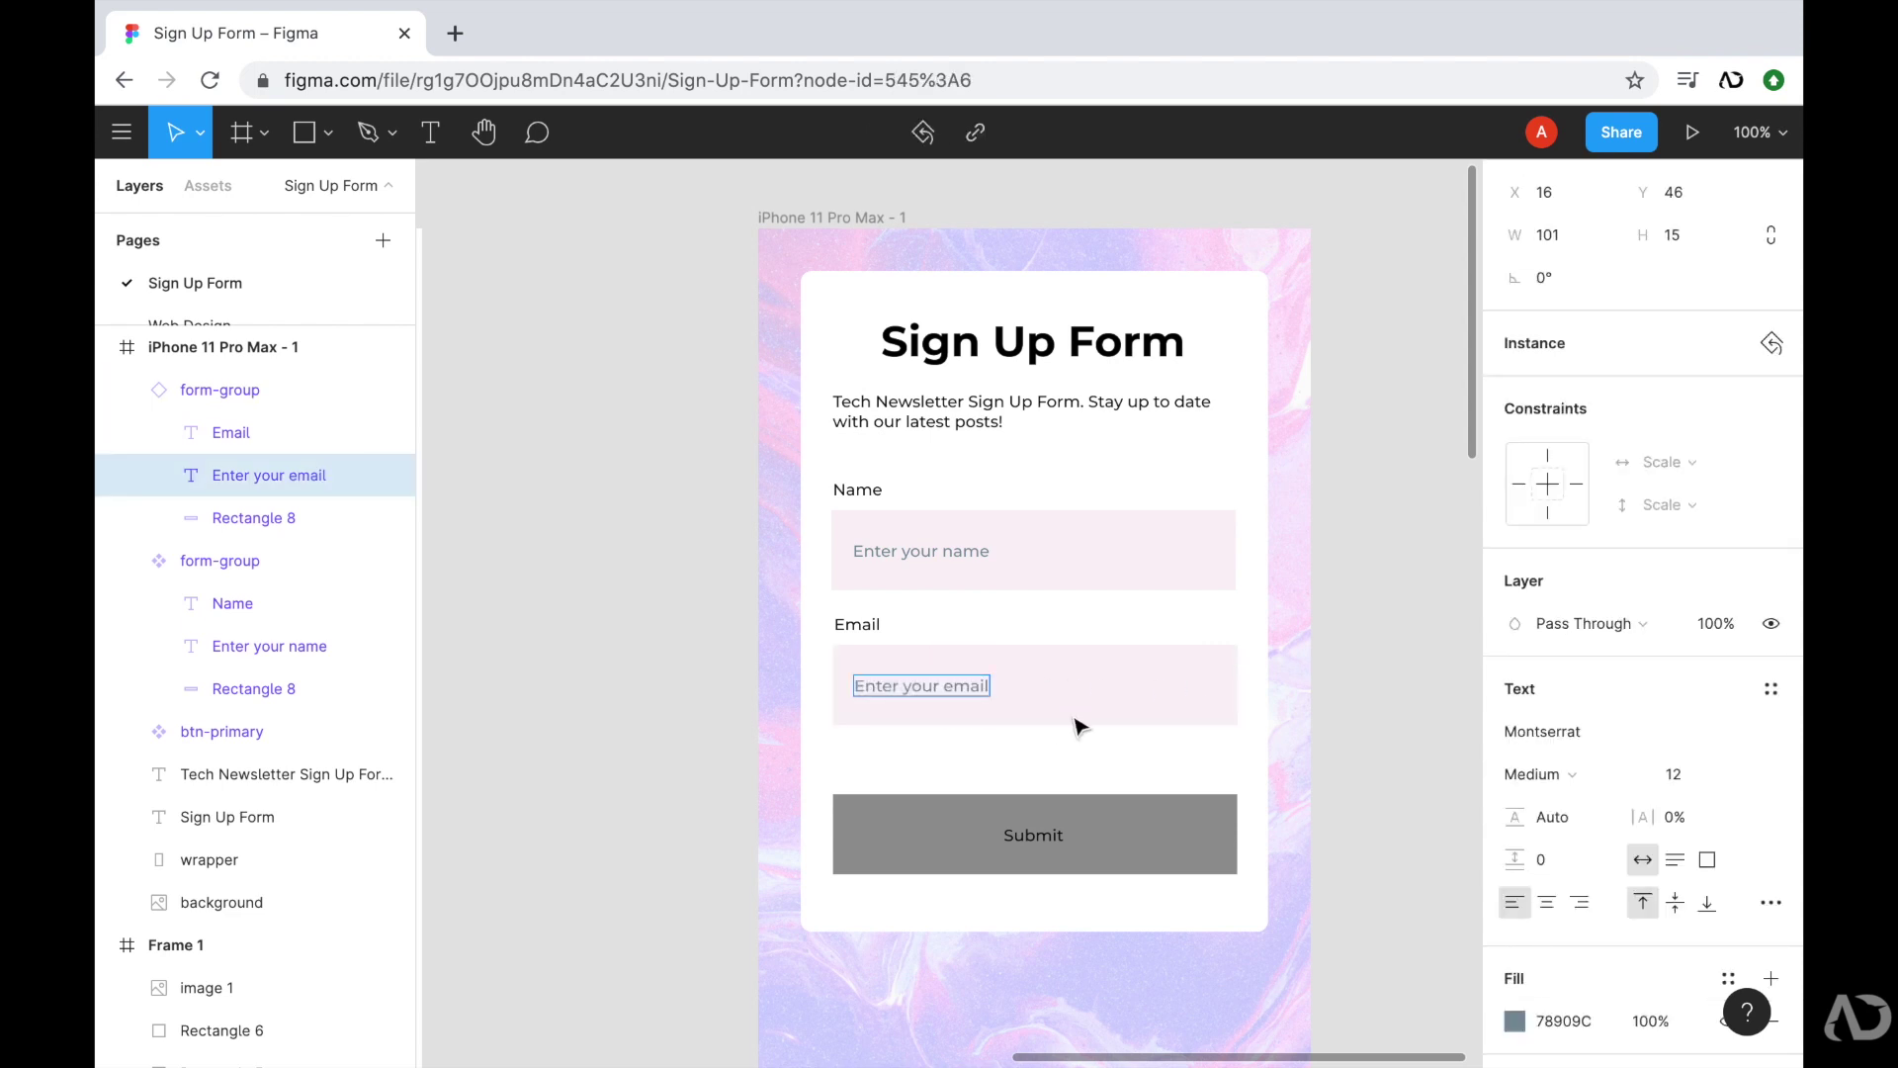
- Fill the Submit button's rectangle with the bright pink swatch colour
left_click(1390, 712)
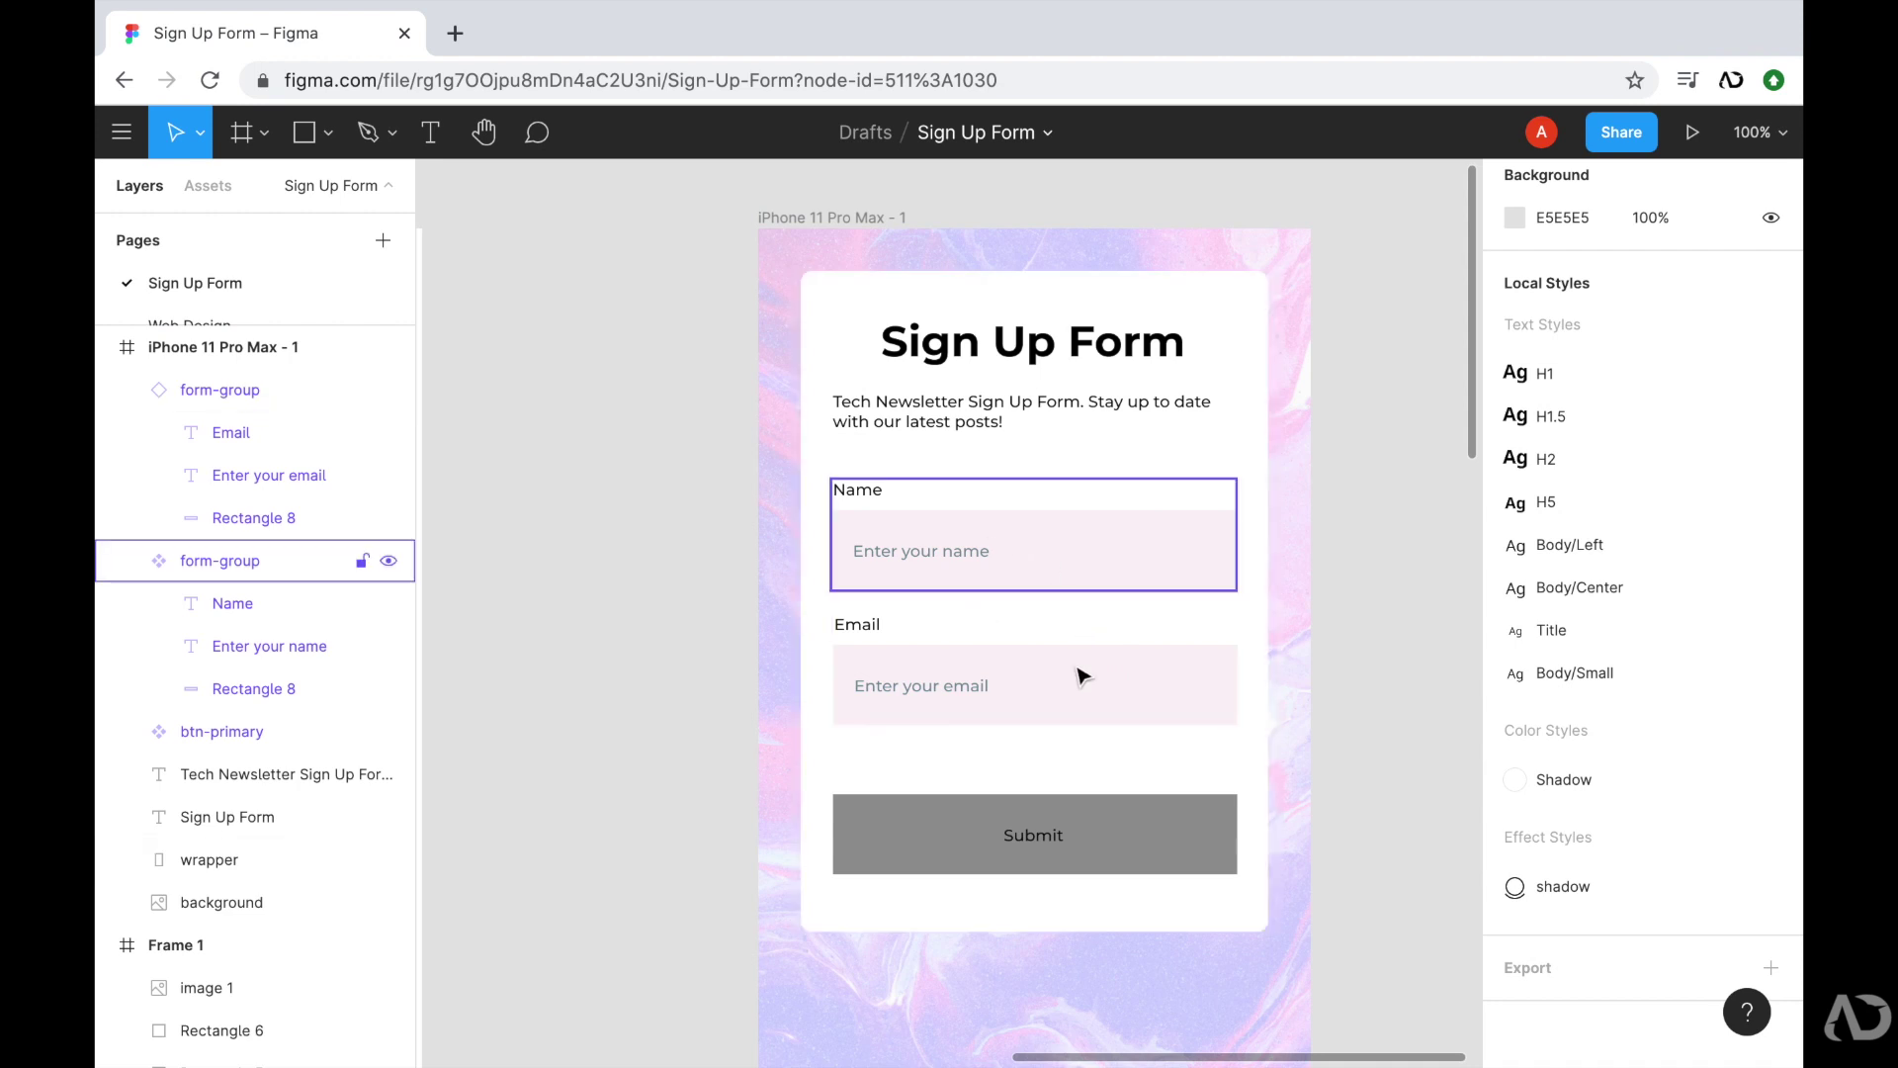
scroll(1035, 936, "up", 5)
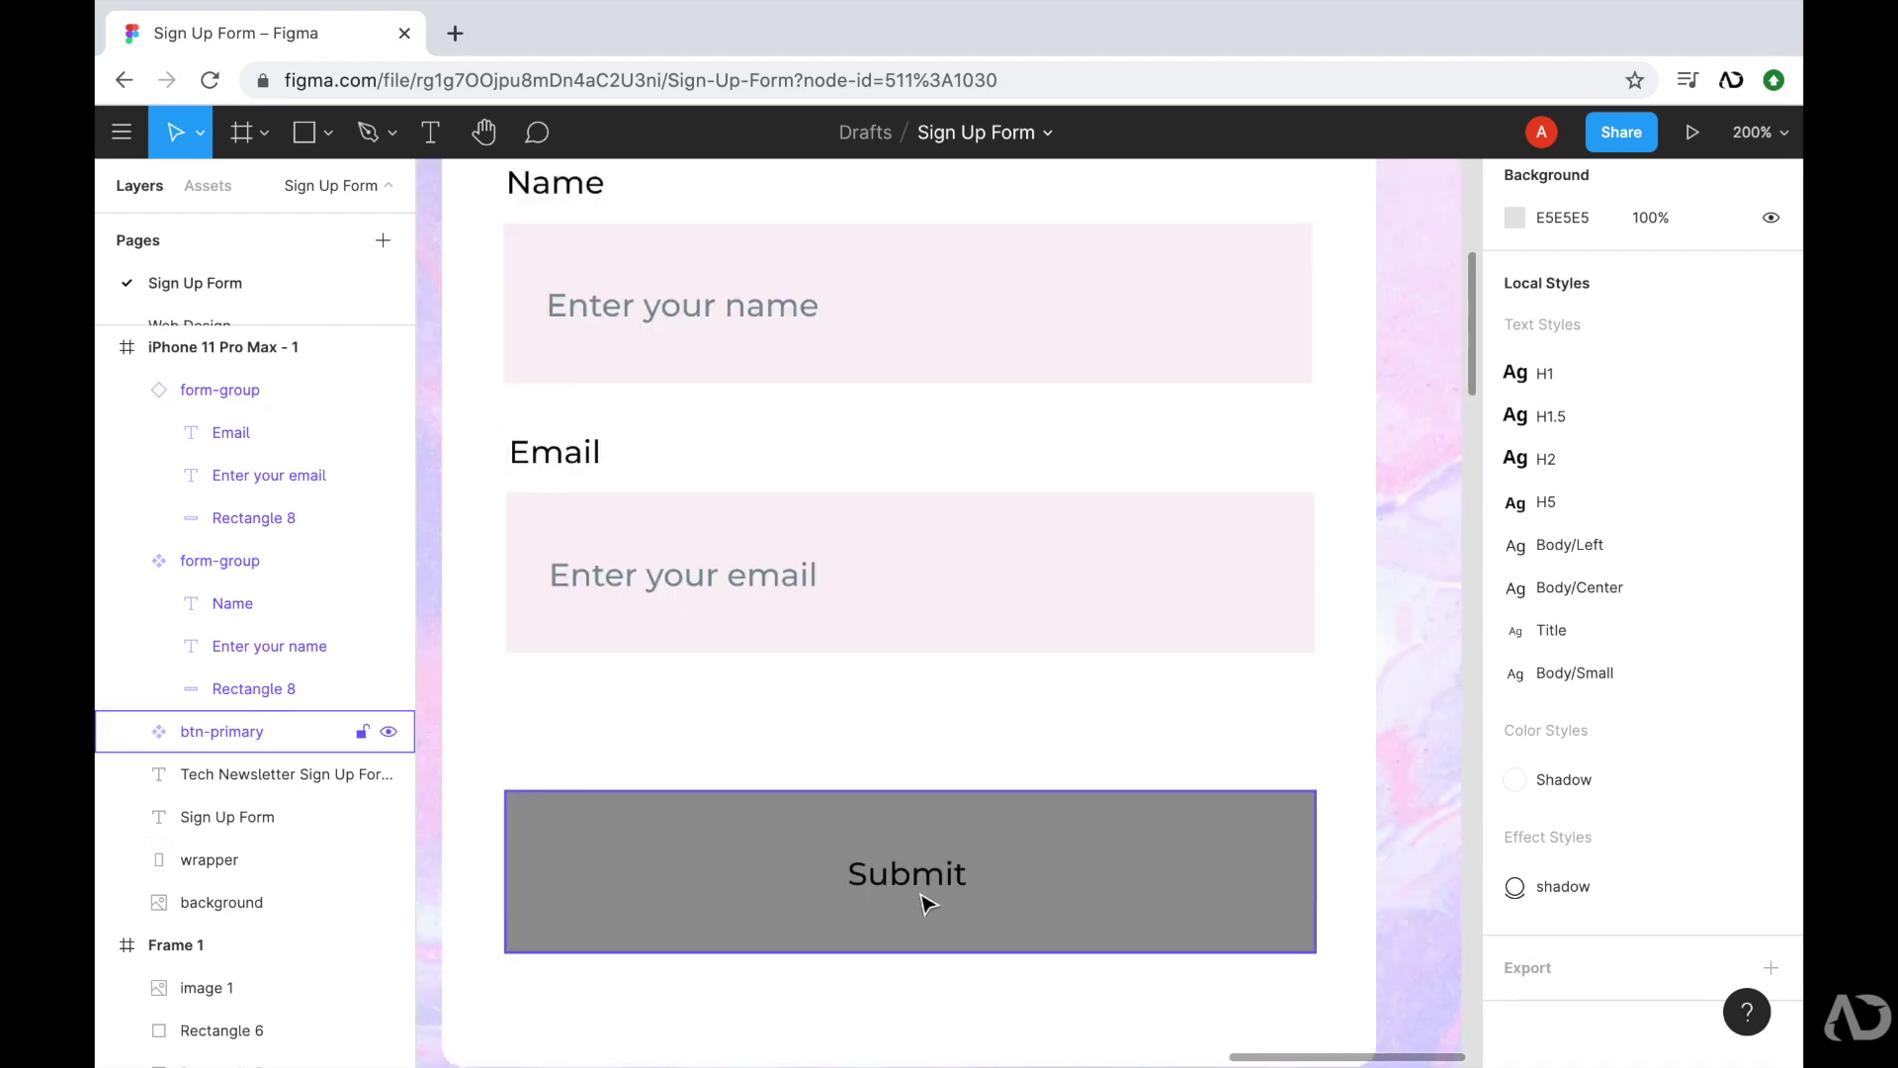
double_click(1012, 823)
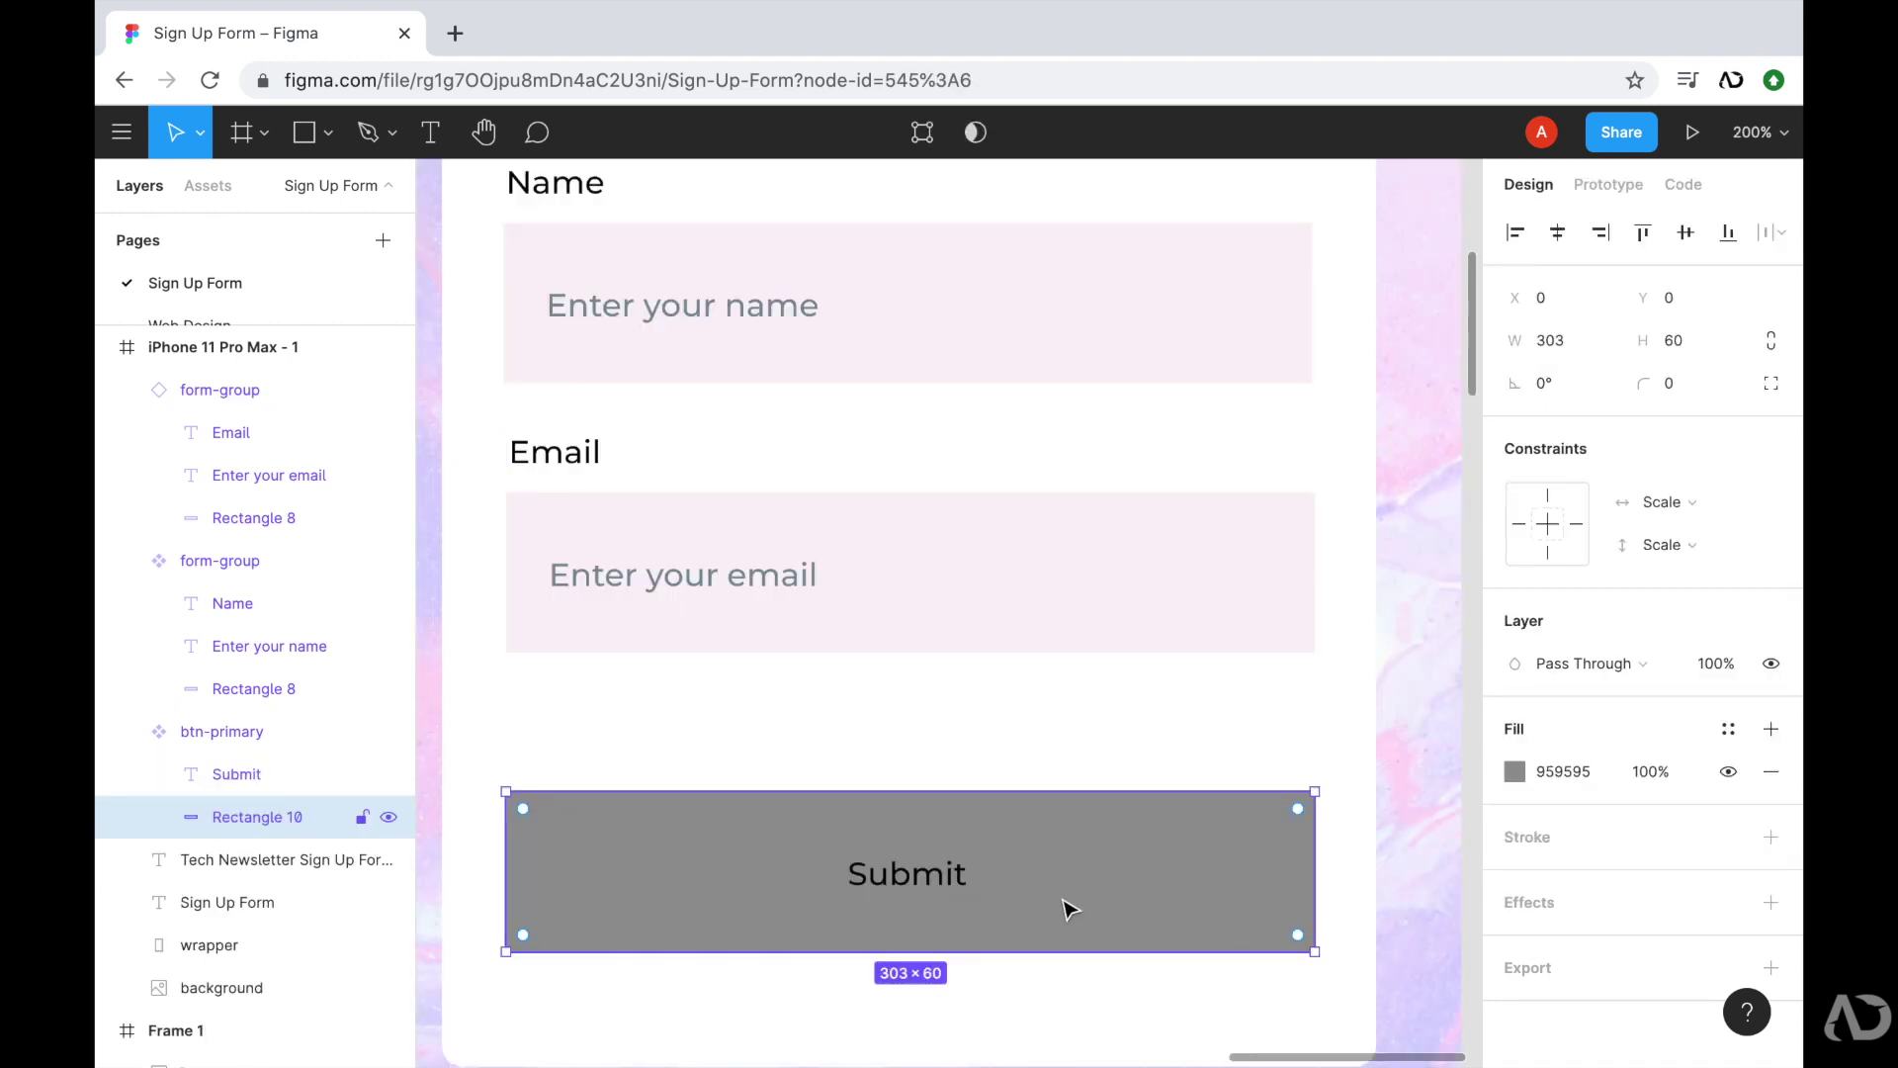
scroll(1067, 908, "down", 10)
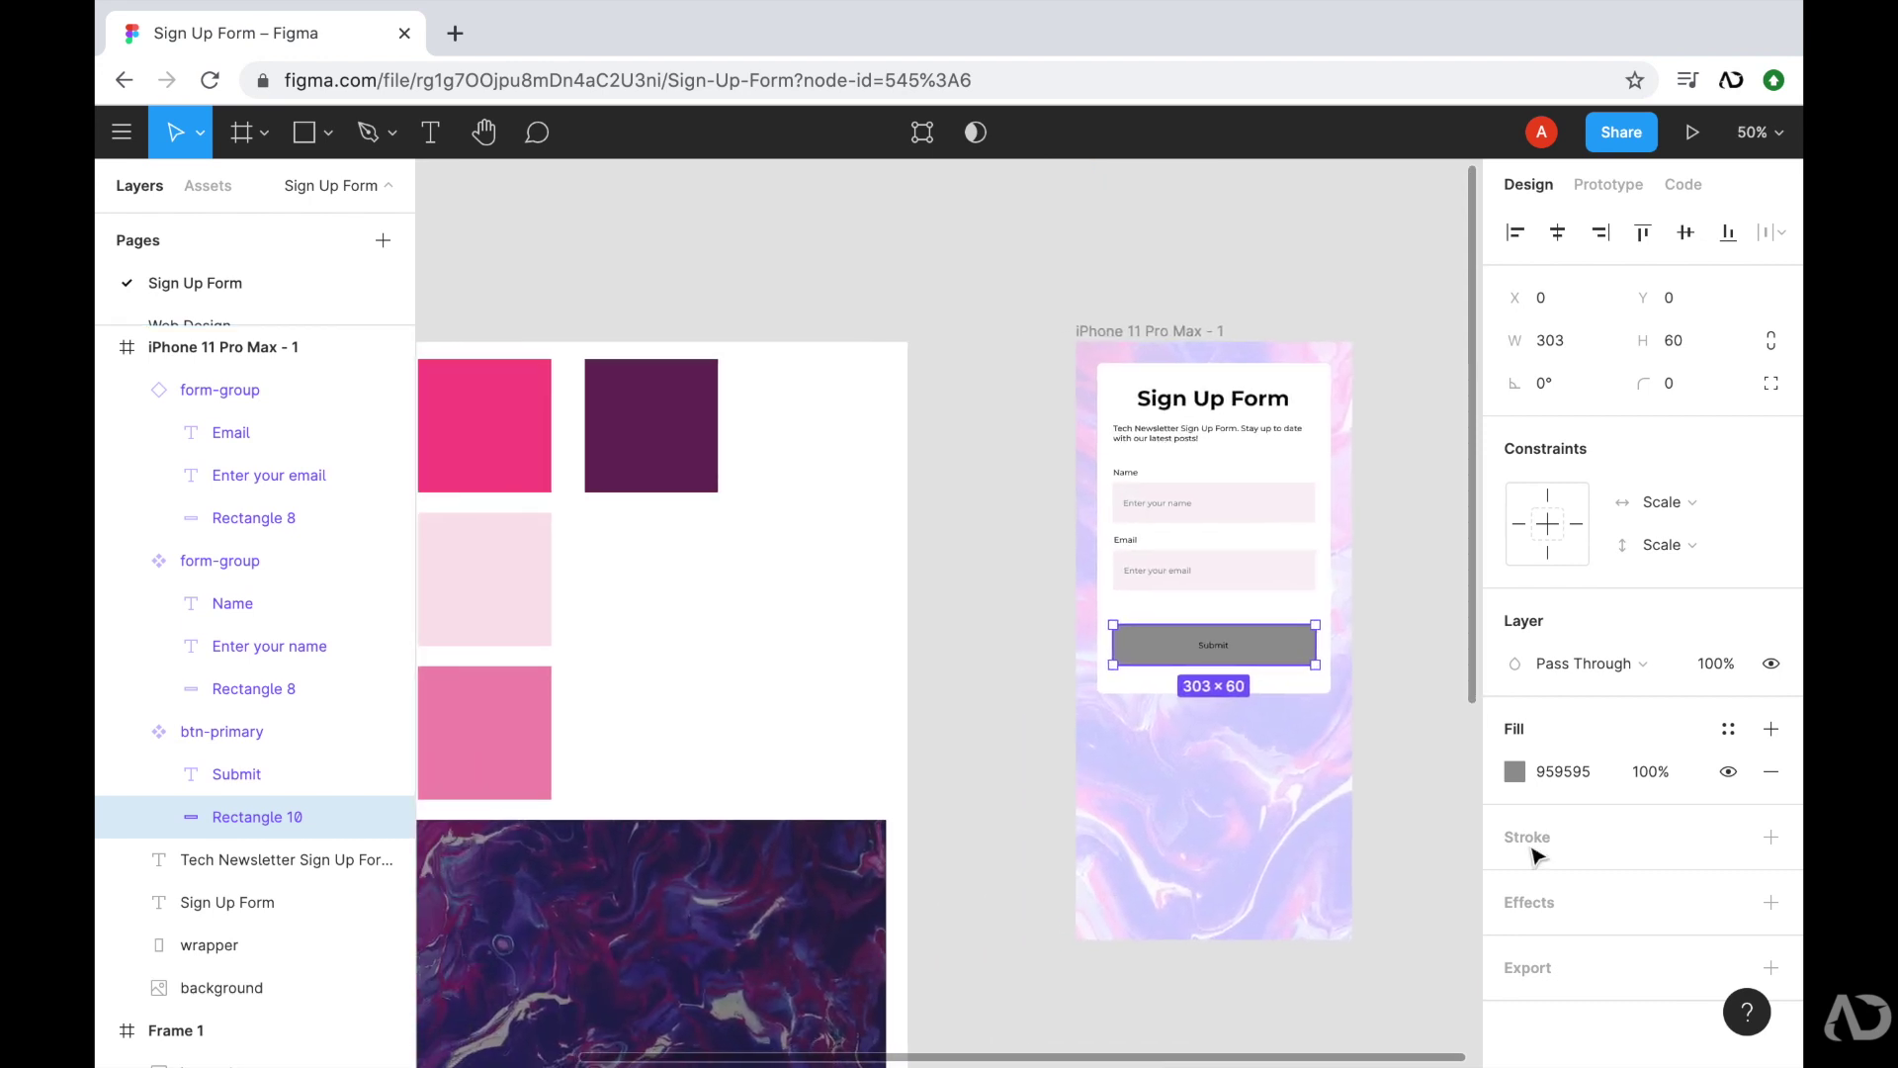
left_click(1514, 771)
left_click(1200, 770)
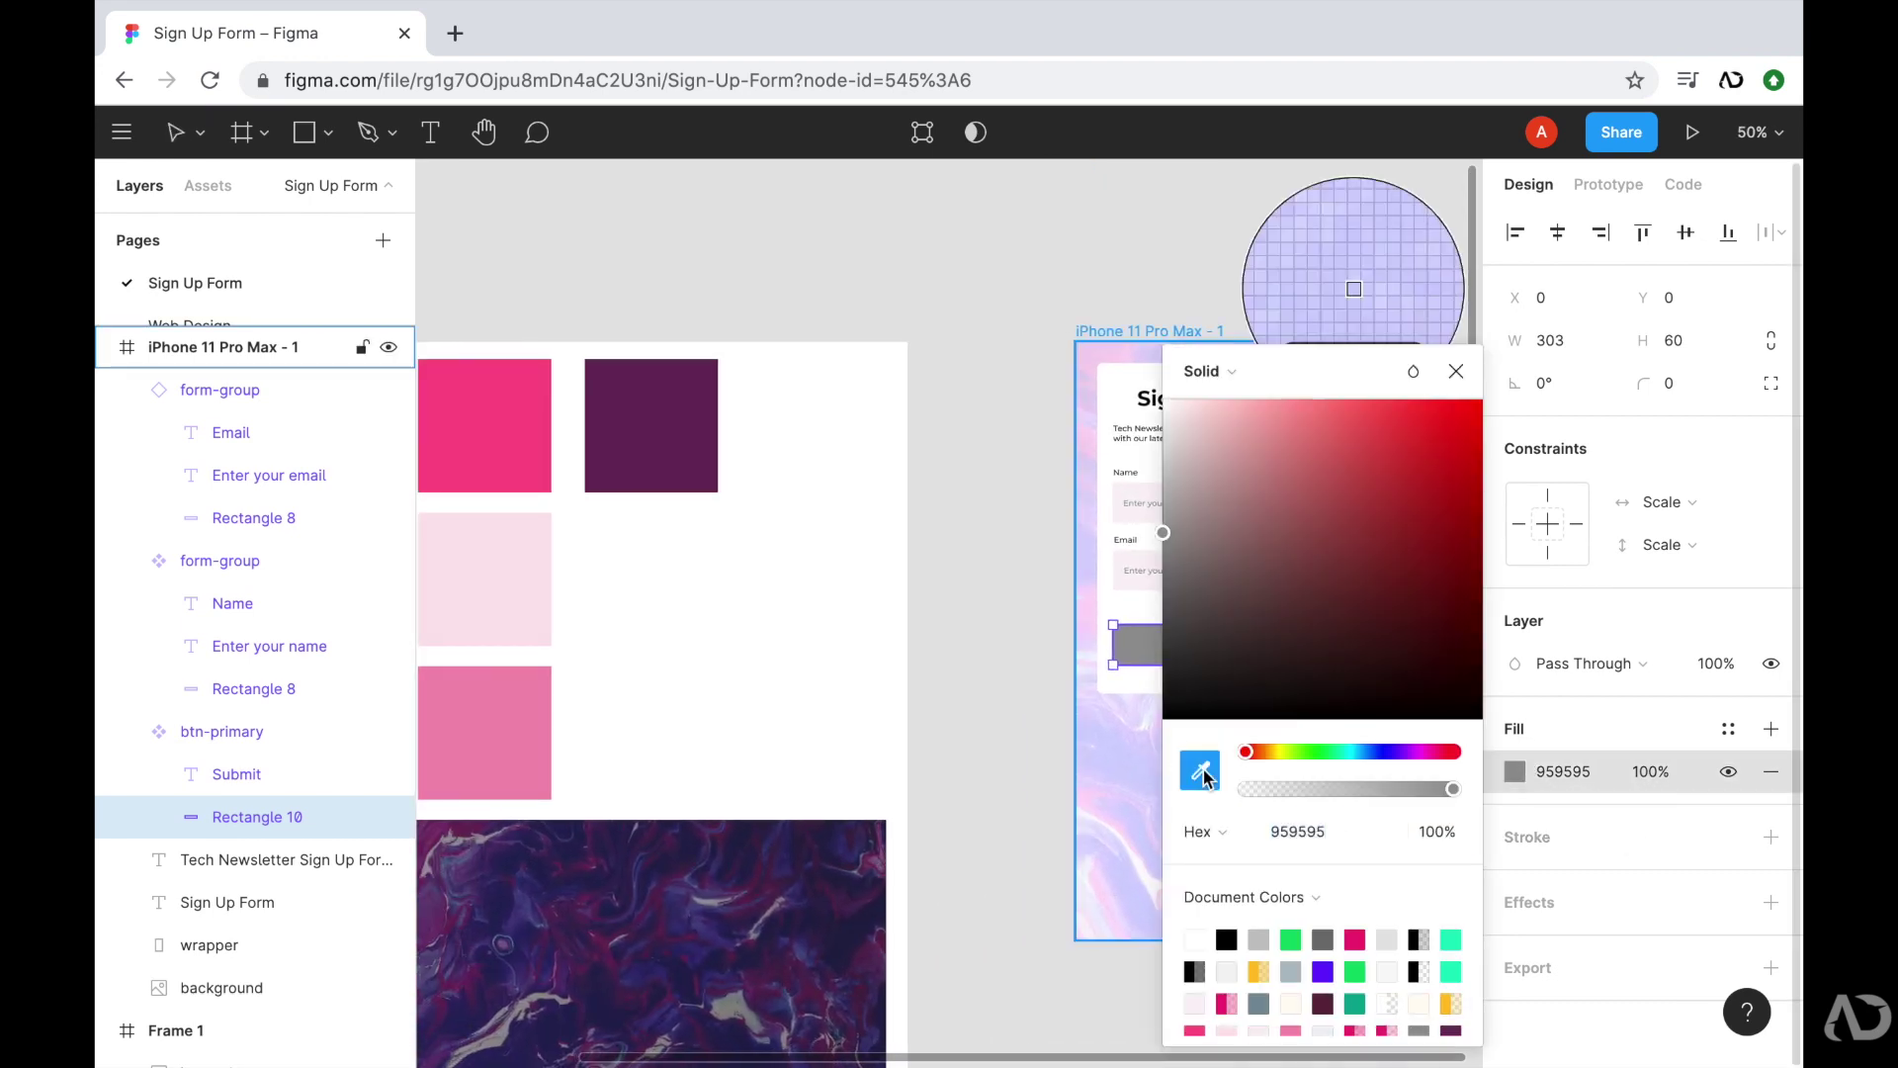
left_click(510, 402)
- Make the Submit label white FFFFFF and Bold
double_click(1172, 623)
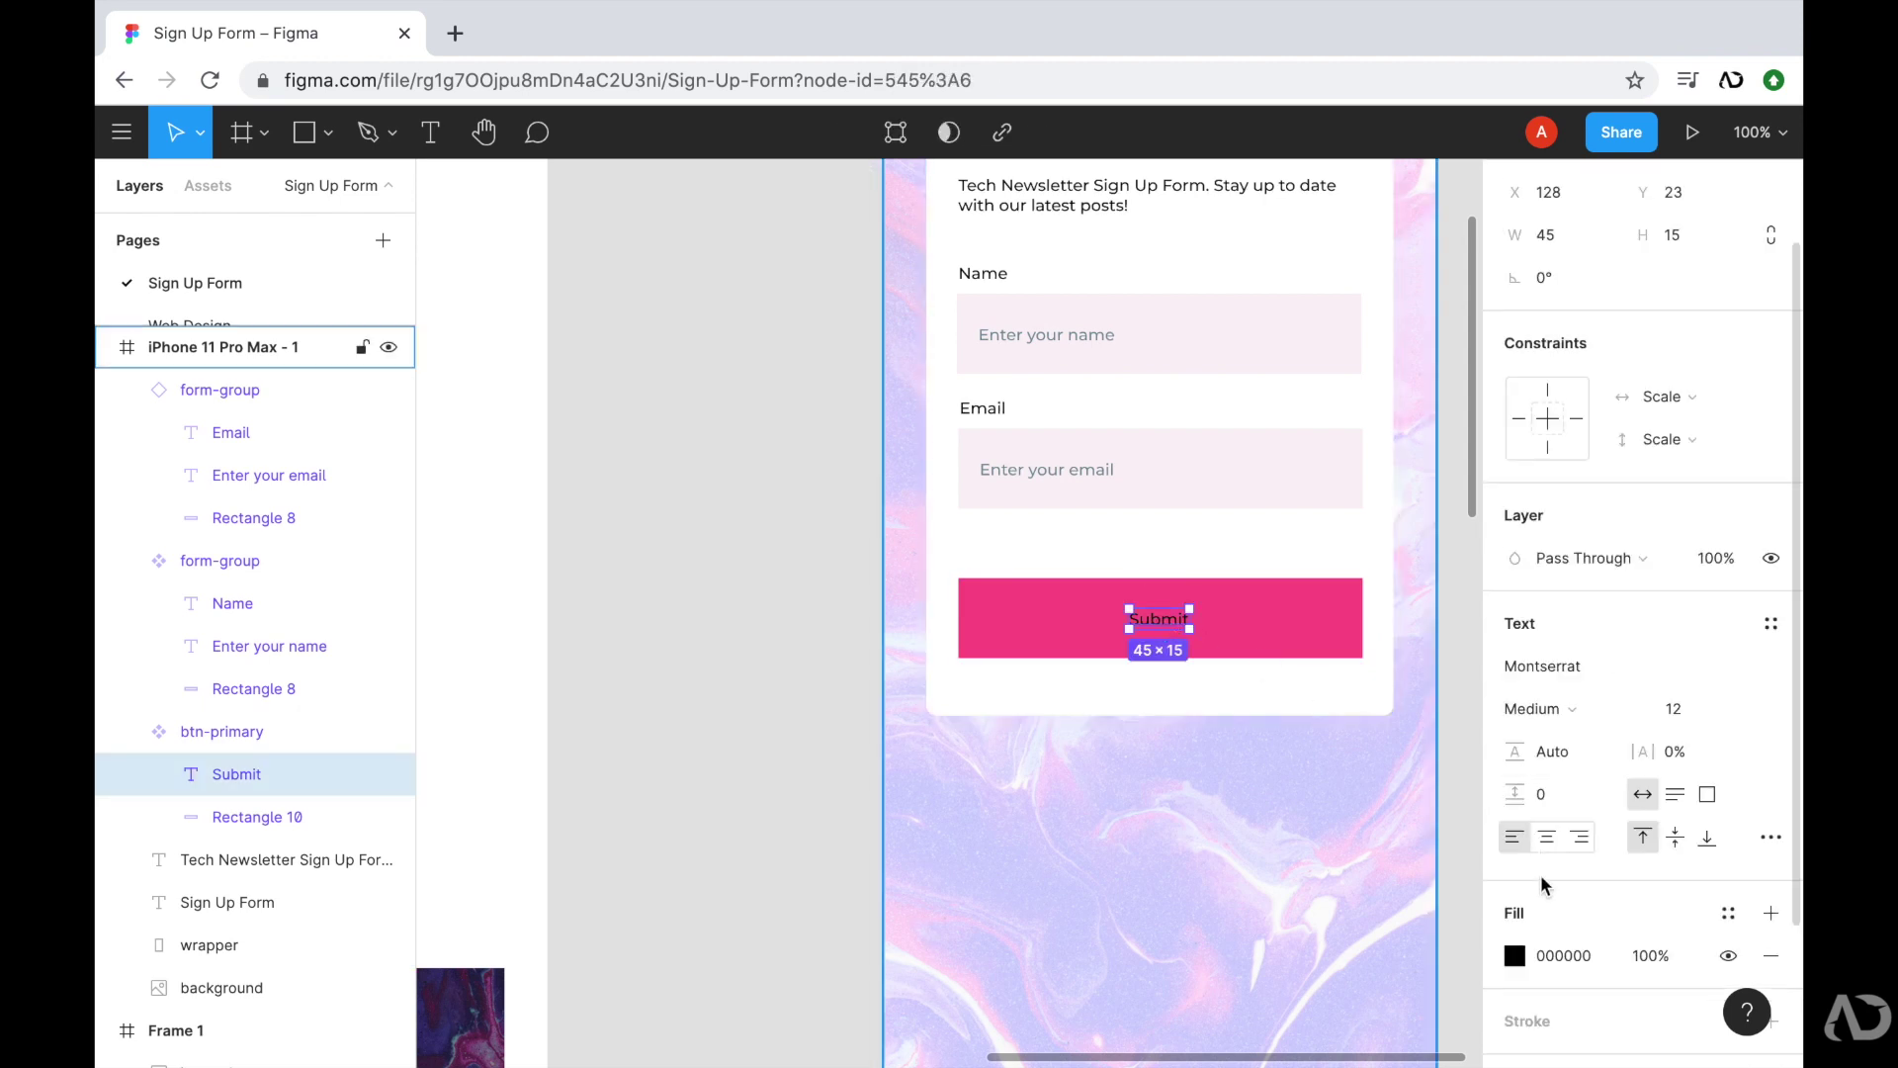
left_click(1514, 955)
left_click_drag(1272, 480, 1035, 232)
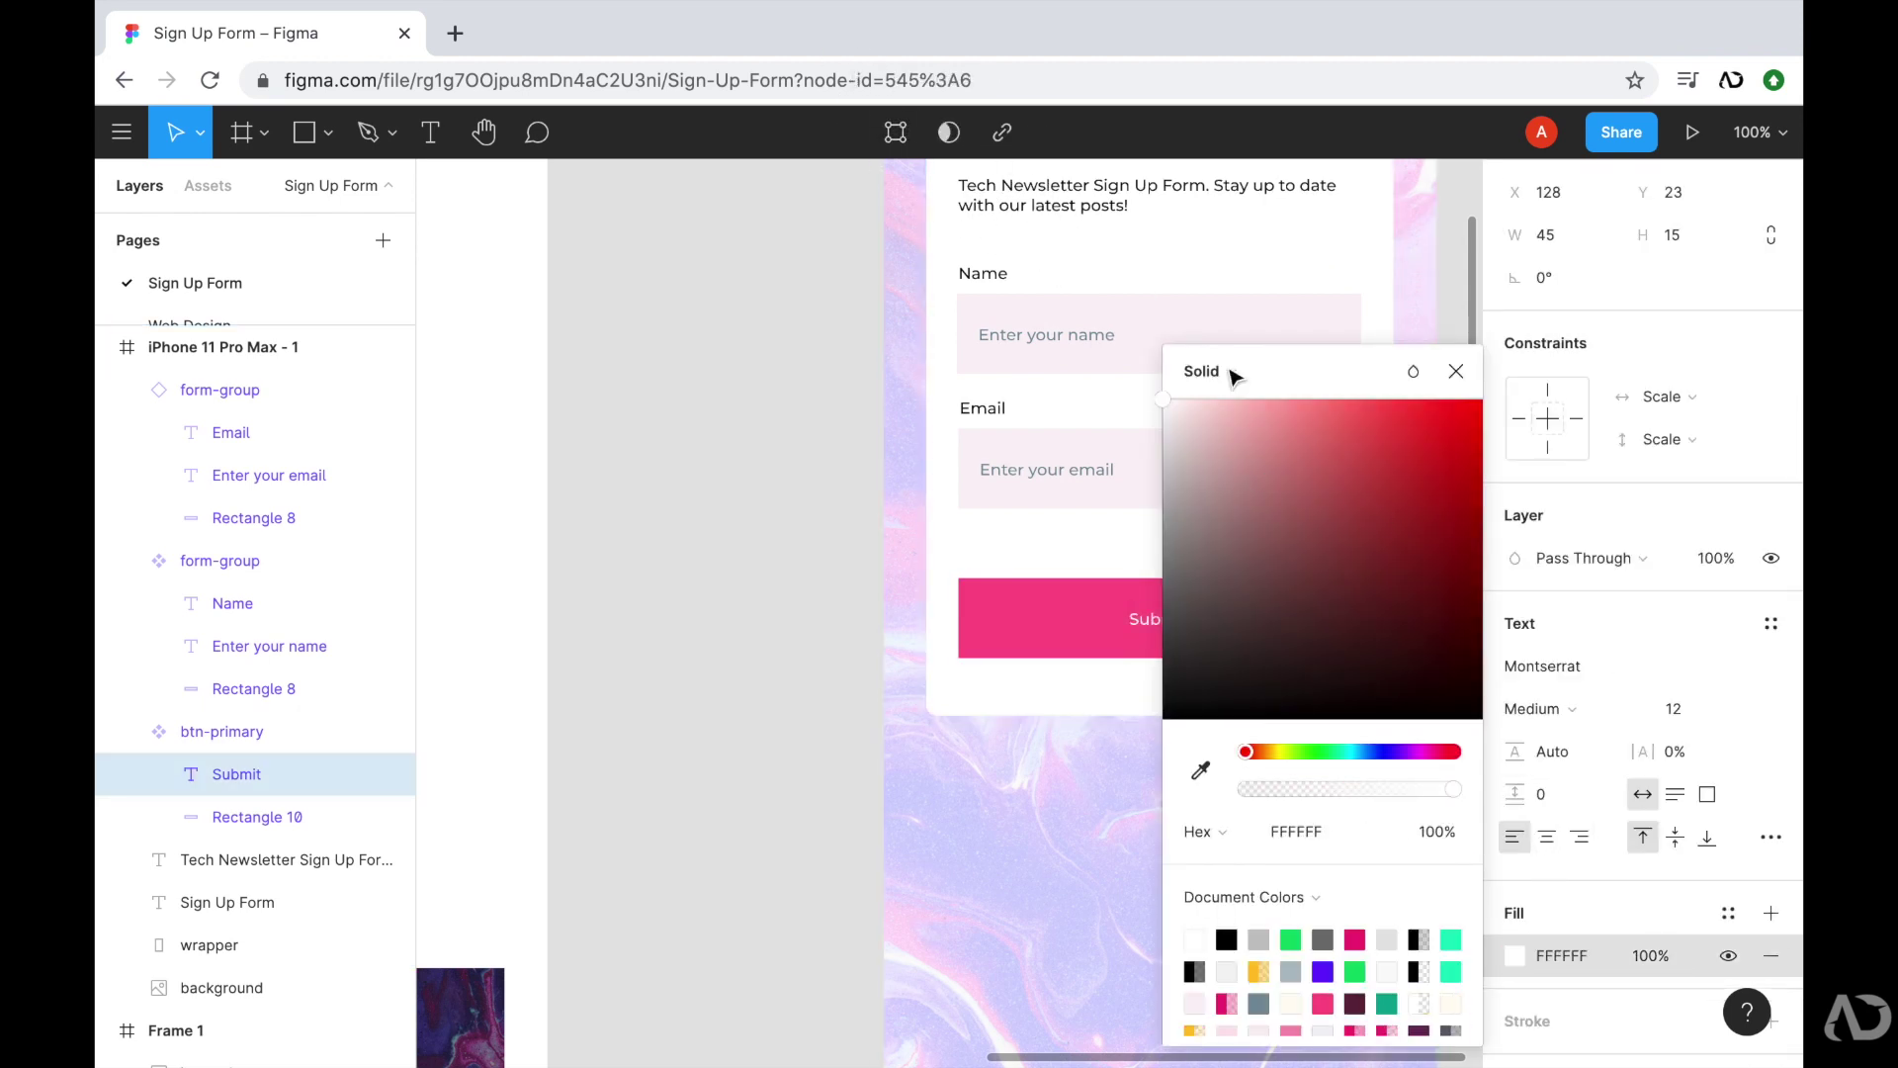
left_click(1693, 630)
left_click(1542, 708)
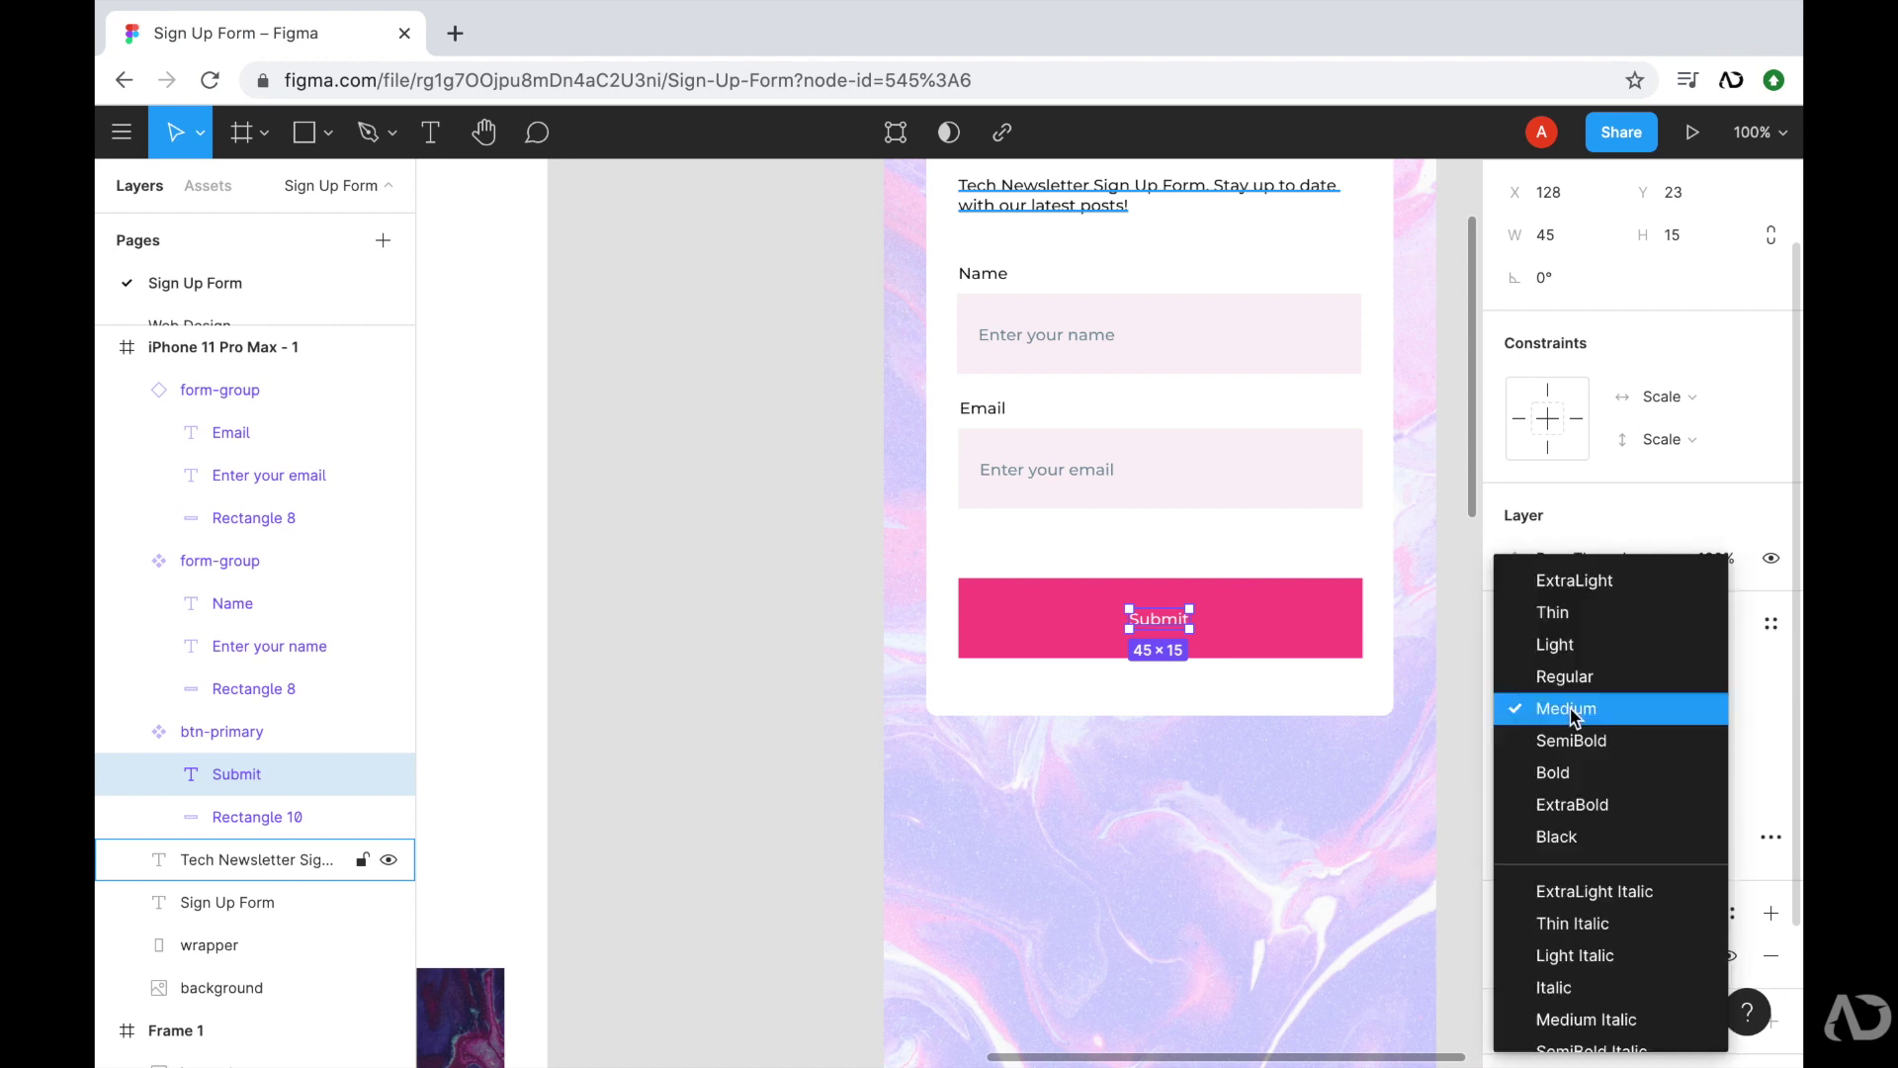
left_click(1580, 774)
left_click(1283, 728)
scroll(1350, 939, "up", 3)
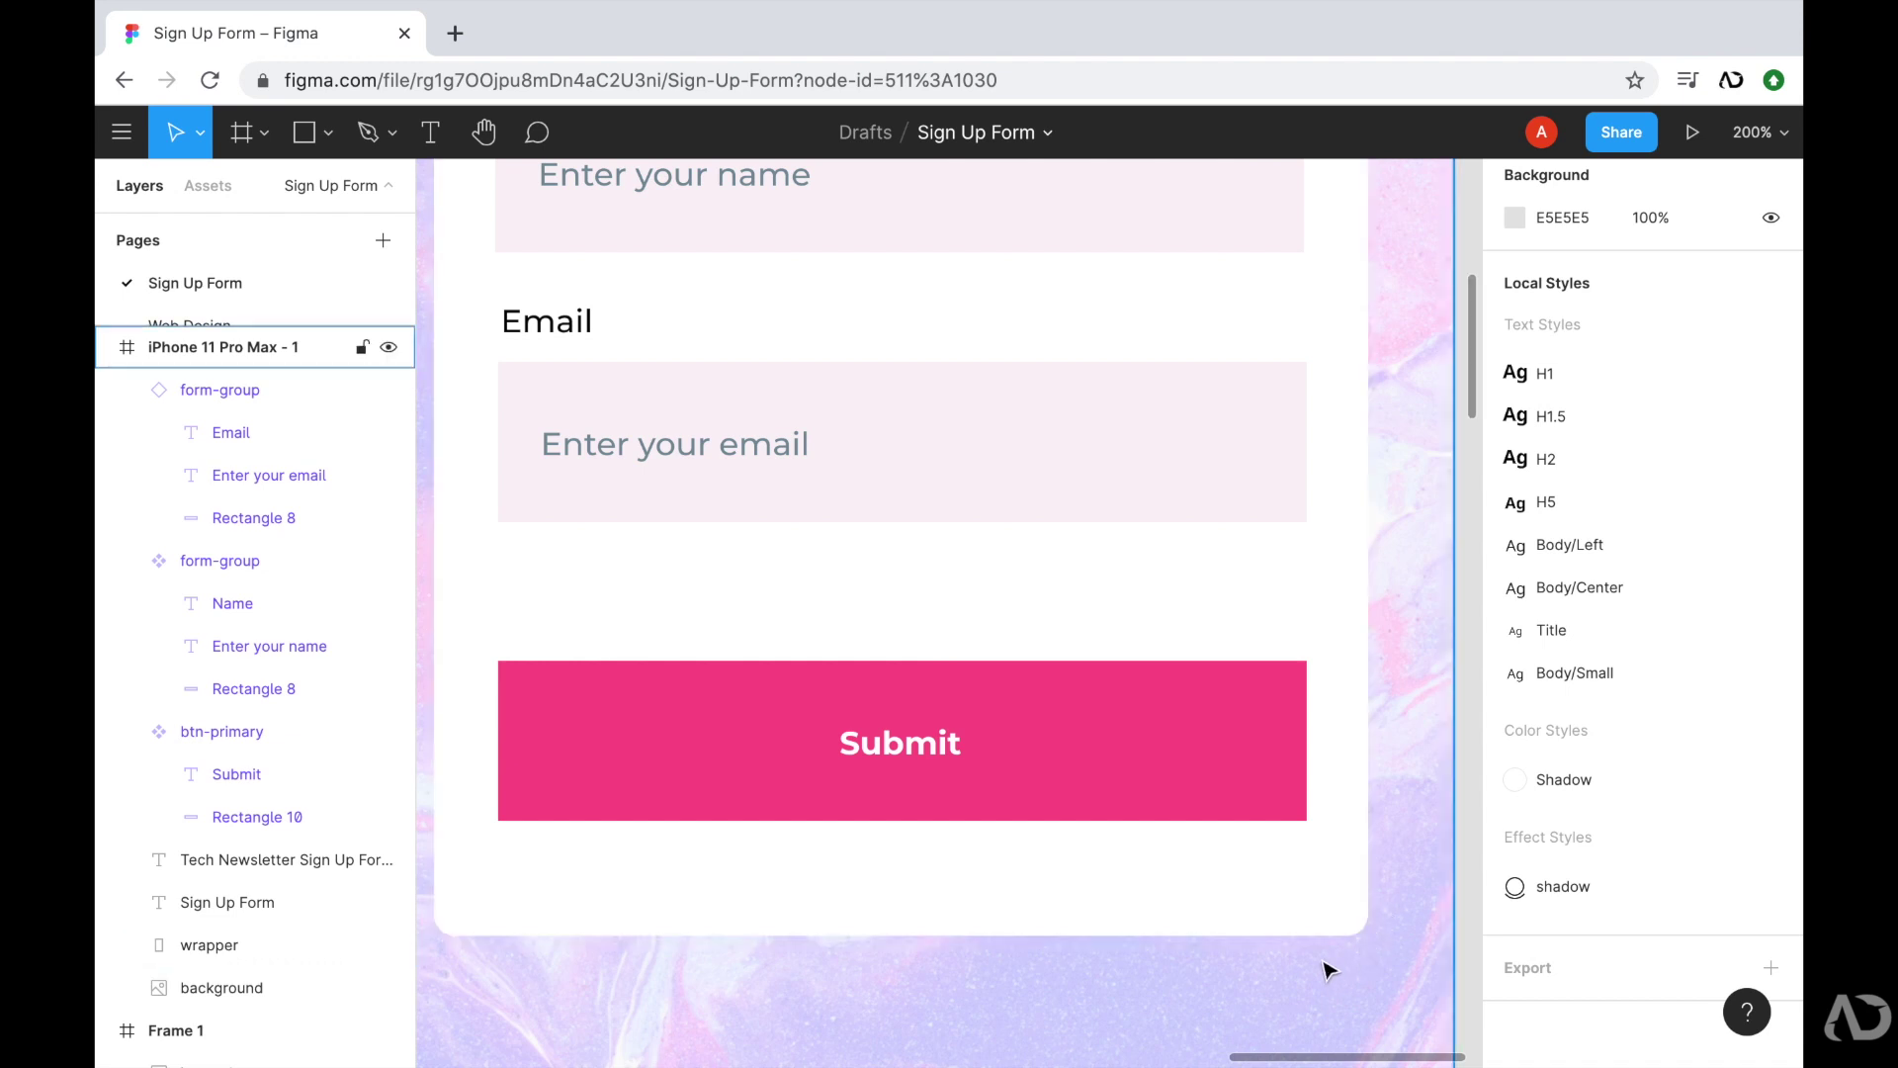
- Give the Submit button and input boxes an 8 px corner radius
left_click(1269, 737)
left_click(1686, 384)
type("8")
key("Return")
left_click(1258, 453)
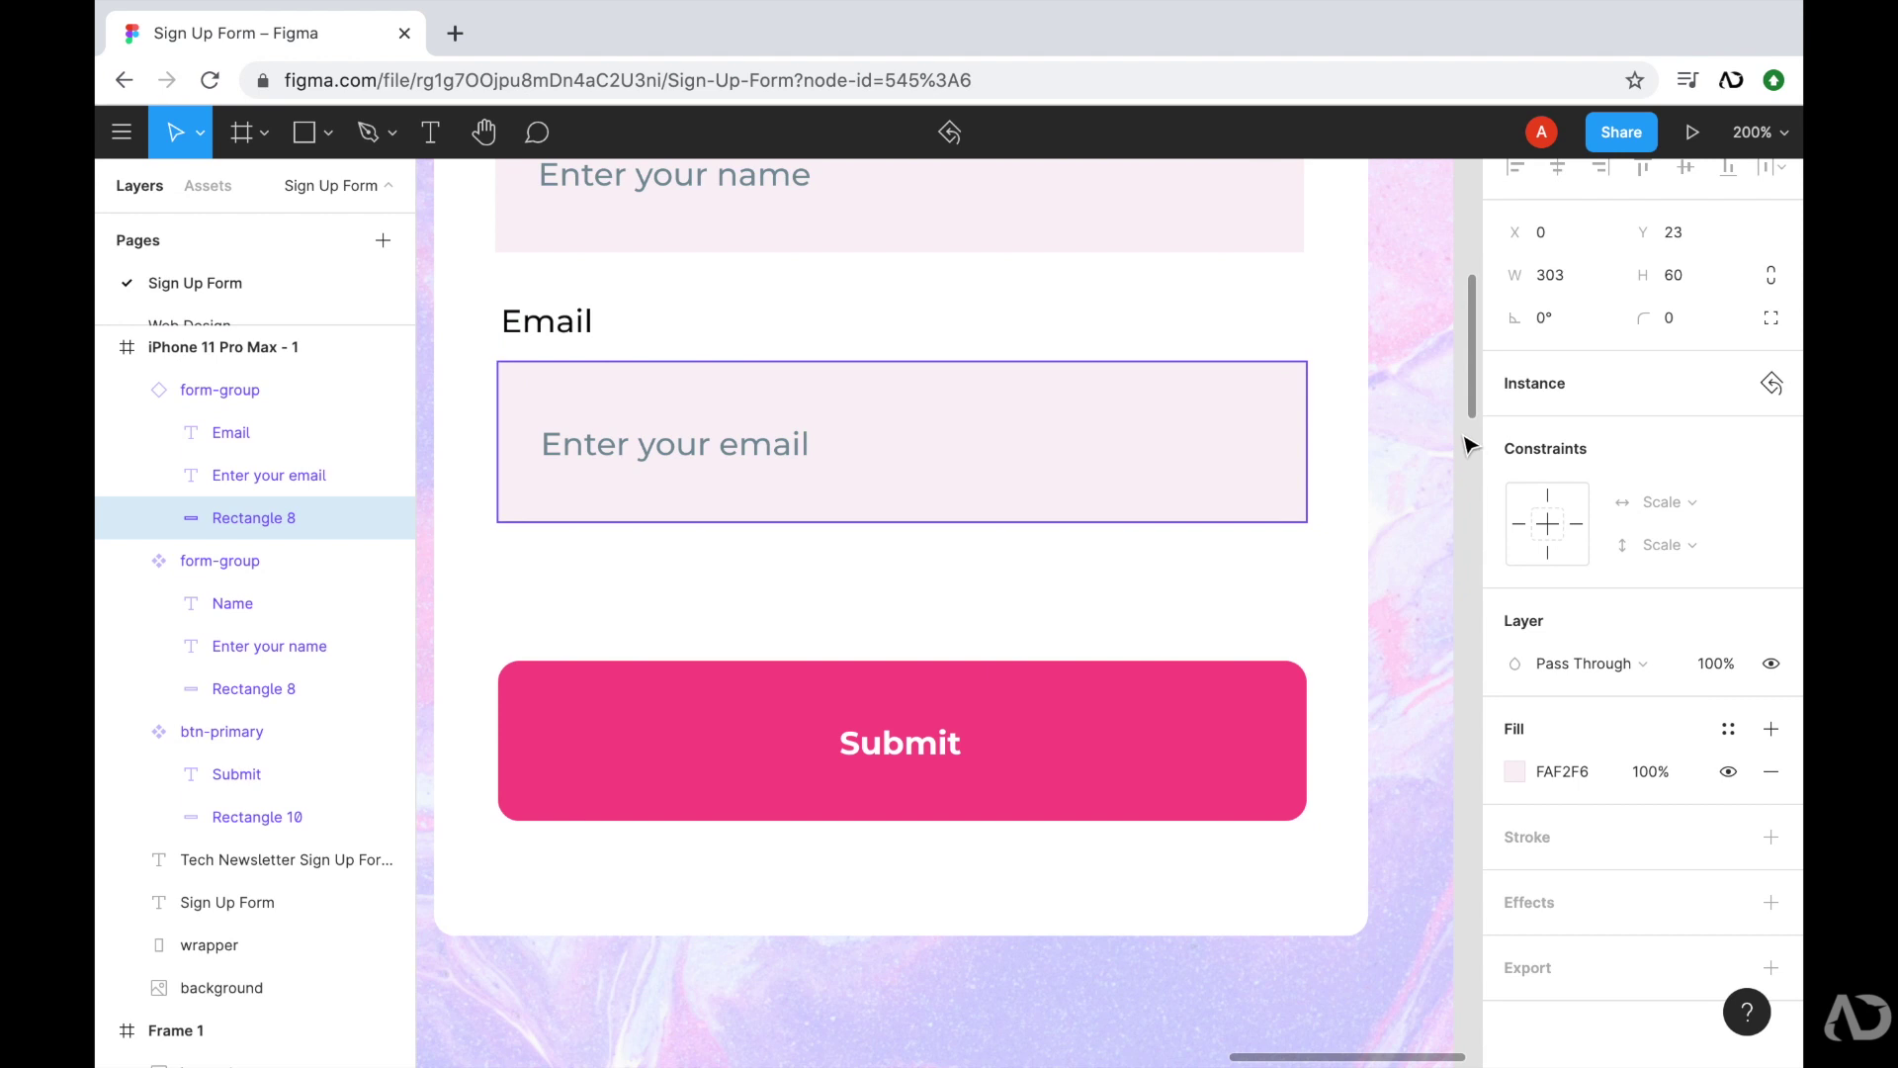
left_click(1264, 202)
type("8")
key("Return")
key("Escape")
key("shift+0")
- Centre-align the Sign Up Form title
left_click(1029, 315)
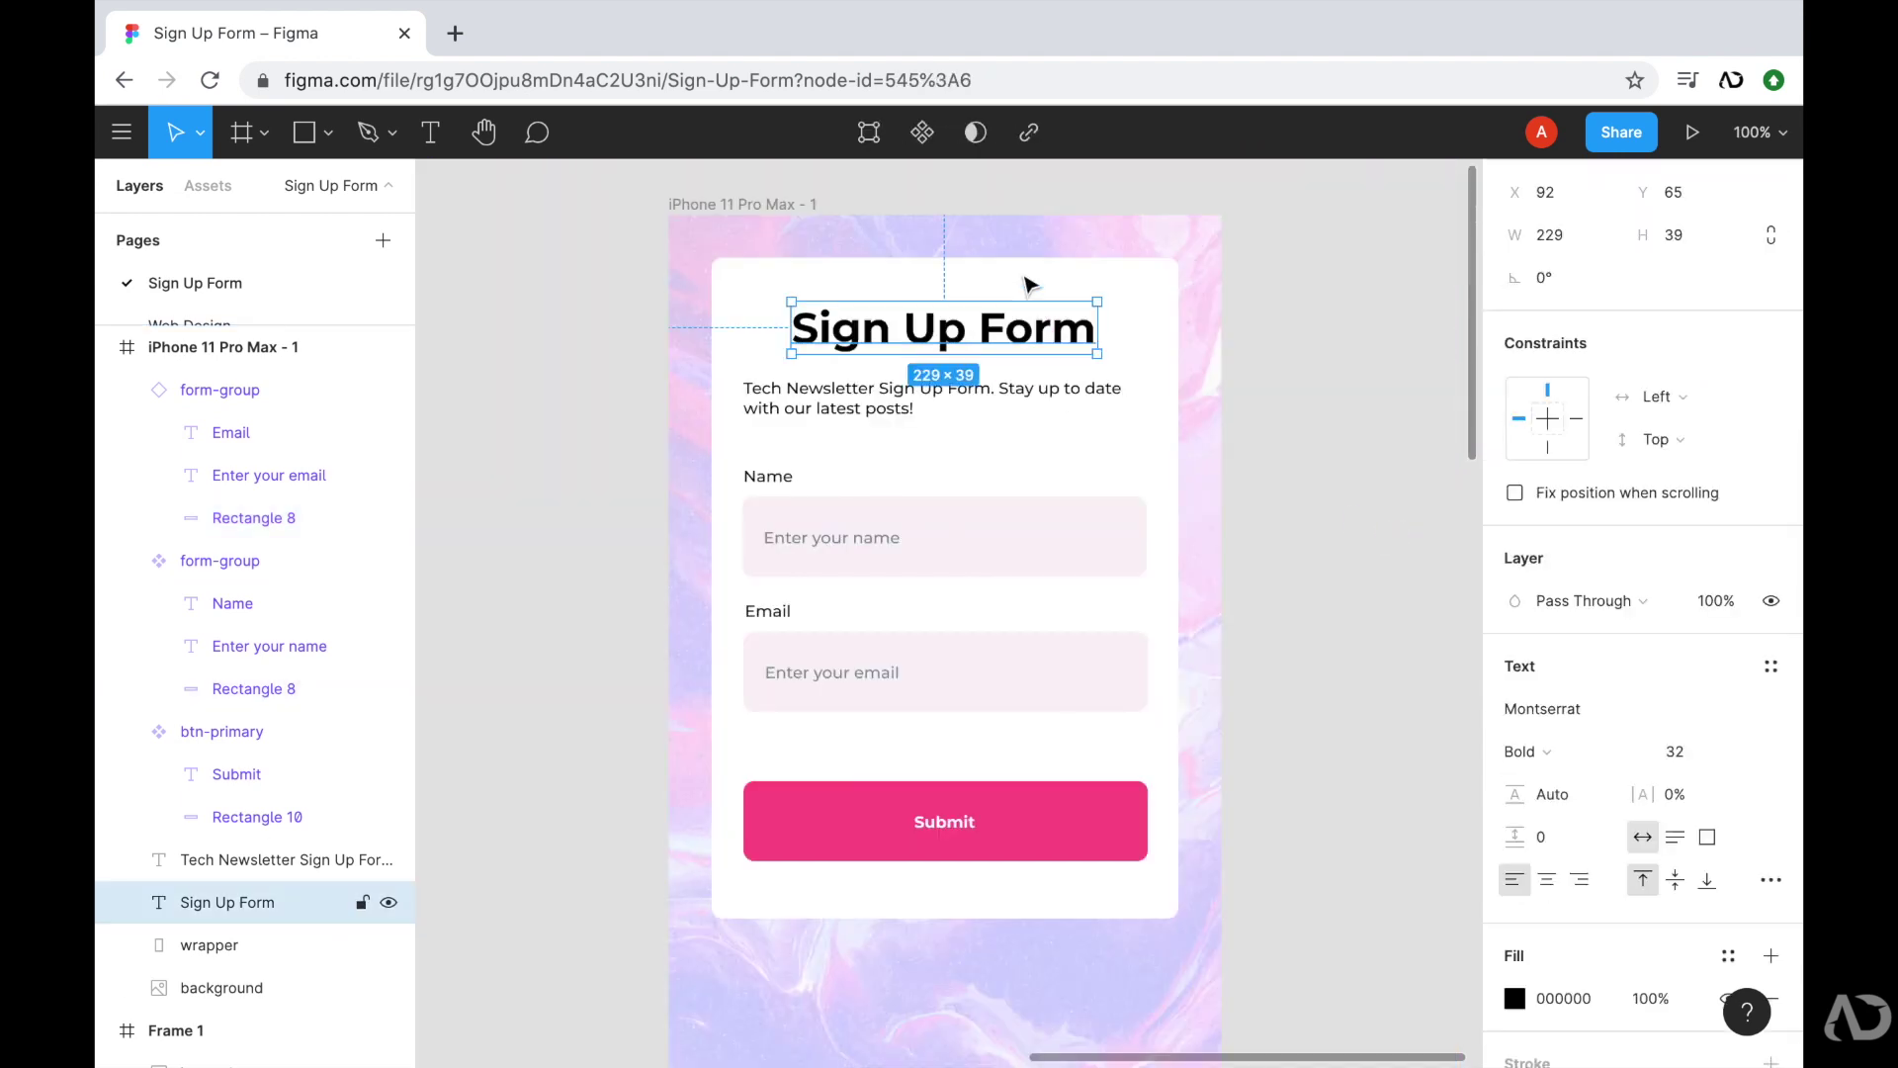
key("alt")
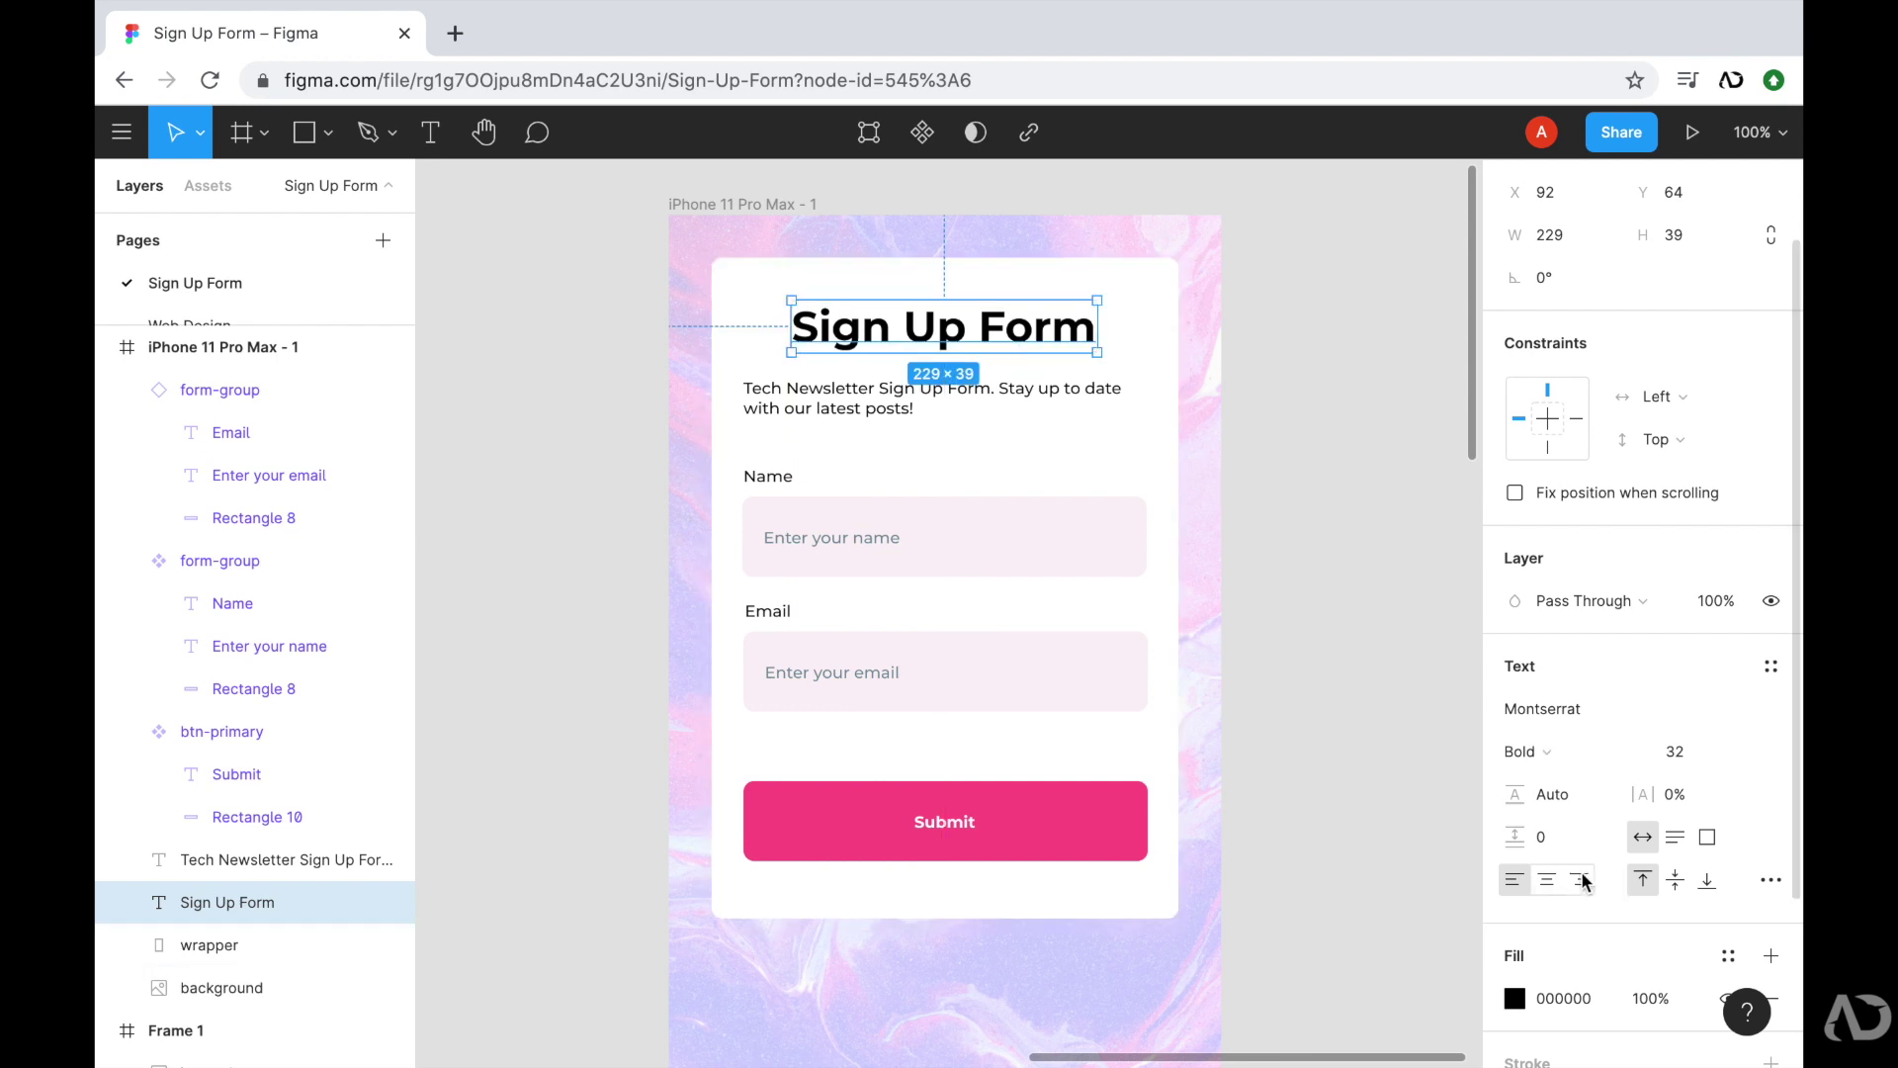
left_click(1547, 879)
- Nudge the description, both fields and the Submit button up, leaving a 30 px button gap
left_click(939, 397)
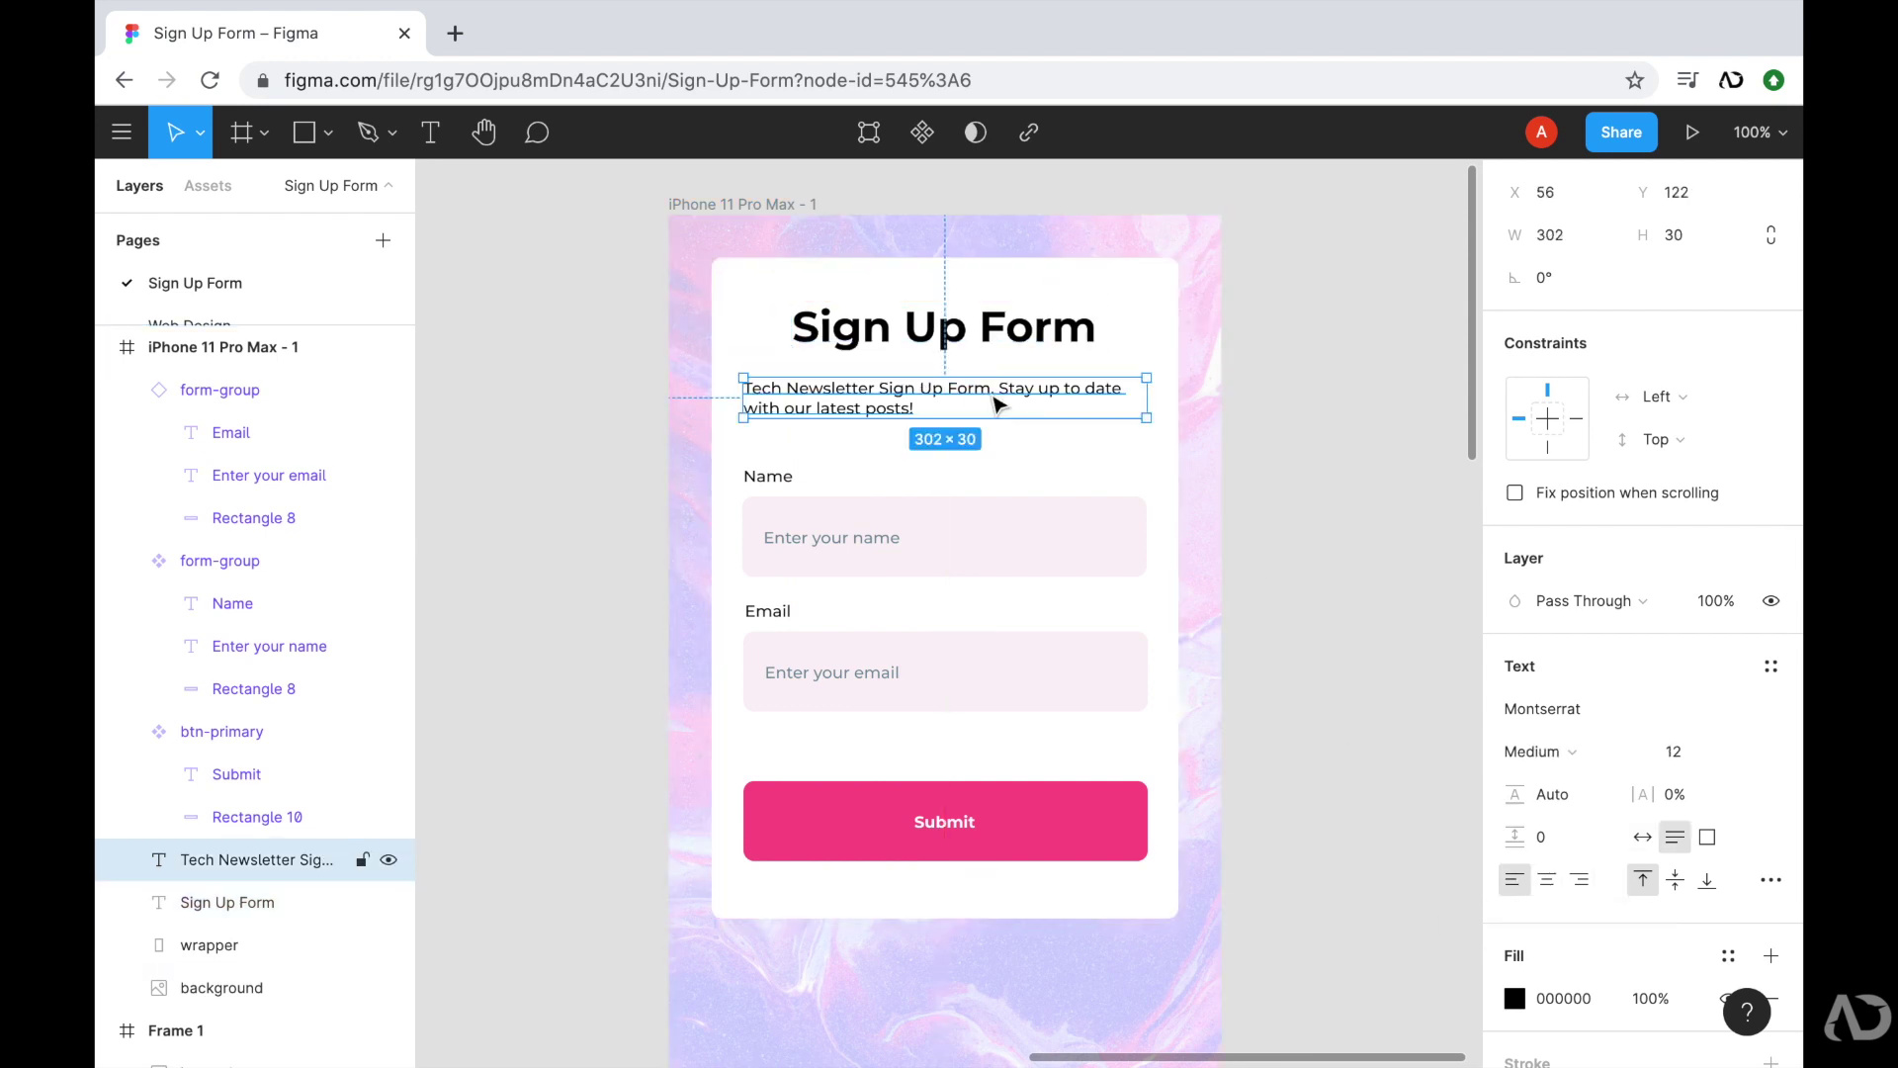
key("Up")
key("Up")
key("Up")
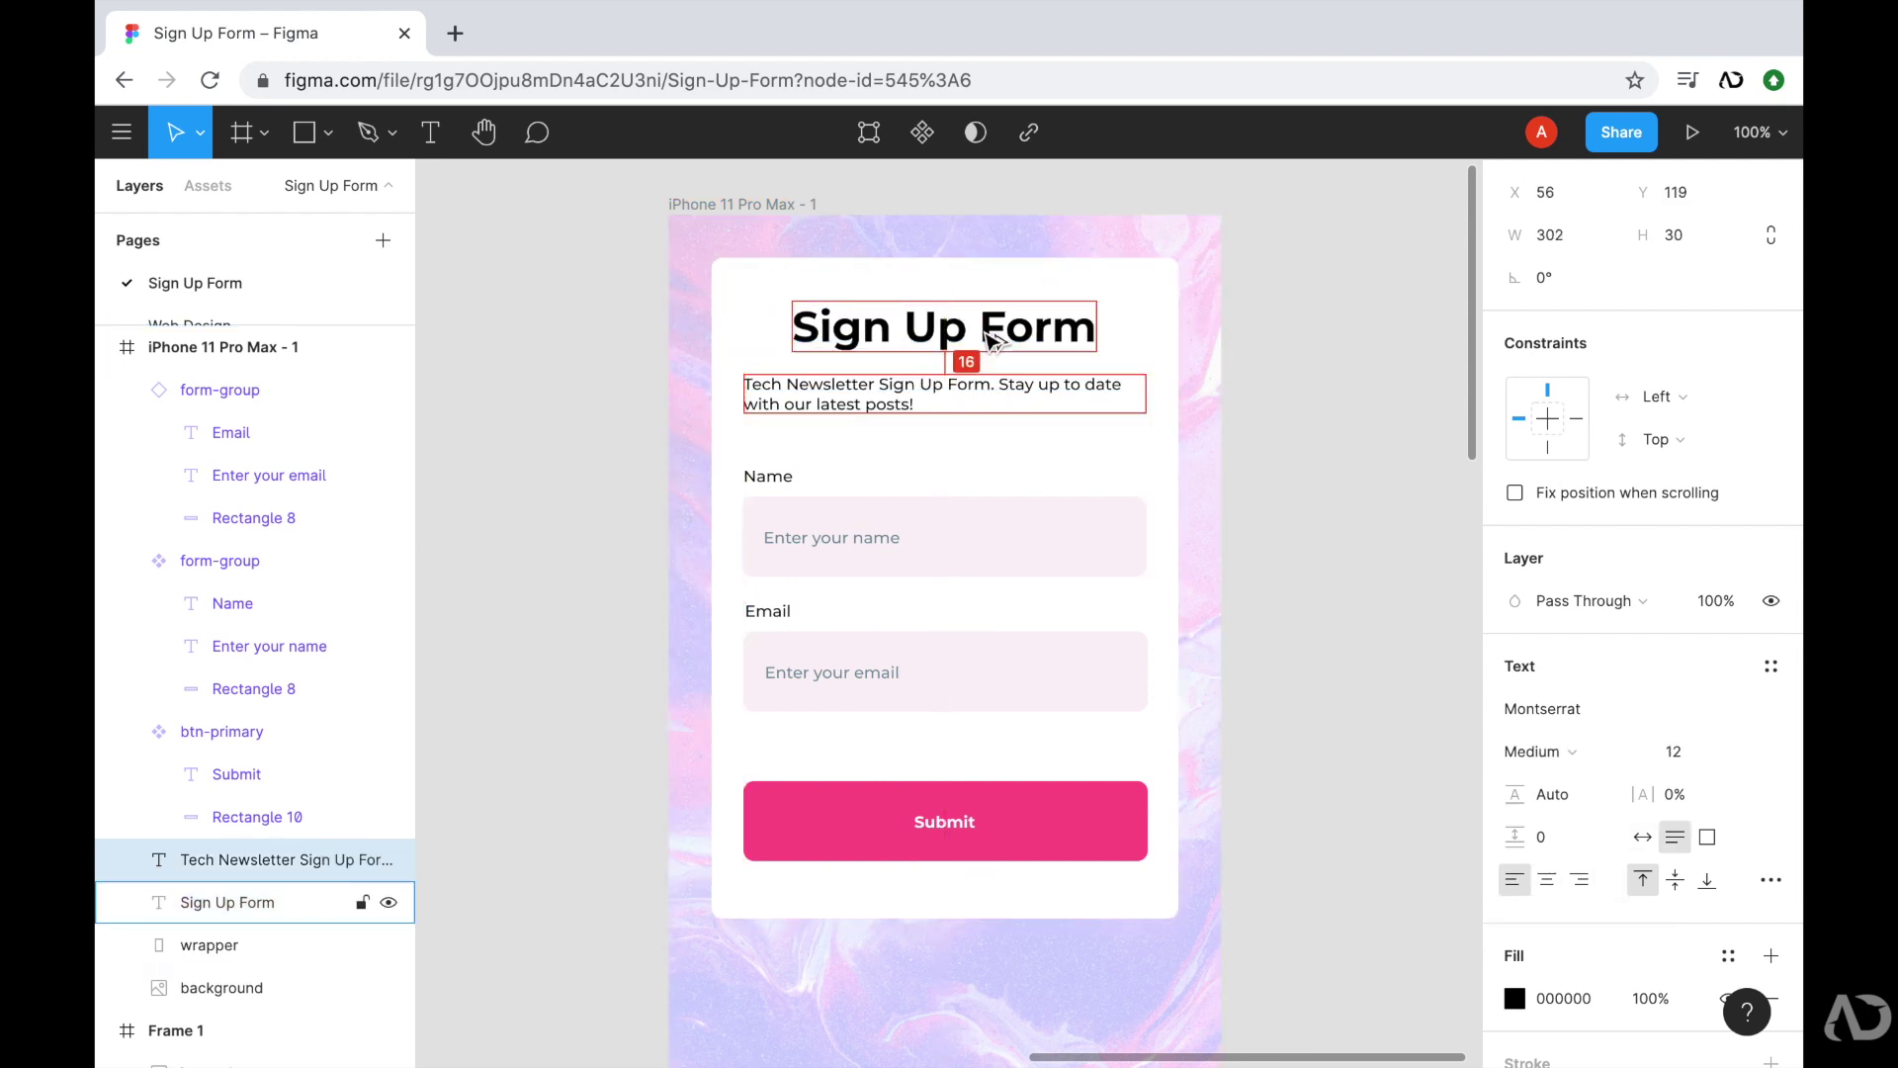
left_click(928, 502)
left_click(939, 652, "shift")
key("Up")
key("Up")
key("Up")
key("Up")
key("Up")
key("Up")
key("Up")
key("Up")
key("Up")
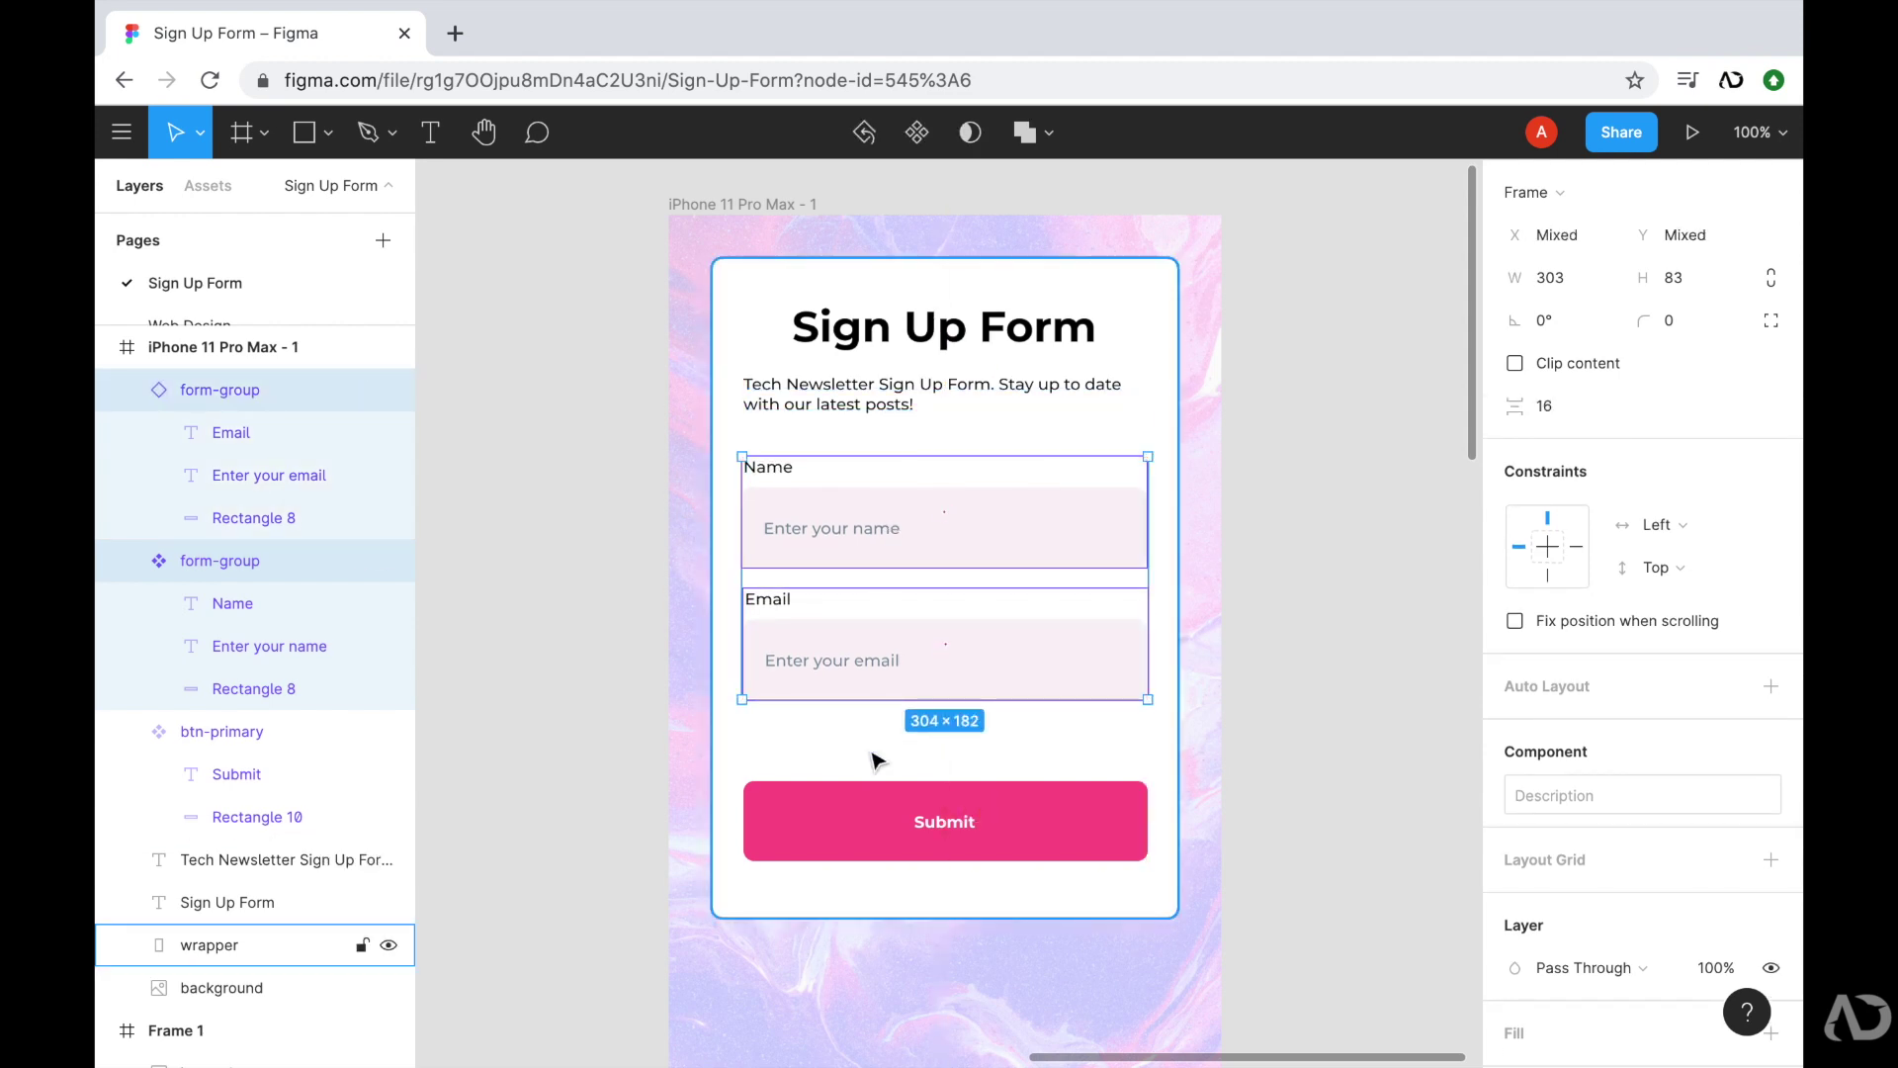
left_click(903, 818)
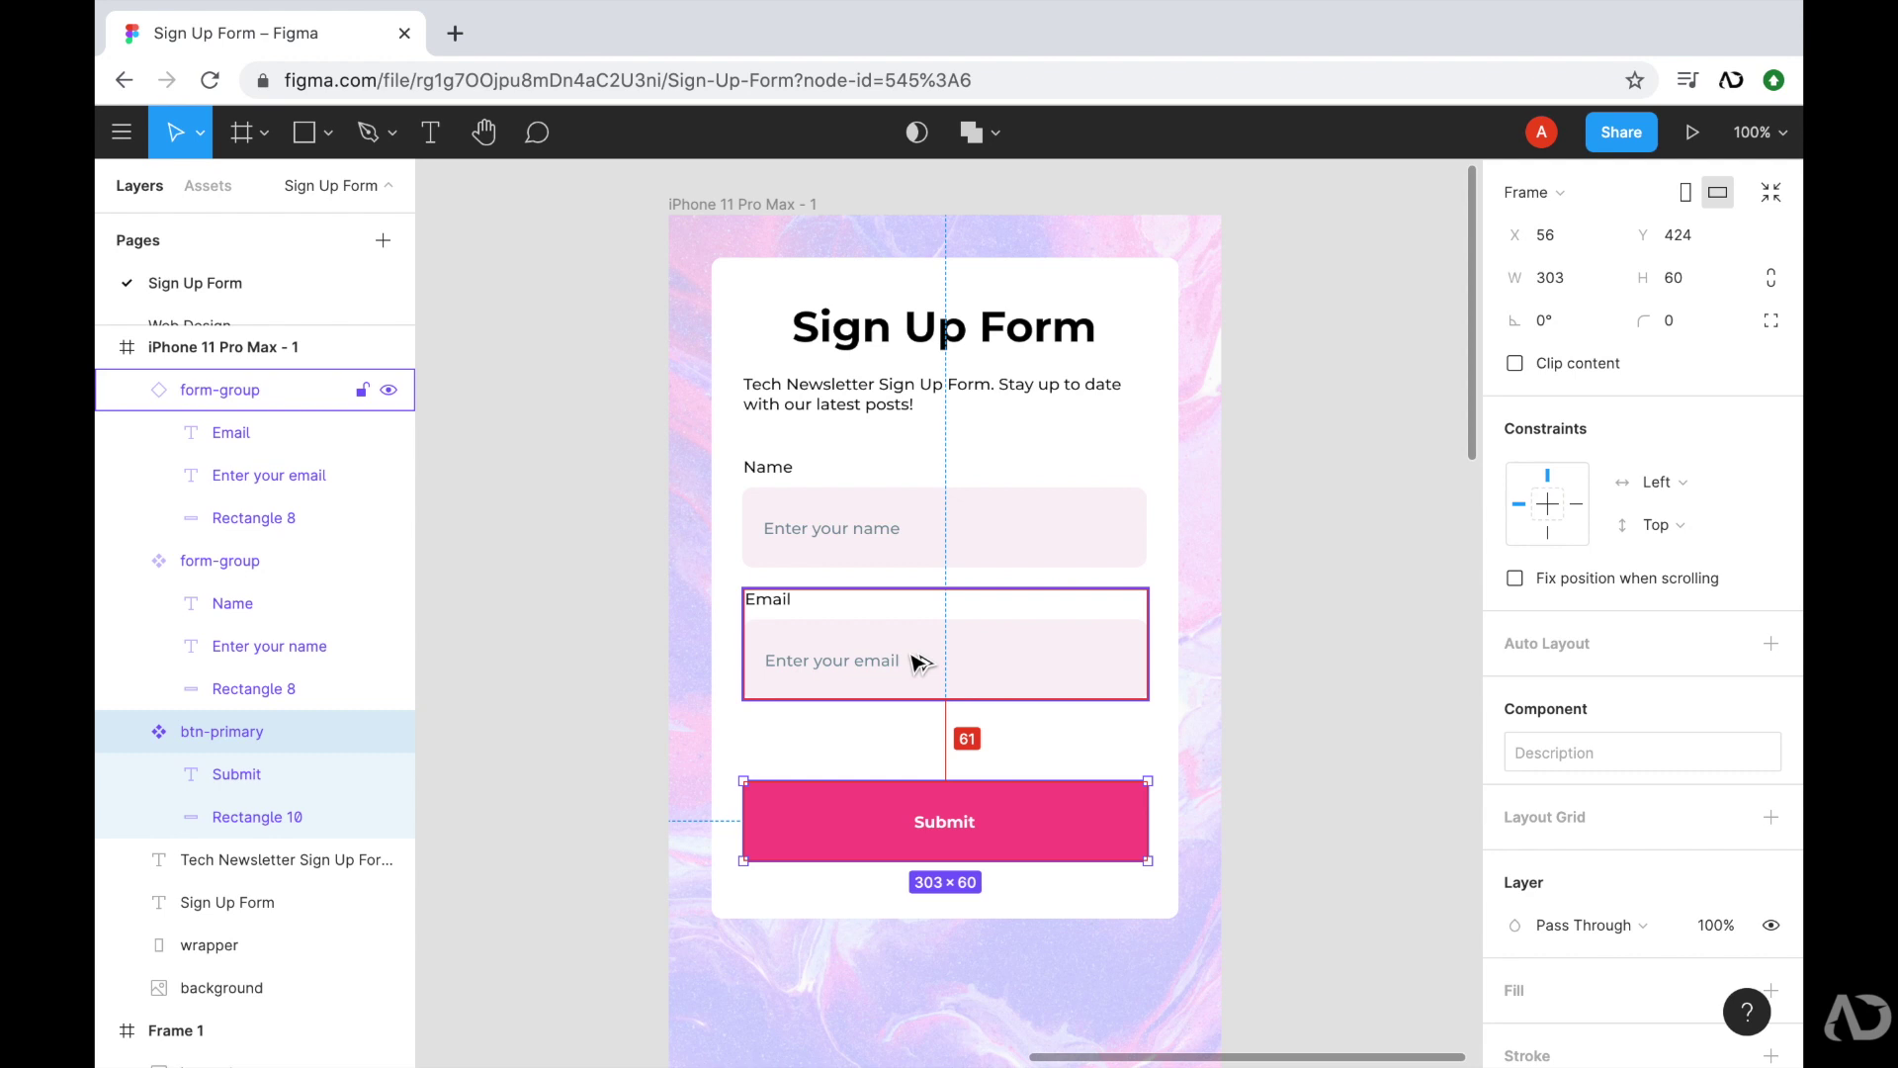
key("shift+Up")
key("shift+Up")
key("shift+Up")
key("Up")
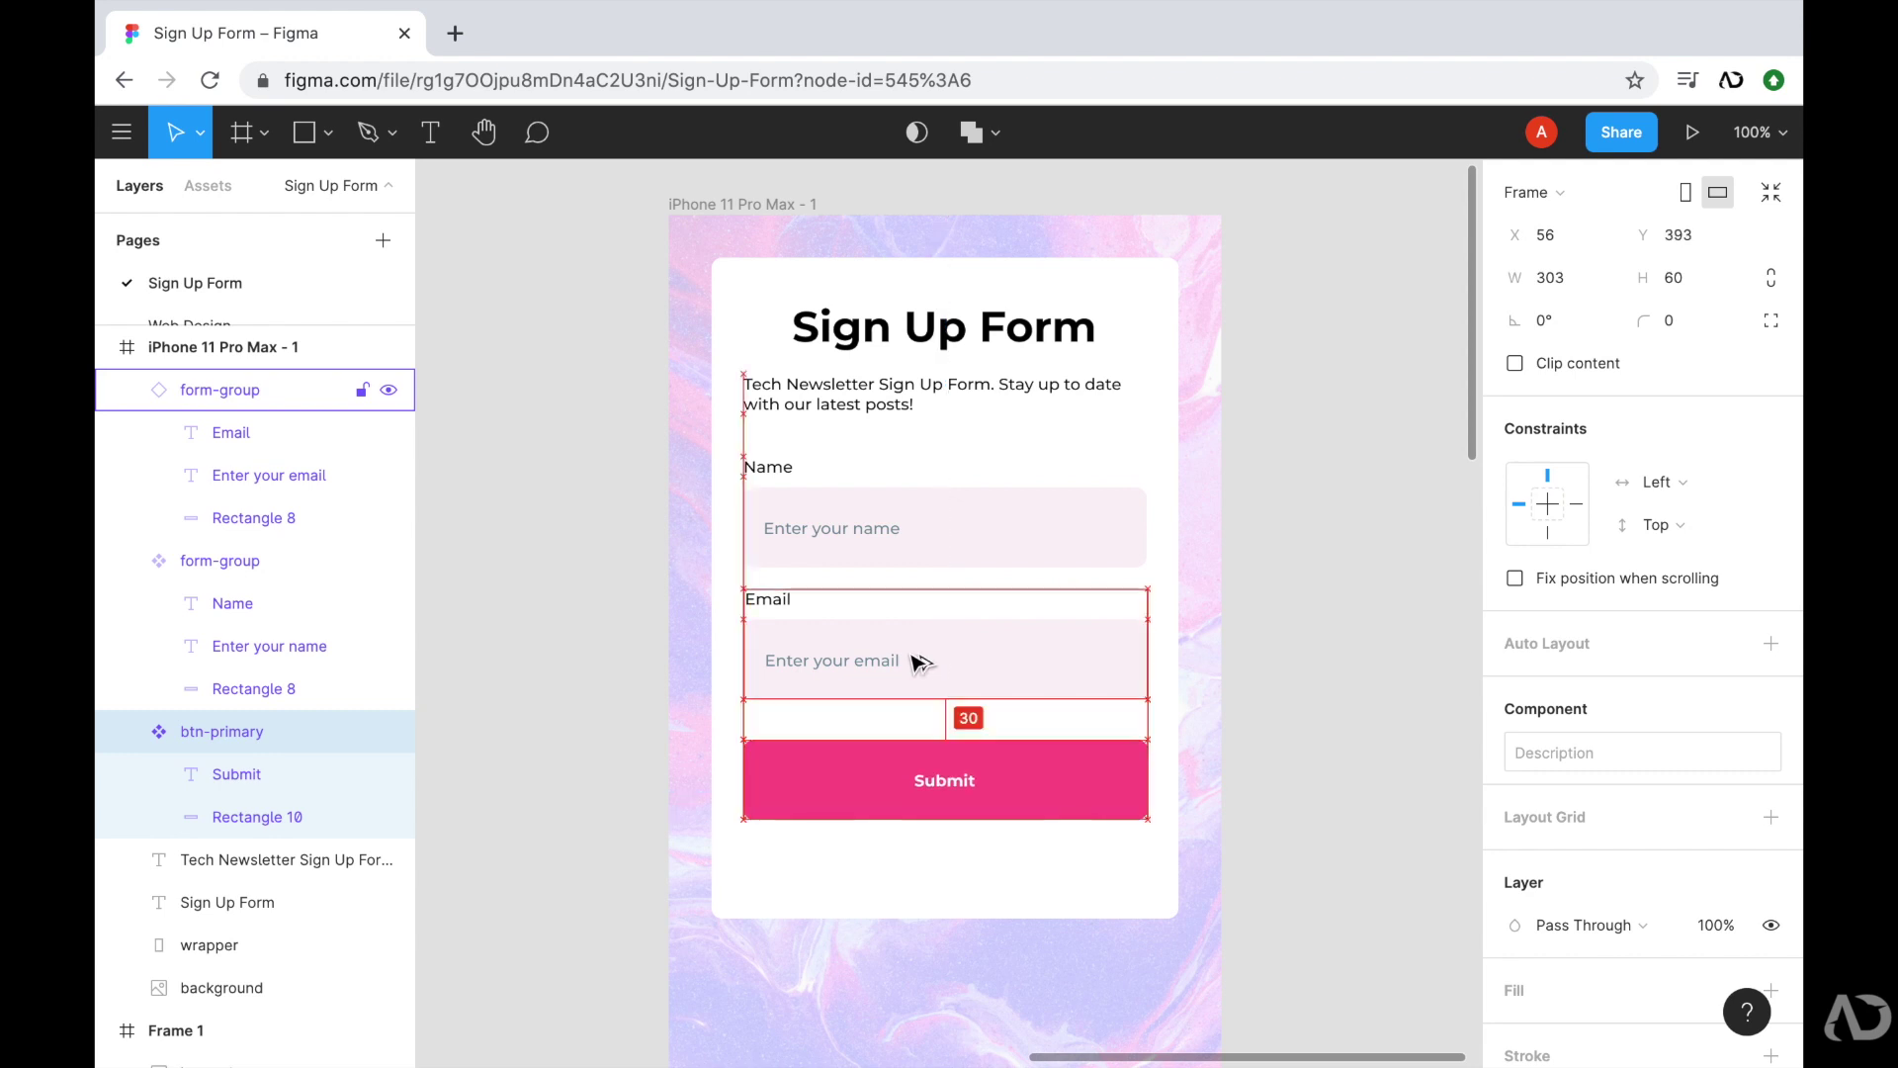
left_click(940, 898)
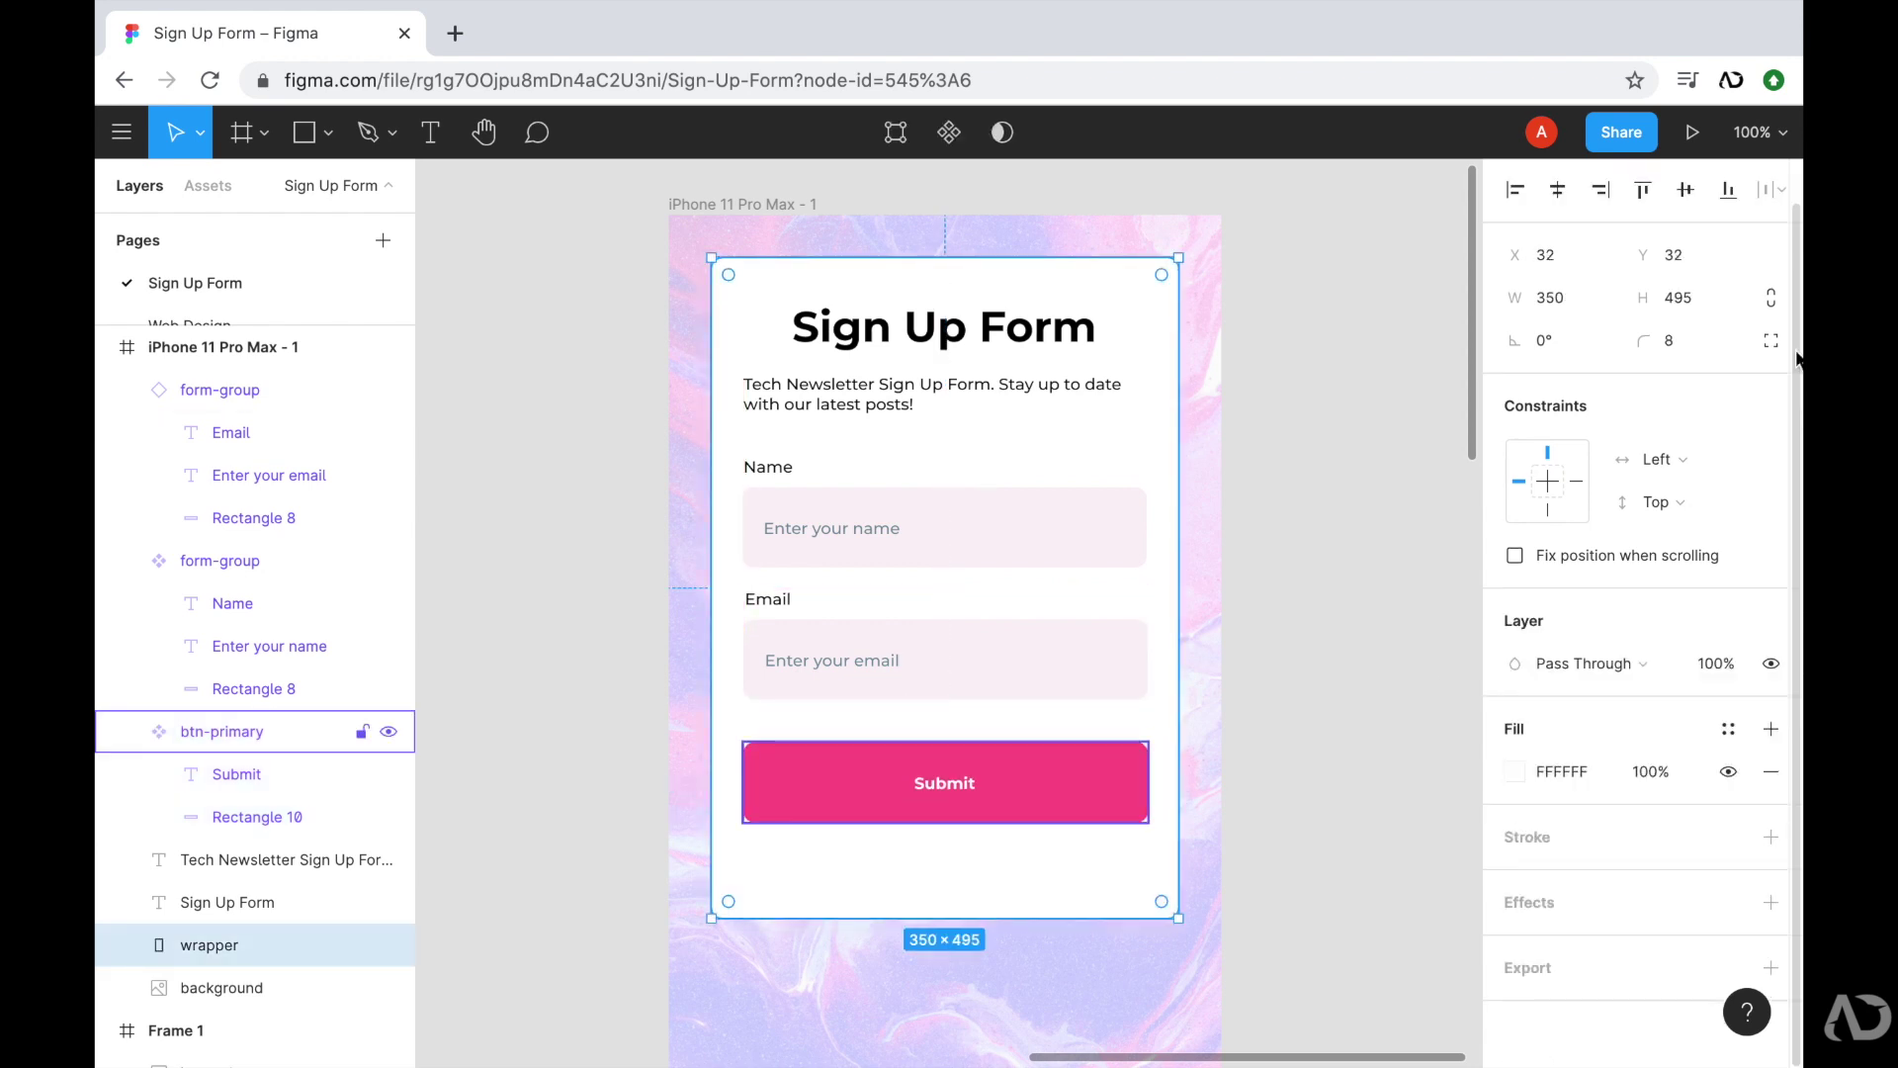
- Reduce the card height by 42 to 453
left_click(1699, 300)
left_click(1699, 300)
type("-")
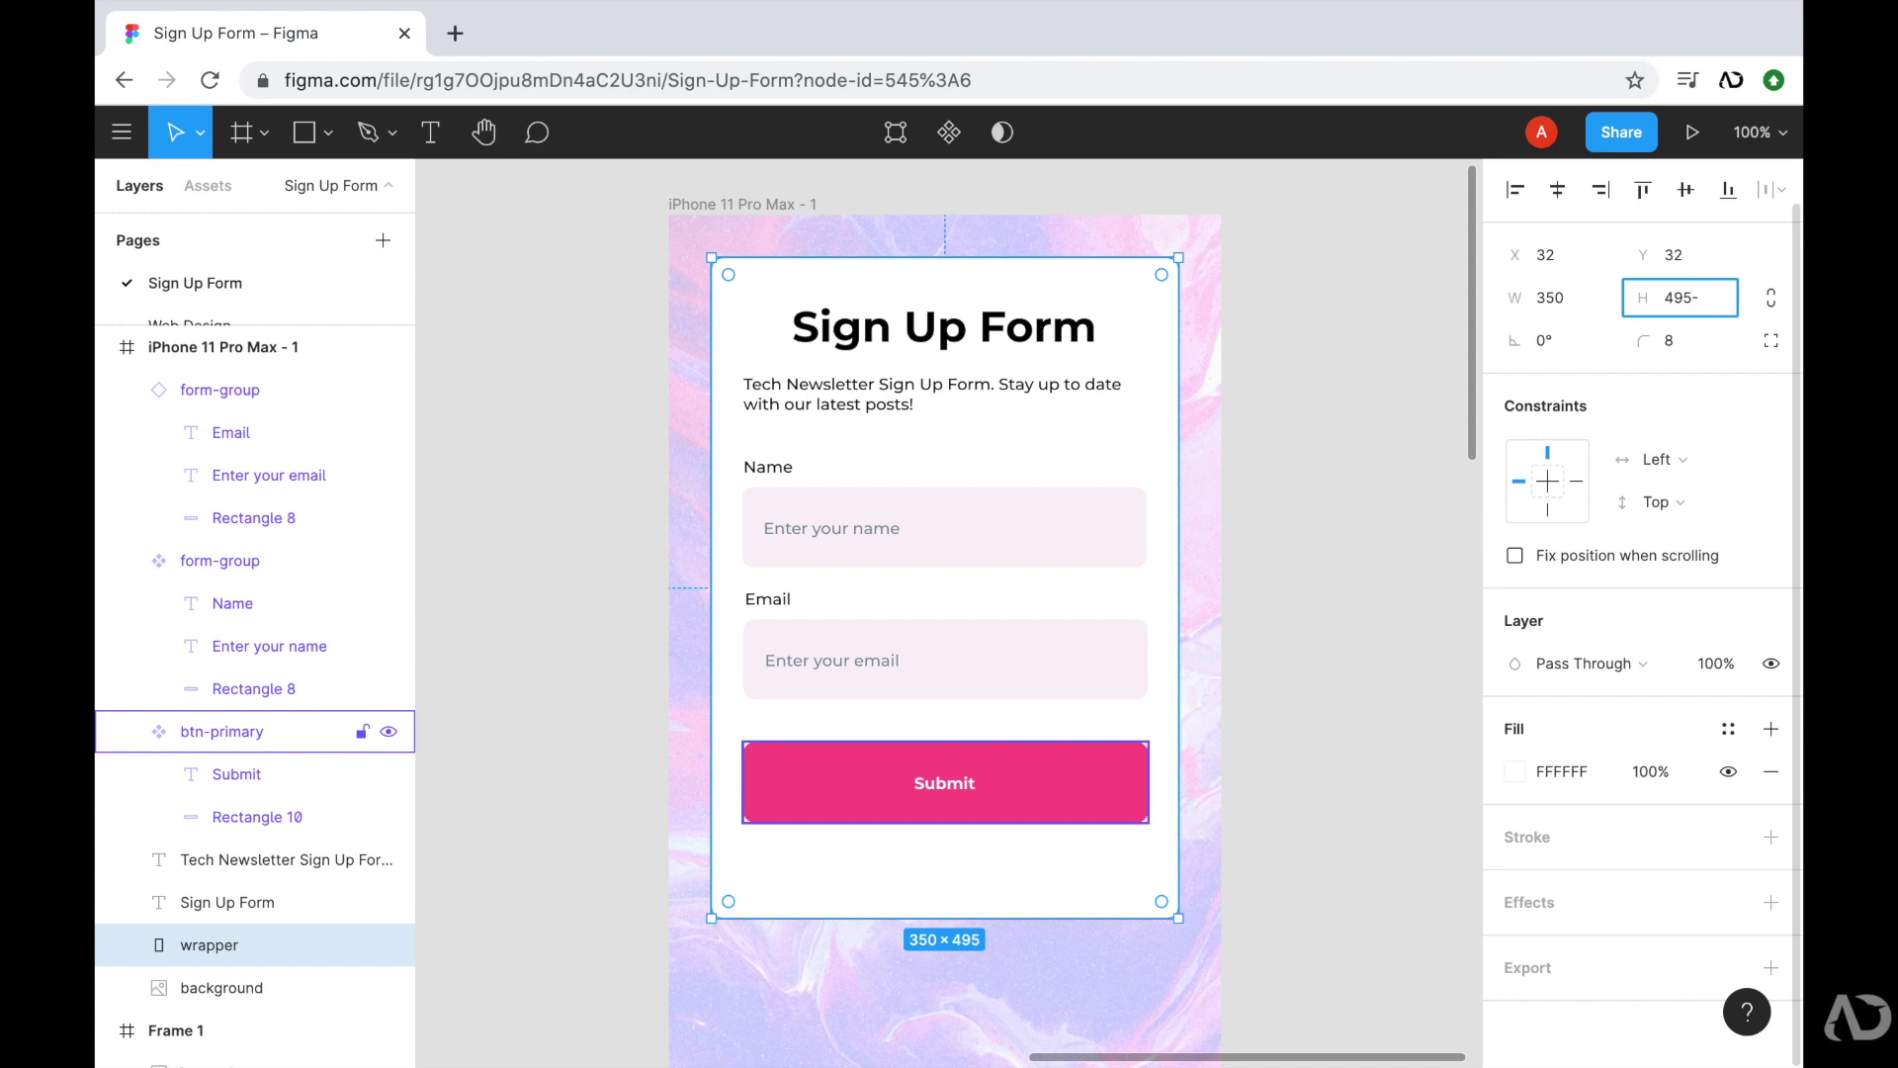
type("42")
key("Return")
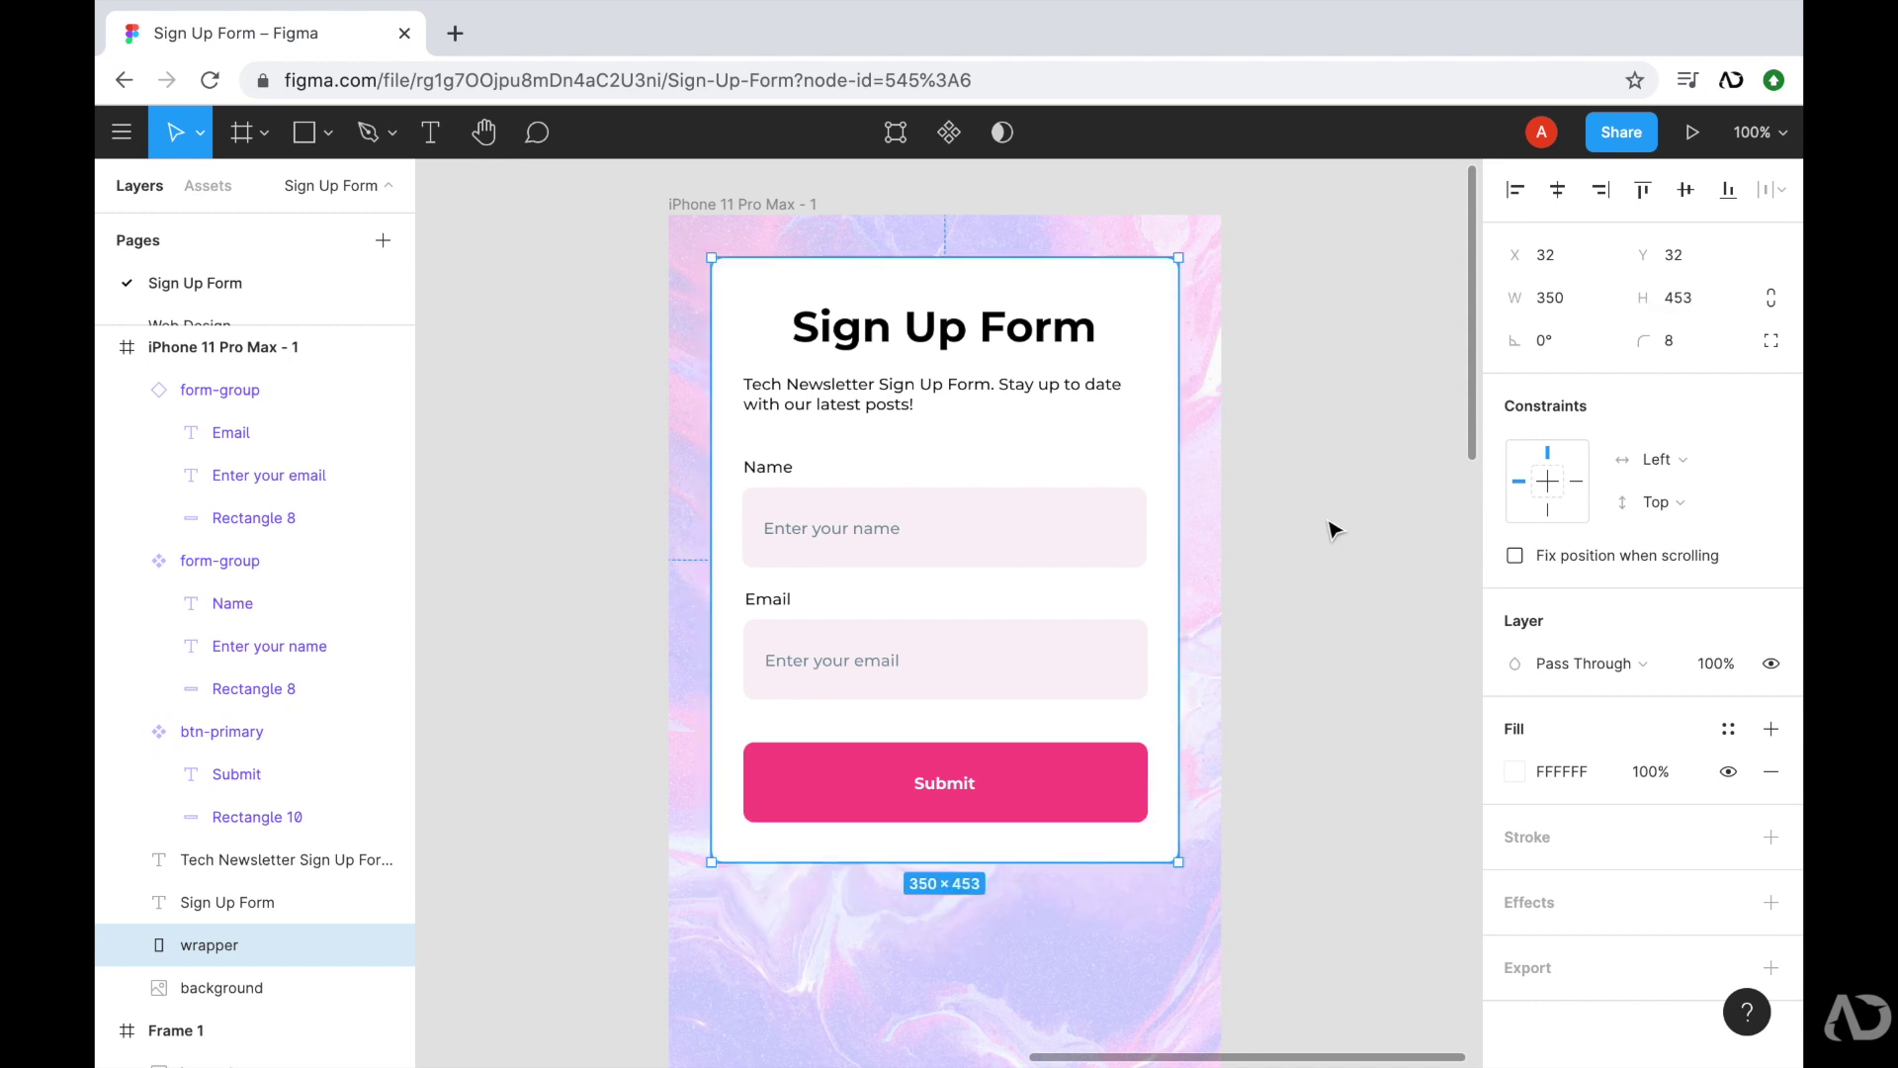
left_click(1335, 531)
- Group the card, form elements, Email form-group and Submit button, naming the group 'form'
key("minus")
left_click(946, 570)
left_click(946, 470, "shift")
left_click(978, 504, "shift")
left_click(1058, 529, "shift")
key("shift+0")
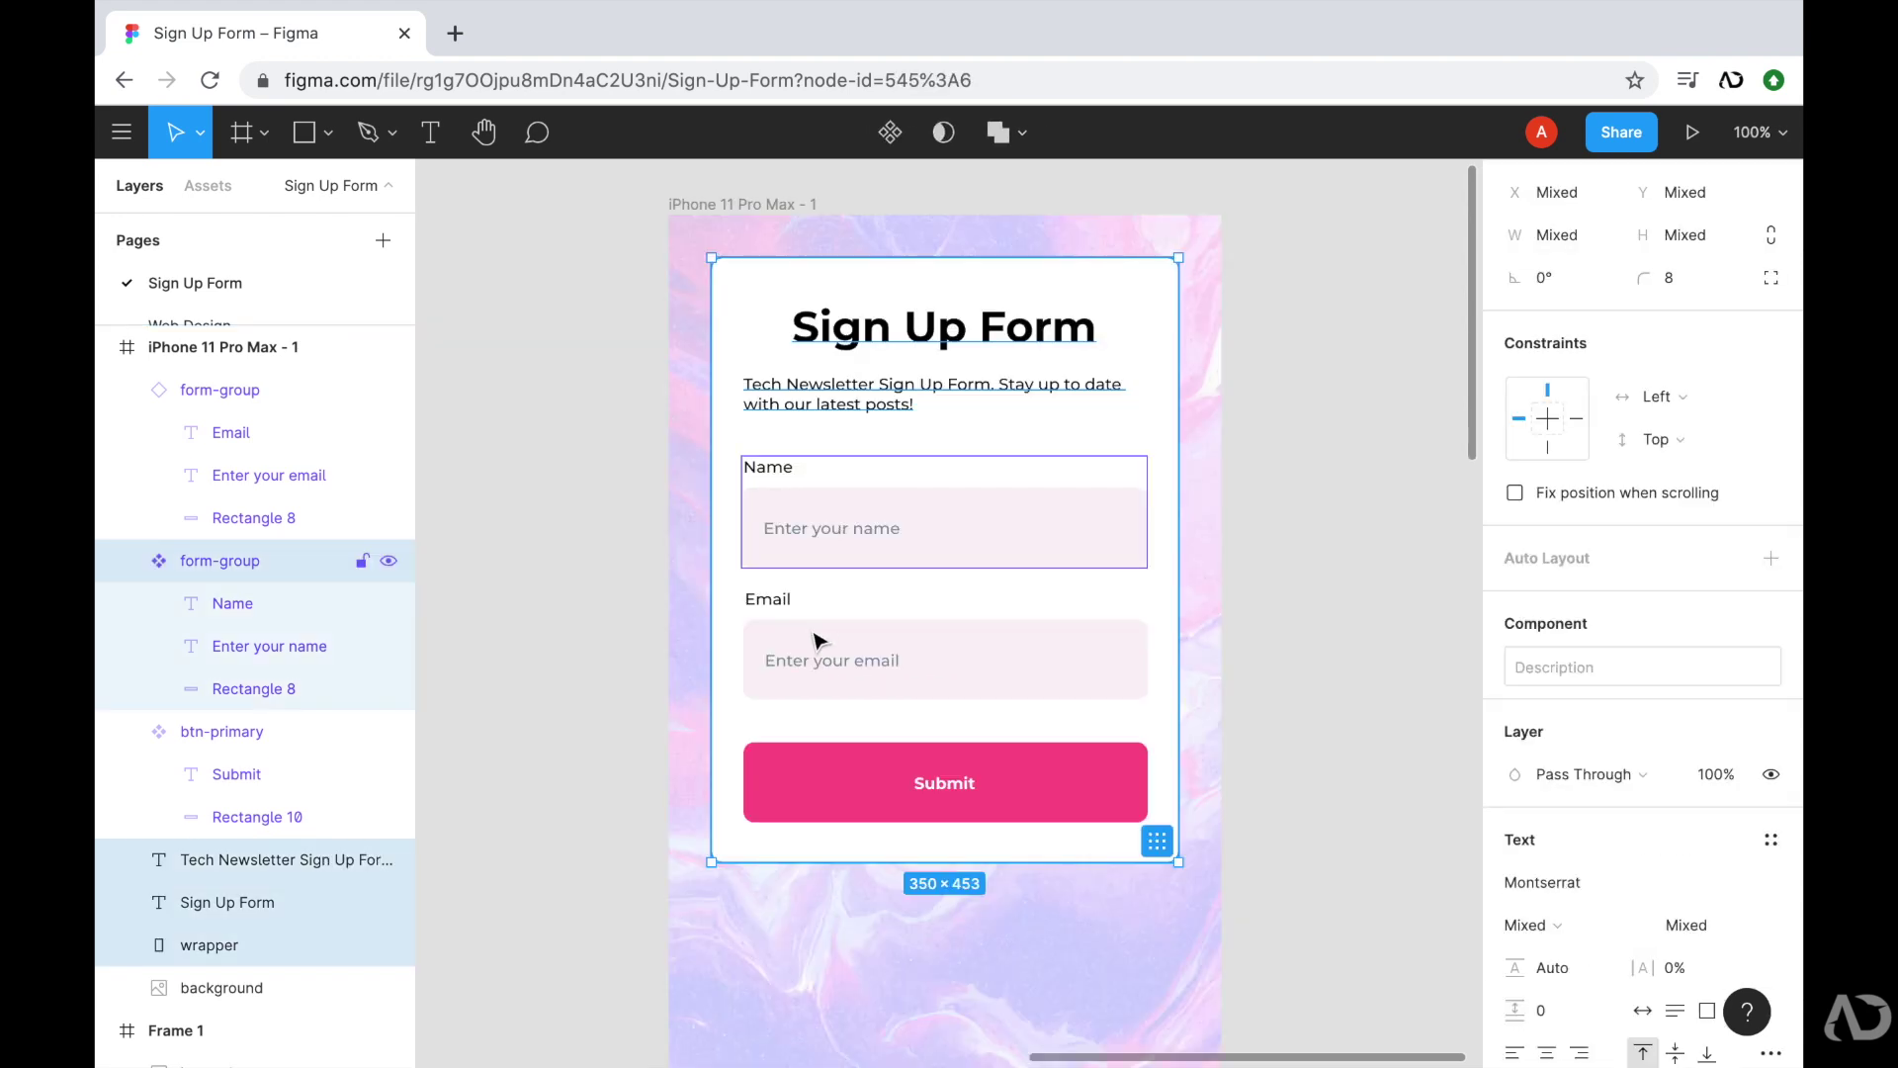
left_click(820, 633, "shift")
left_click(802, 799, "shift")
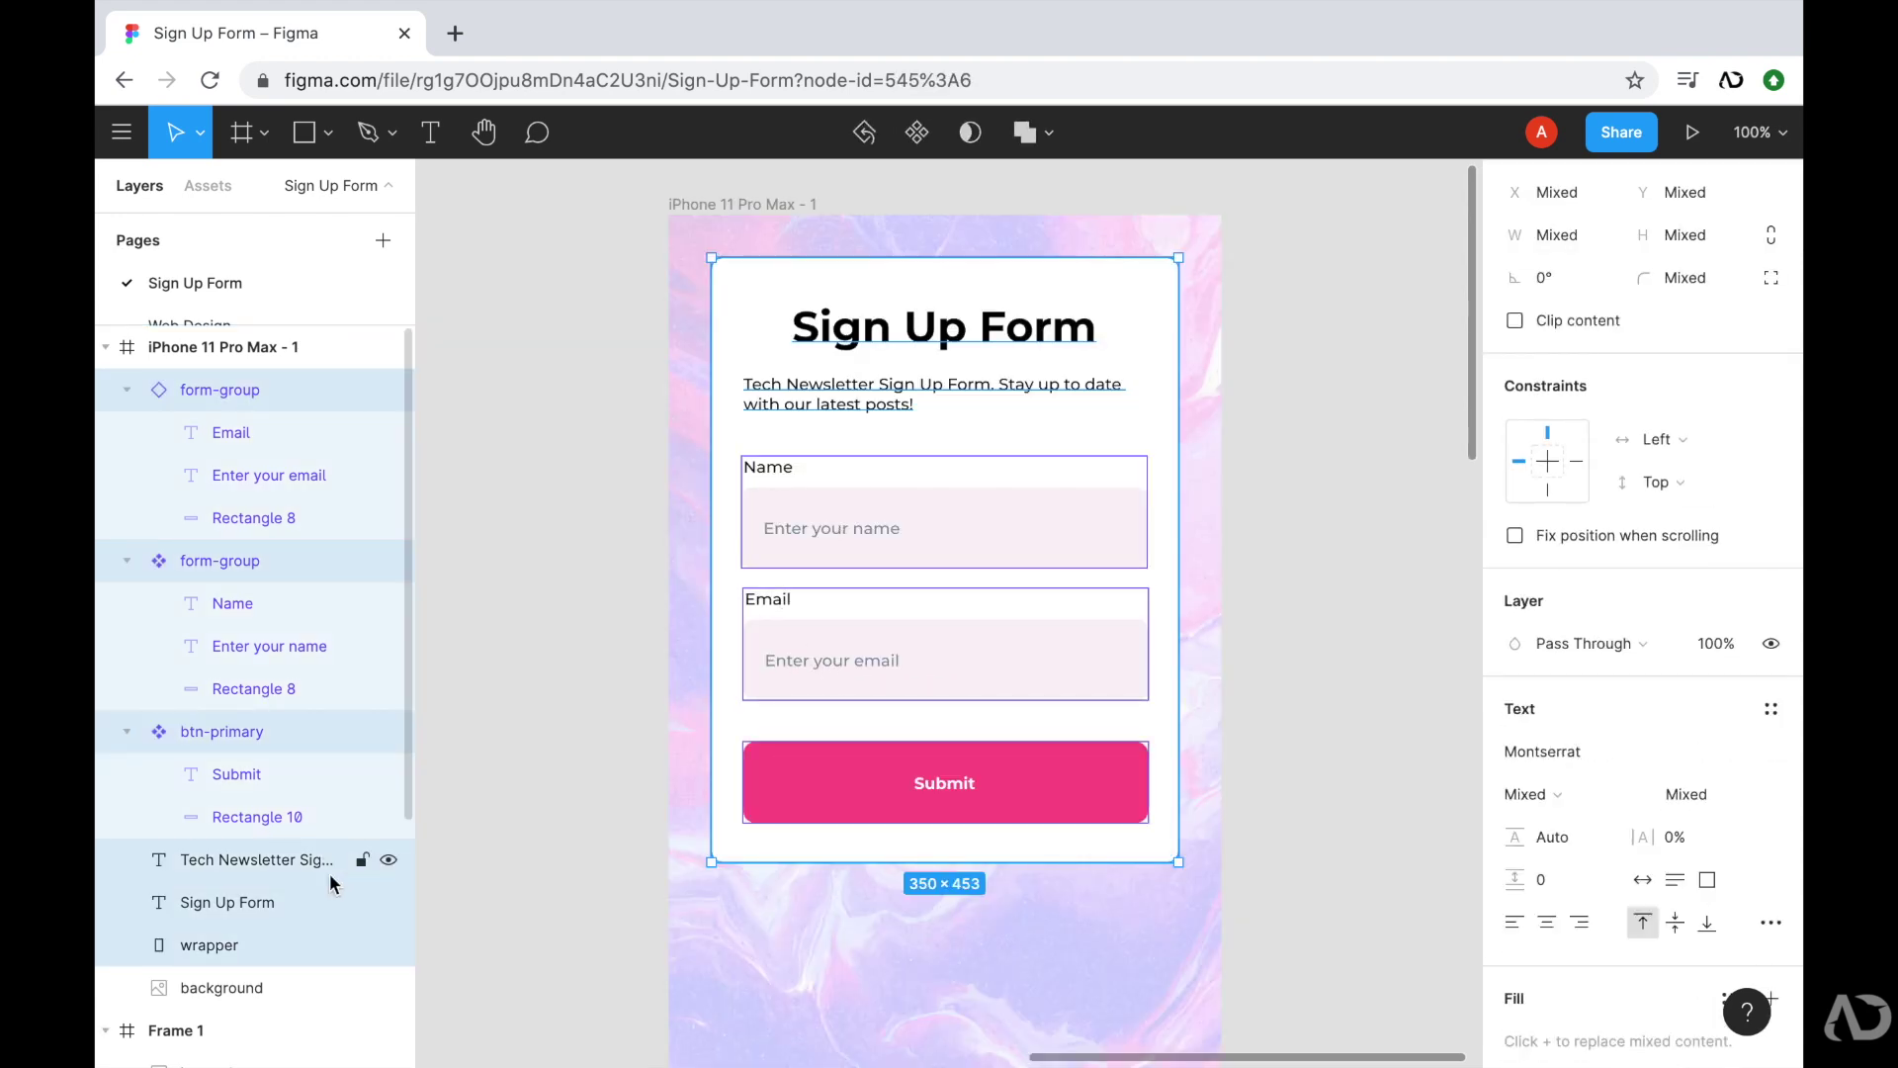
key("ctrl+g")
key("ctrl+r")
type("form")
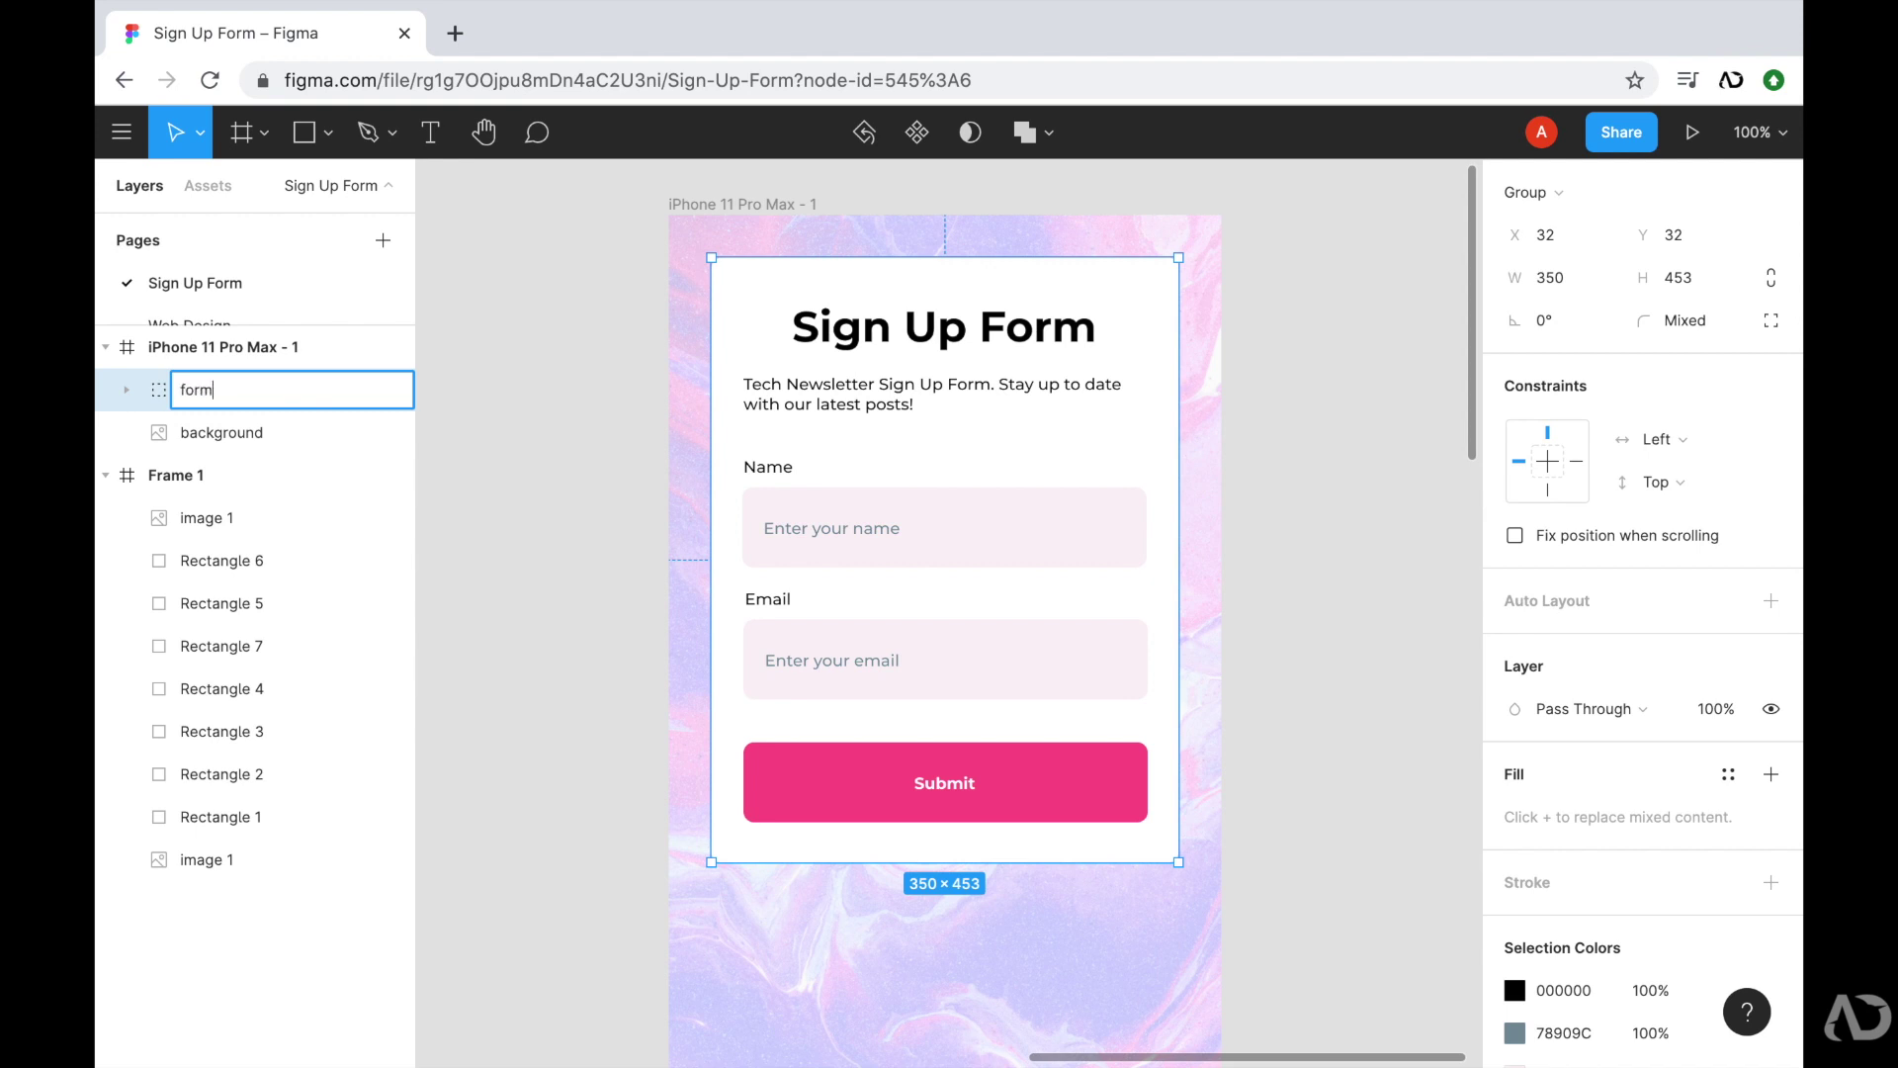
key("Return")
- Move the form group down to sit 74 px from the frame top and 32 px from each side
left_click_drag(825, 296, 1034, 402)
key("minus")
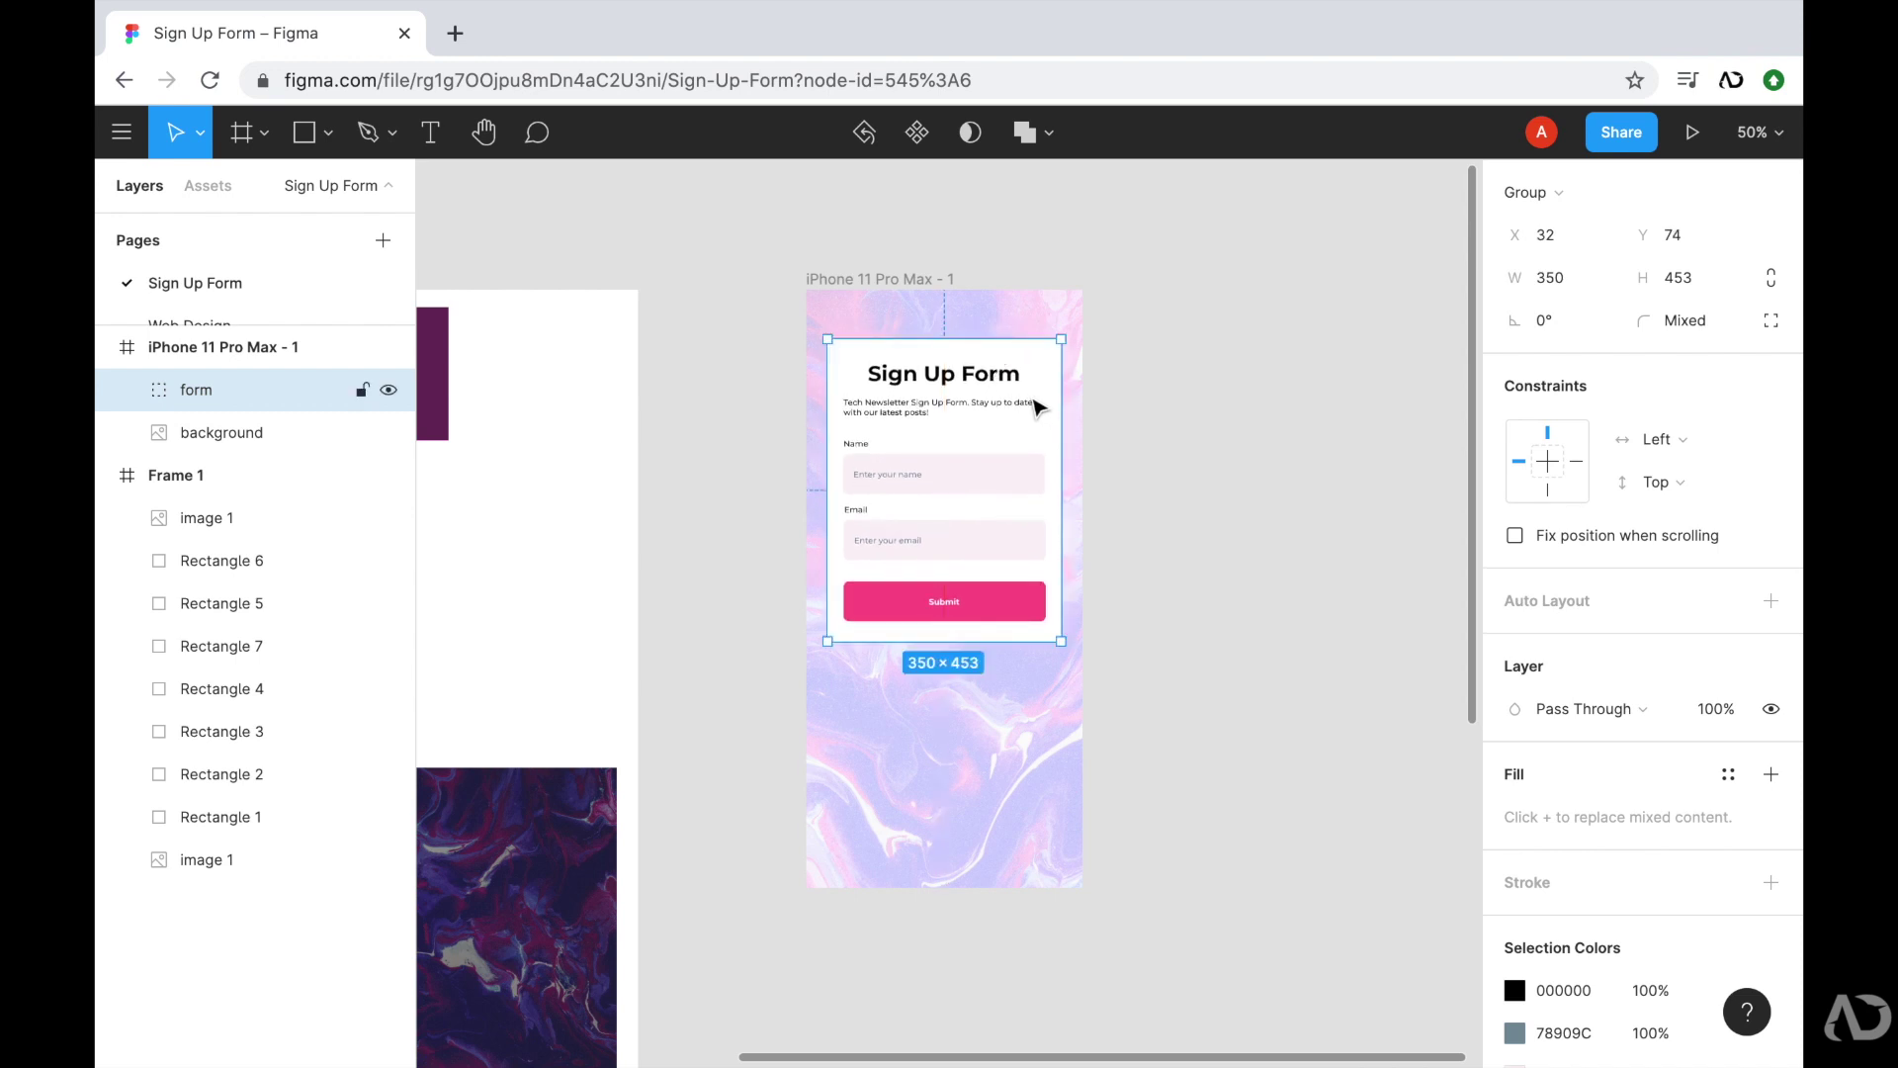
left_click(1164, 411)
key("shift+0")
scroll(1164, 411, "up", 2)
scroll(1157, 407, "up", 1)
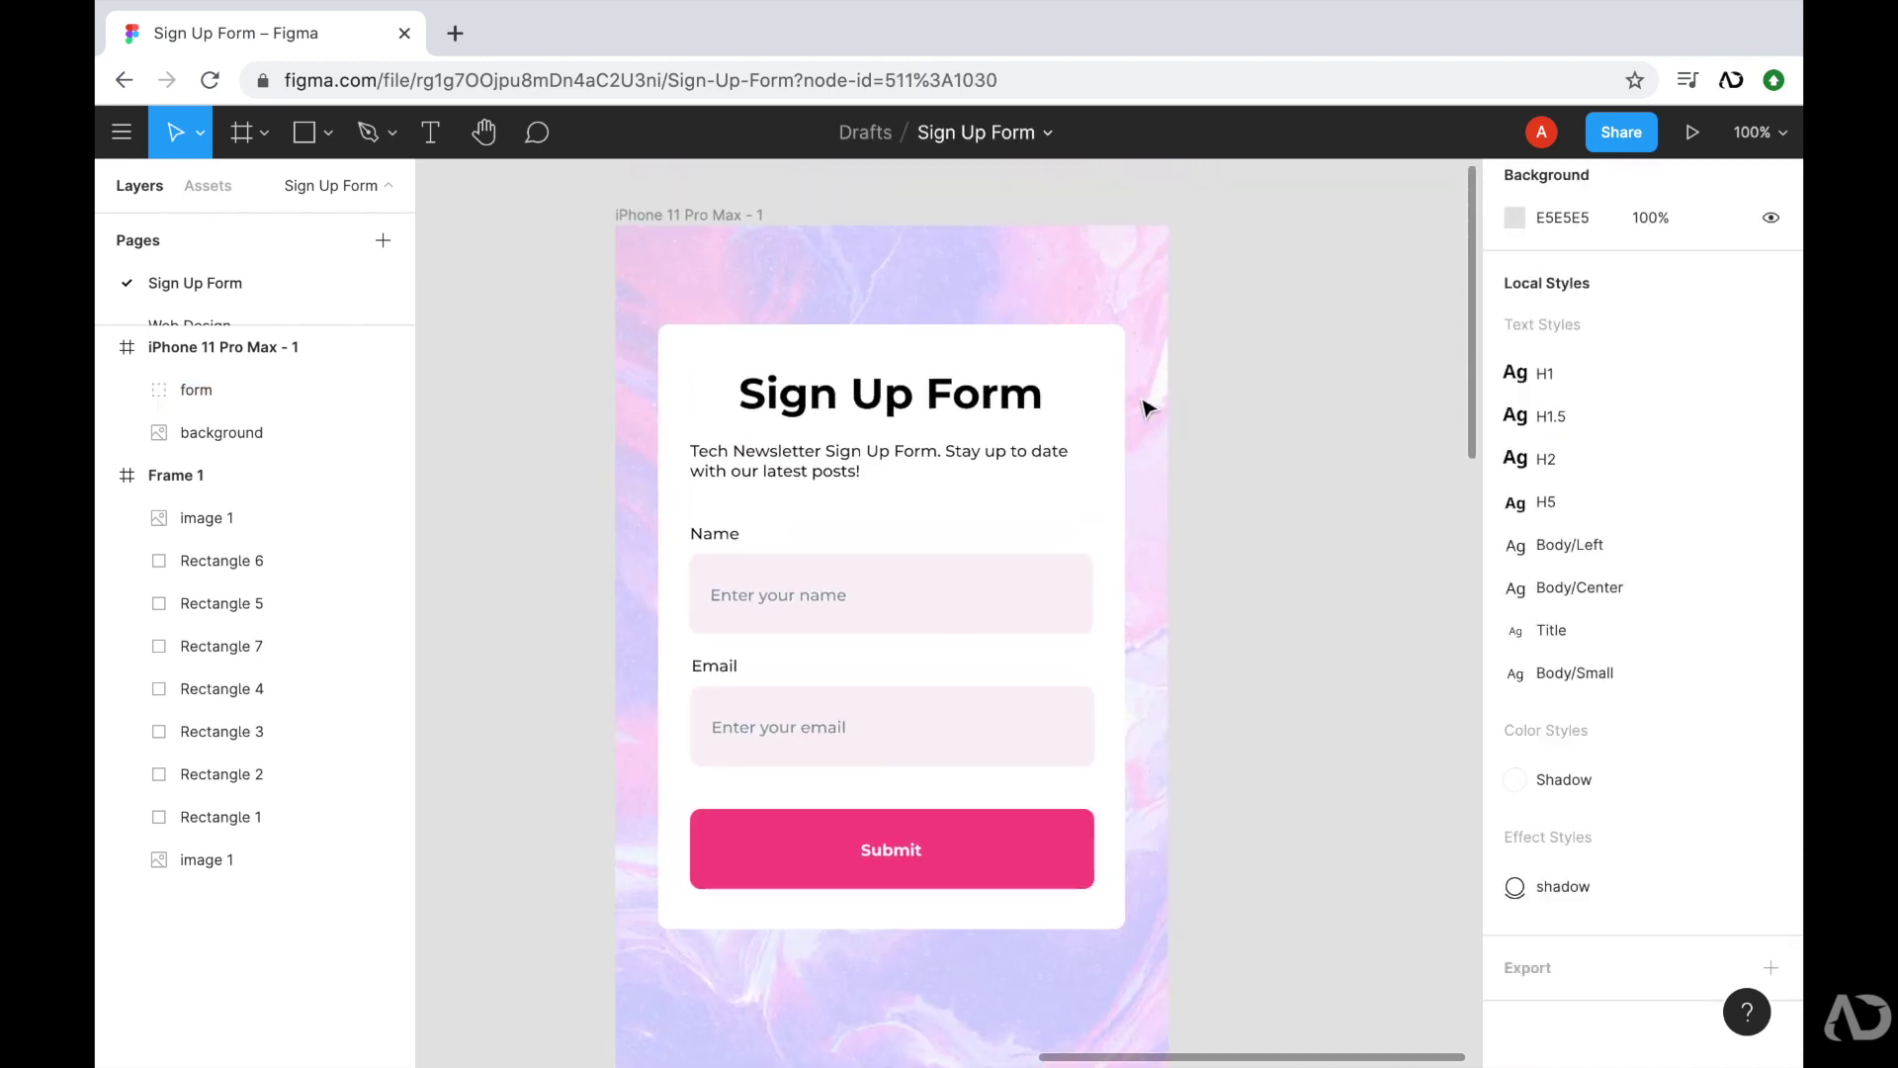
left_click(1098, 384)
key("alt")
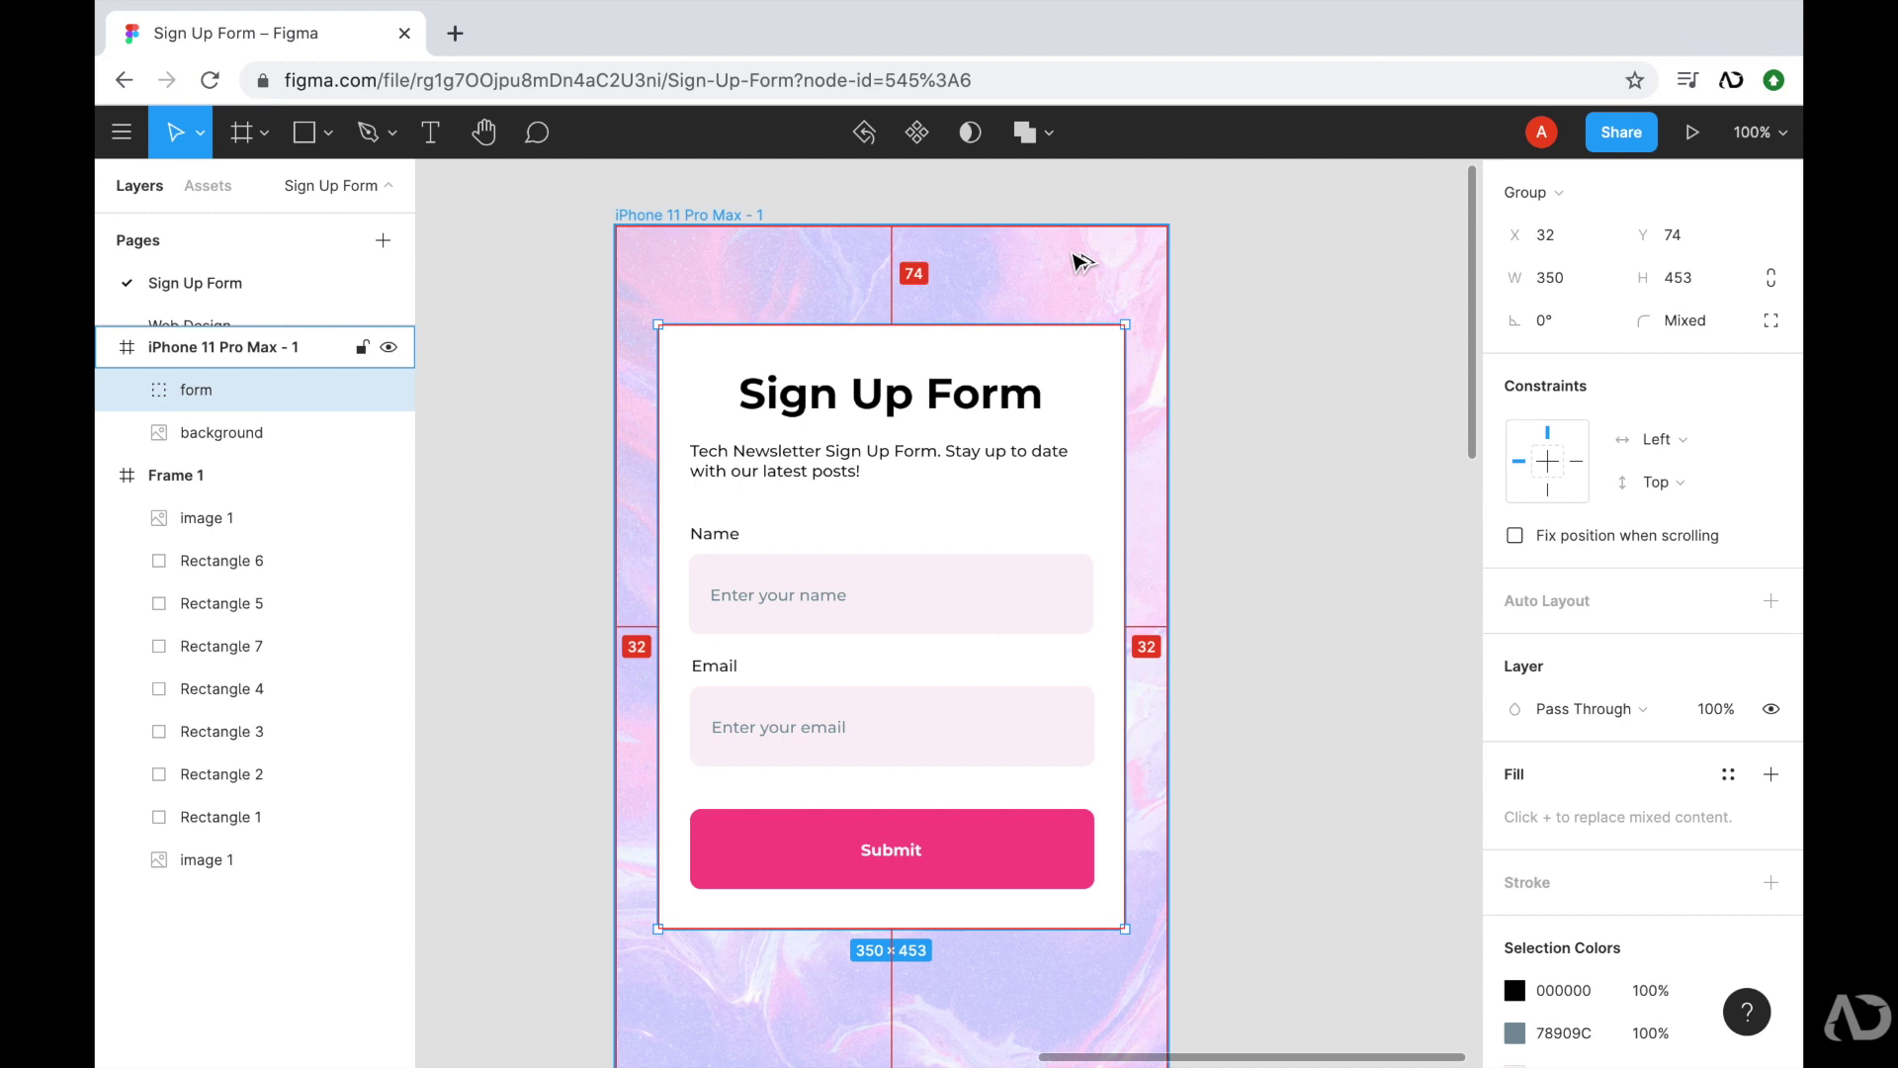
- Duplicate the iPhone 11 Pro Max - 1 frame to its right
left_click(1268, 463)
key("minus")
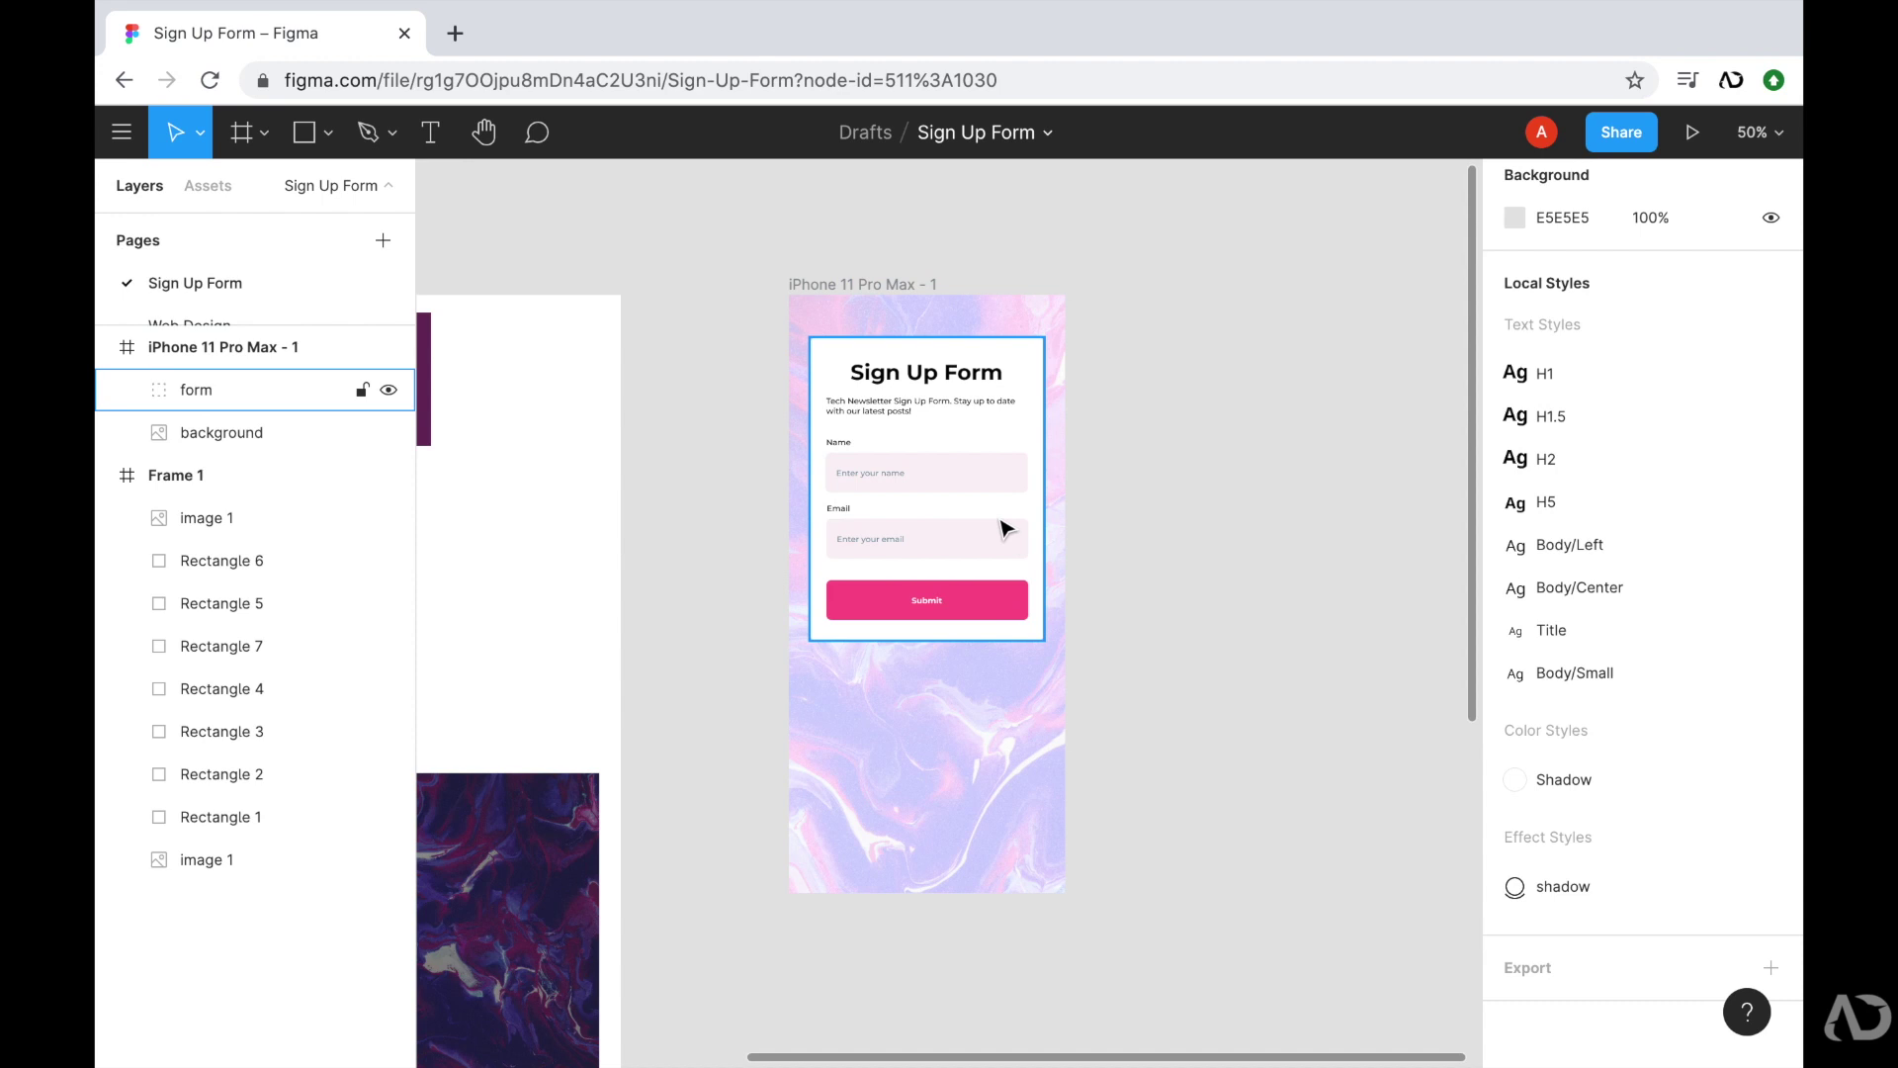
key("shift+0")
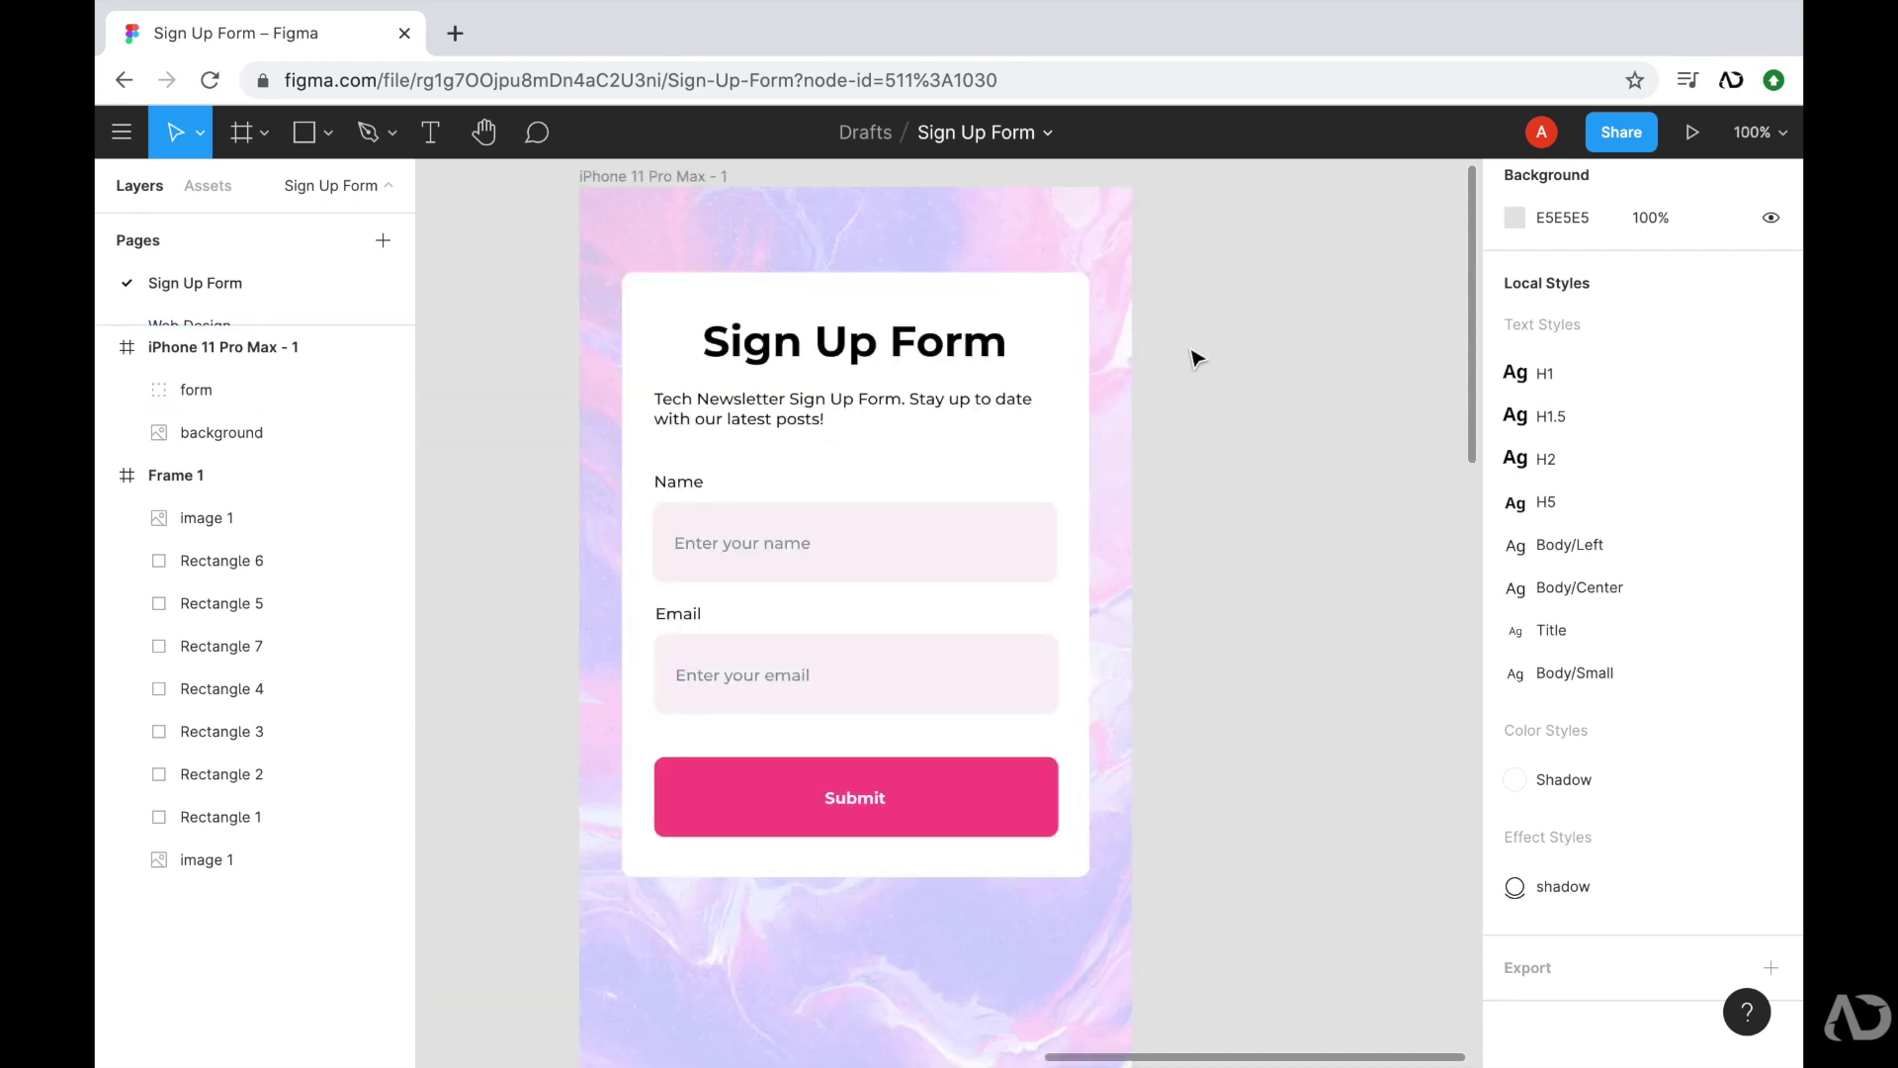
scroll(1196, 358, "up", 2)
left_click(665, 238)
left_click_drag(665, 237, 1257, 245)
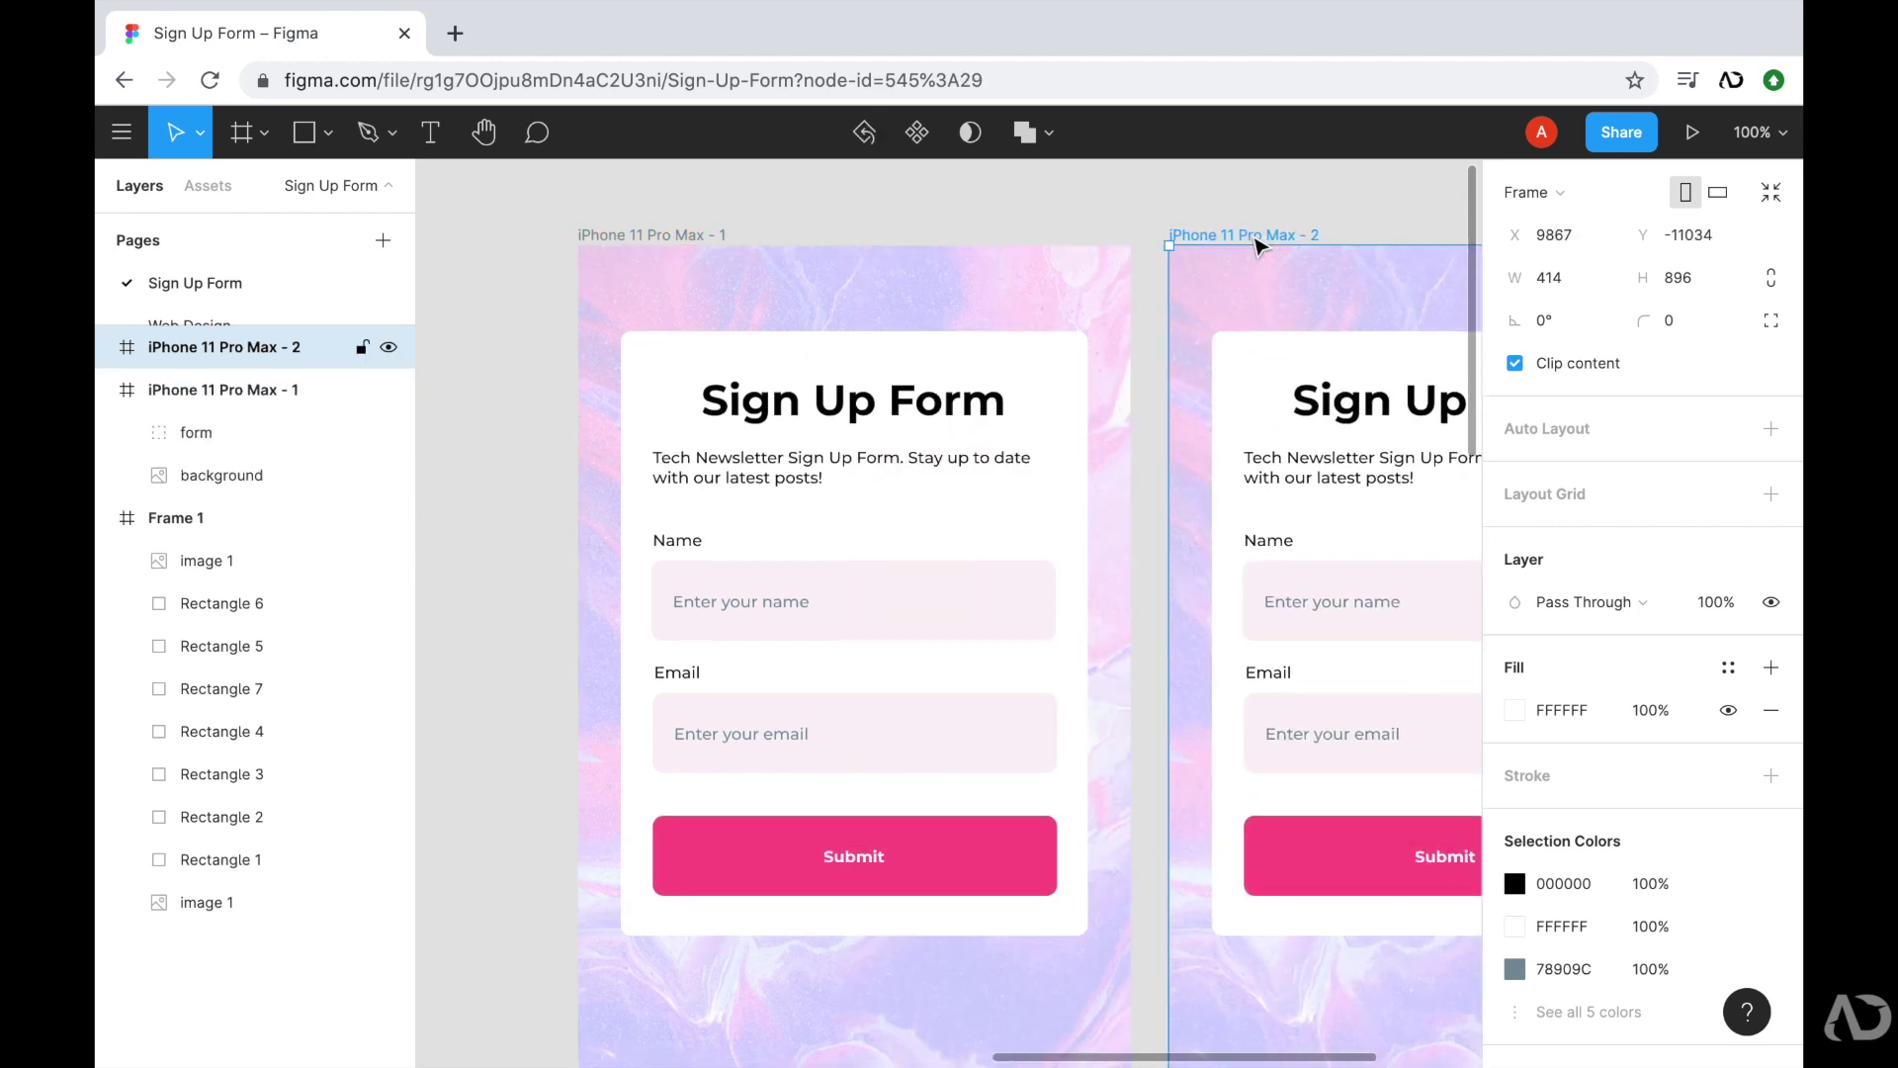
- Make the Name input's background rectangle fill white (FFFFFF) in the duplicate frame
scroll(1255, 244, "right", 5)
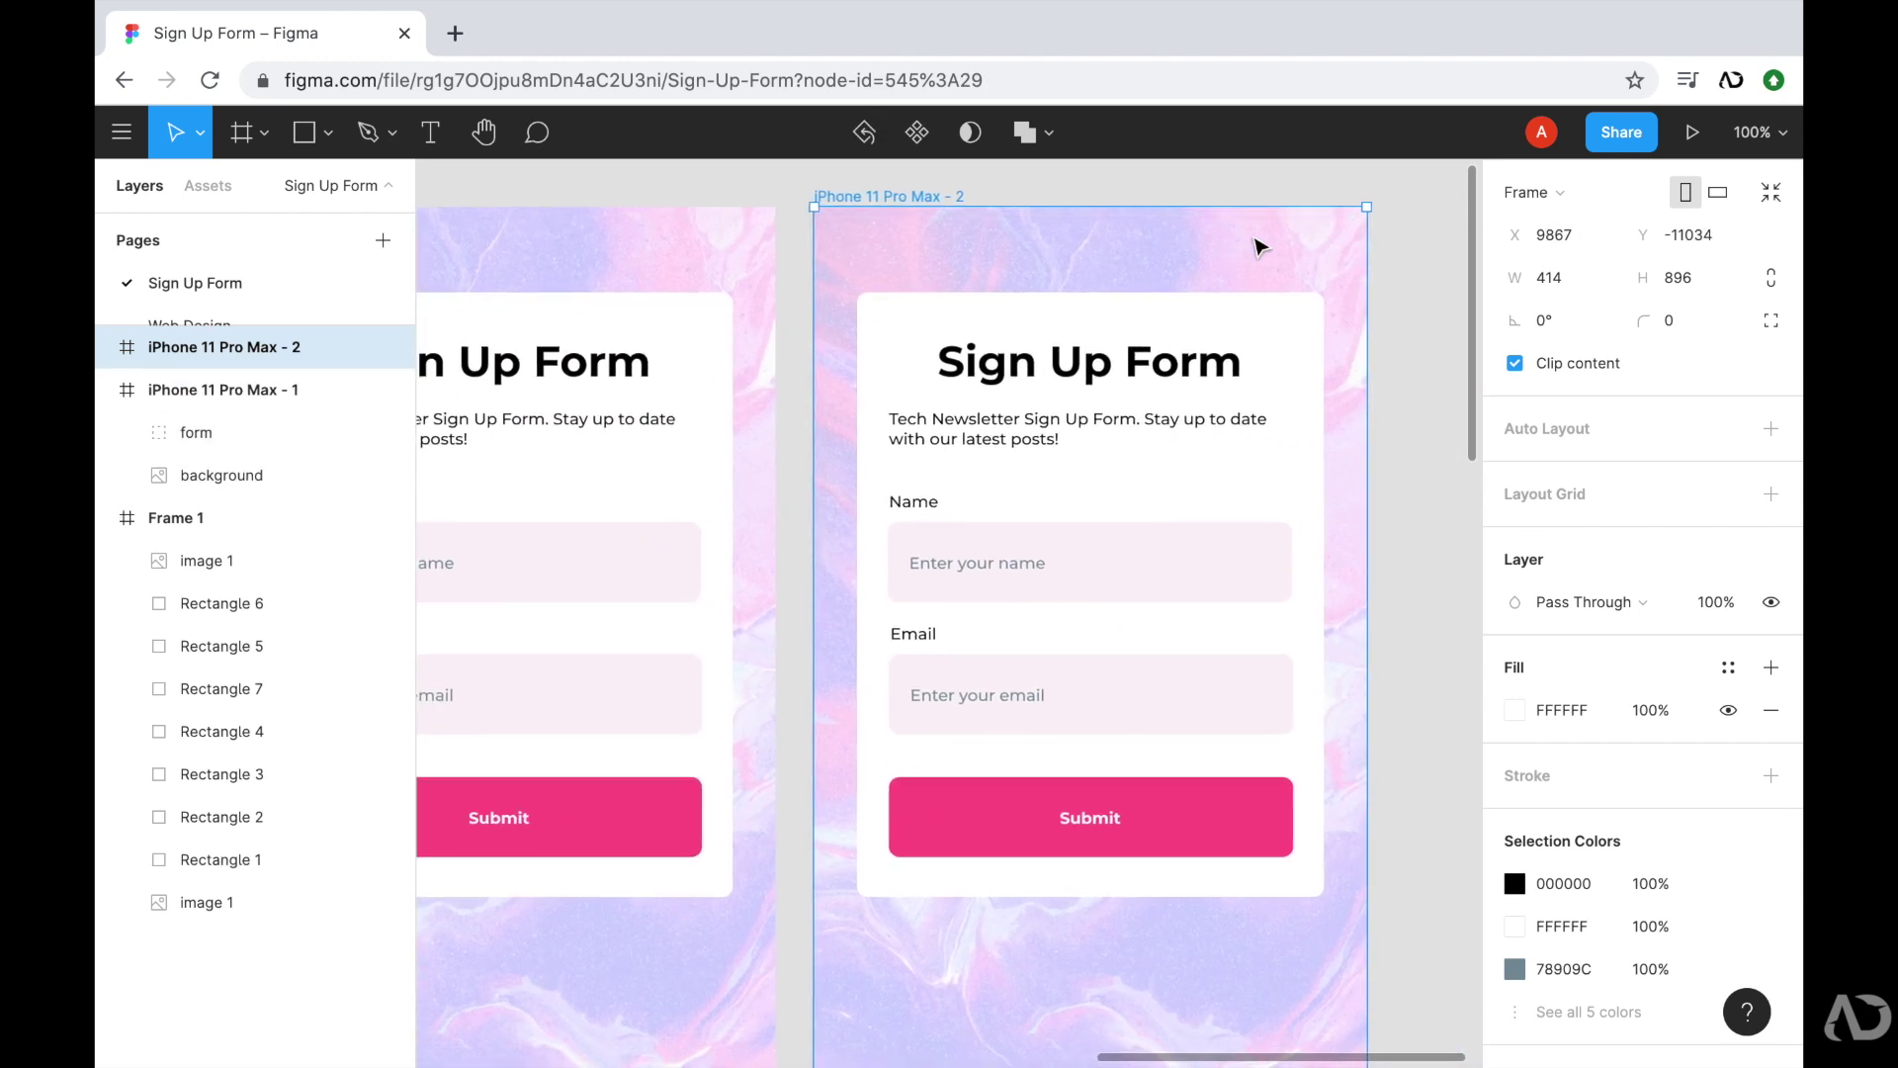
scroll(1258, 244, "right", 2)
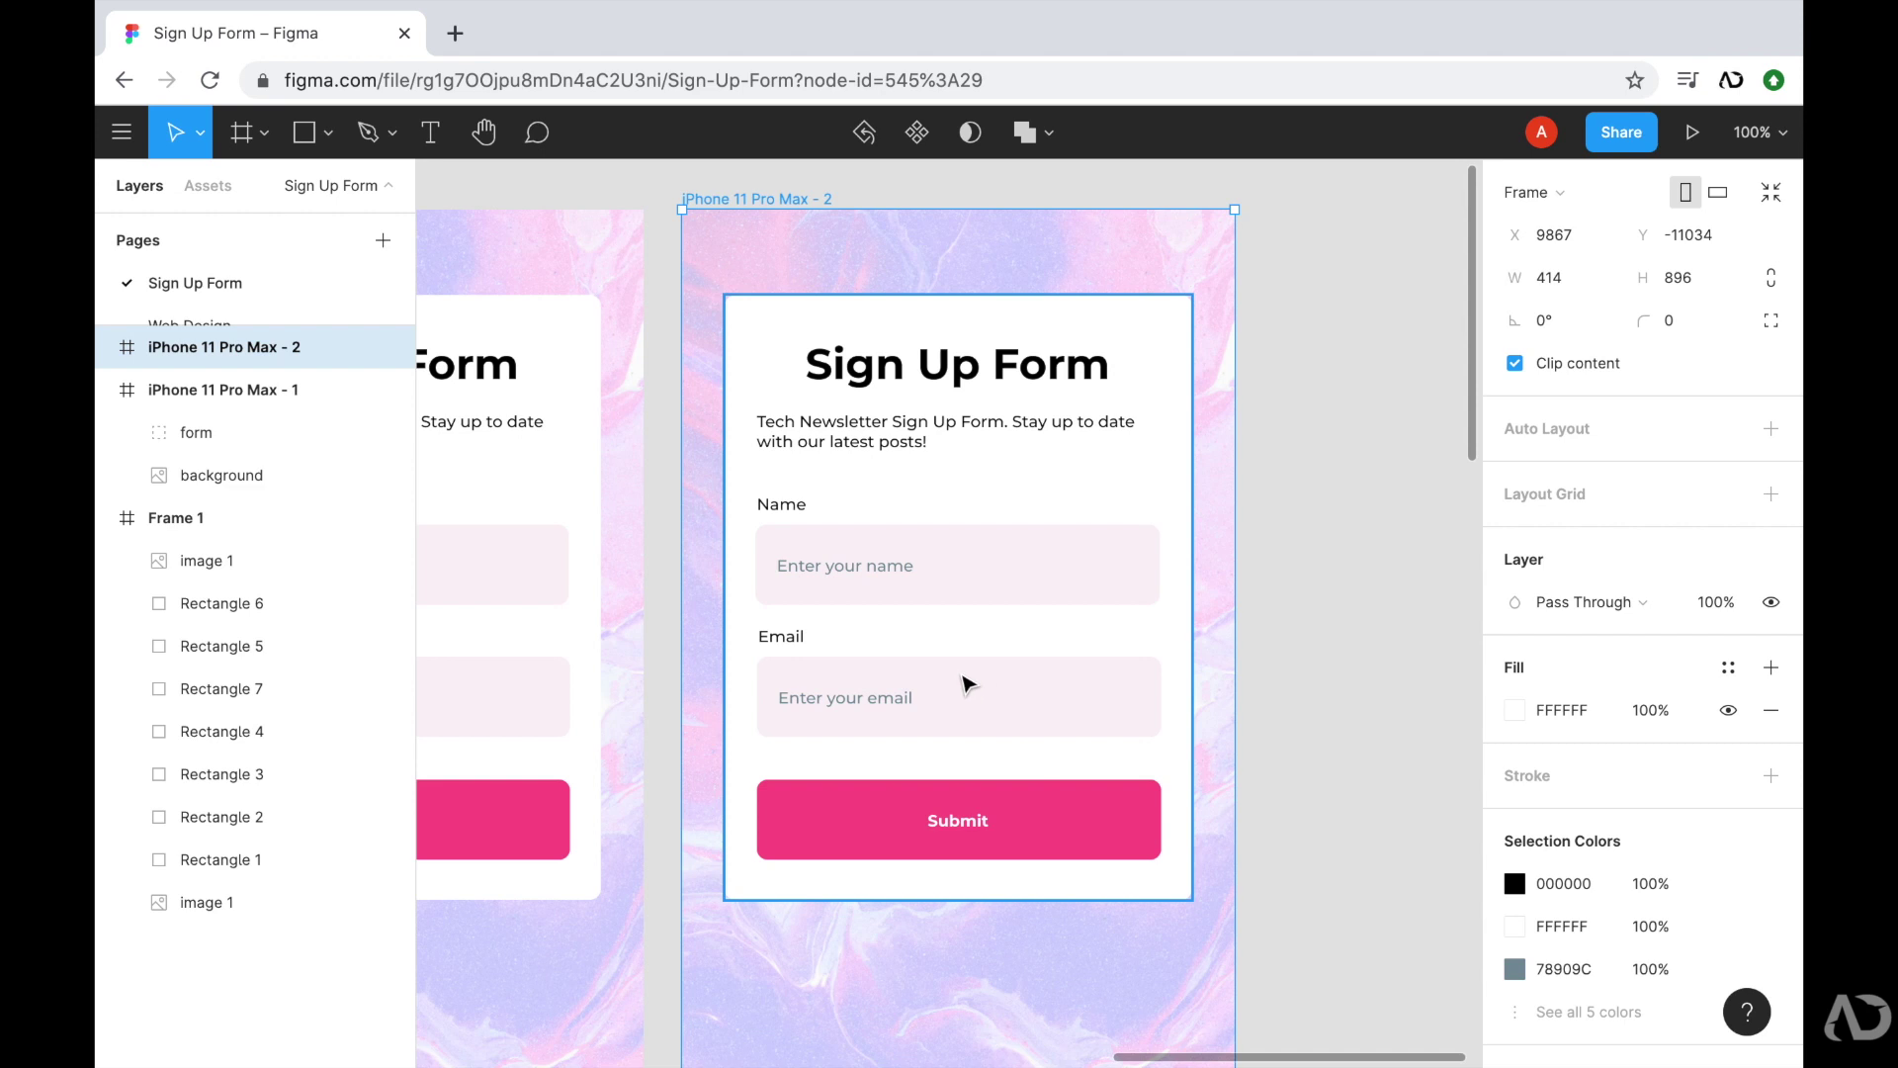
key("ctrl+plus")
left_click(1072, 470)
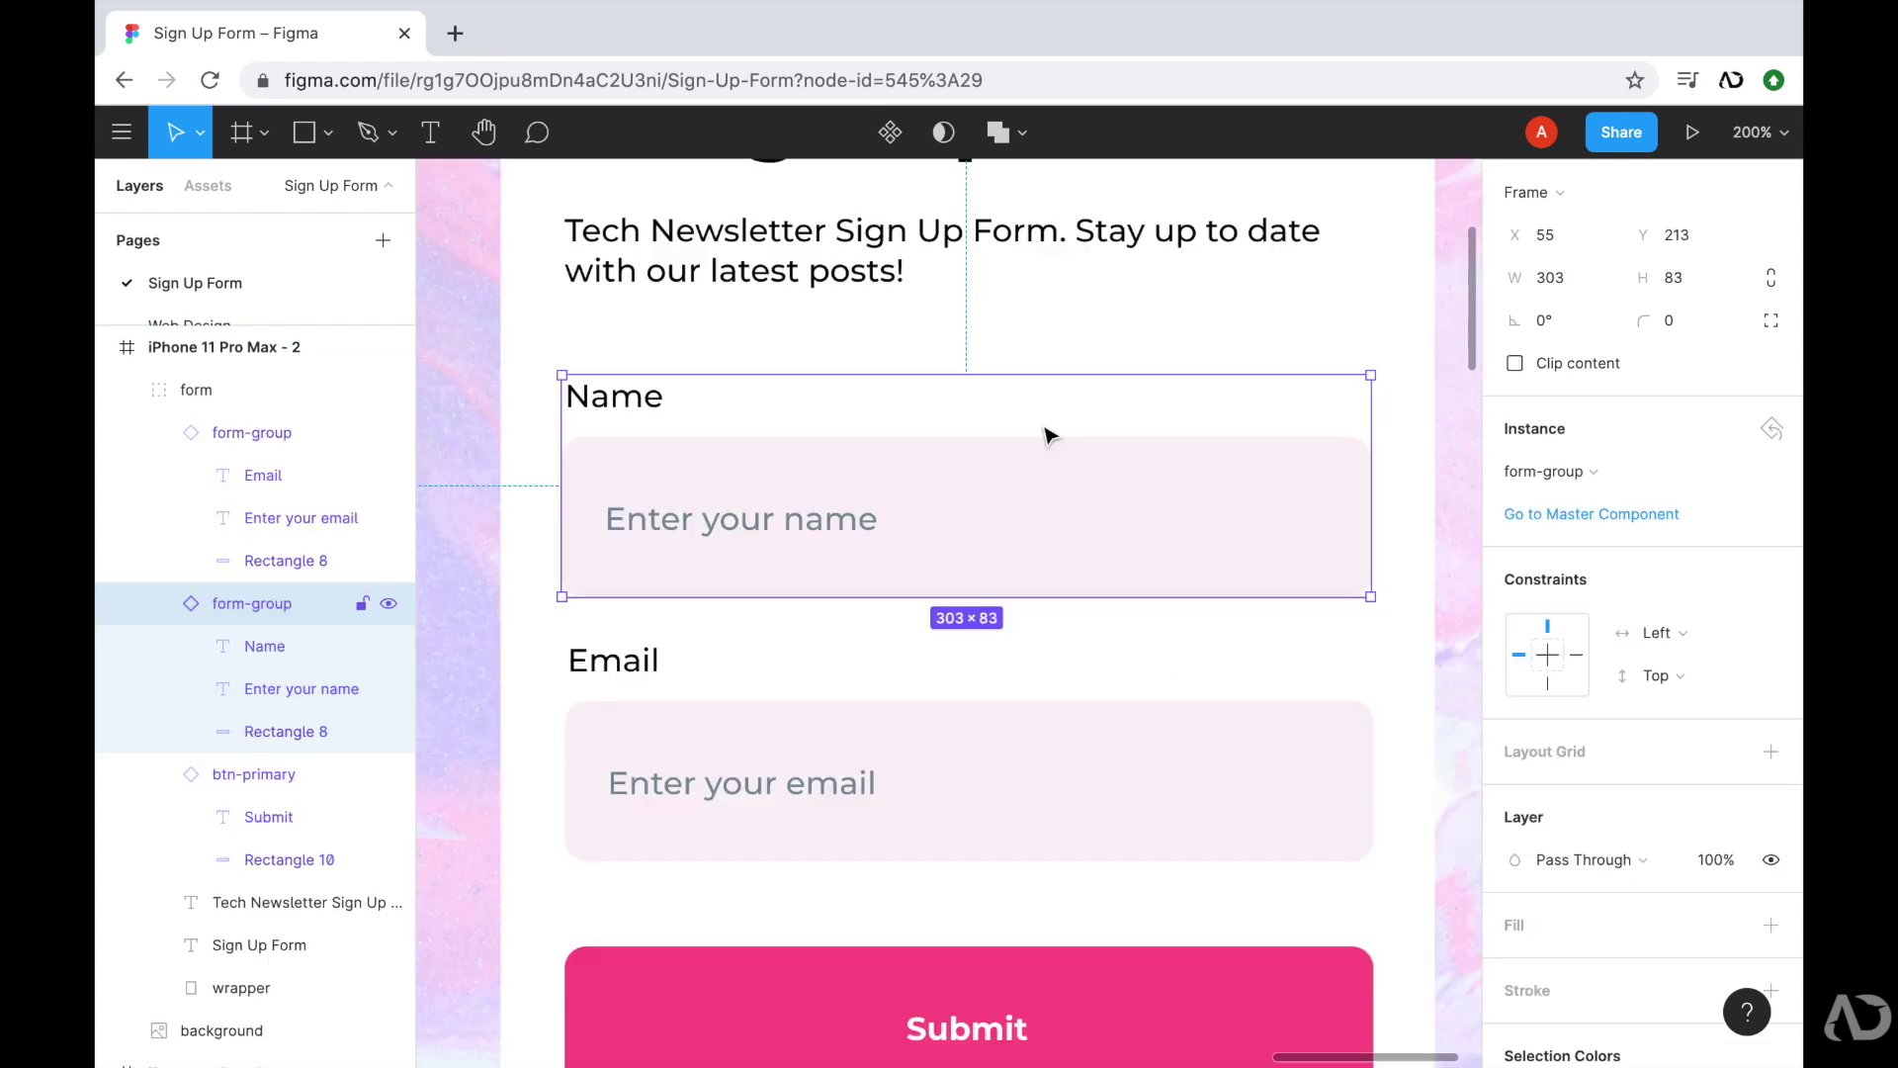
left_click(1071, 471)
left_click(1512, 772)
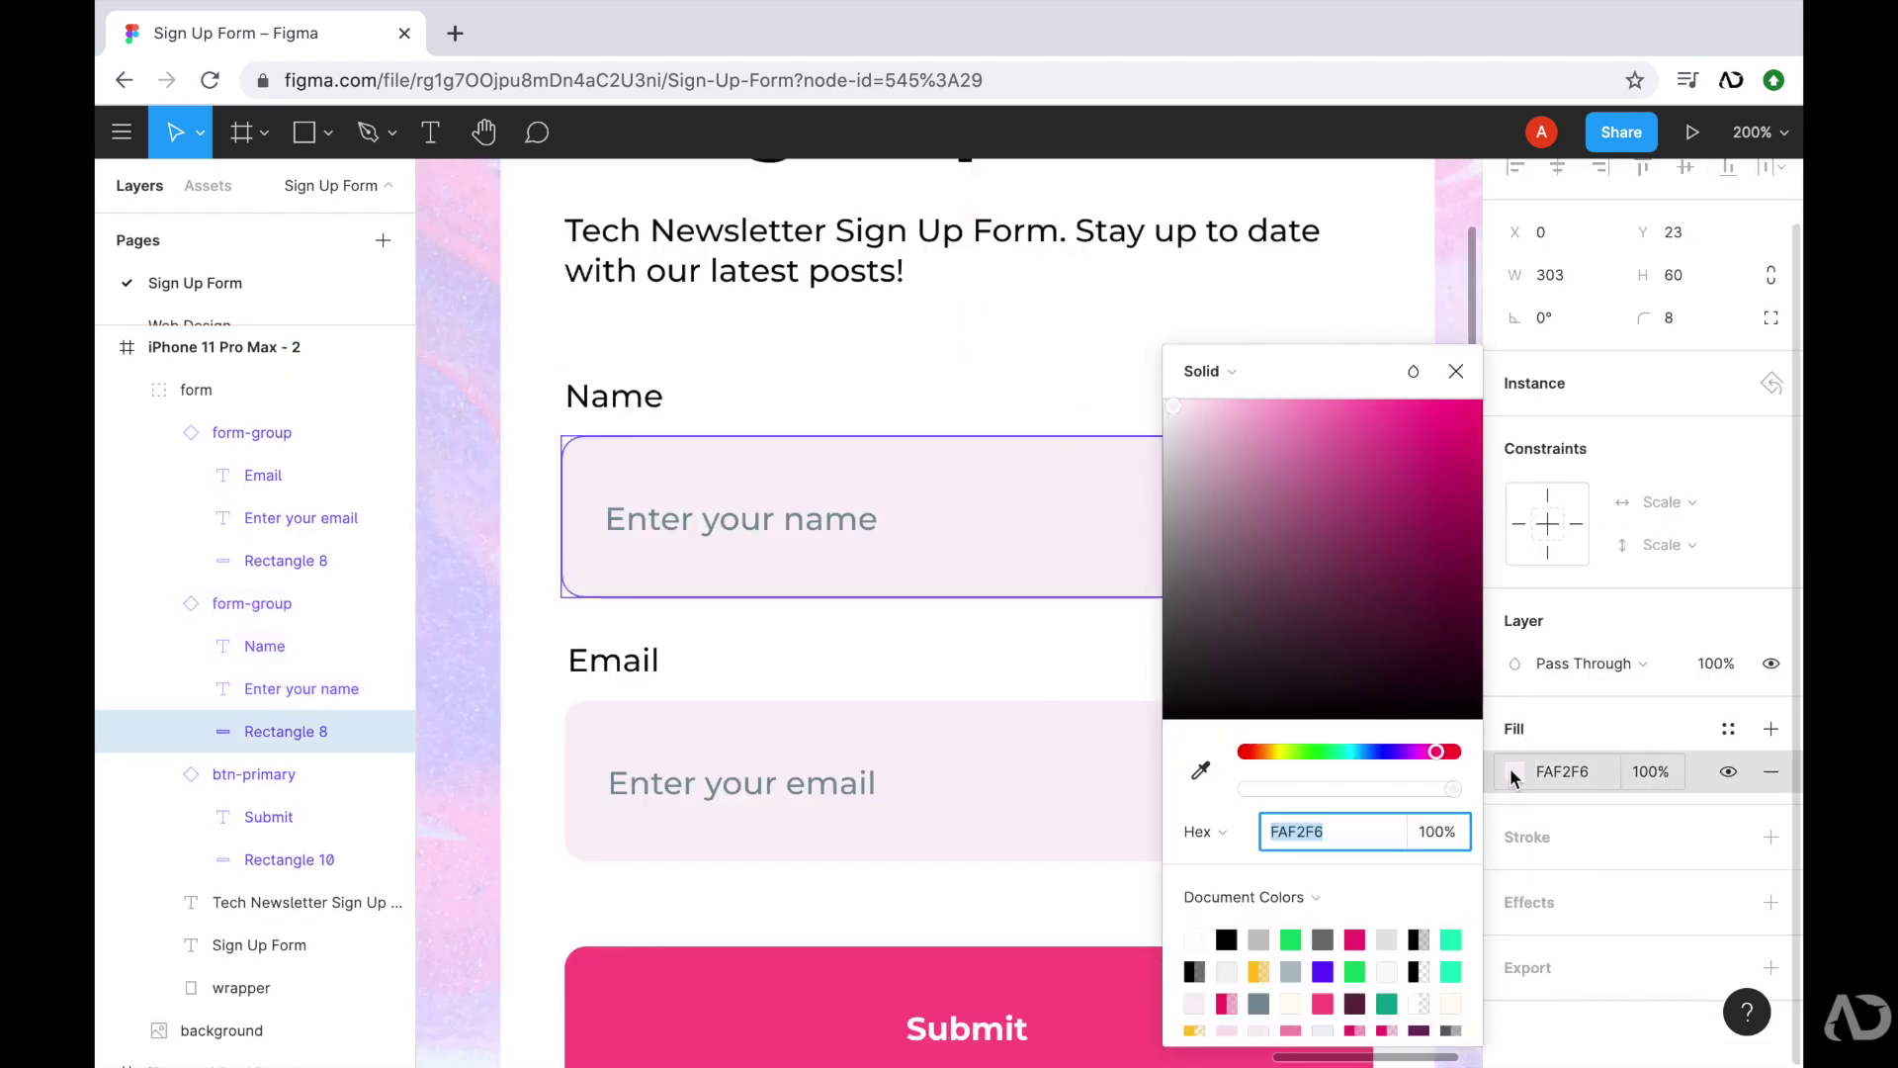
left_click_drag(1178, 413, 1054, 317)
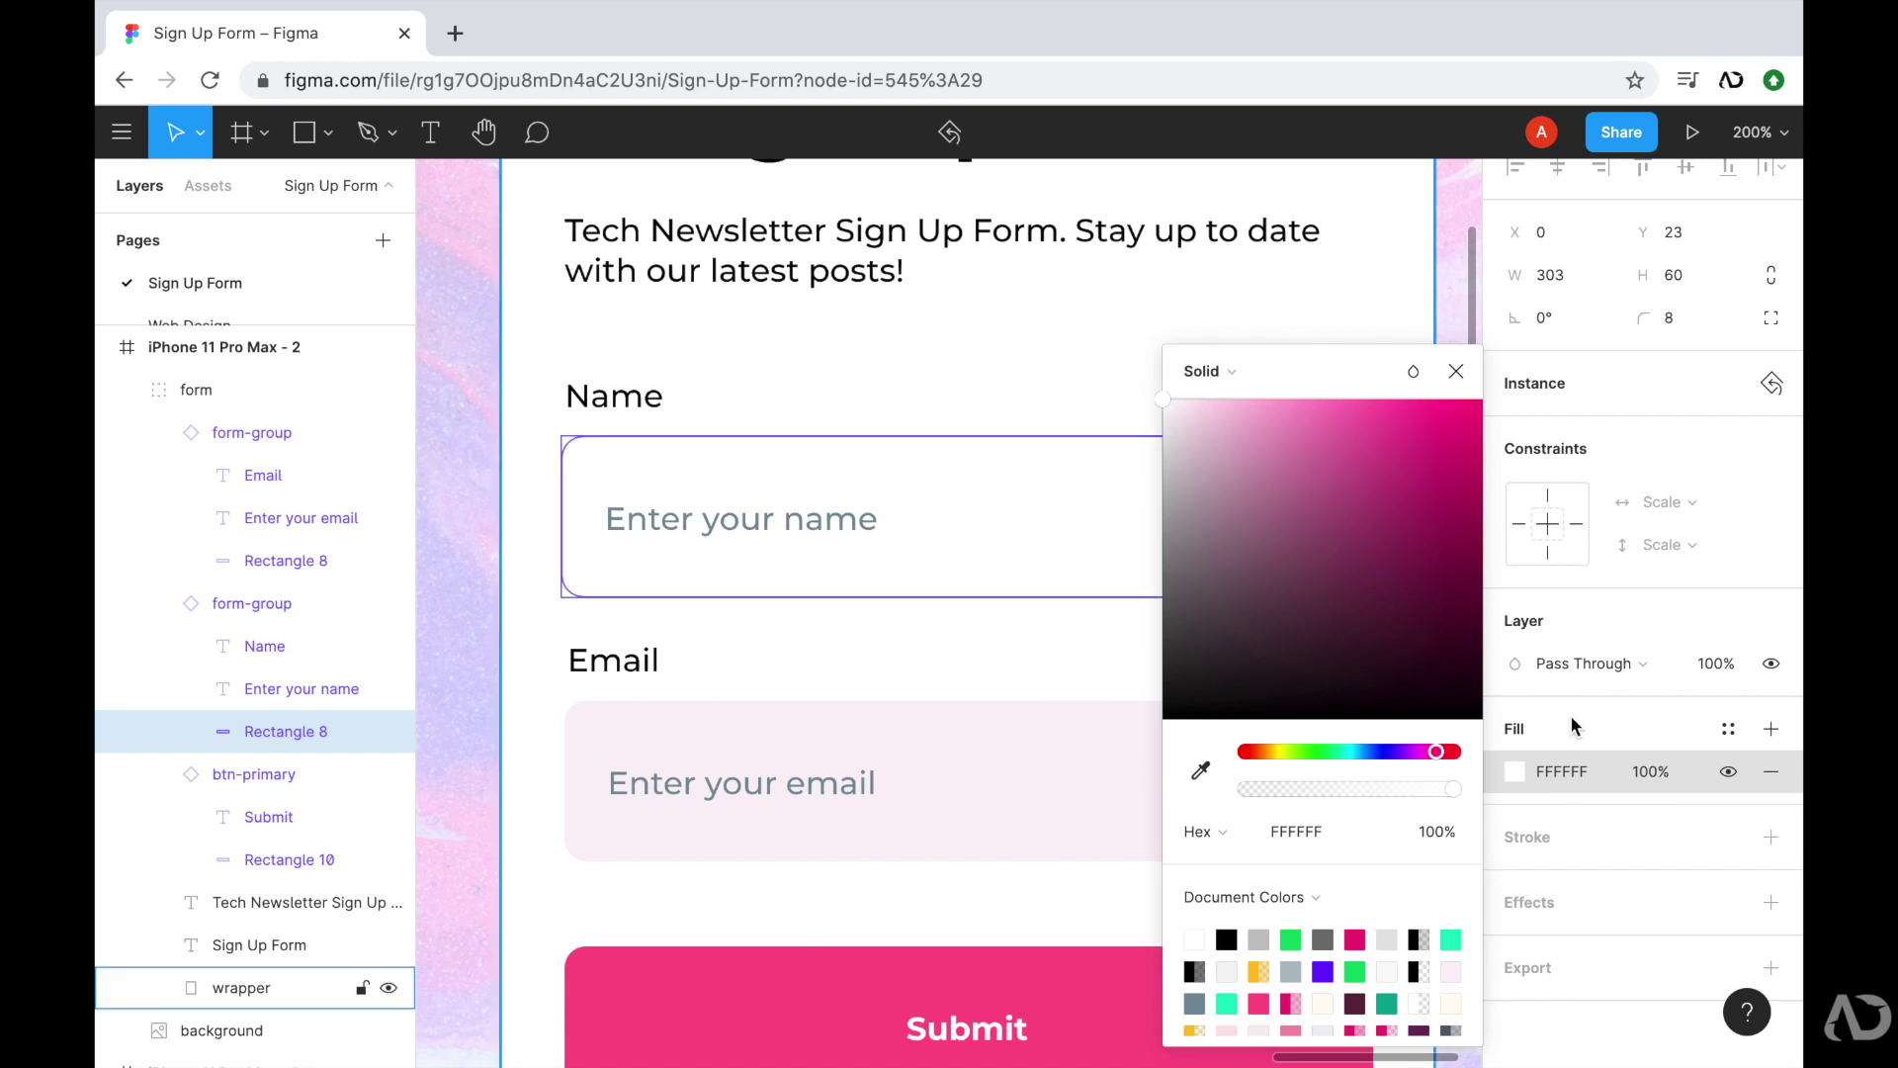
left_click(1560, 908)
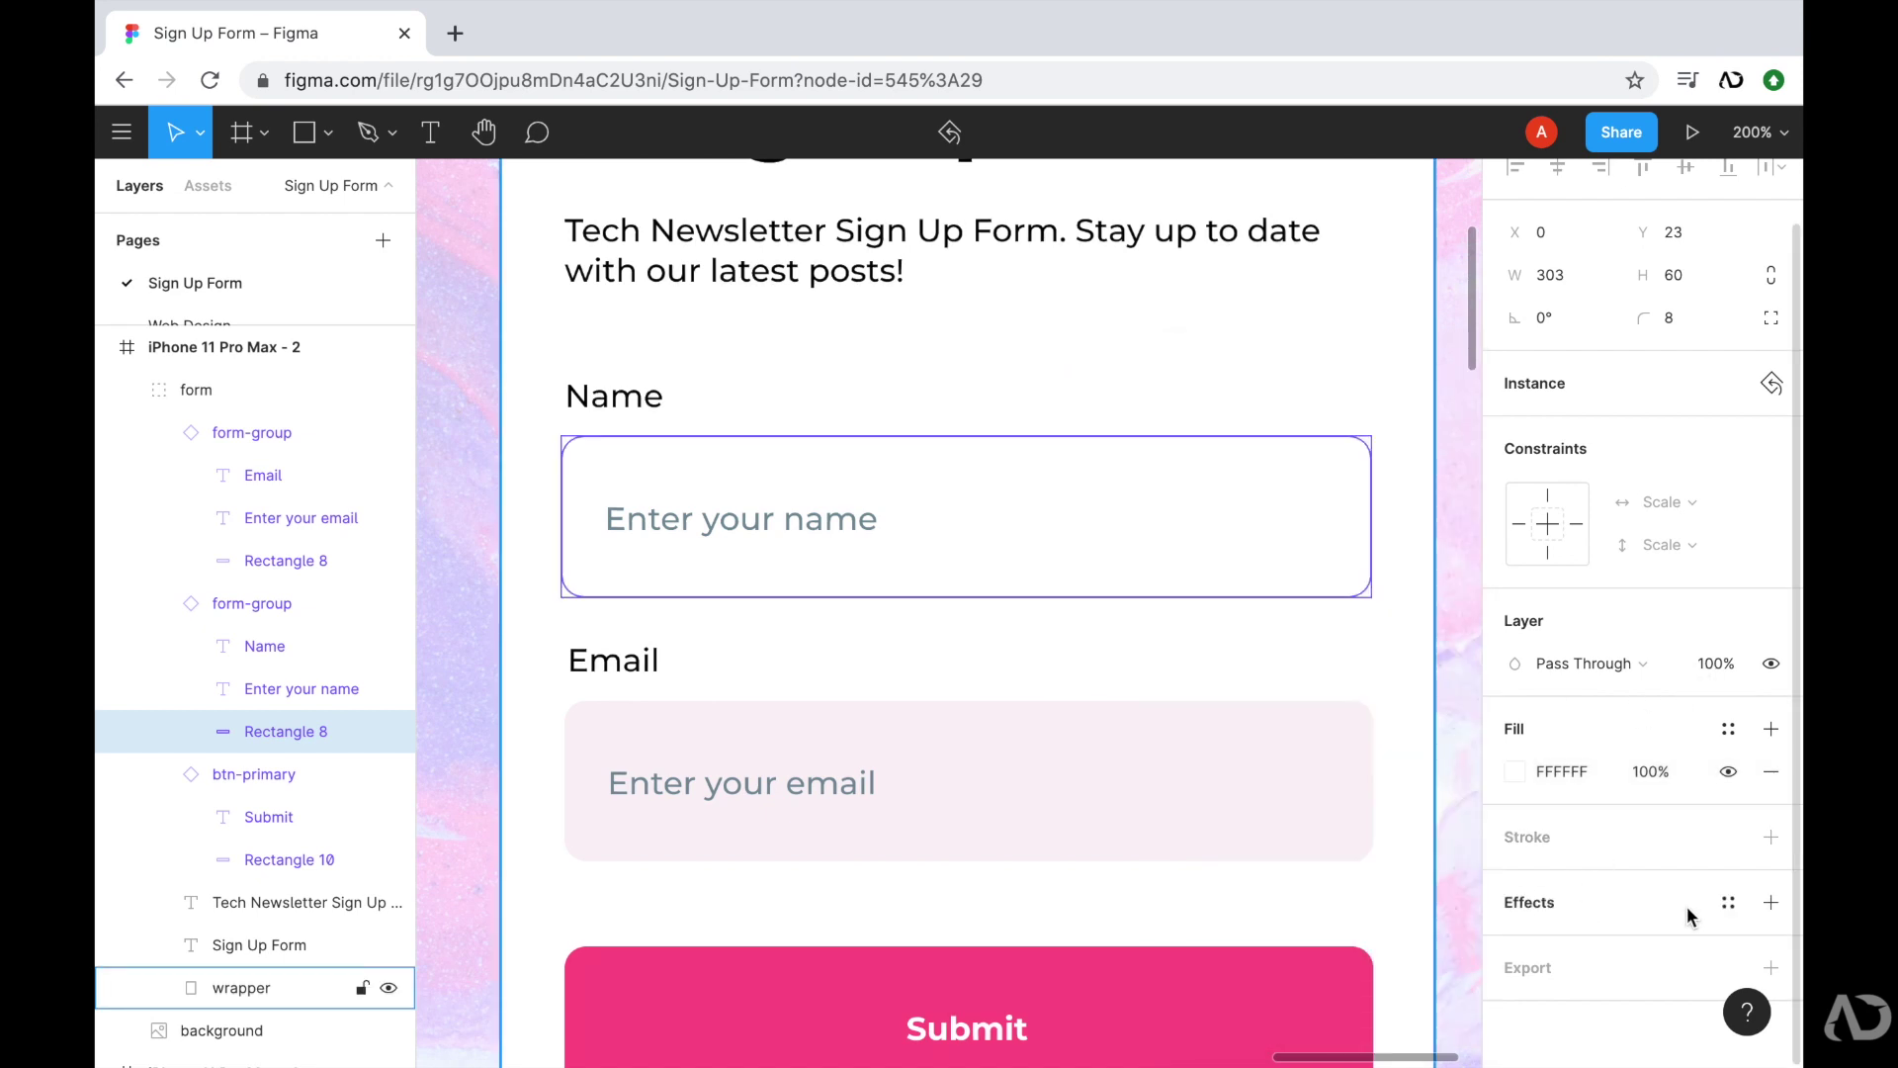
- Add a Drop Shadow to the Name input with a Y offset of 0
left_click(1770, 901)
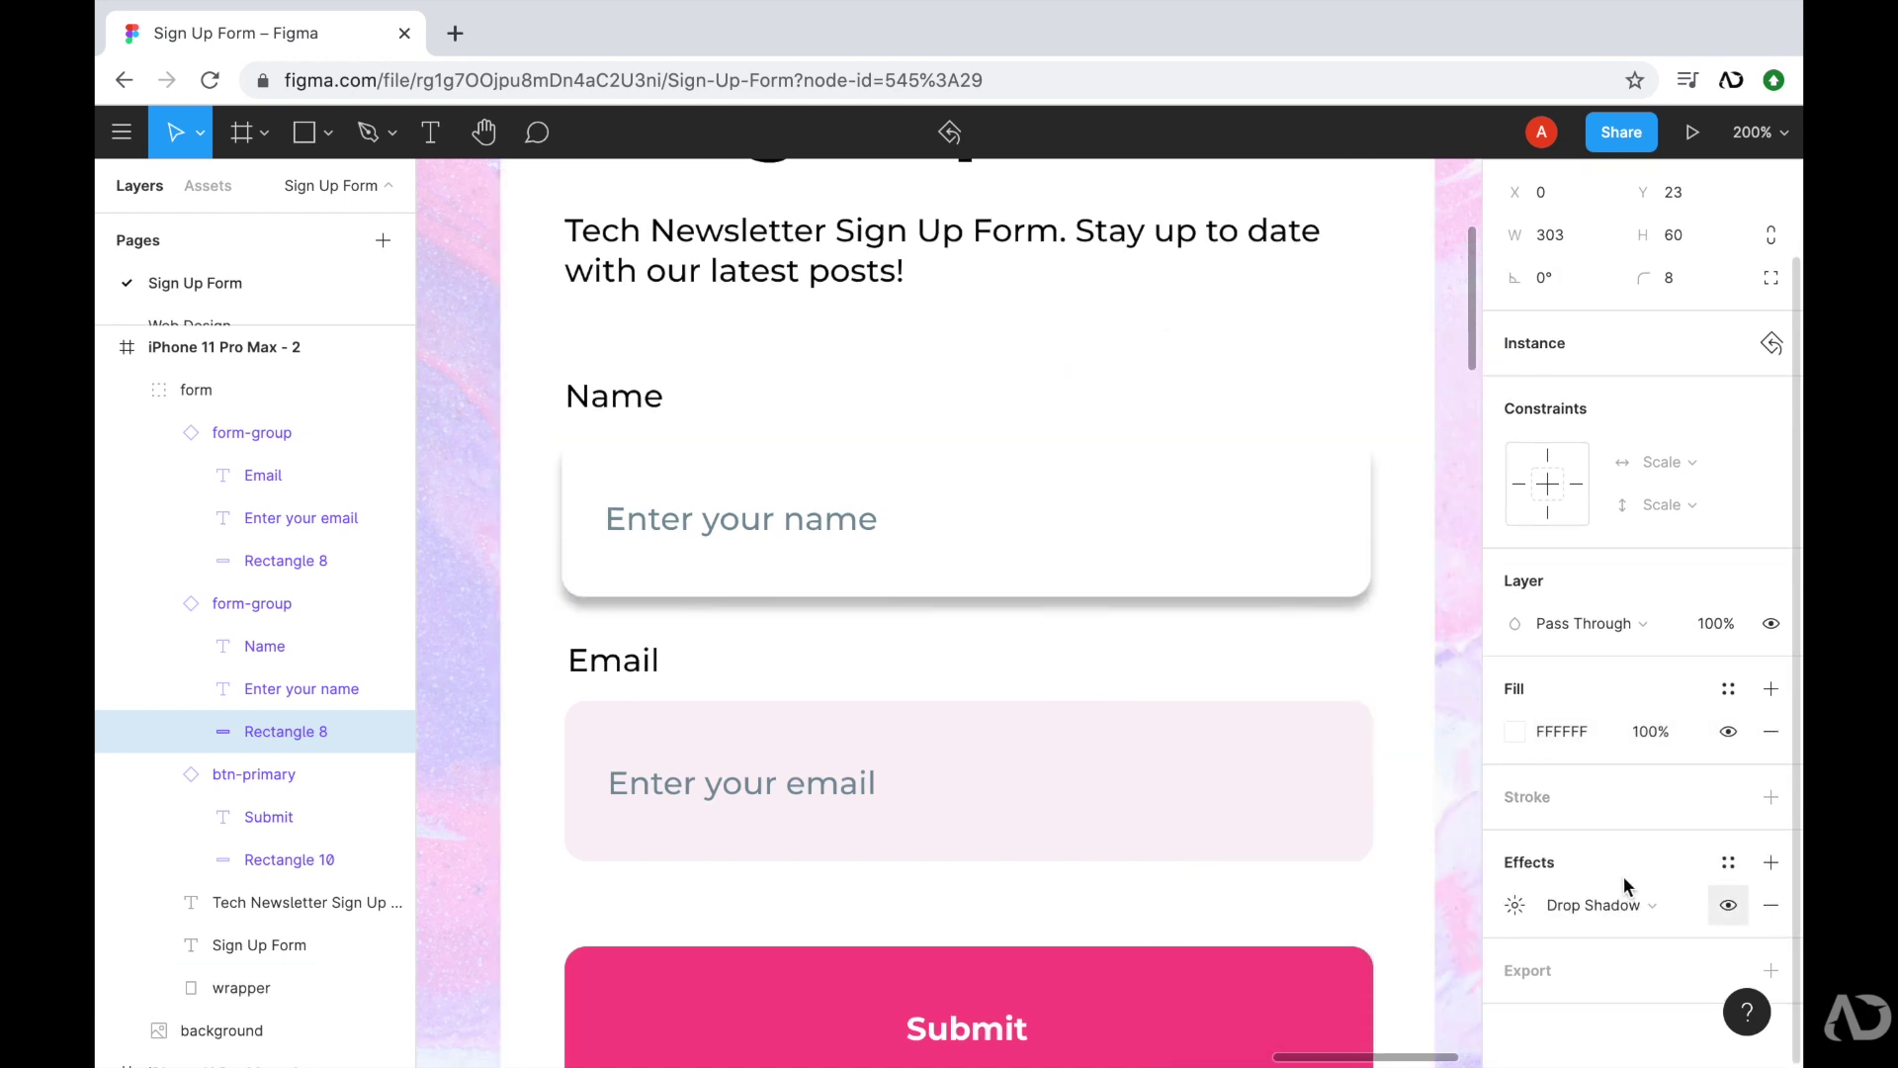
left_click(1689, 910)
left_click(1690, 912)
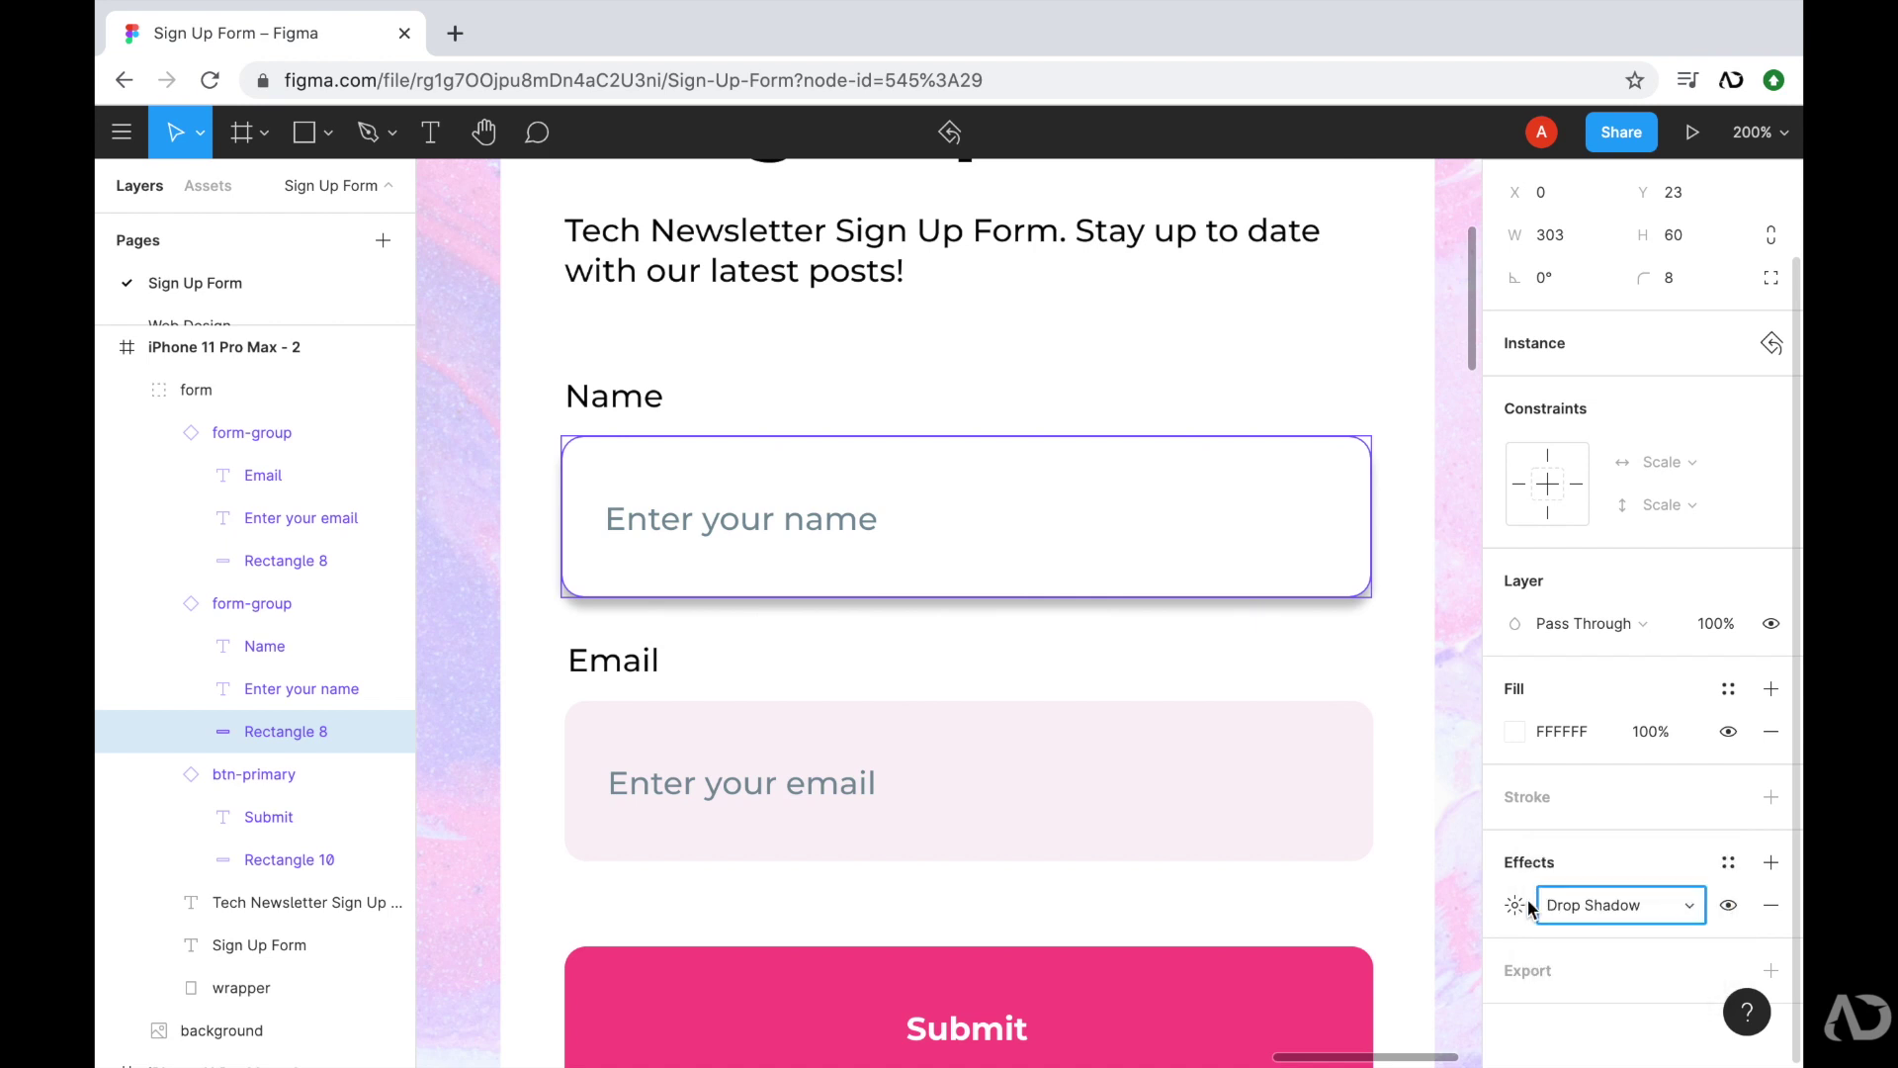
left_click(1514, 906)
left_click(1407, 972)
type("0")
key("Return")
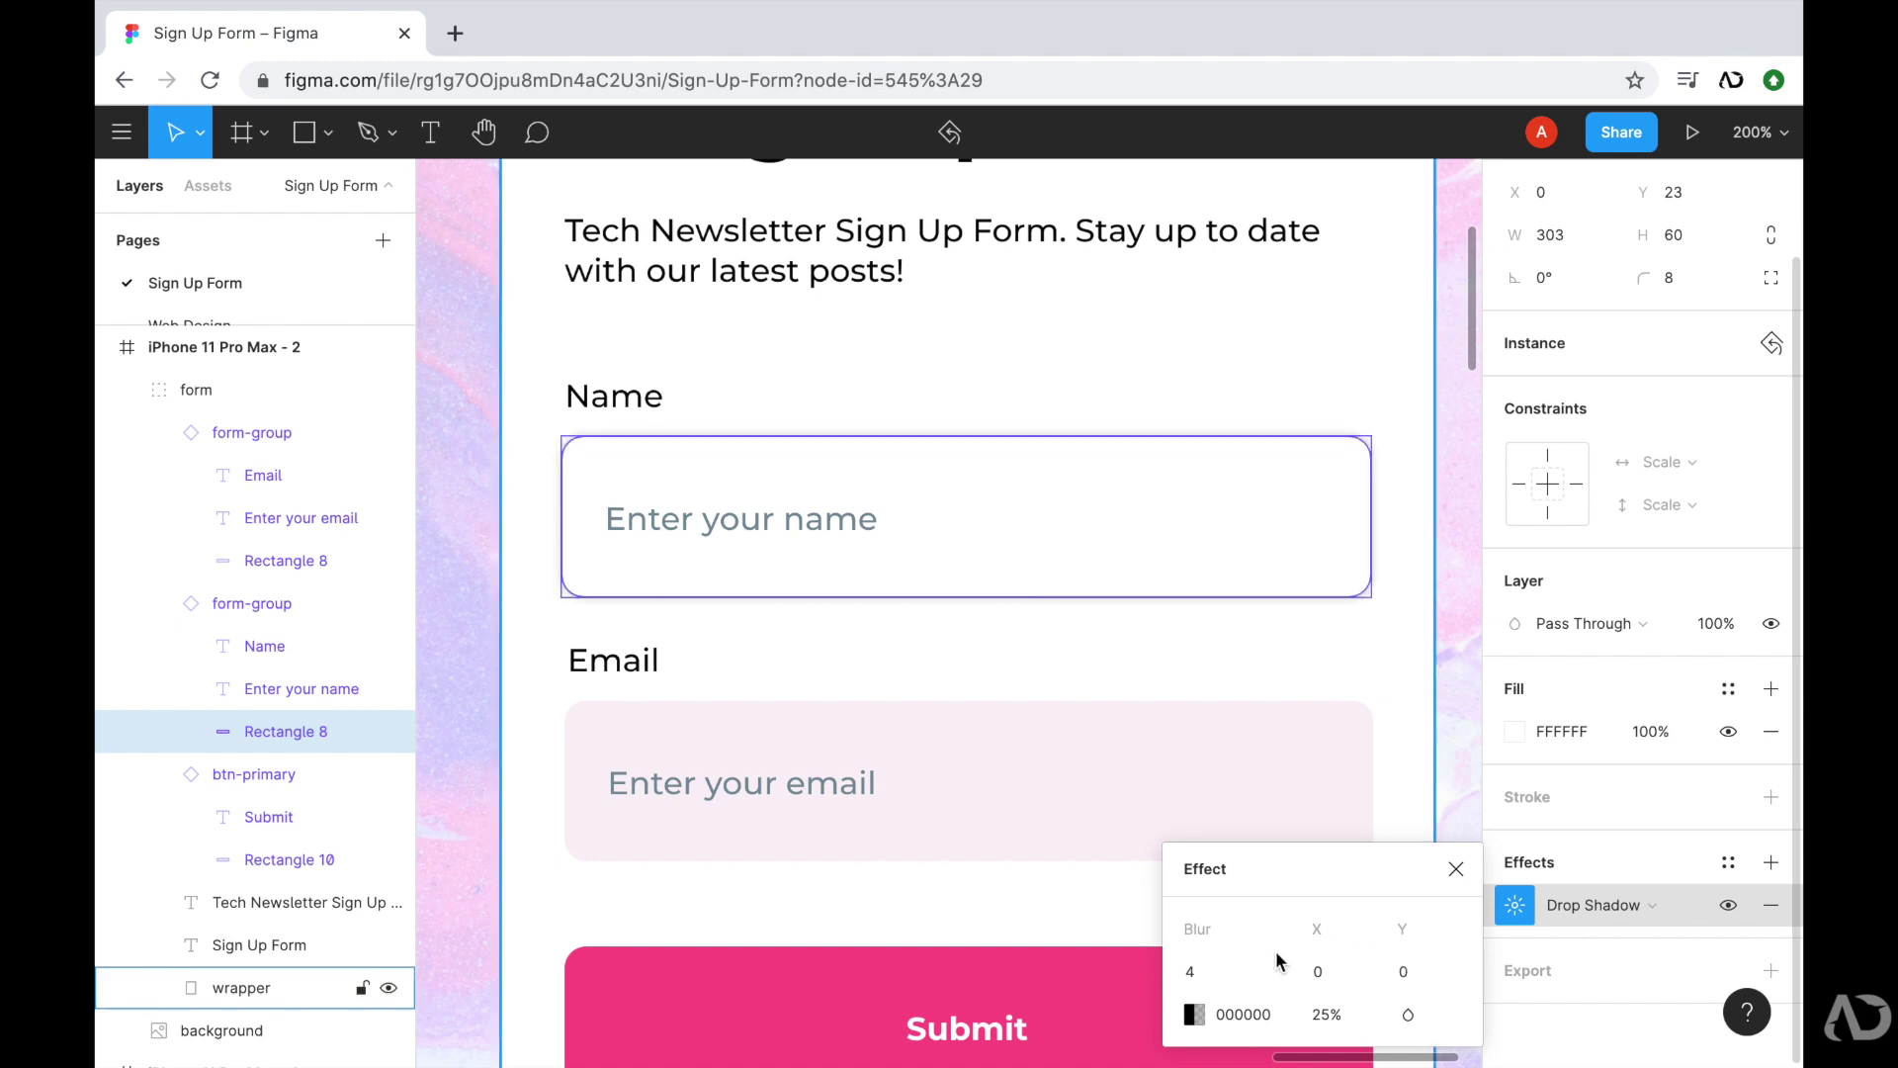
- Sample the Email input's pale pink as the shadow colour
left_click(1194, 1014)
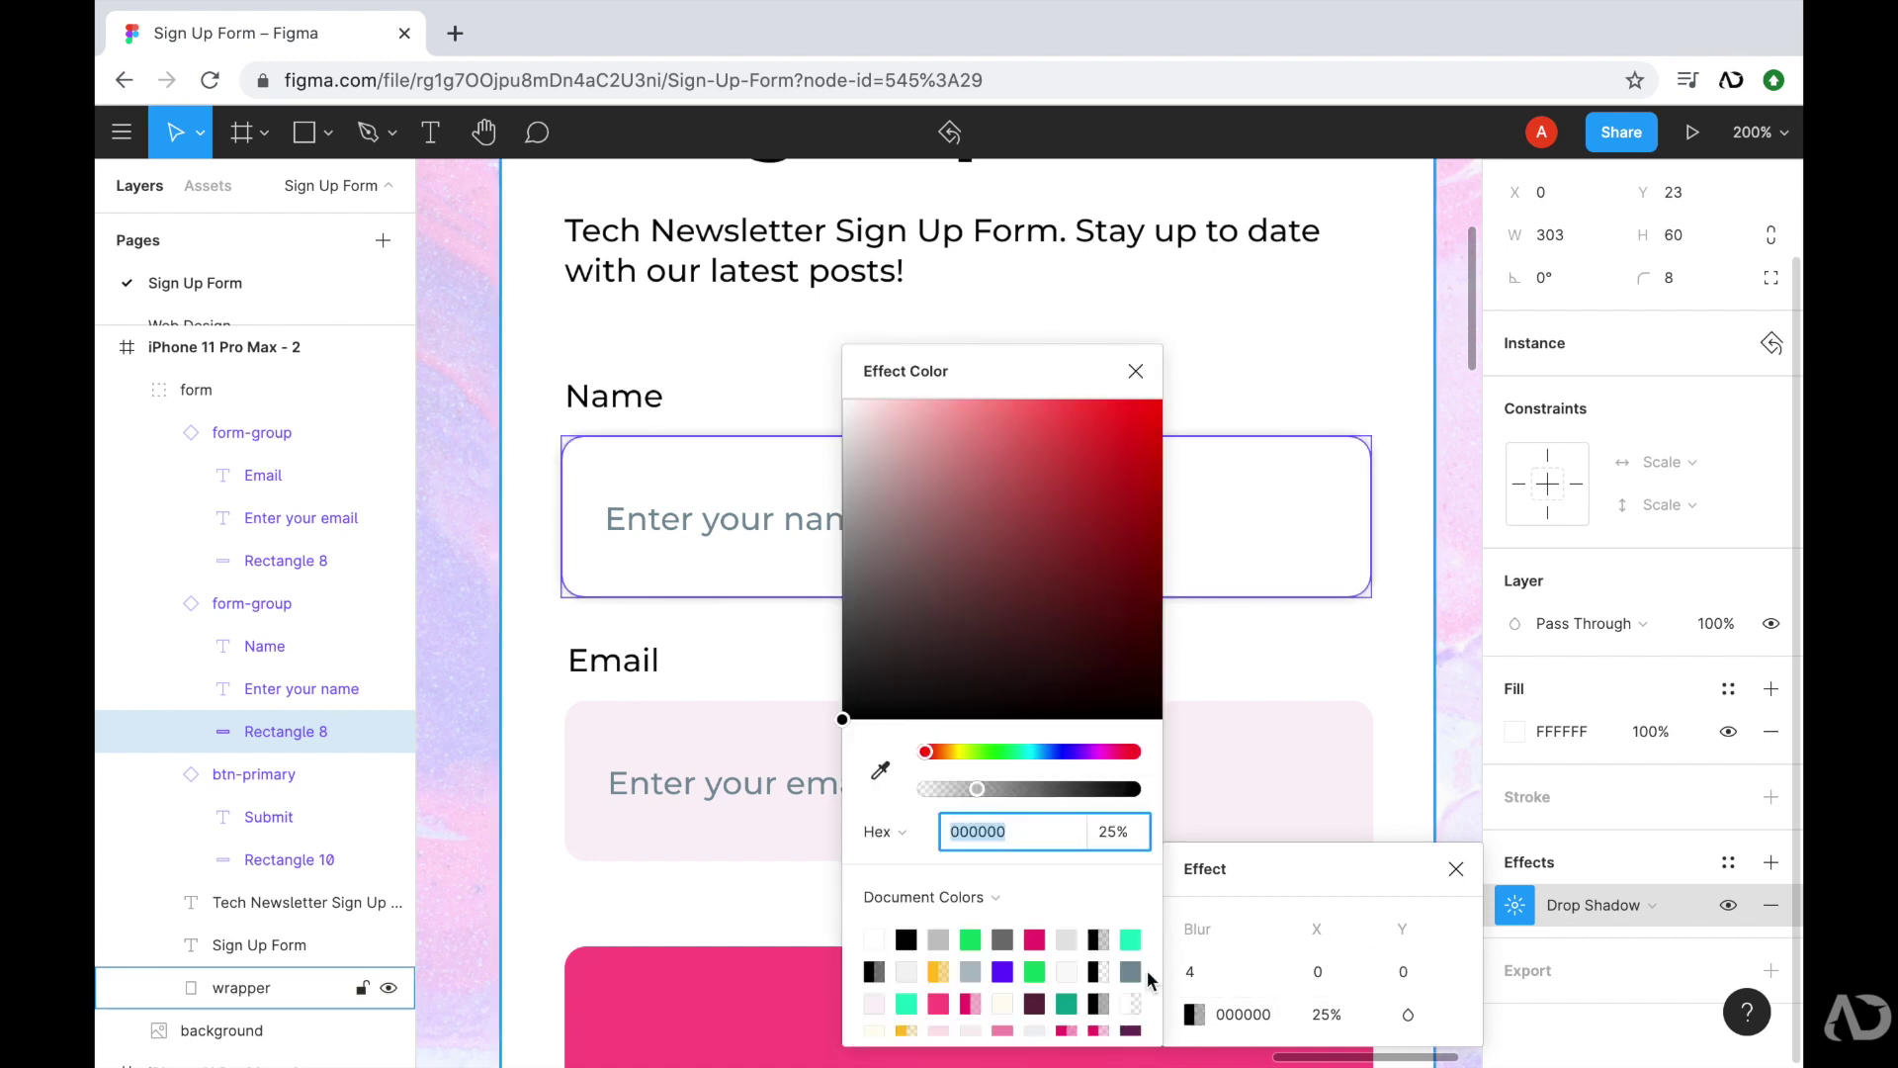
left_click(880, 770)
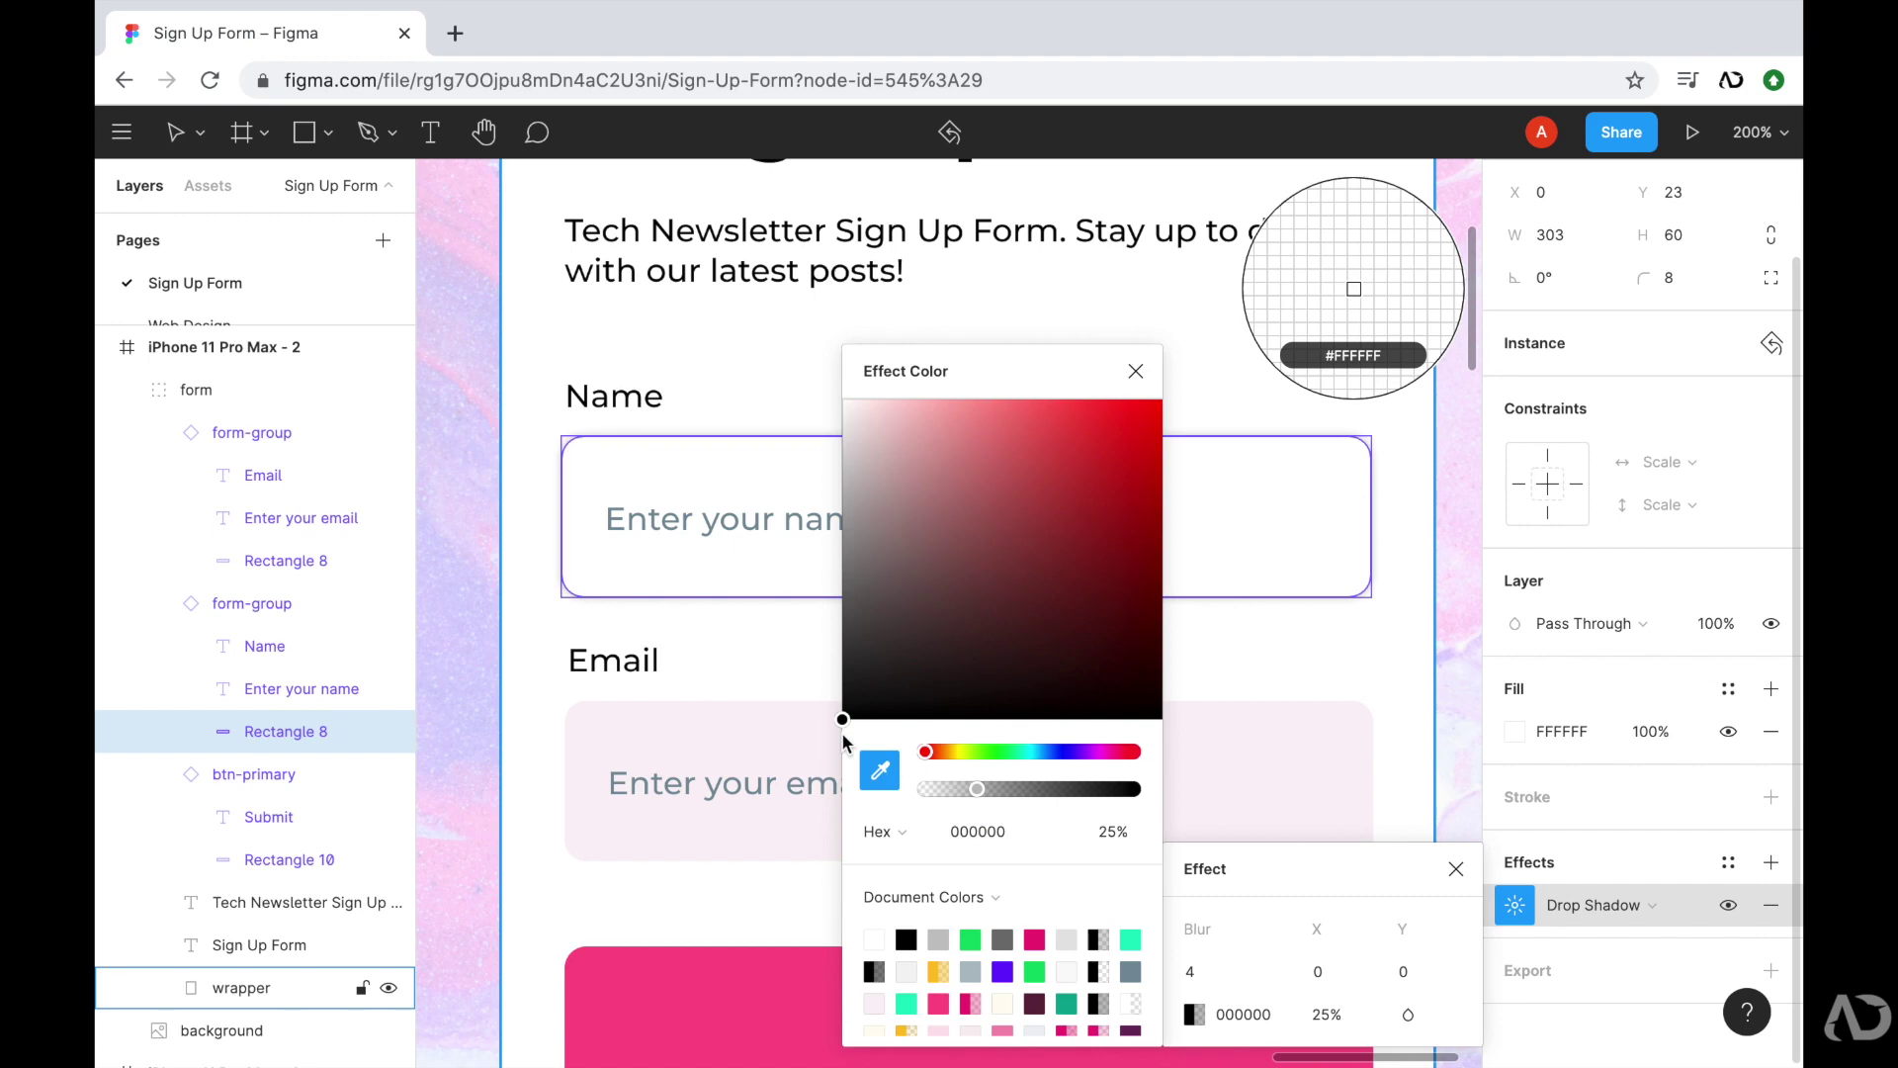
left_click(786, 731)
left_click(770, 621)
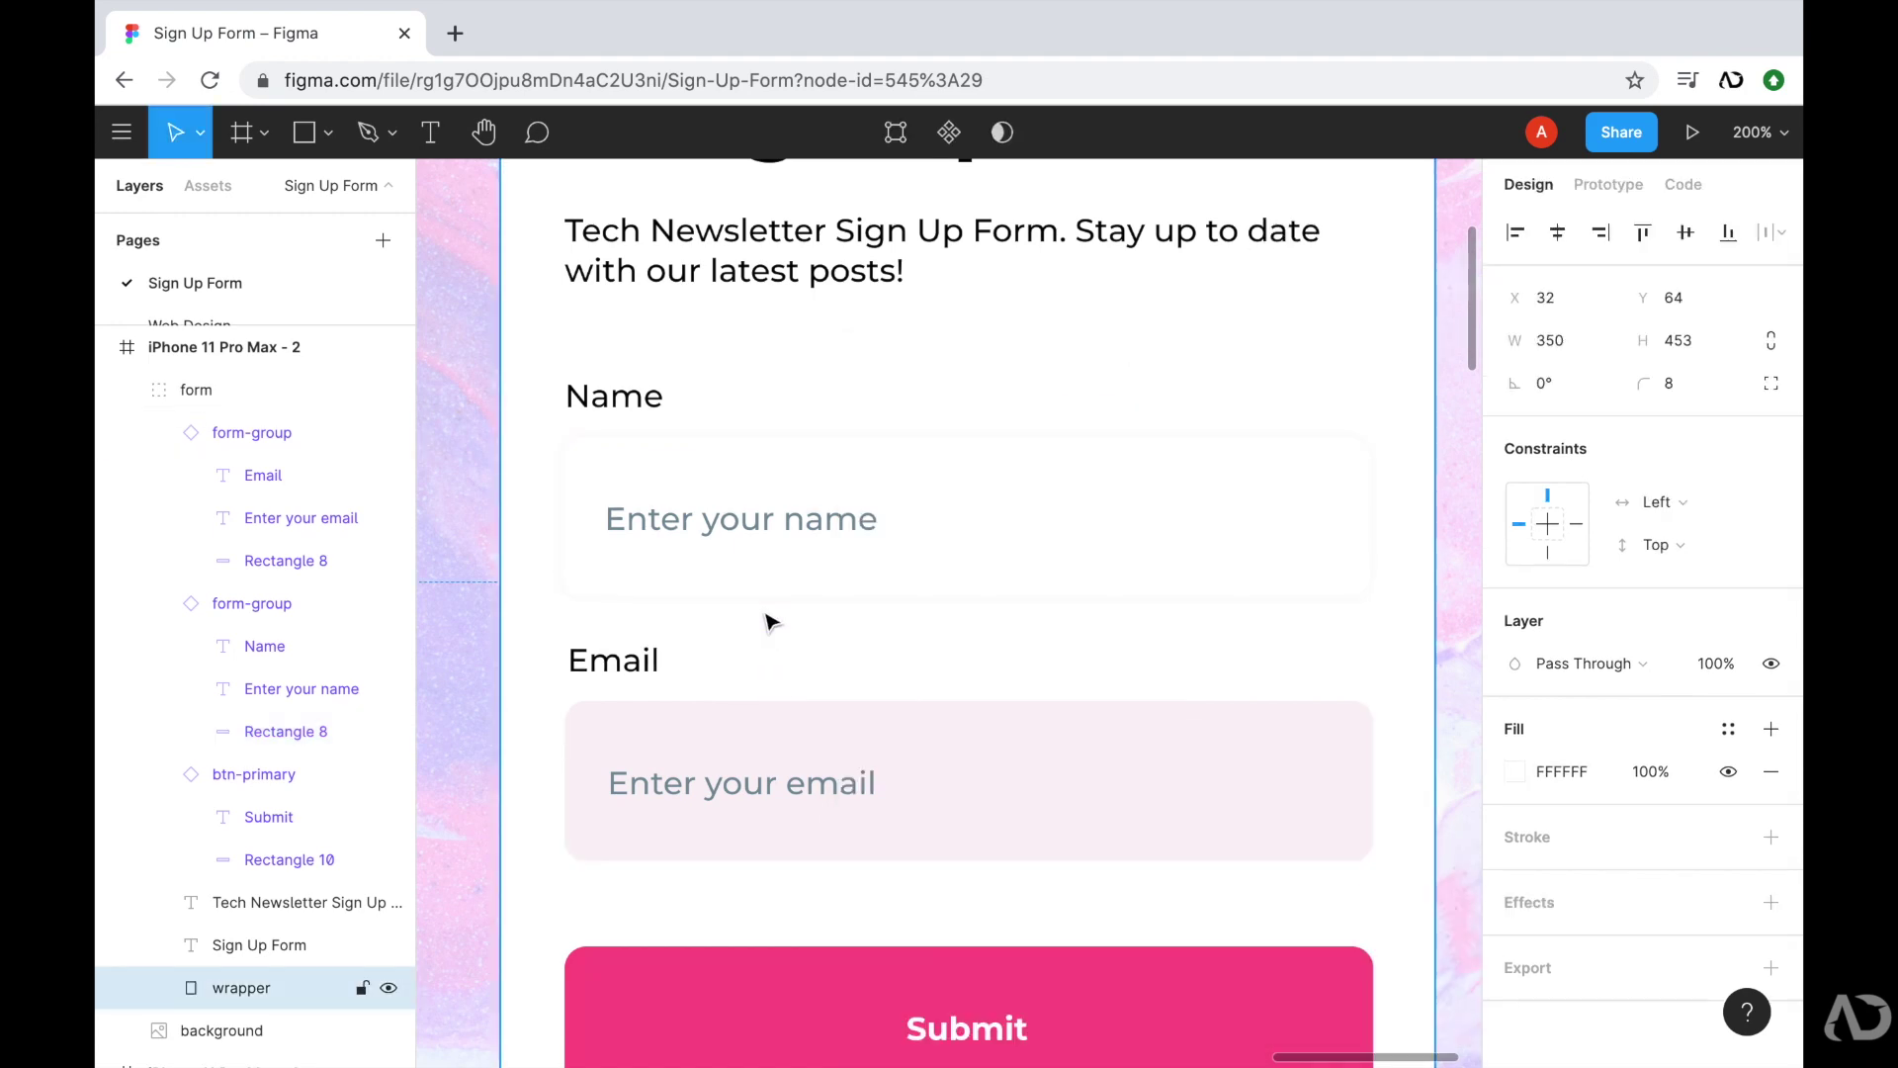
- Re-pick the Name input's shadow colour from the canvas for a soft FAF2F6 glow
left_click(1329, 597)
scroll(1064, 805, "up", 5)
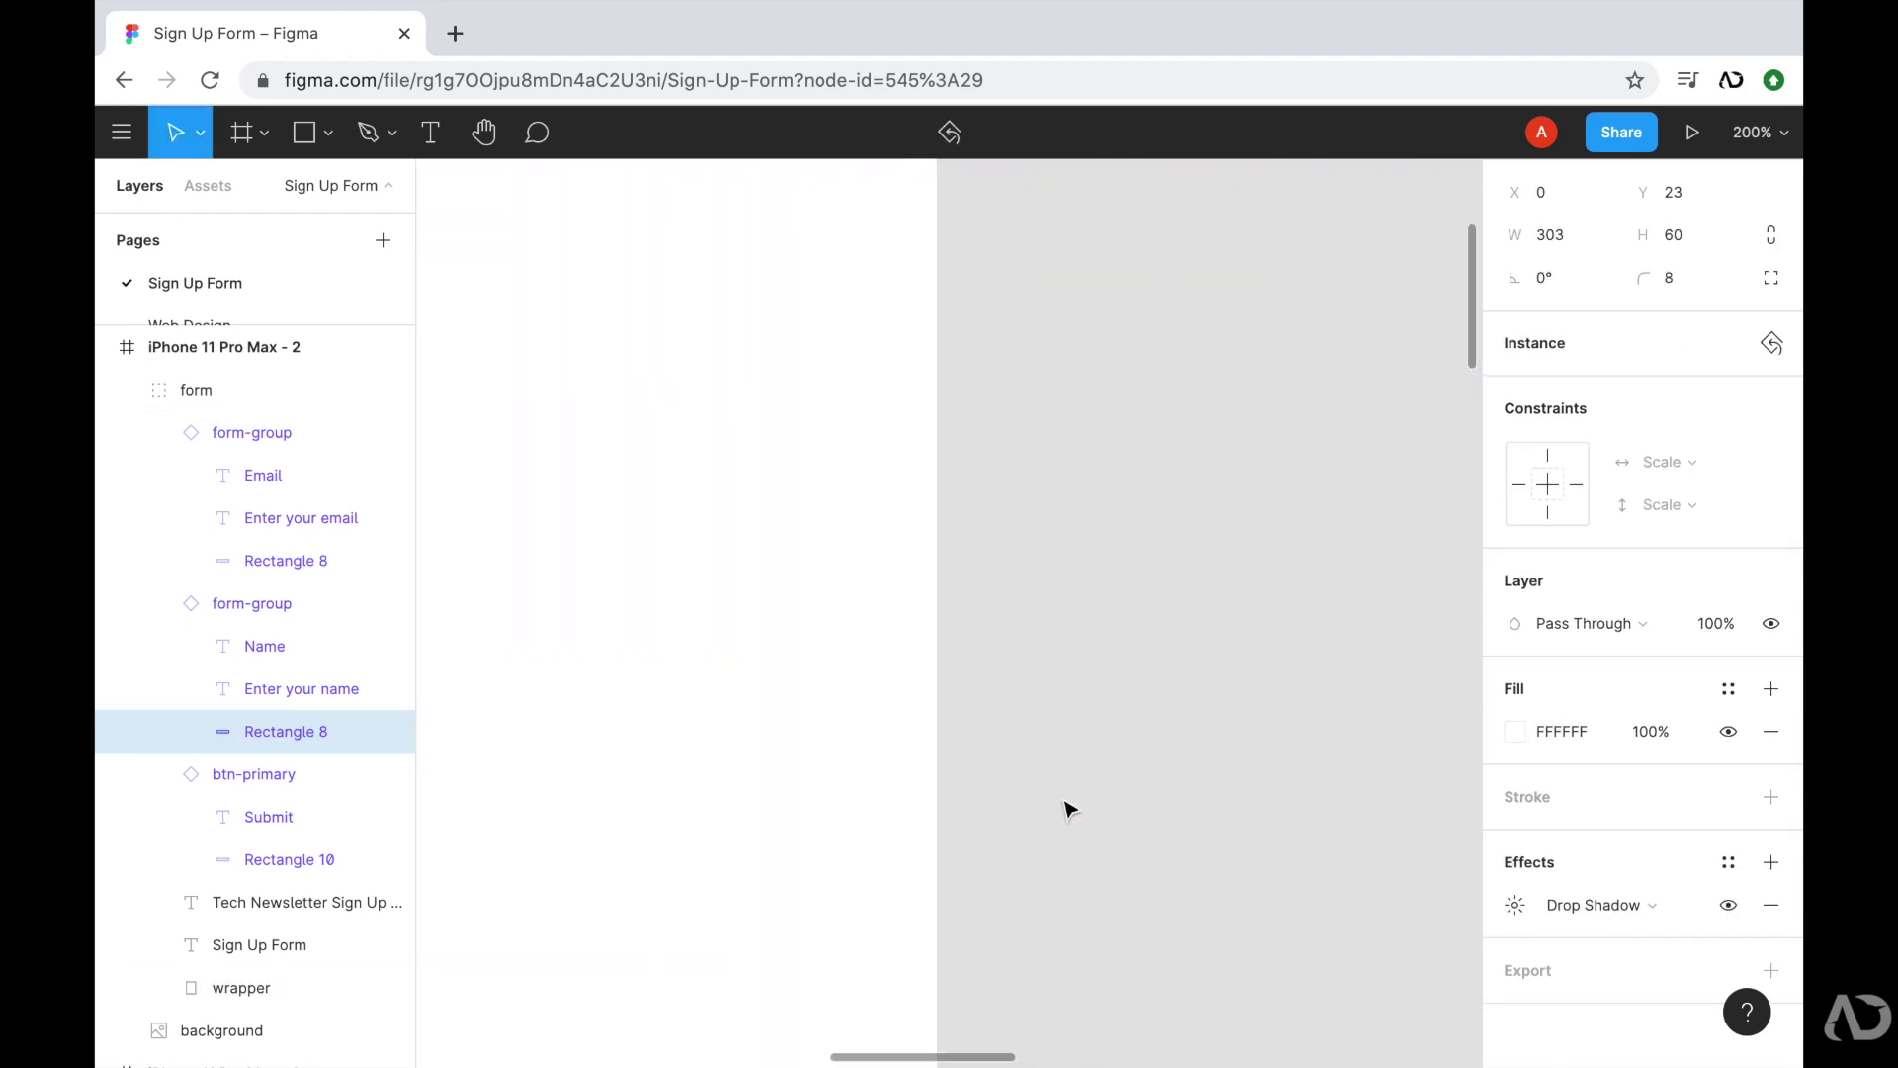
scroll(1063, 805, "left", 5)
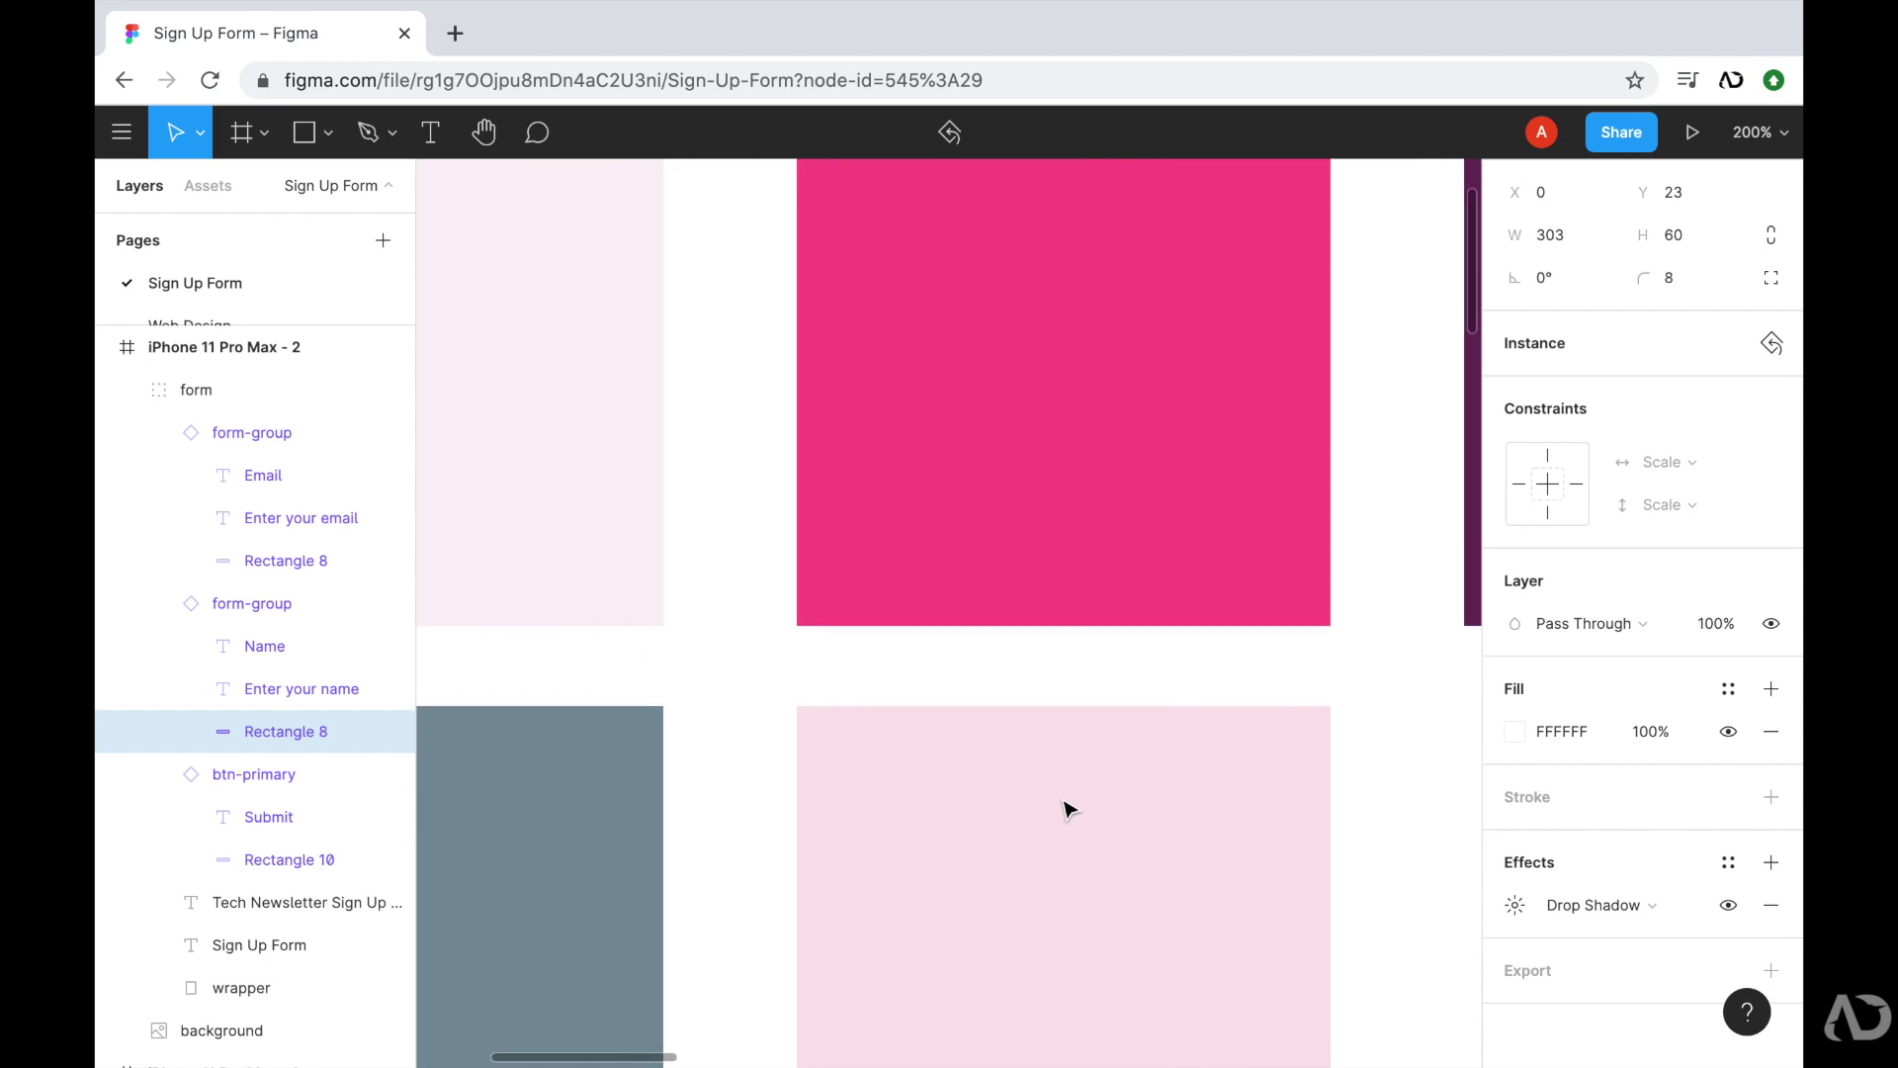
left_click(1514, 904)
left_click(1194, 1014)
left_click(880, 770)
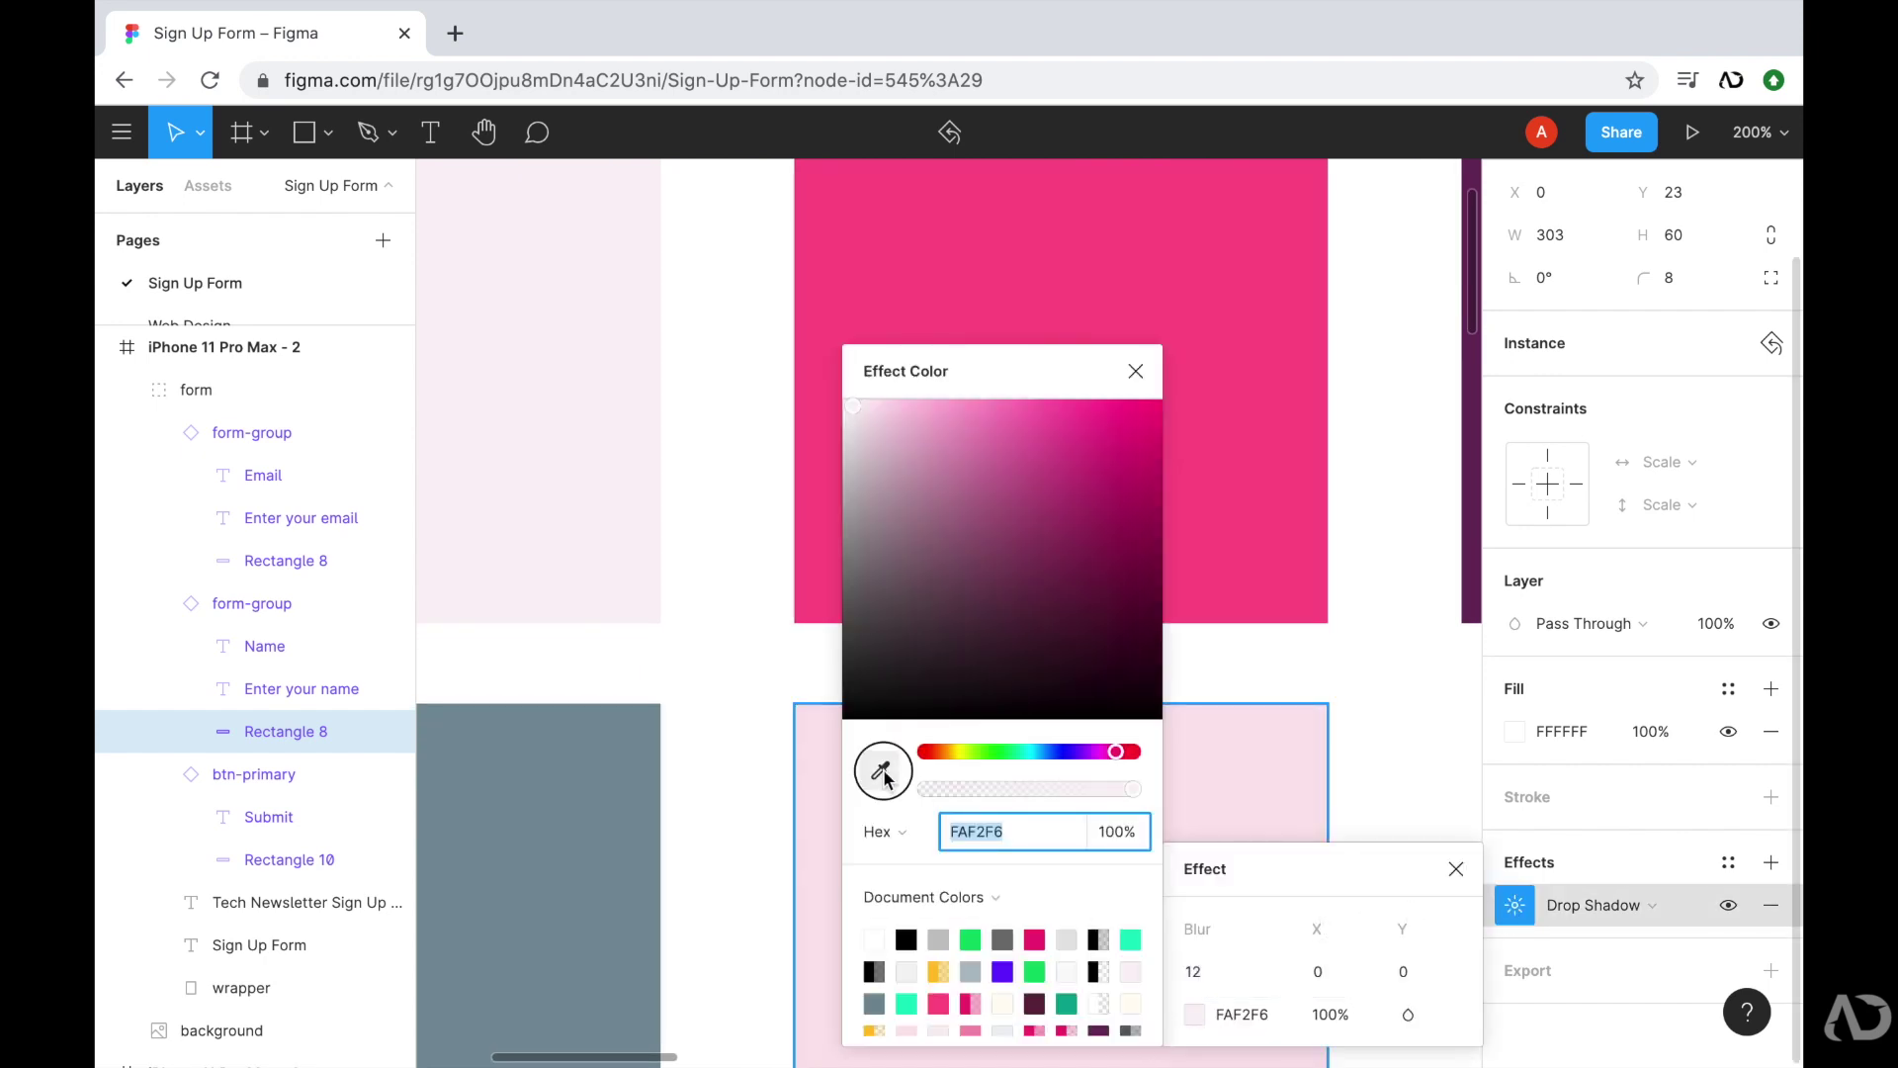
left_click(1354, 288)
left_click(1429, 721)
scroll(1428, 728, "down", 5)
scroll(1429, 728, "right", 1)
scroll(1428, 728, "right", 5)
scroll(1016, 282, "up", 5)
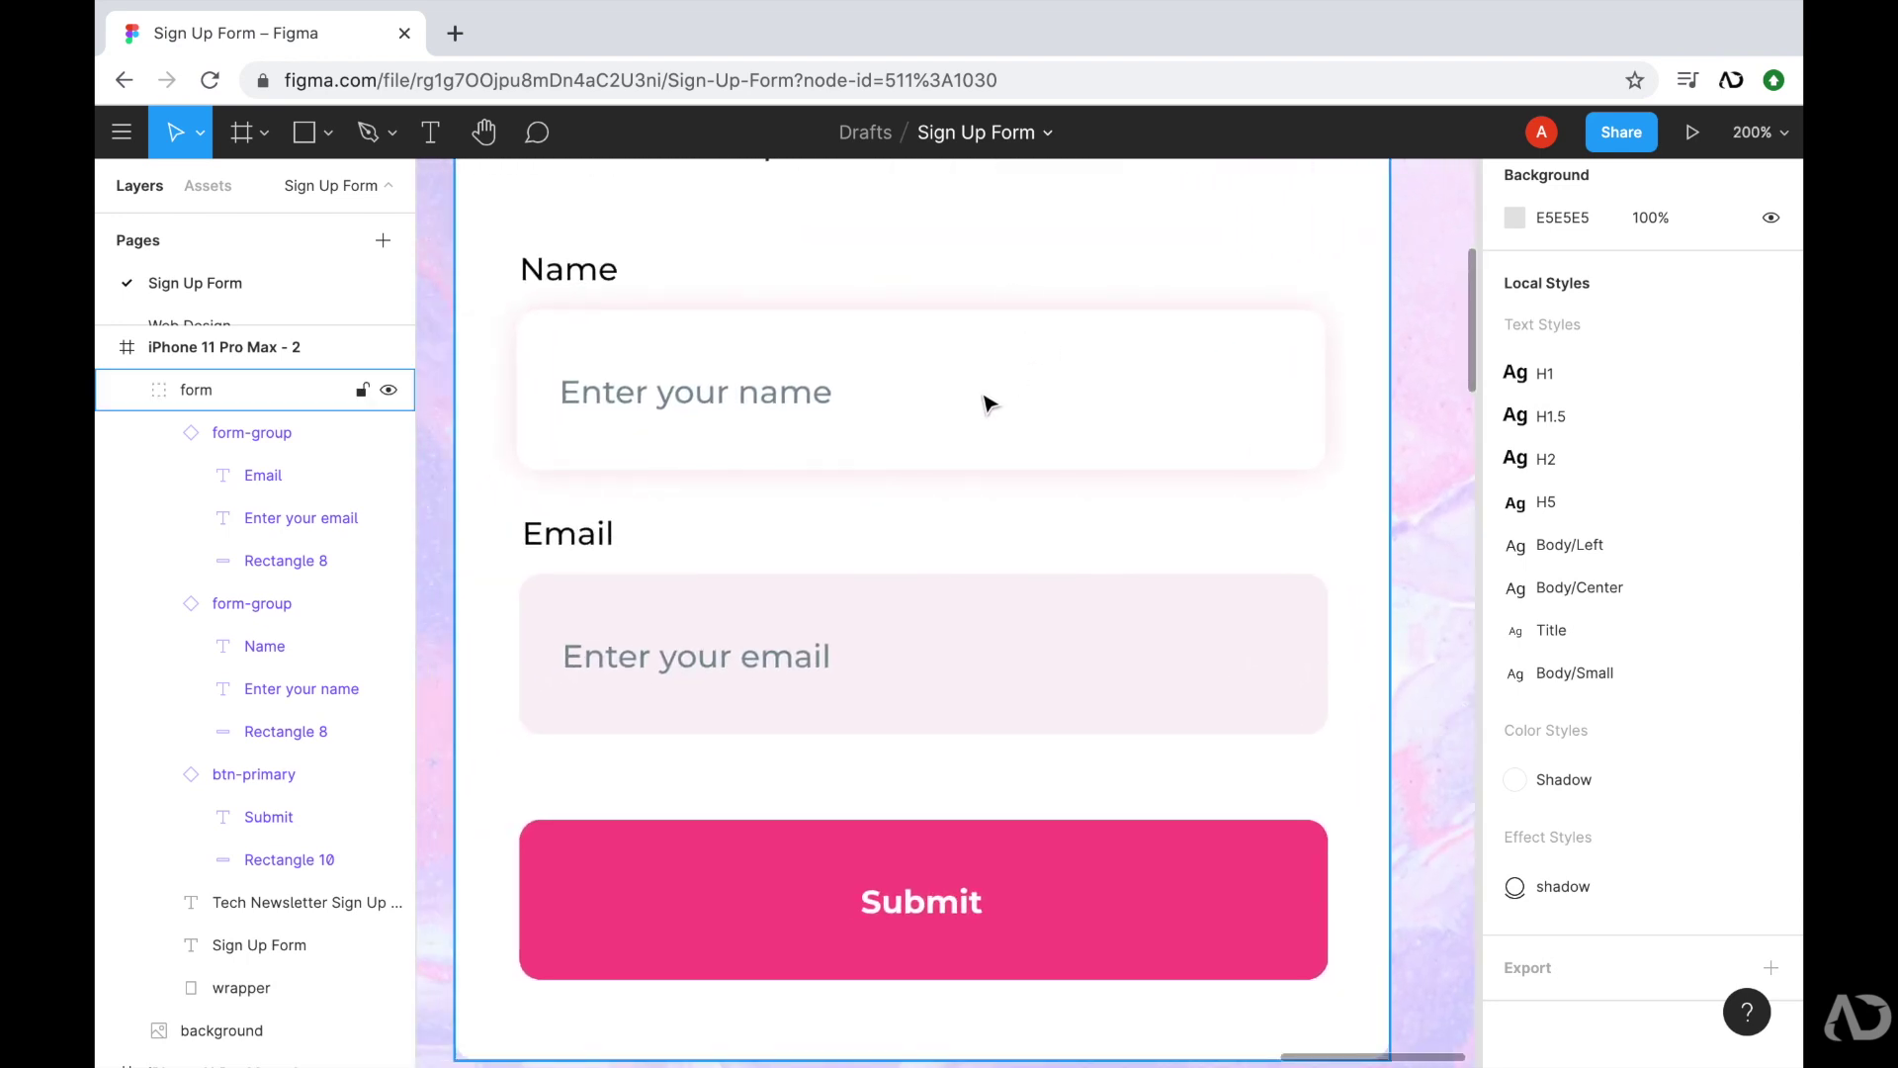
- Make the Email input's rectangle white FFFFFF and give it a default drop shadow
scroll(838, 423, "up", 2)
scroll(838, 423, "left", 2)
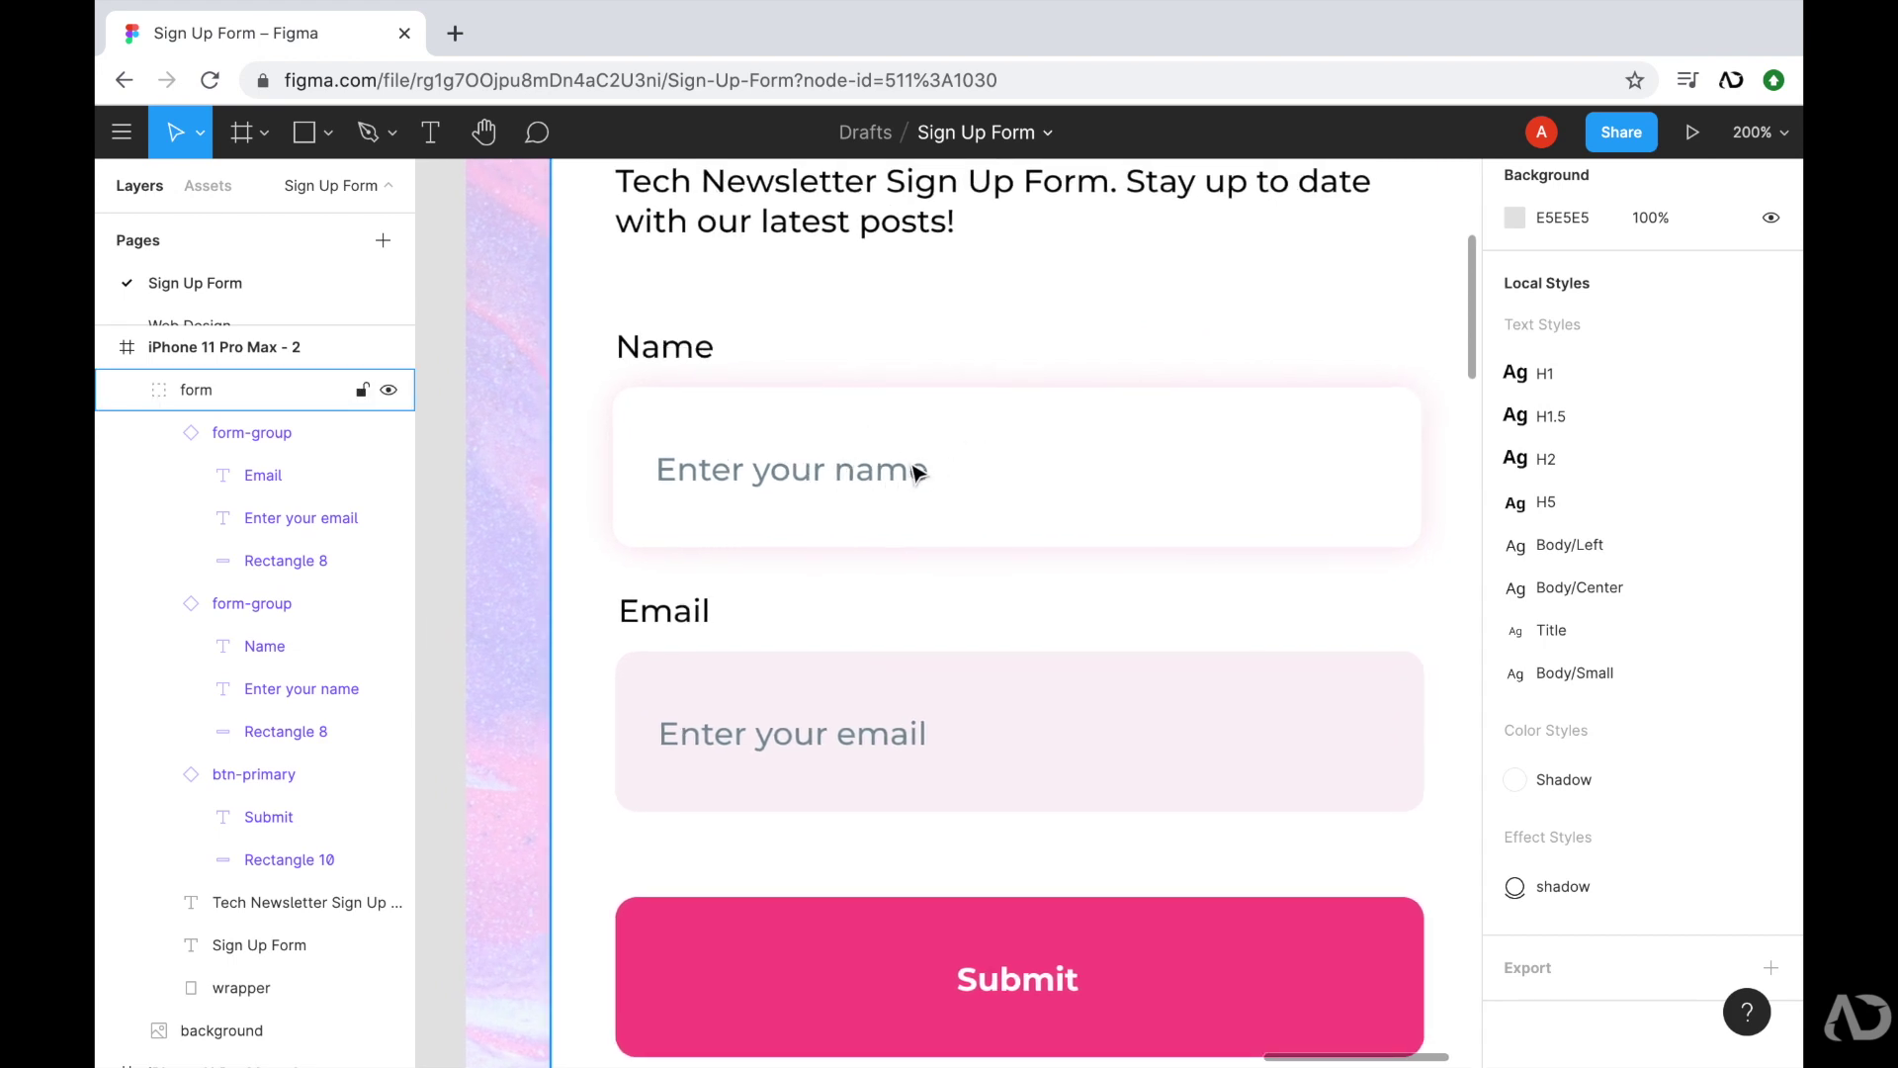
double_click(1025, 708)
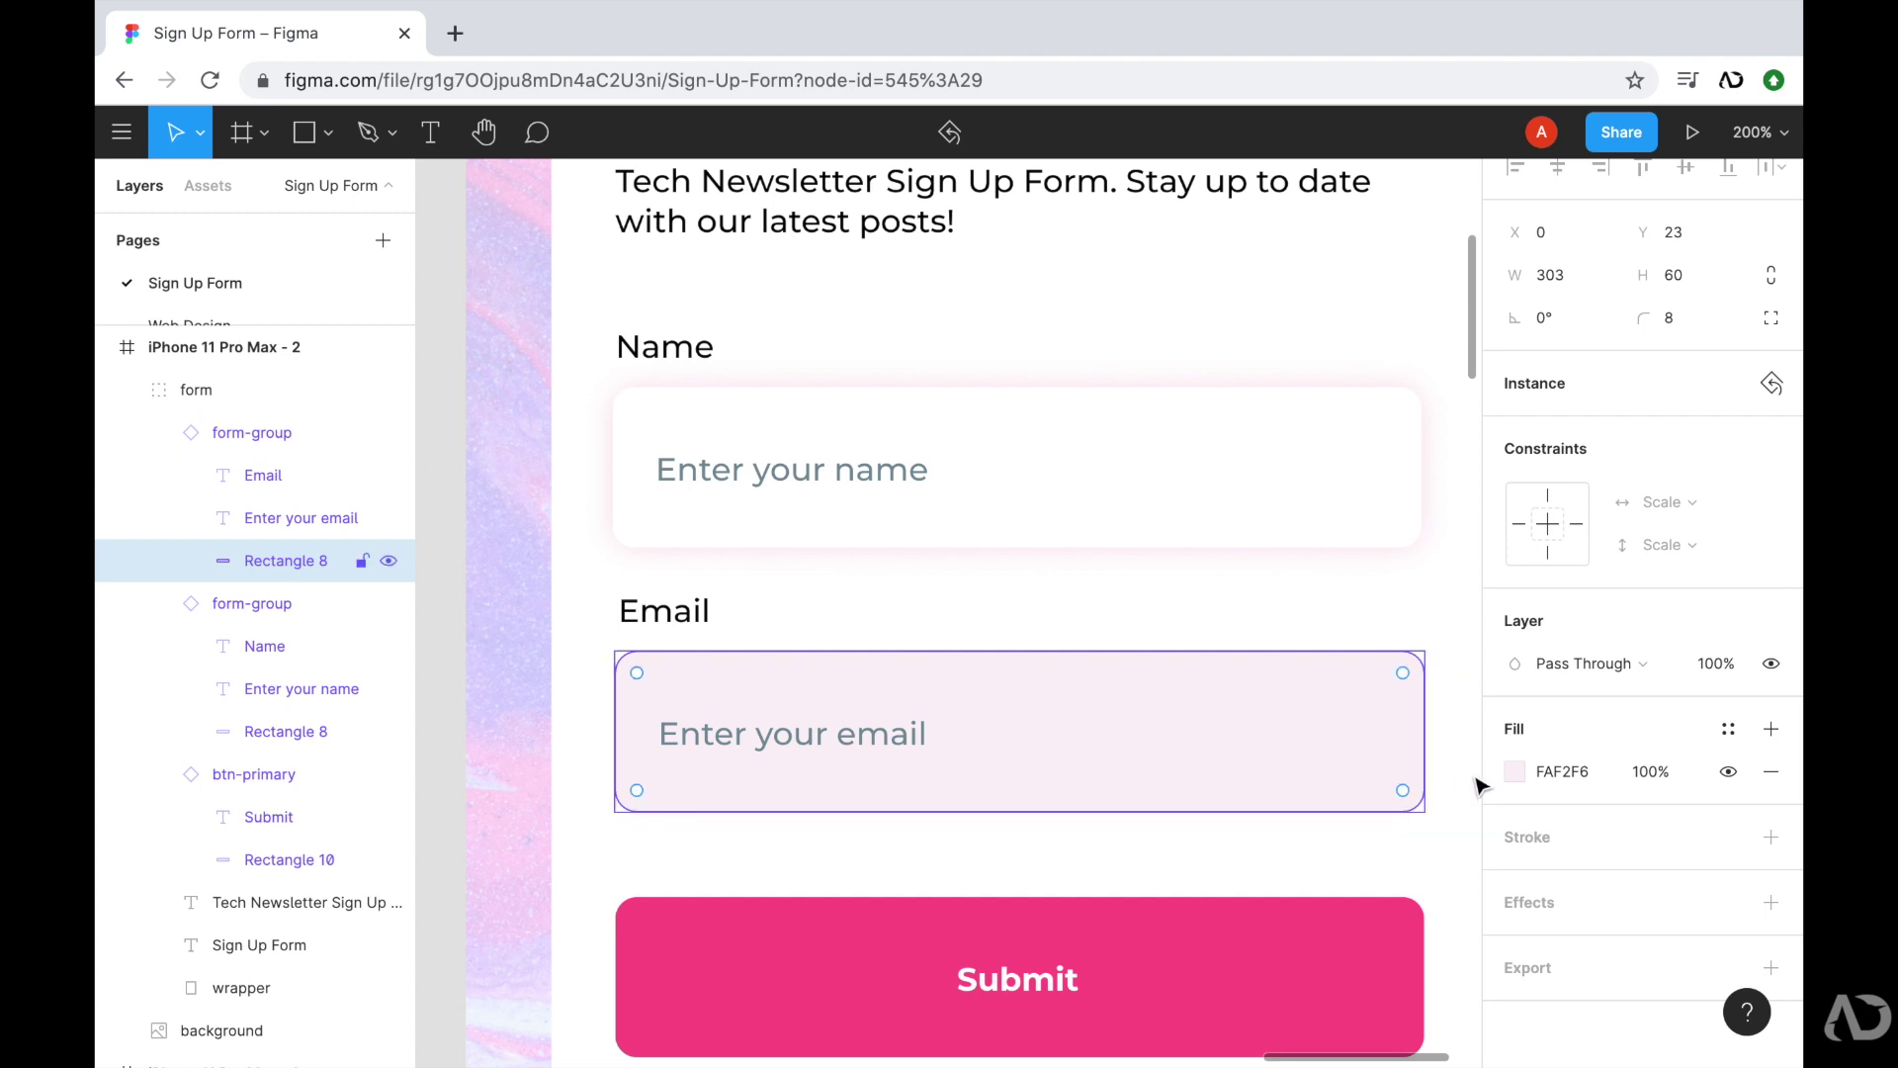
left_click(1515, 770)
left_click_drag(1192, 412, 1059, 297)
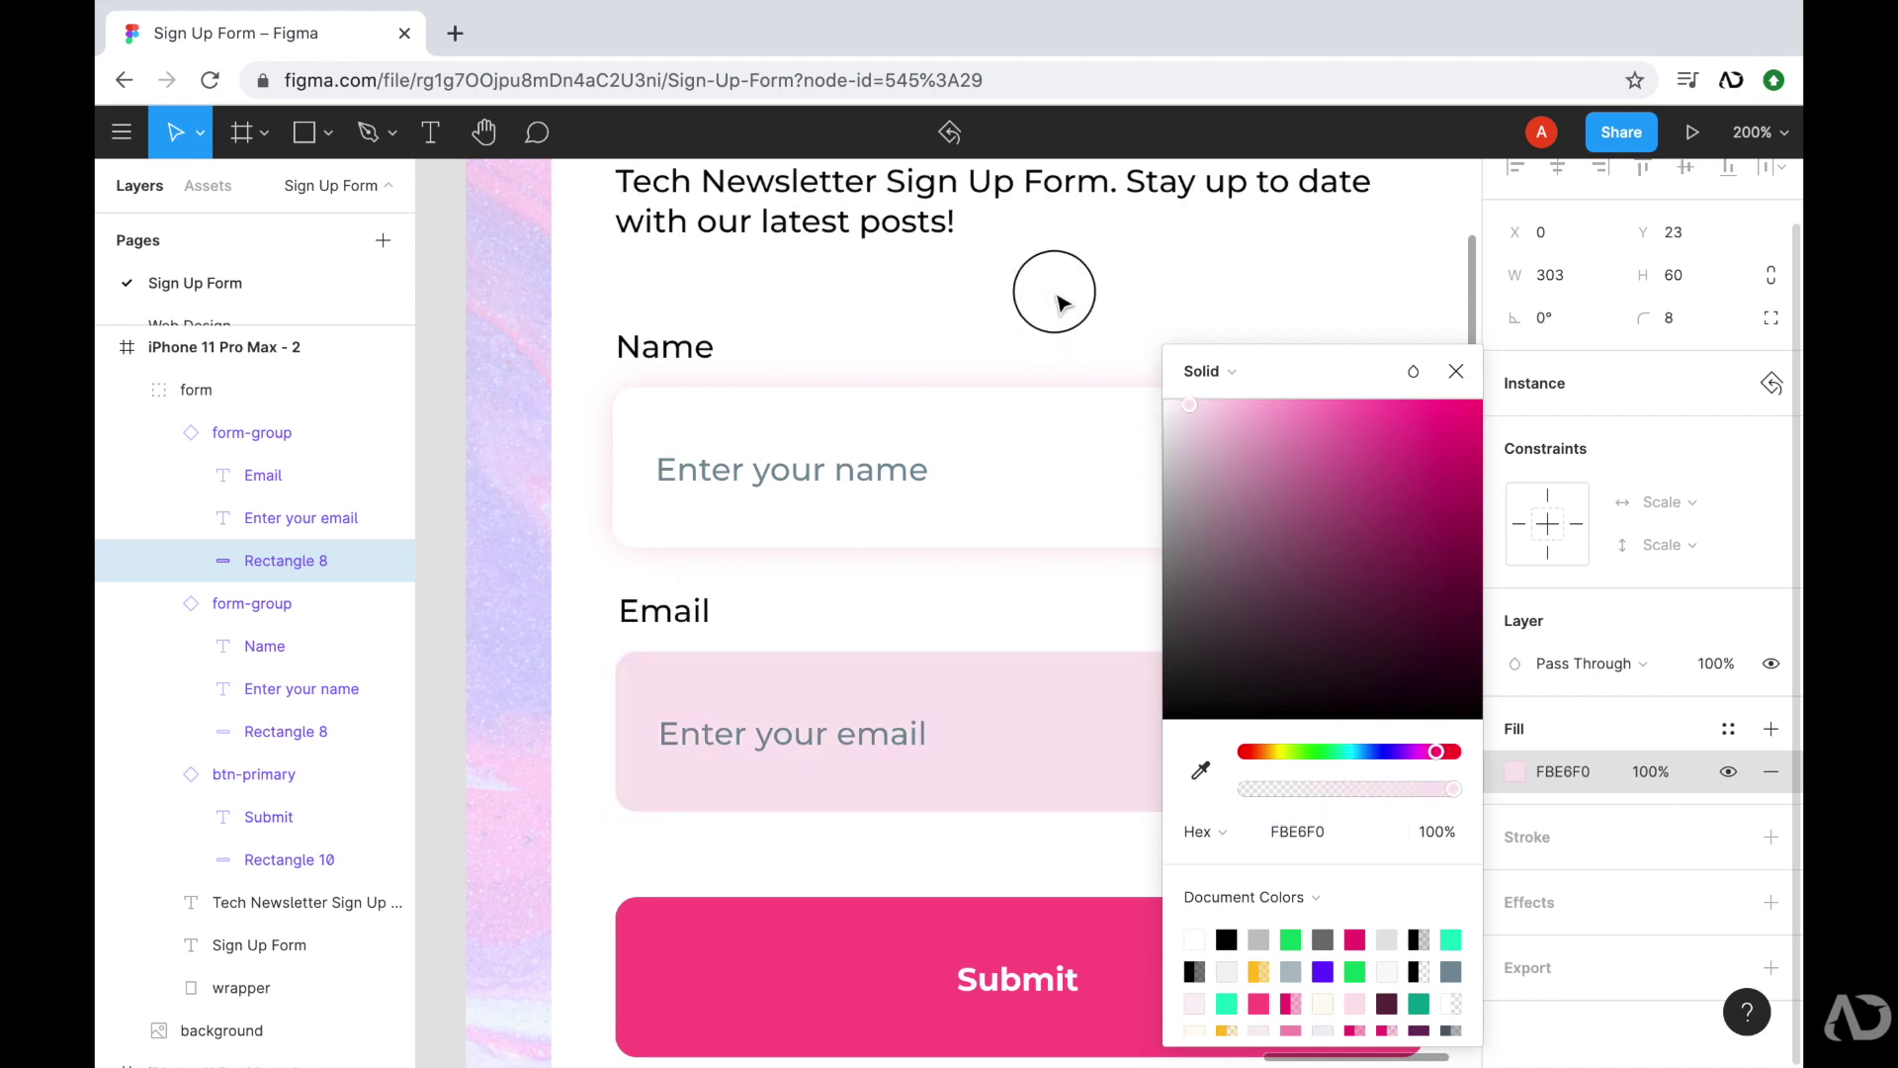
left_click(1456, 370)
left_click(1602, 917)
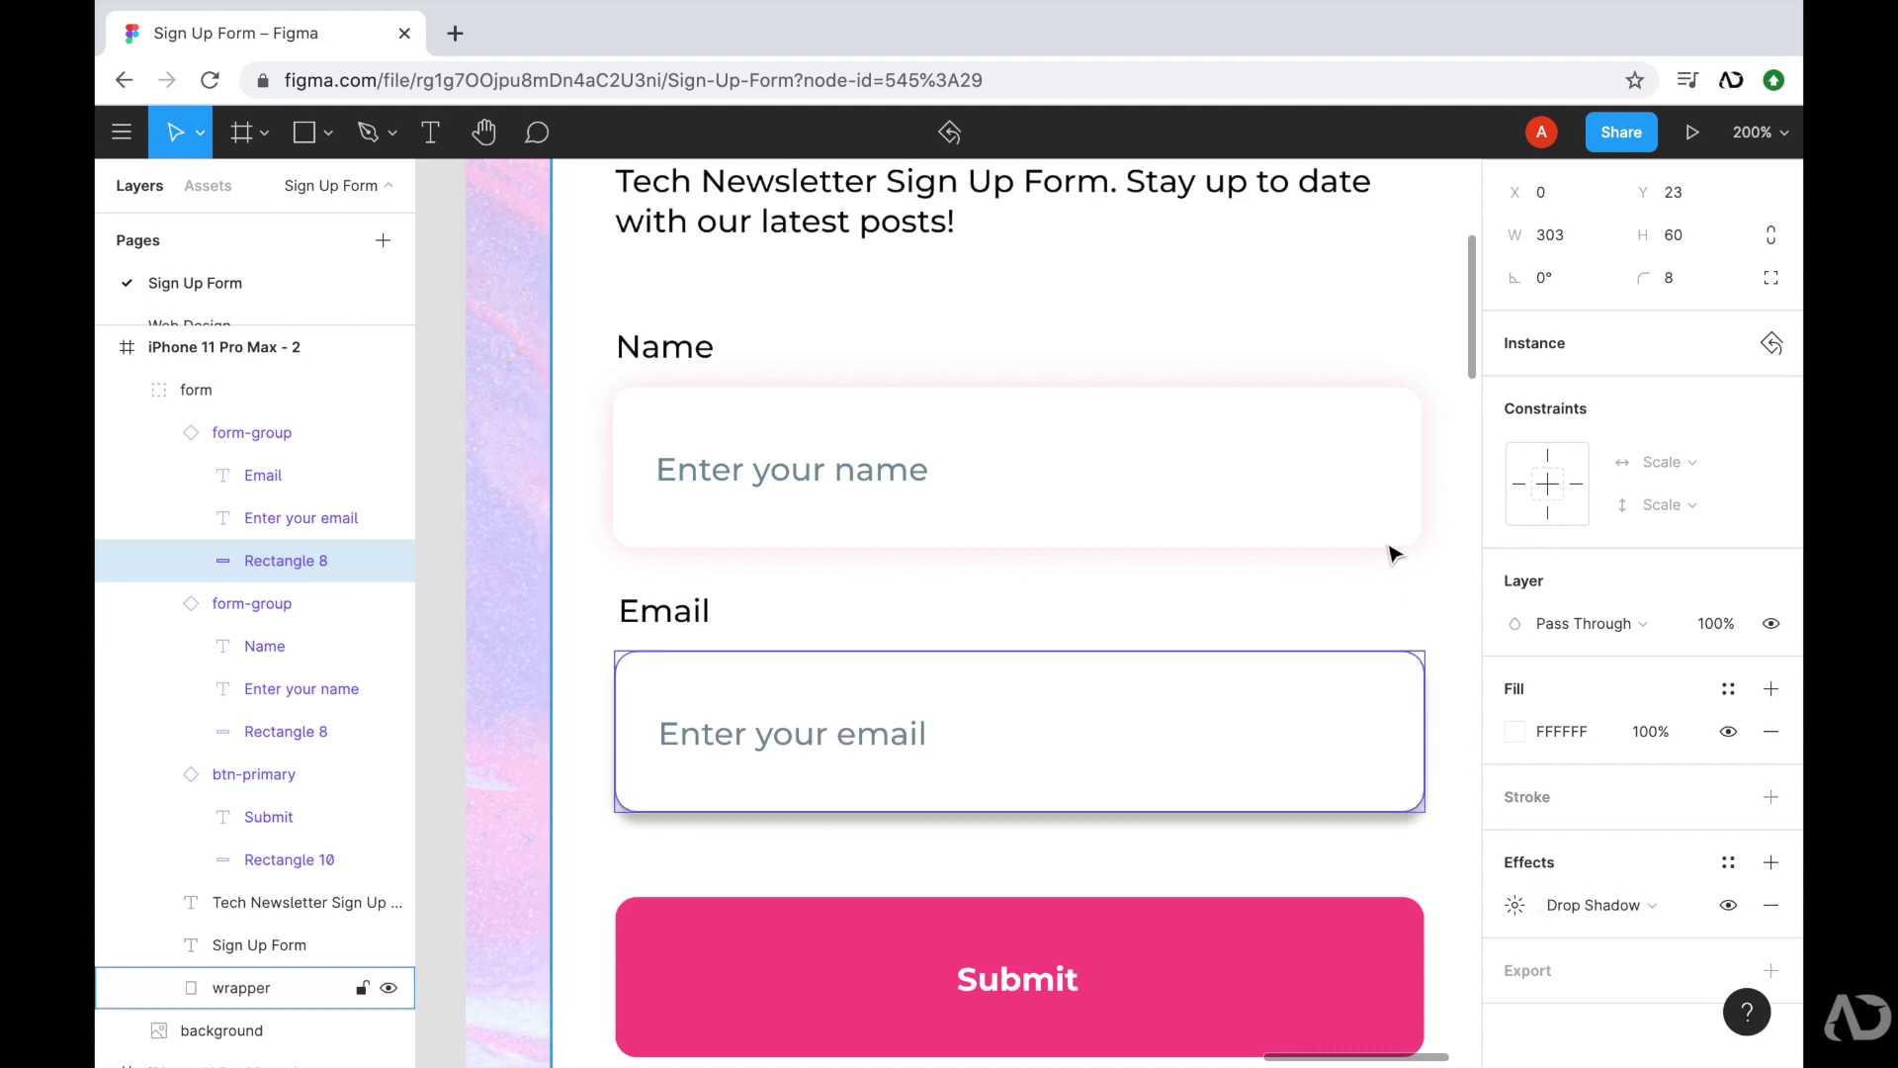
left_click(1376, 484)
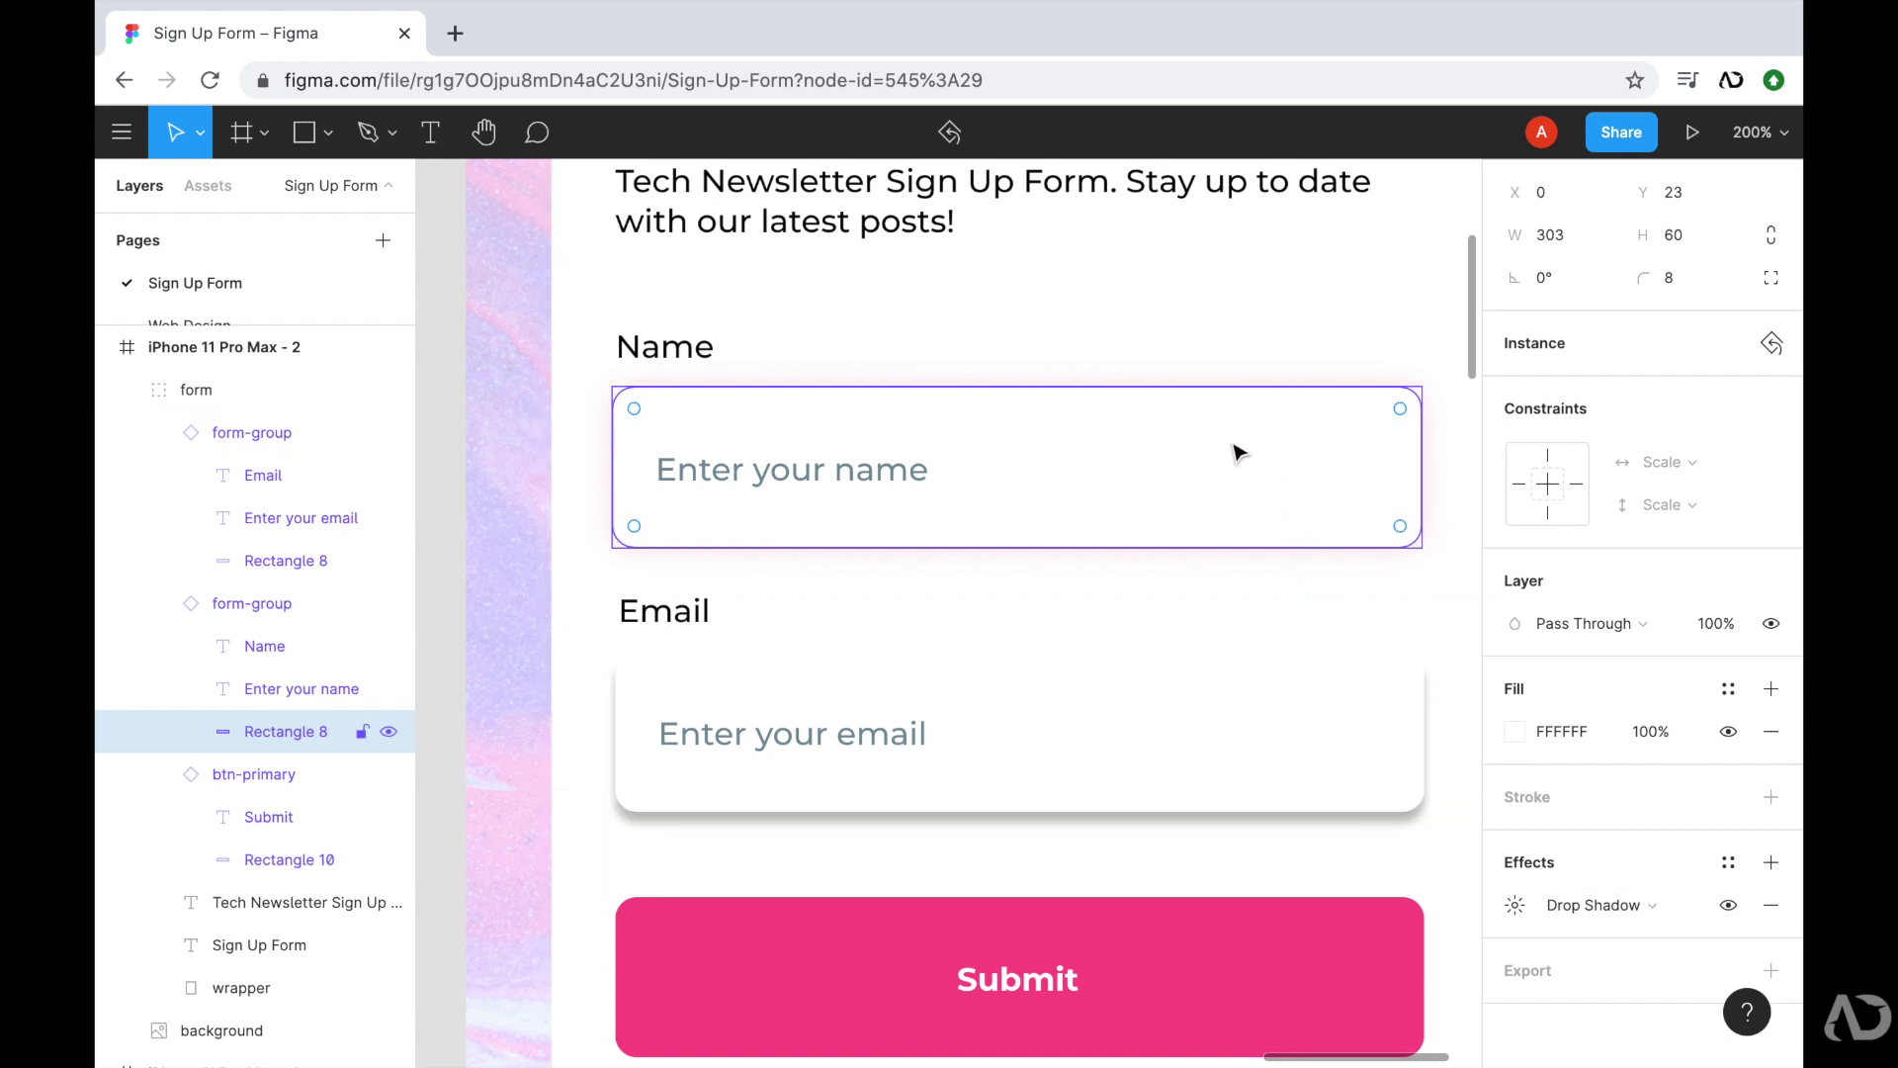
- Save the Name input's shadow as a new effect style named 'form:hover'
left_click(1728, 869)
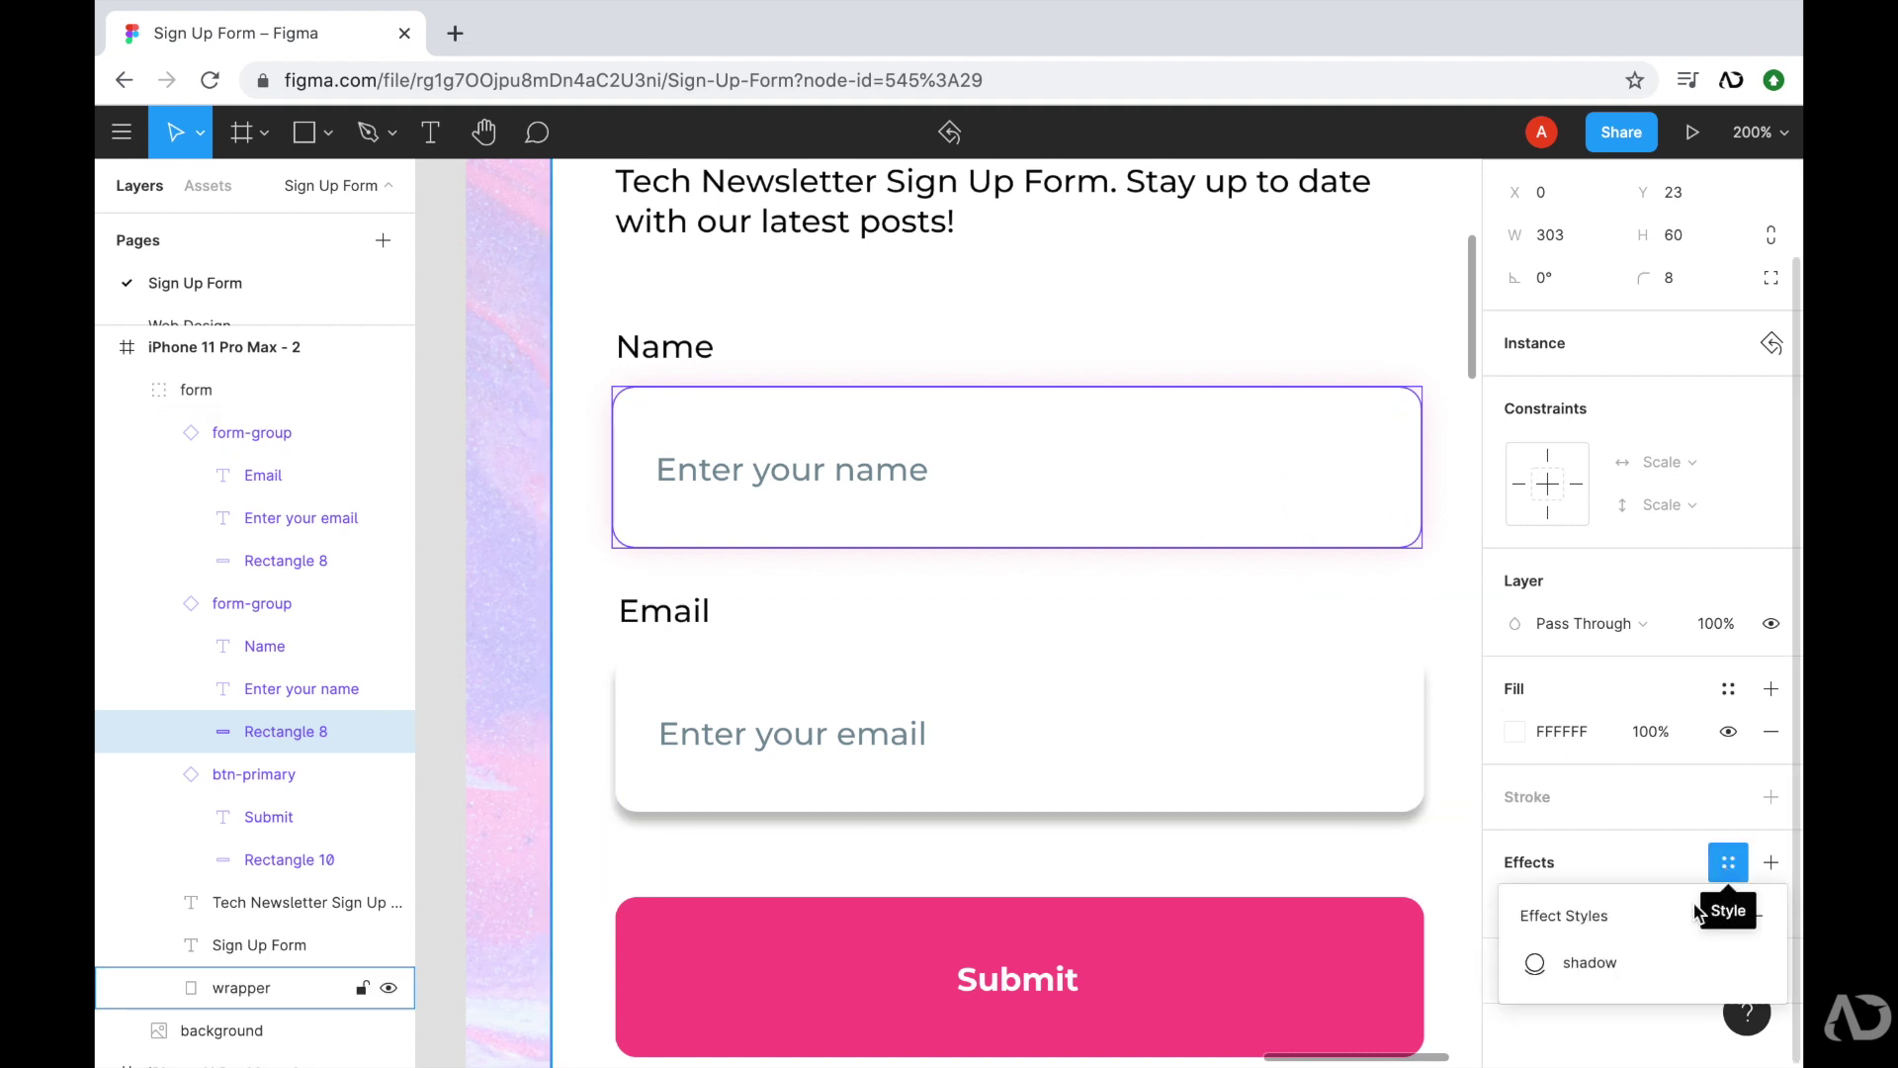
left_click(1755, 915)
type("form:hover")
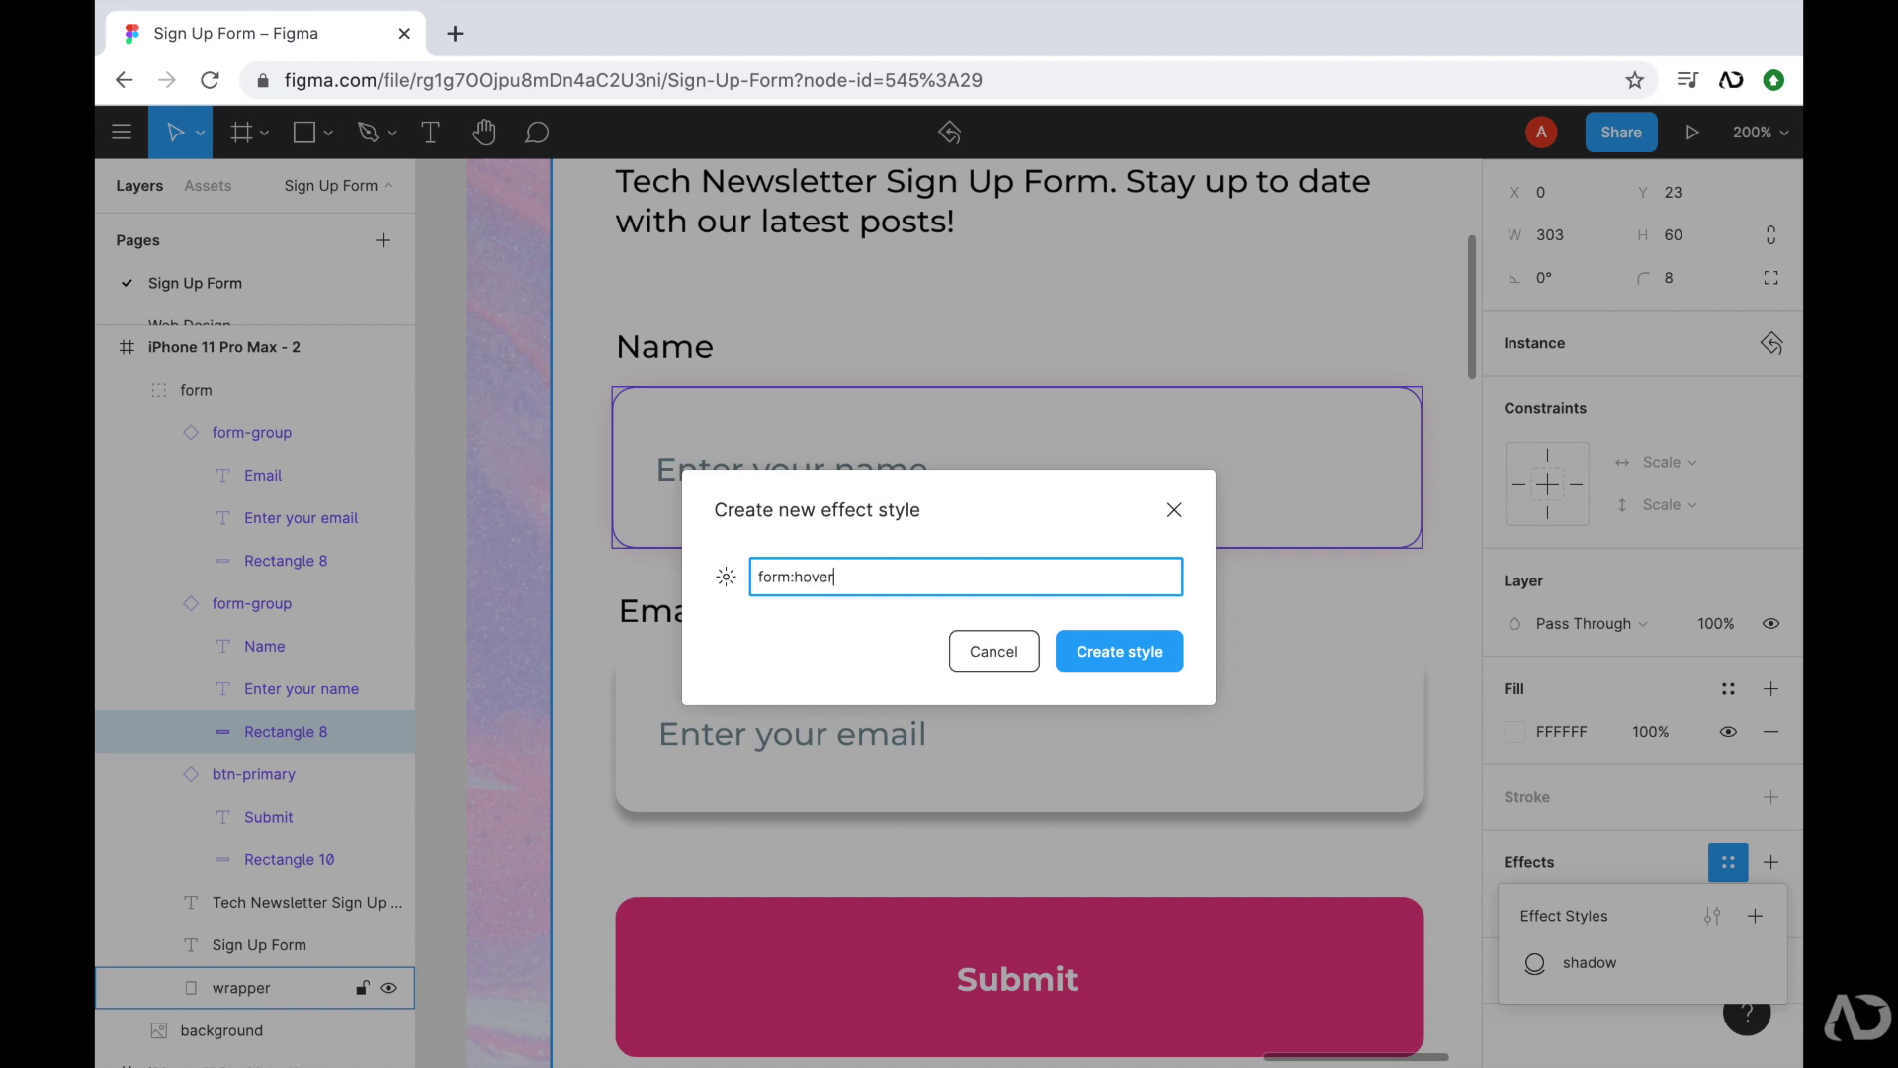
key("Return")
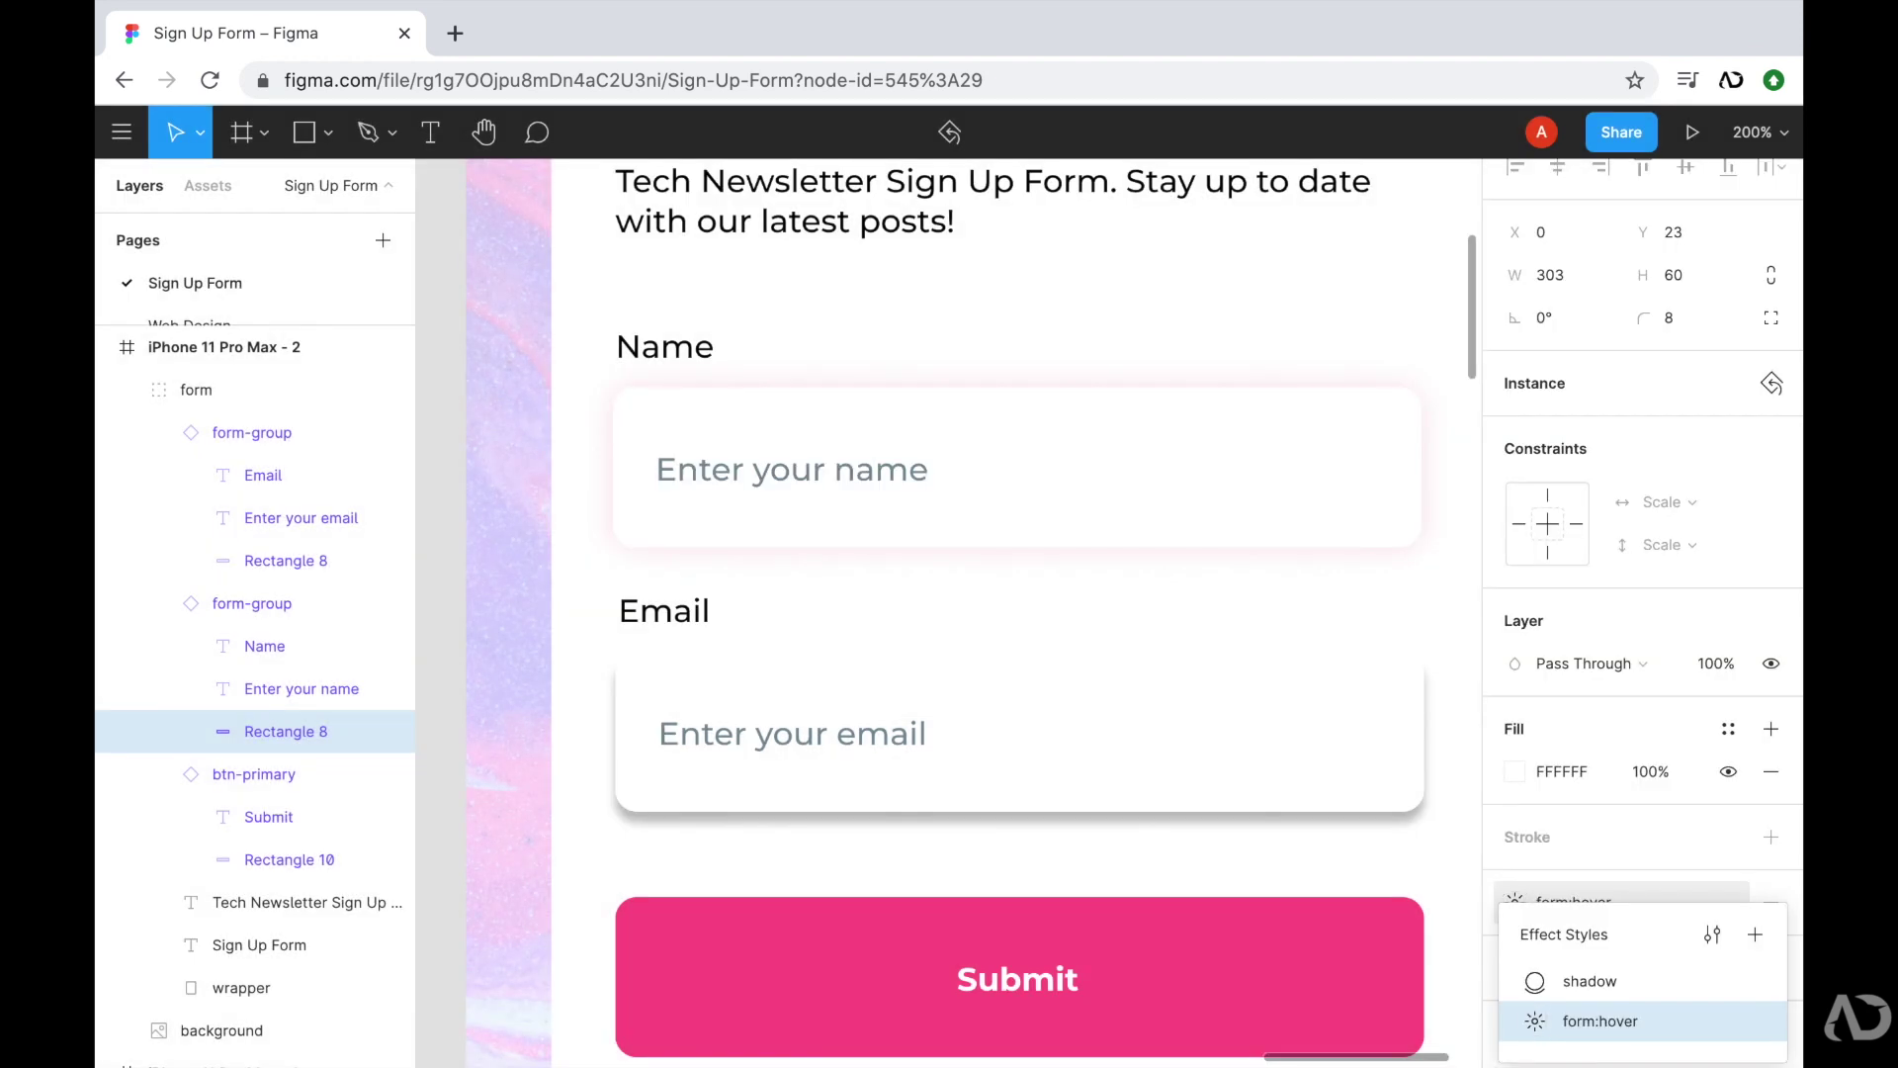
- Apply the form:hover effect style to the Email input
left_click(1369, 743)
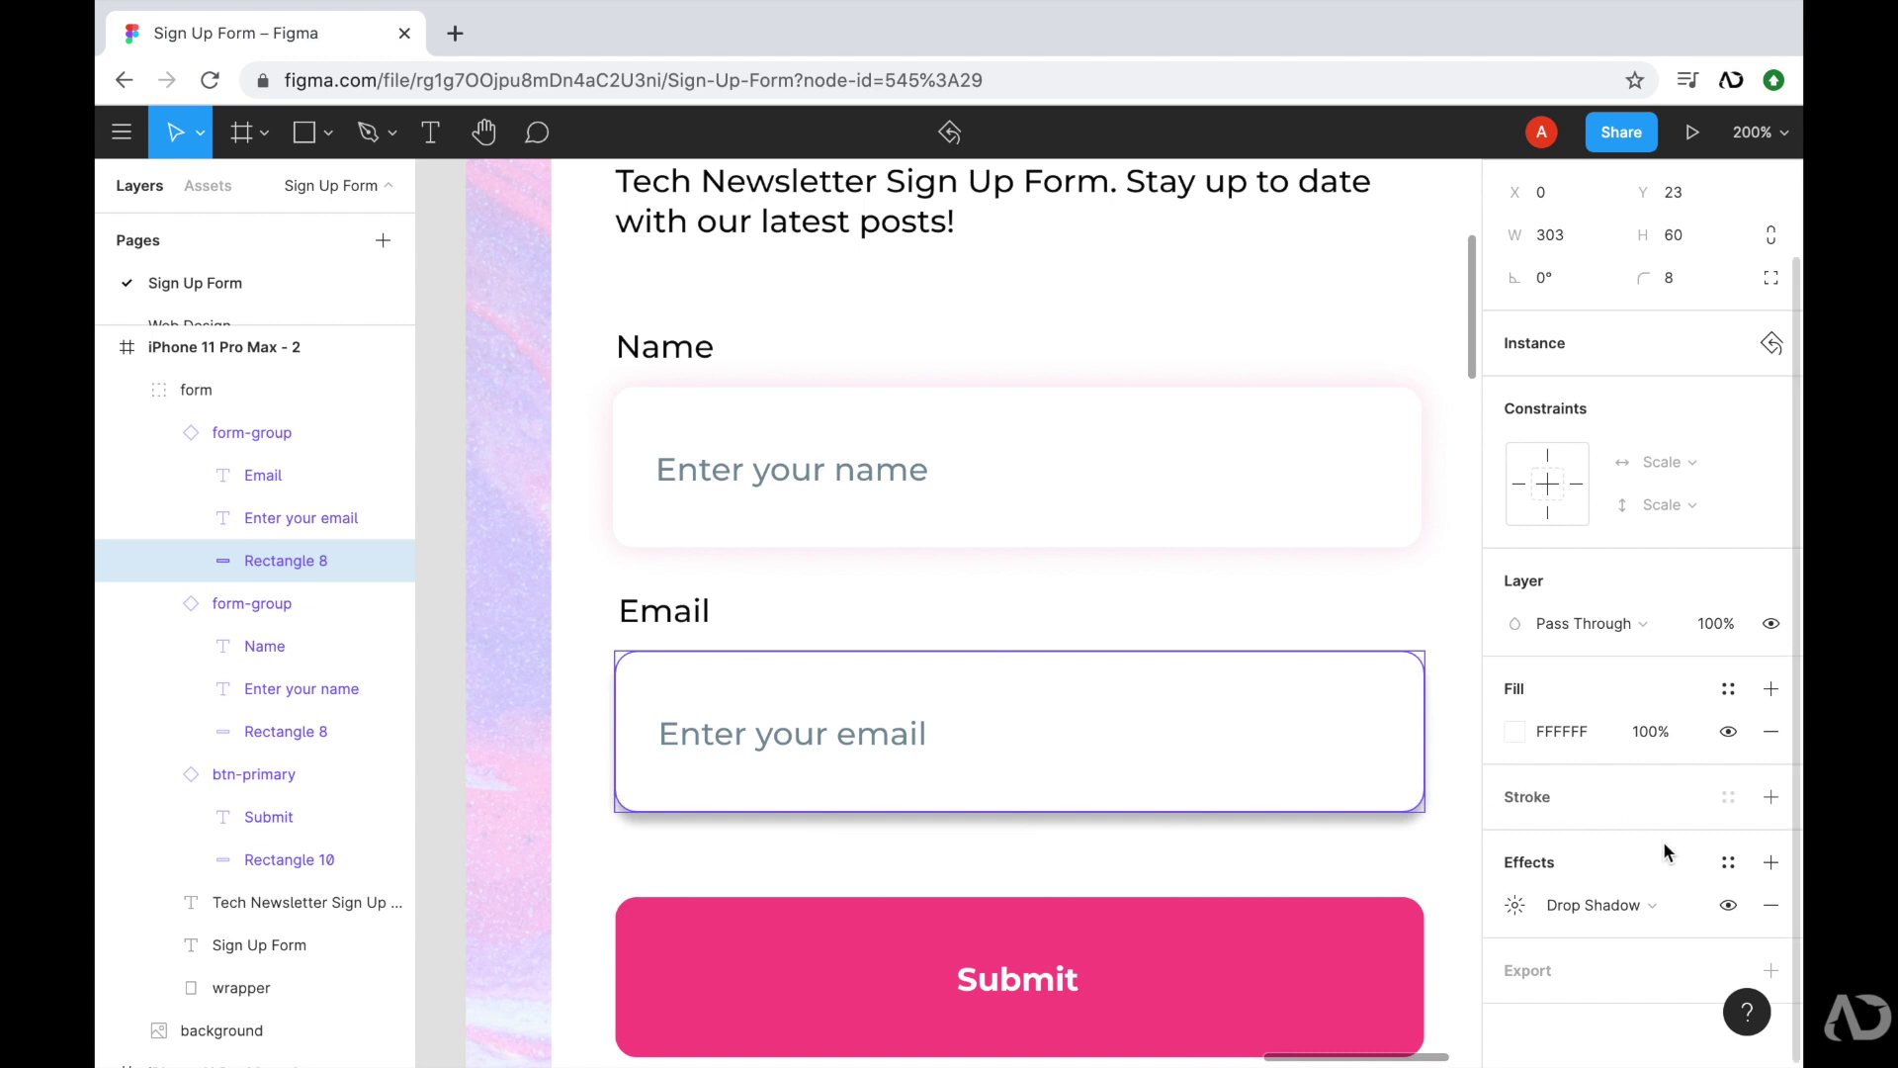
left_click(1728, 861)
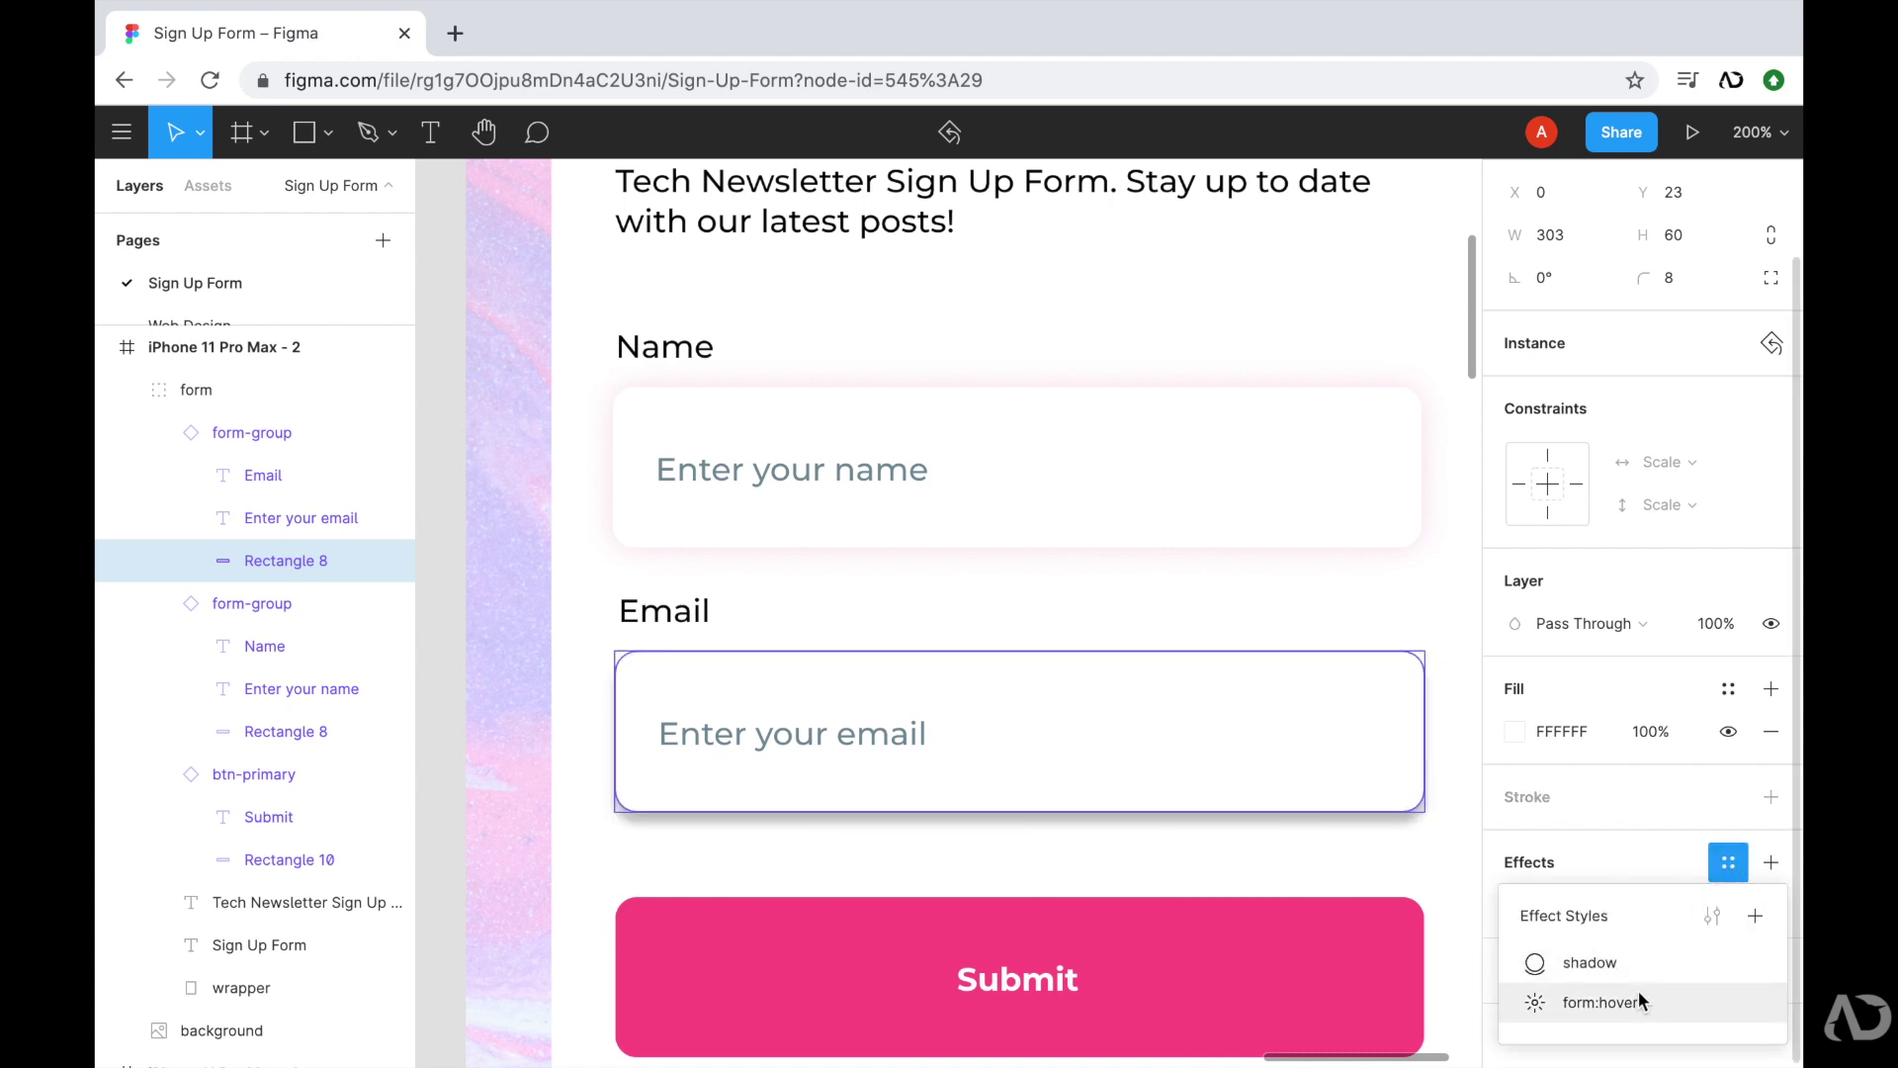
left_click(1602, 1001)
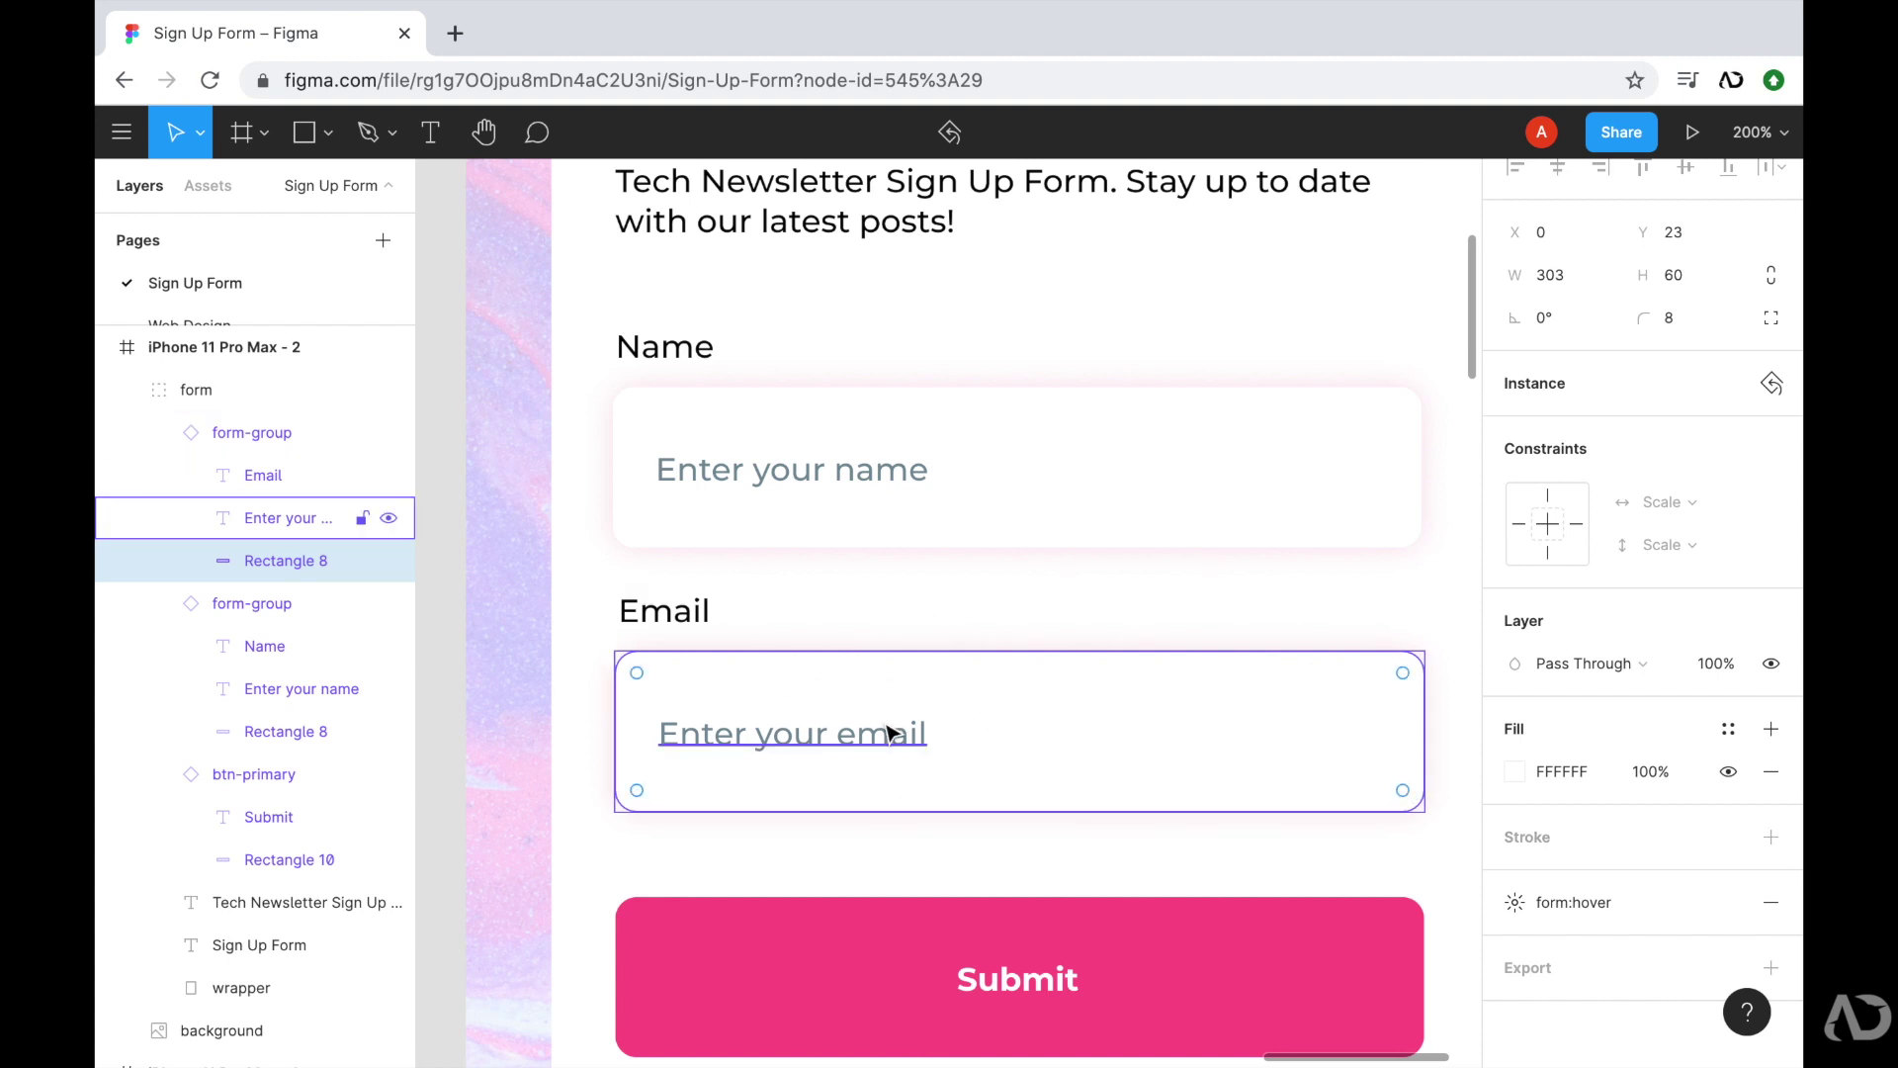
- Give the Email input a 1 px pink FE528A stroke using the document colour
left_click(1542, 847)
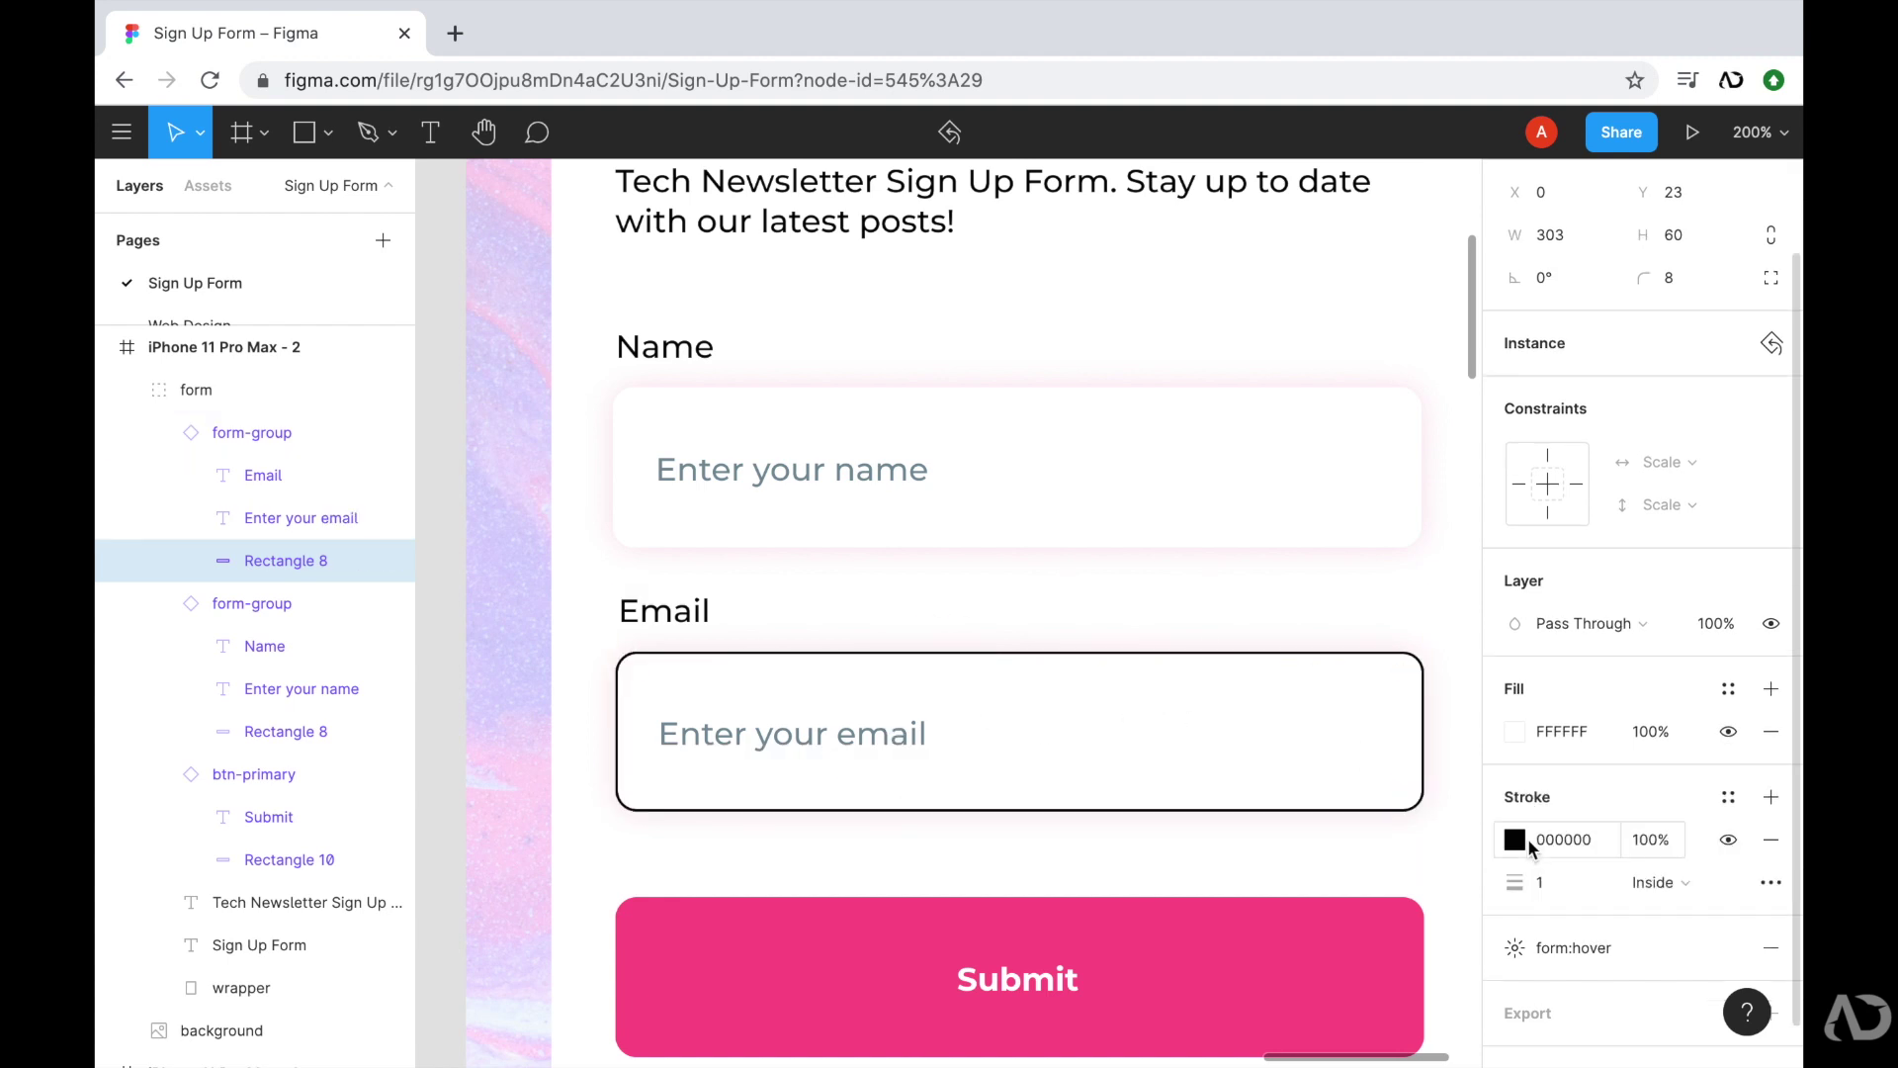
left_click(1515, 841)
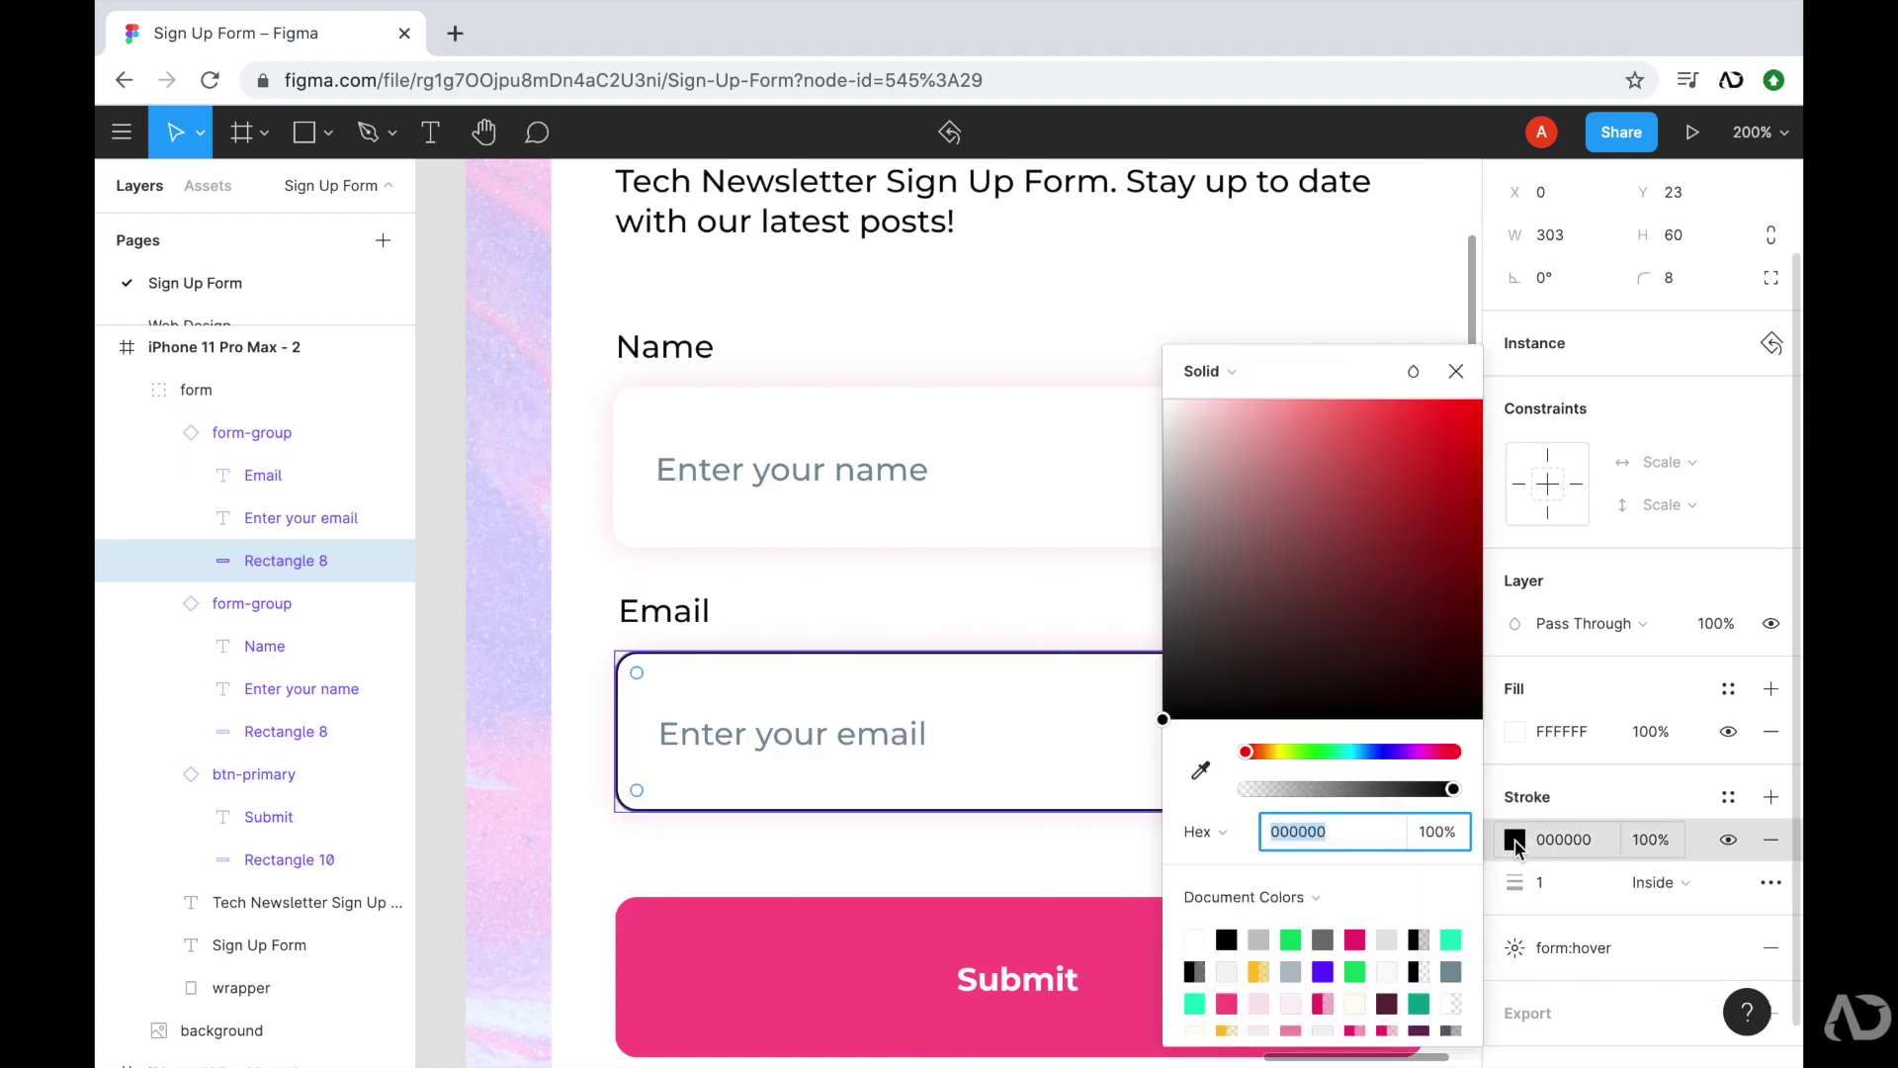
left_click(1356, 937)
left_click(1421, 732)
left_click(1420, 731)
left_click(1548, 890)
key("Return")
left_click(1548, 882)
type("1")
key("Return")
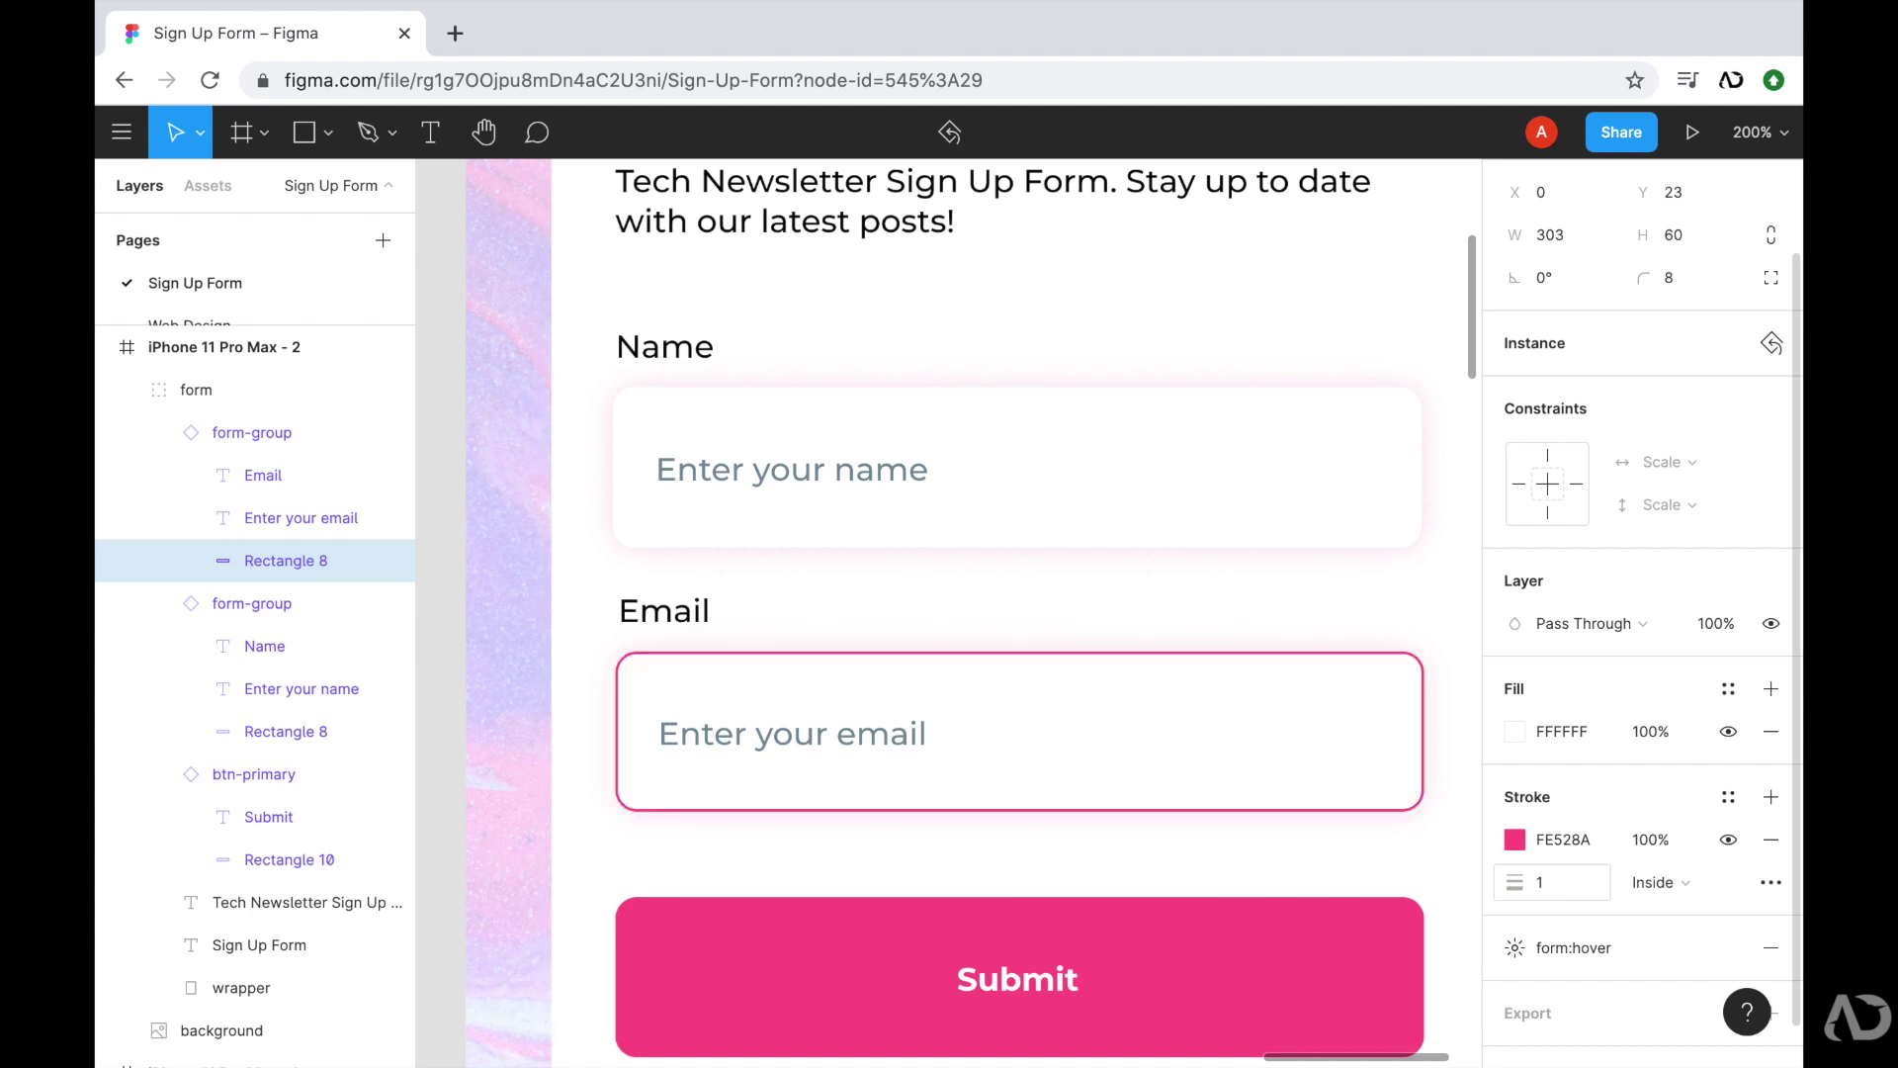
left_click(1453, 860)
key("Escape")
key("minus")
key("minus")
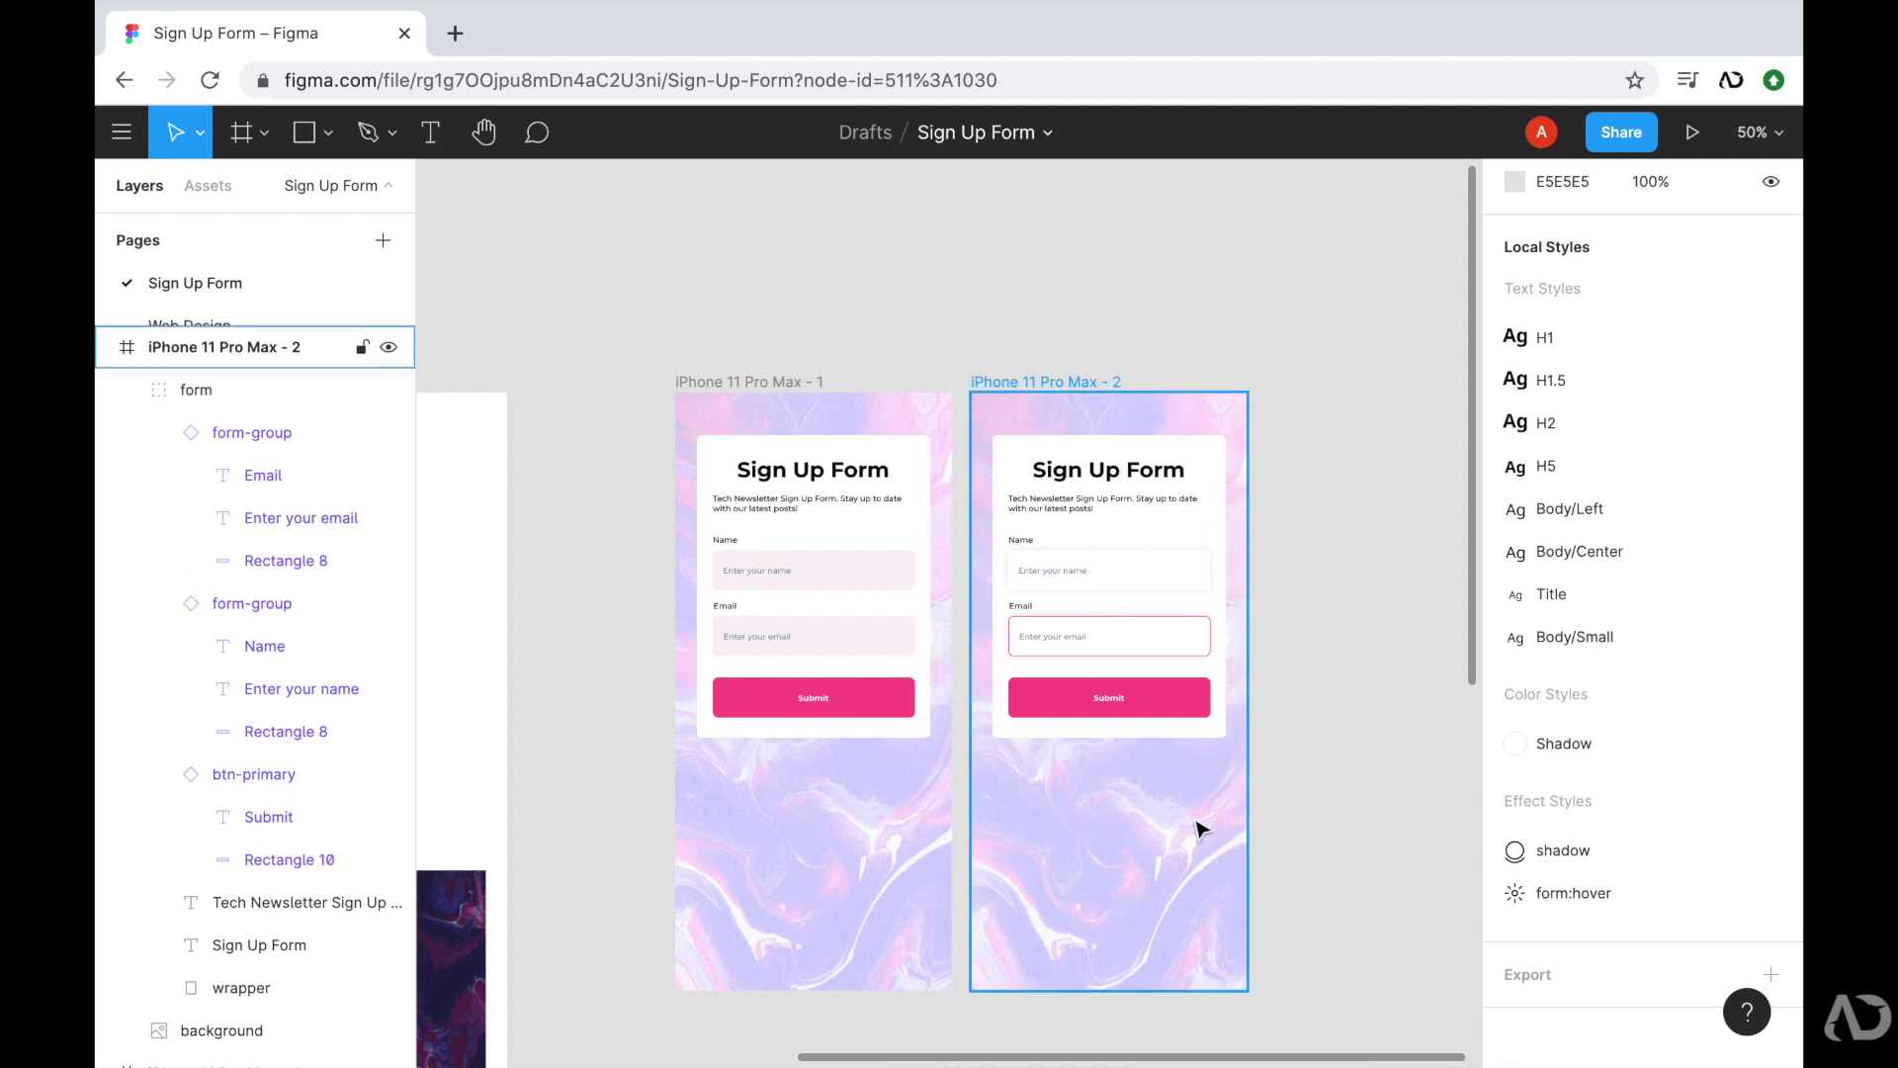
- Delete the 'Enter your email' placeholder text in the second frame's Email input
key("plus")
double_click(1031, 712)
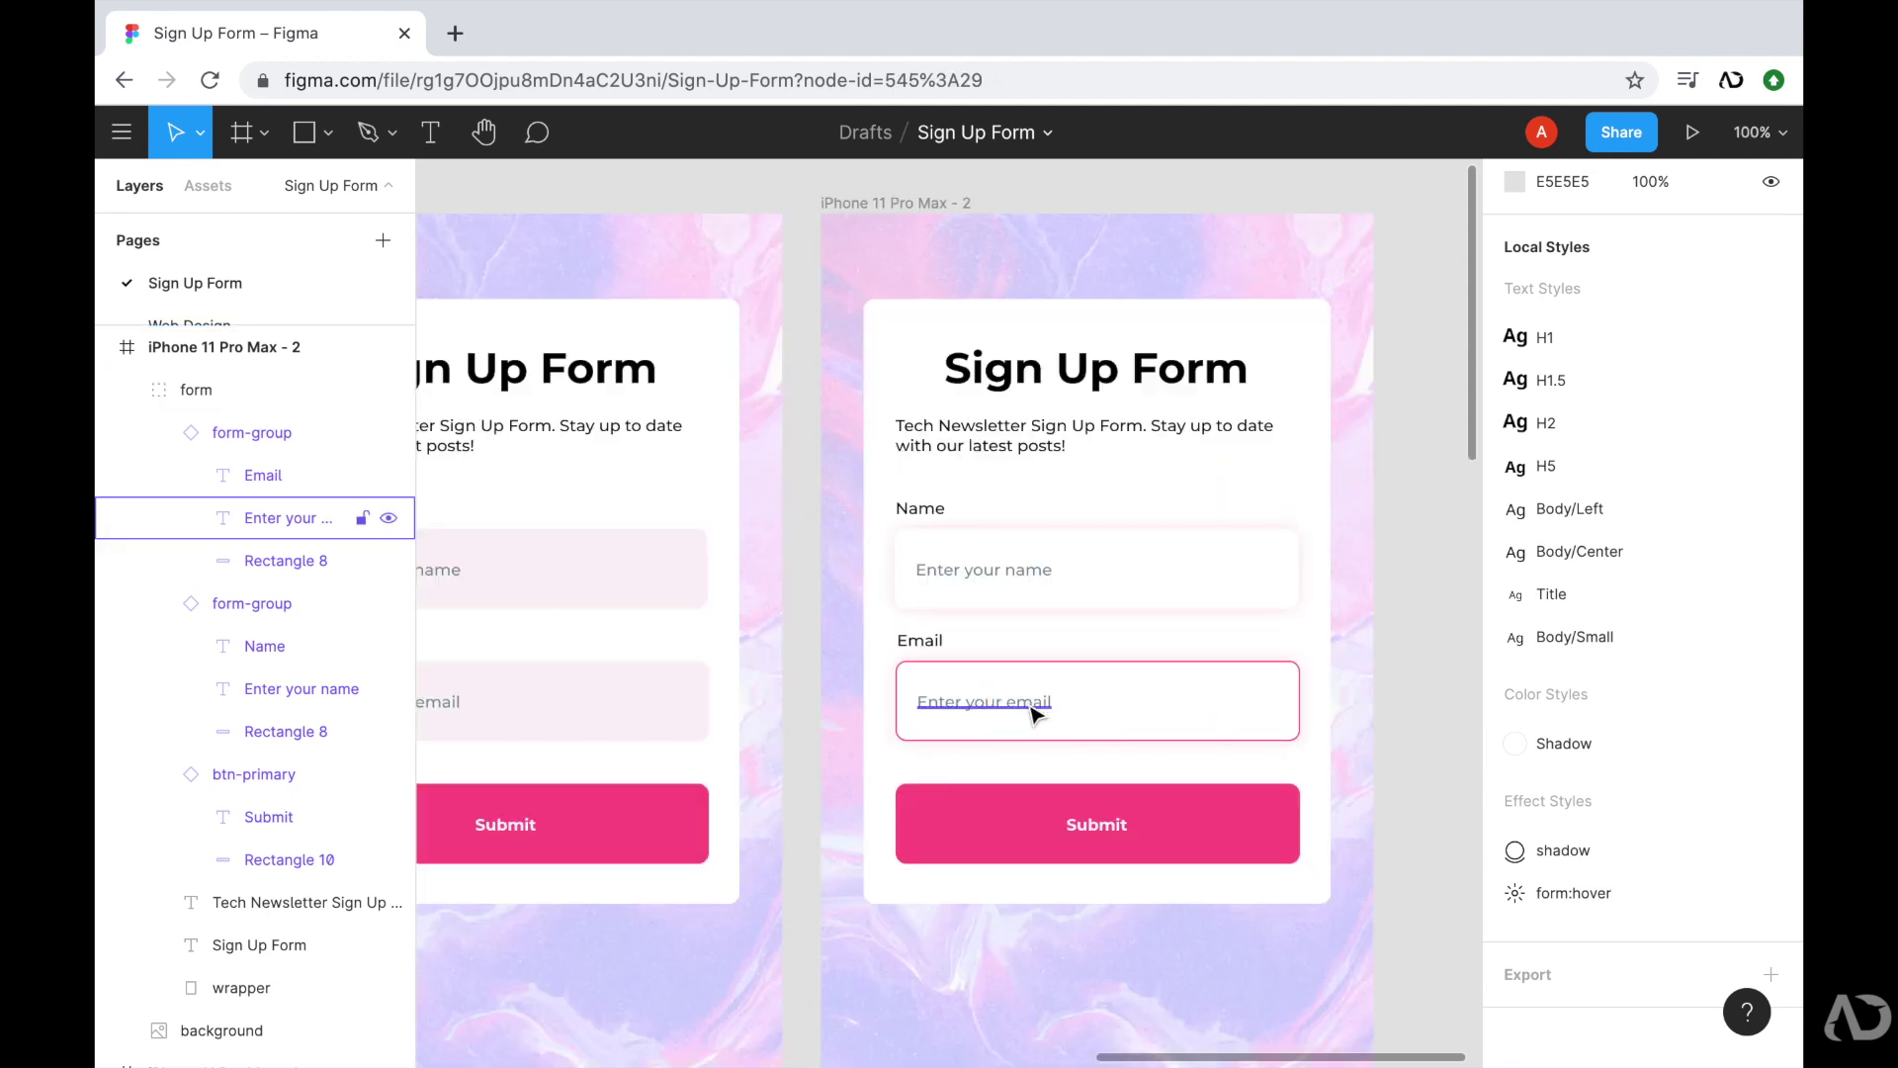
double_click(1029, 708)
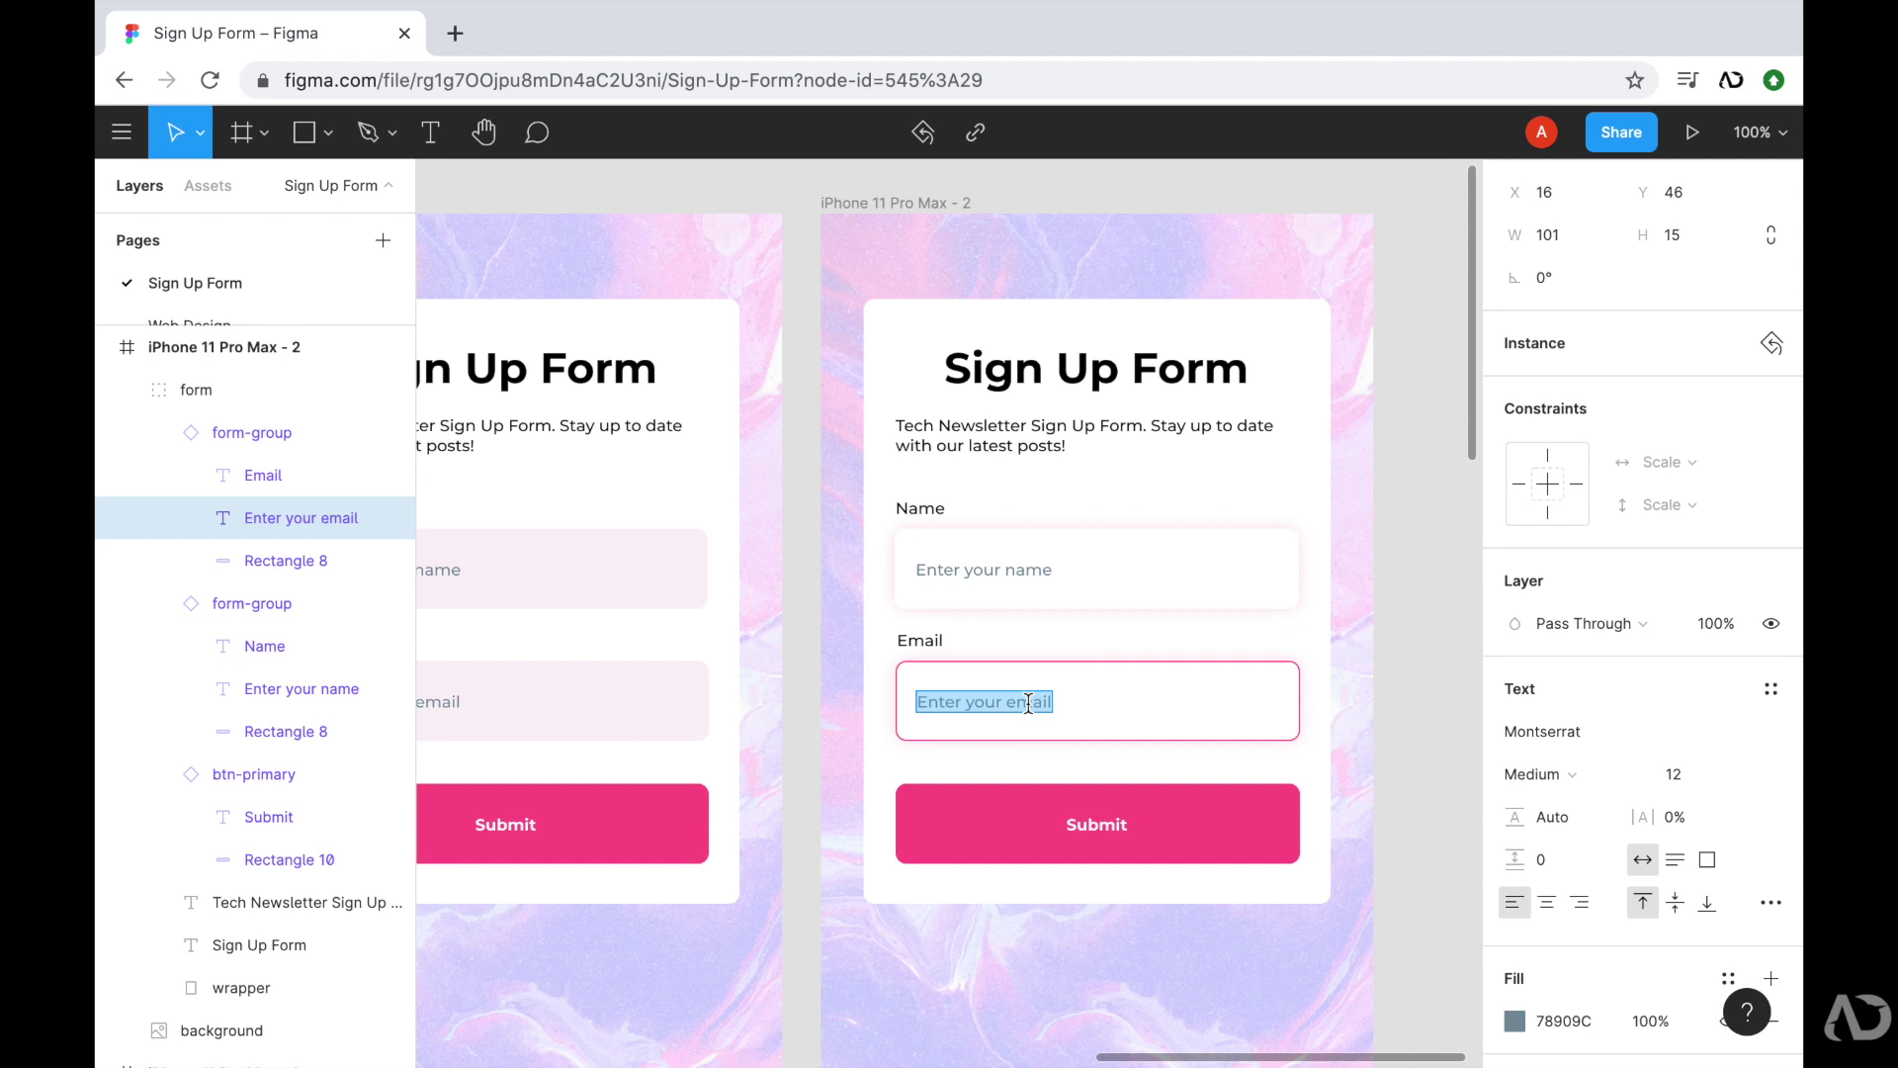
key("BackSpace")
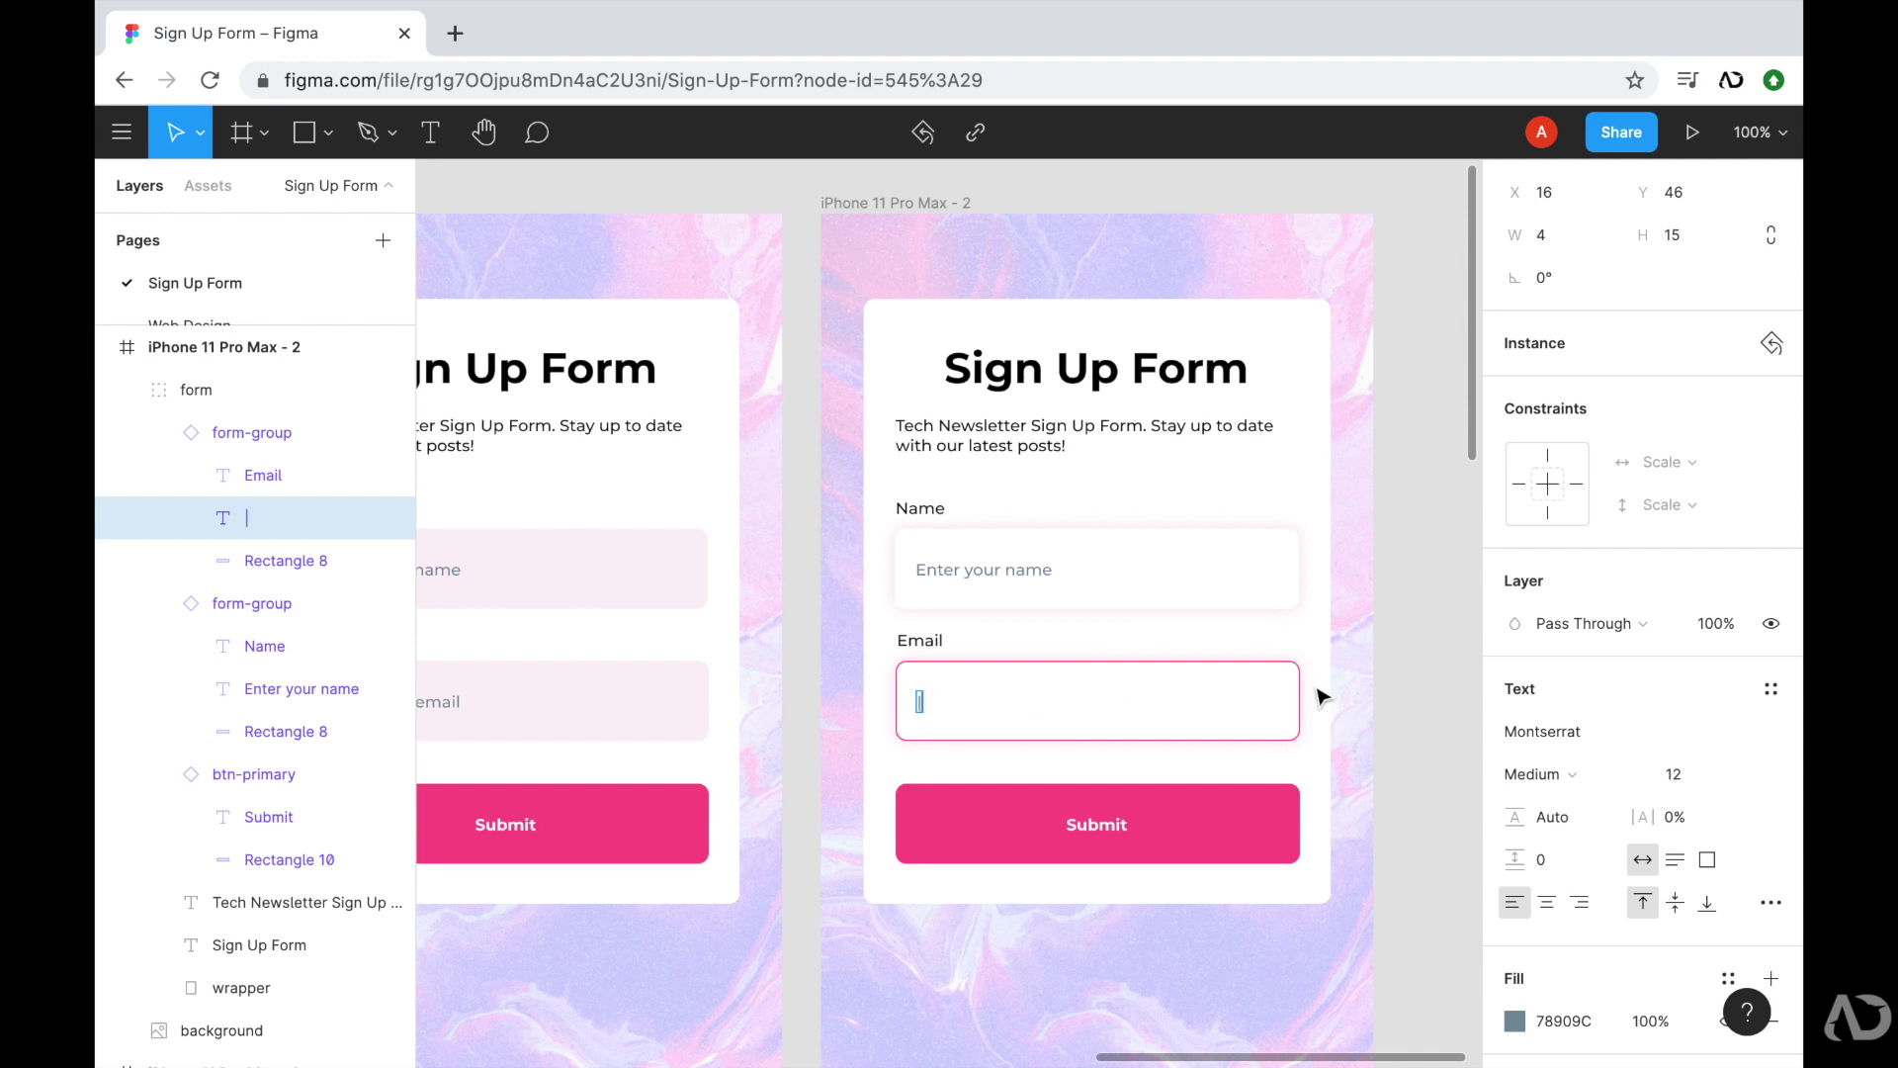
left_click(1363, 680)
left_click(1356, 679)
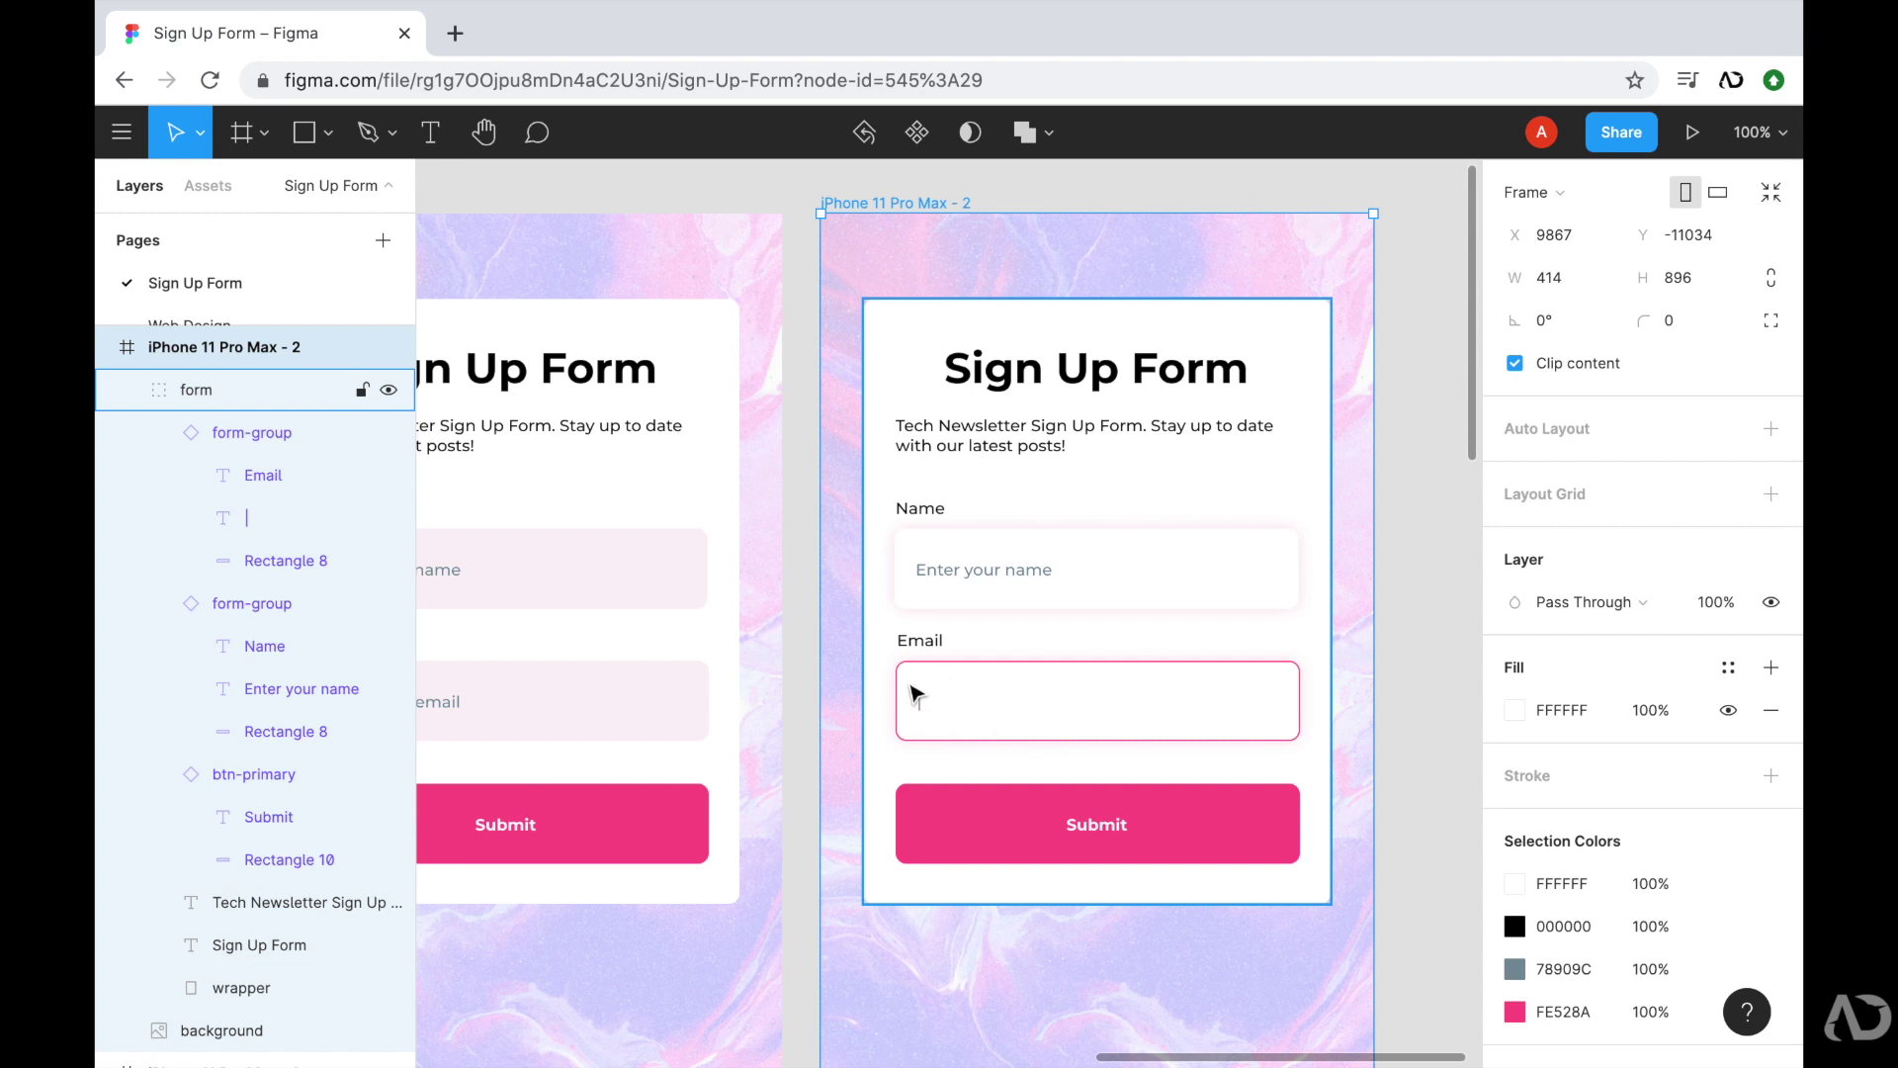
left_click(1417, 706)
key("minus")
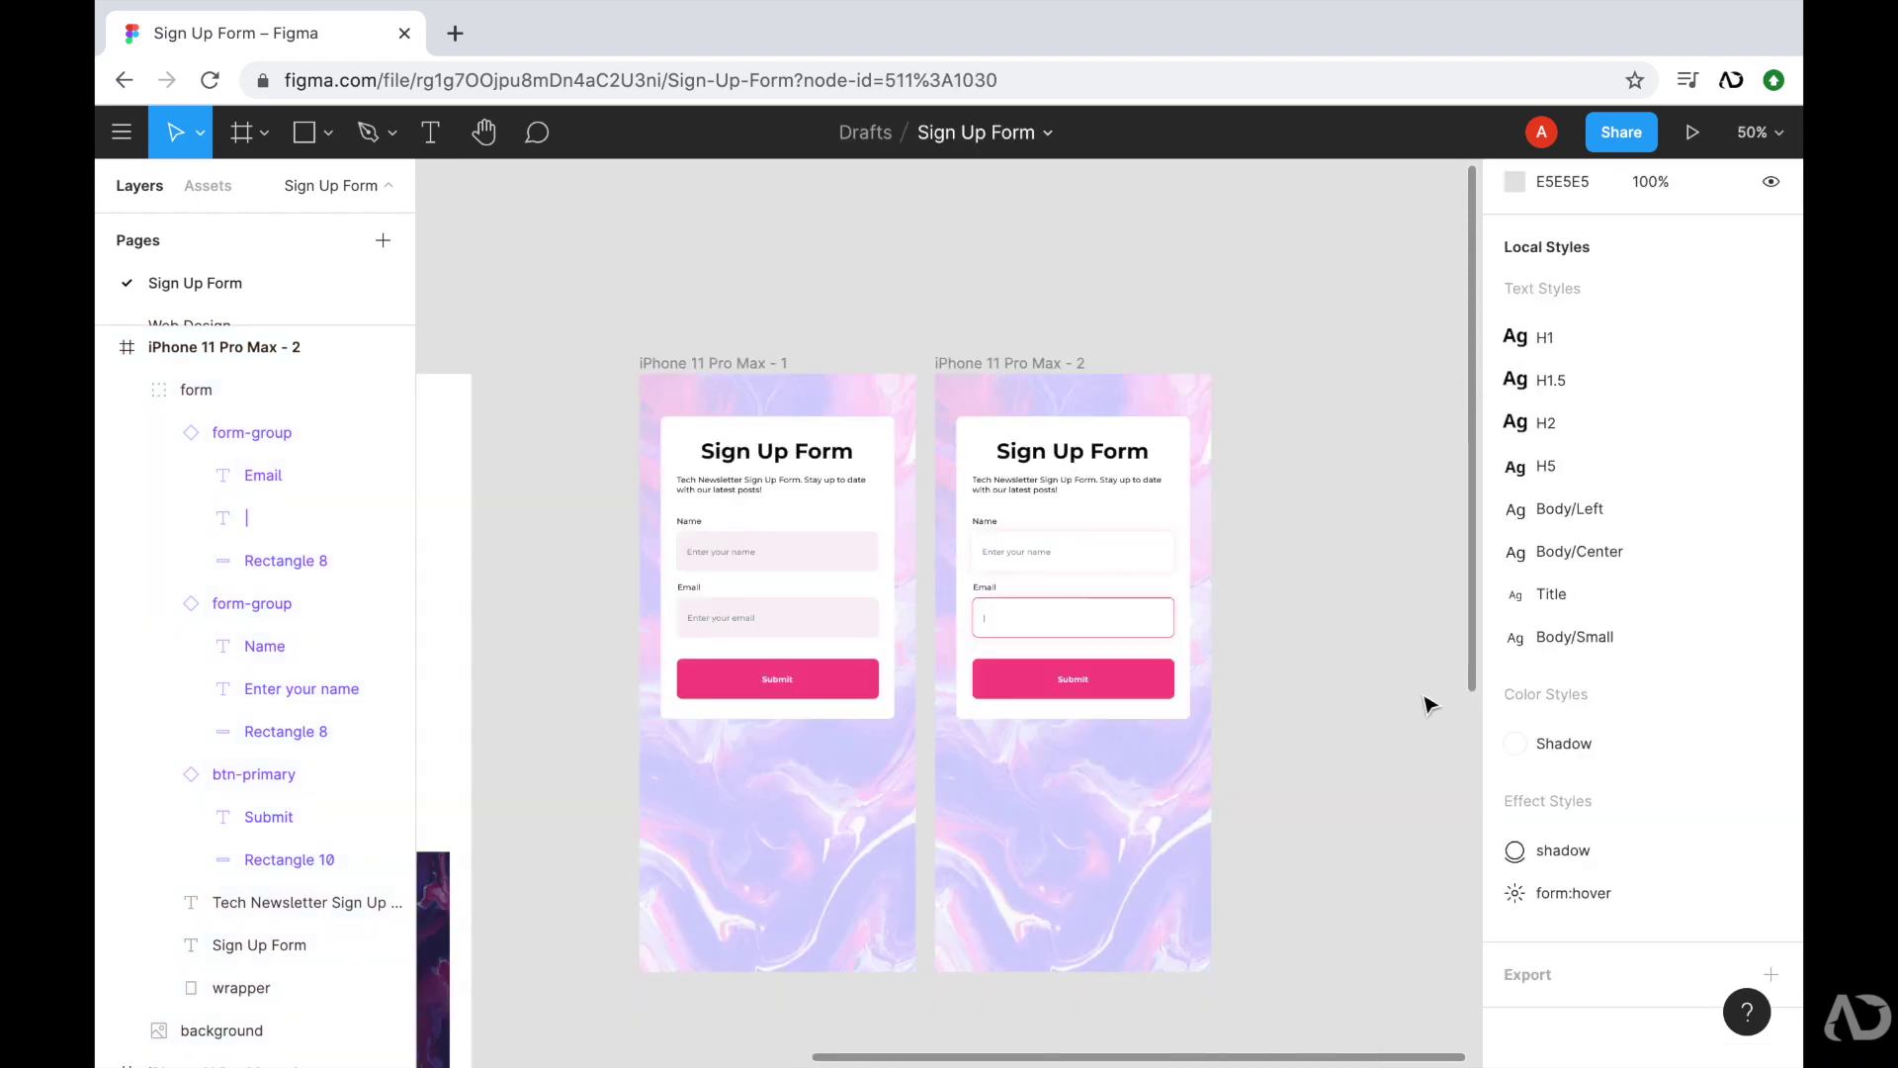
scroll(1428, 699, "left", 10)
scroll(1428, 699, "down", 2)
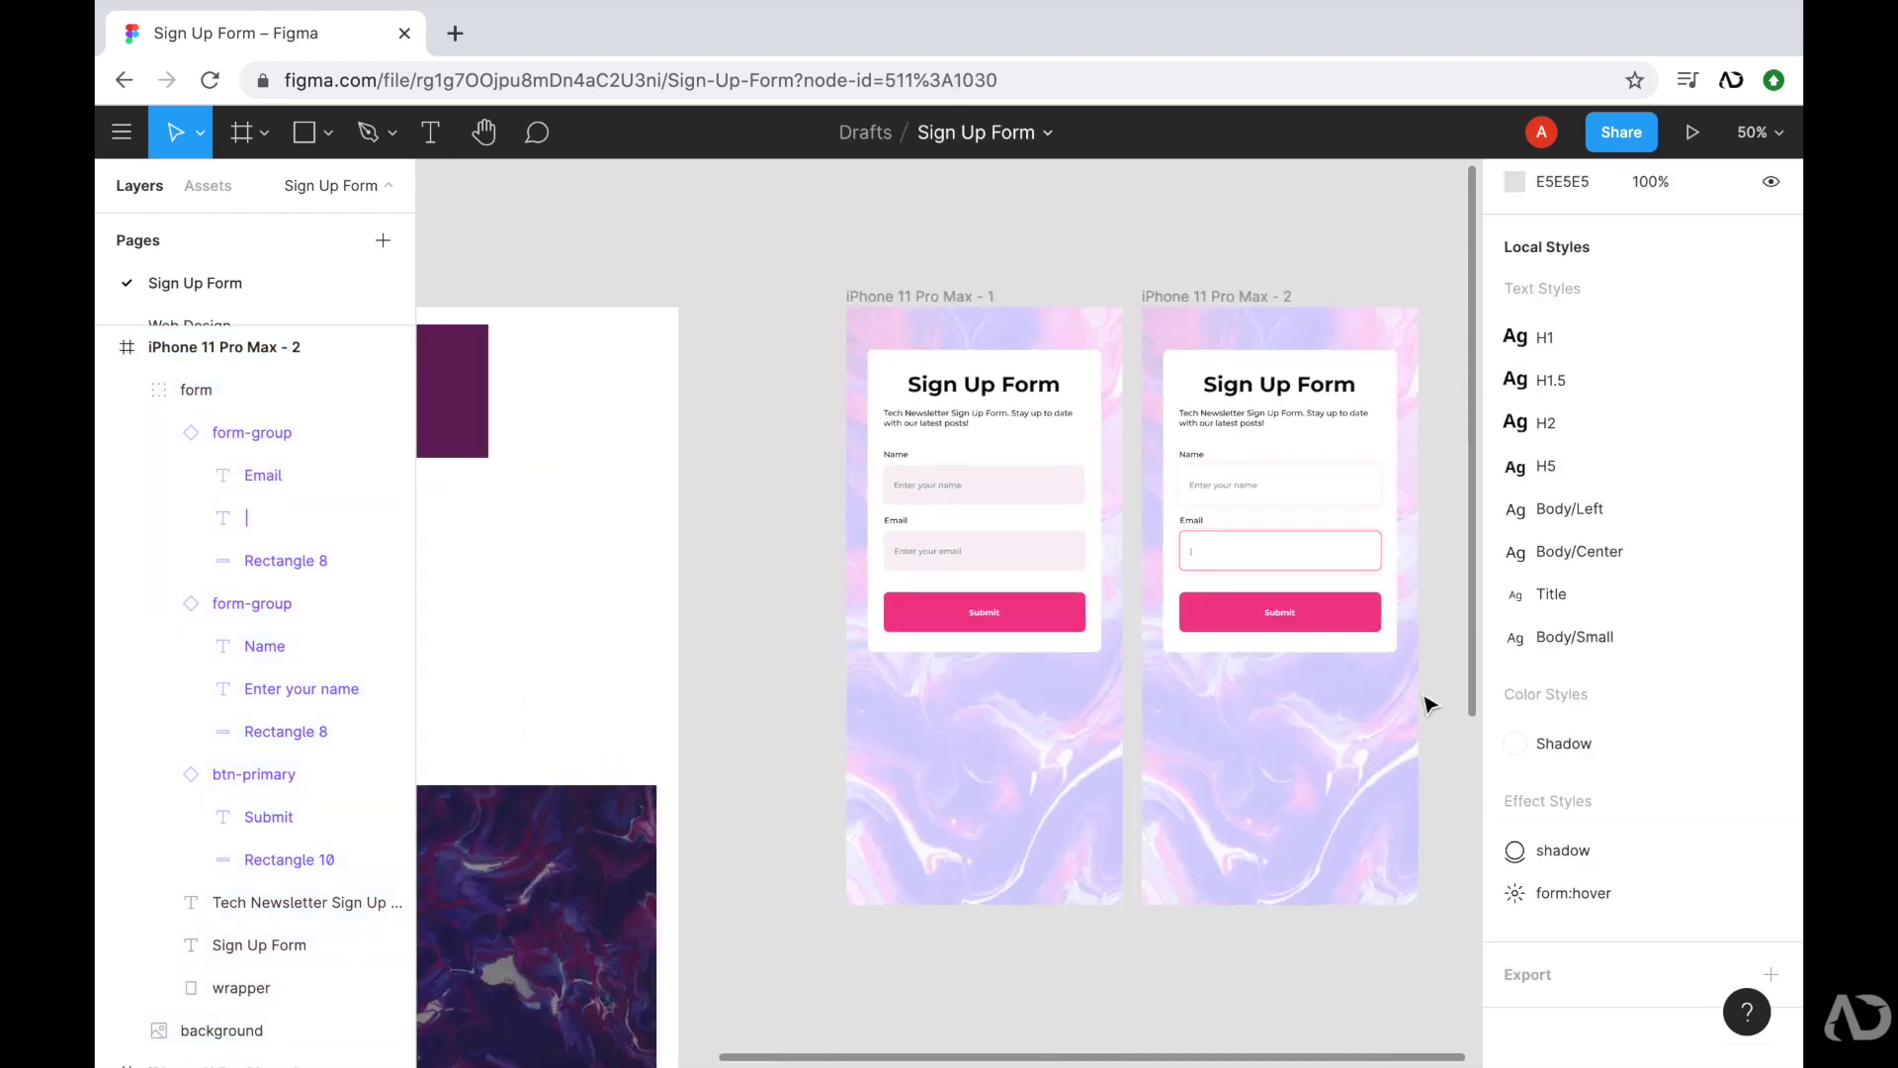
left_click(1048, 662)
key("minus")
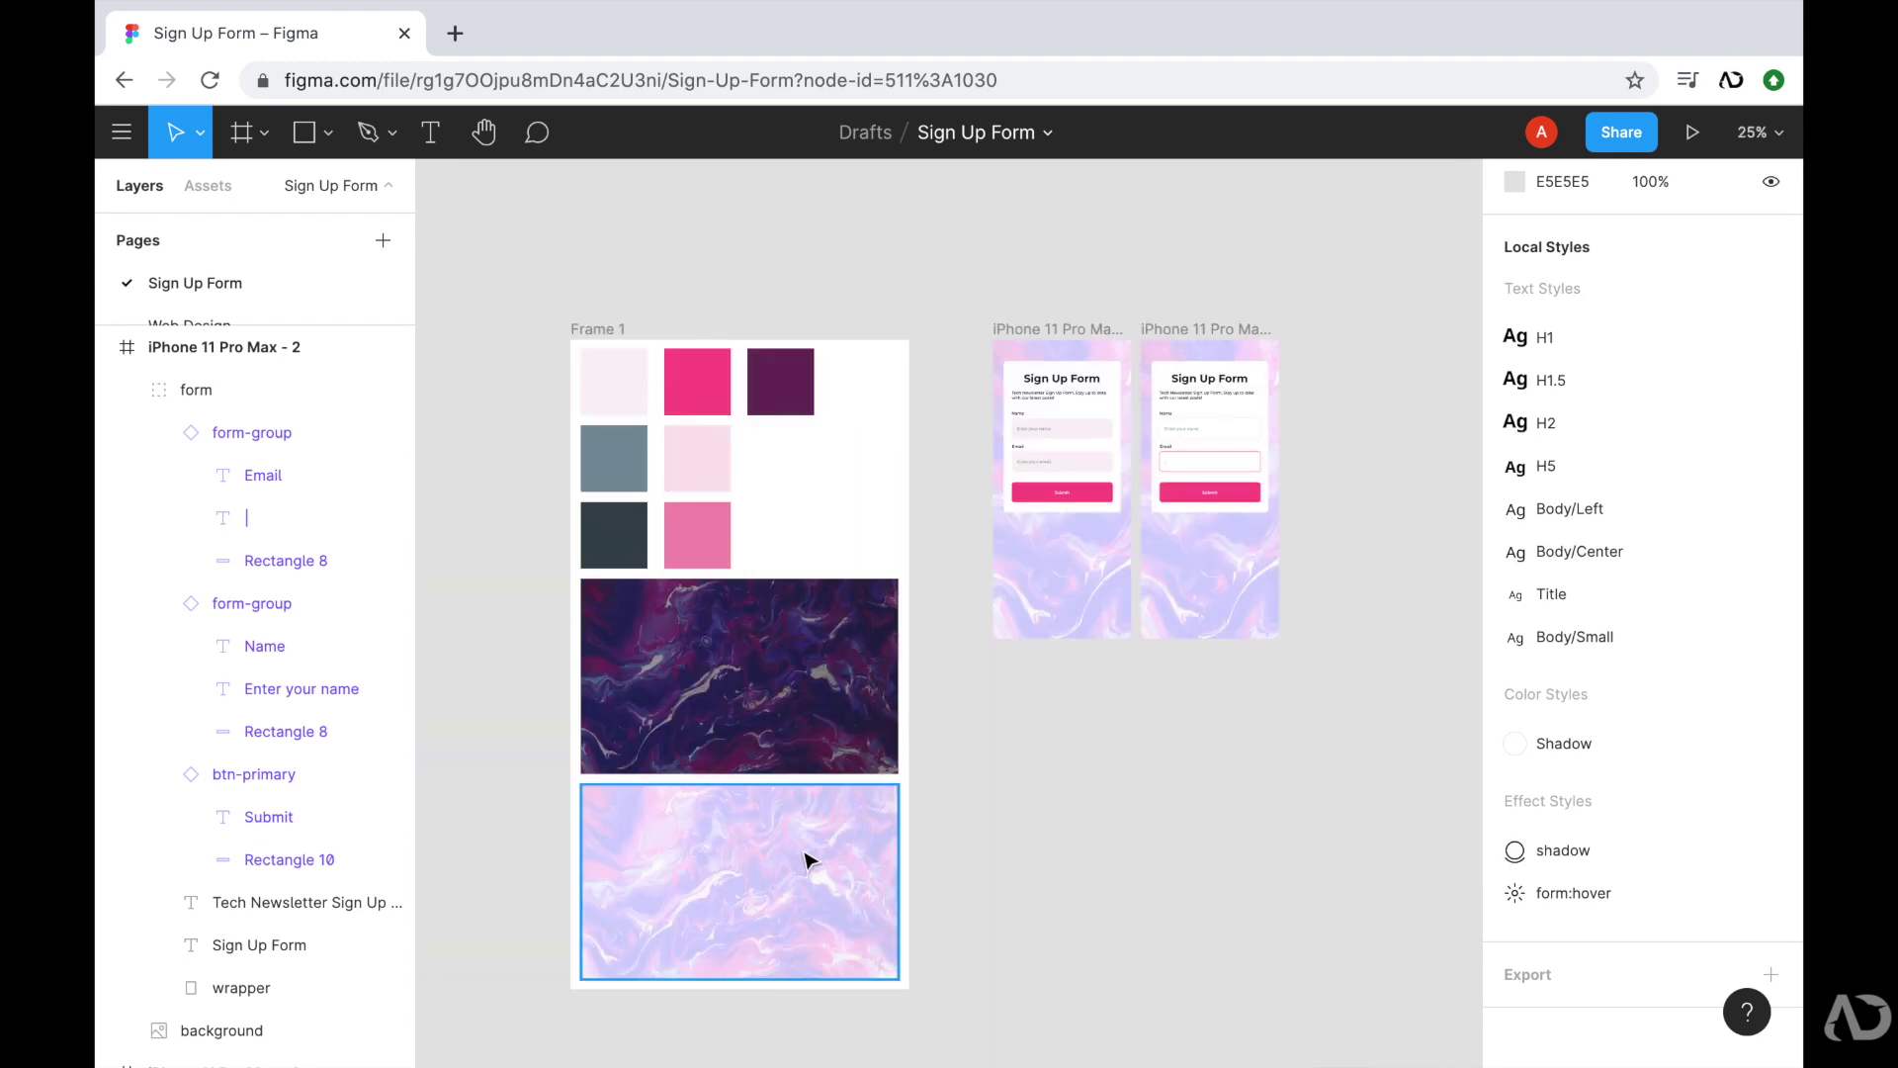
scroll(1008, 764, "up", 3, "ctrl")
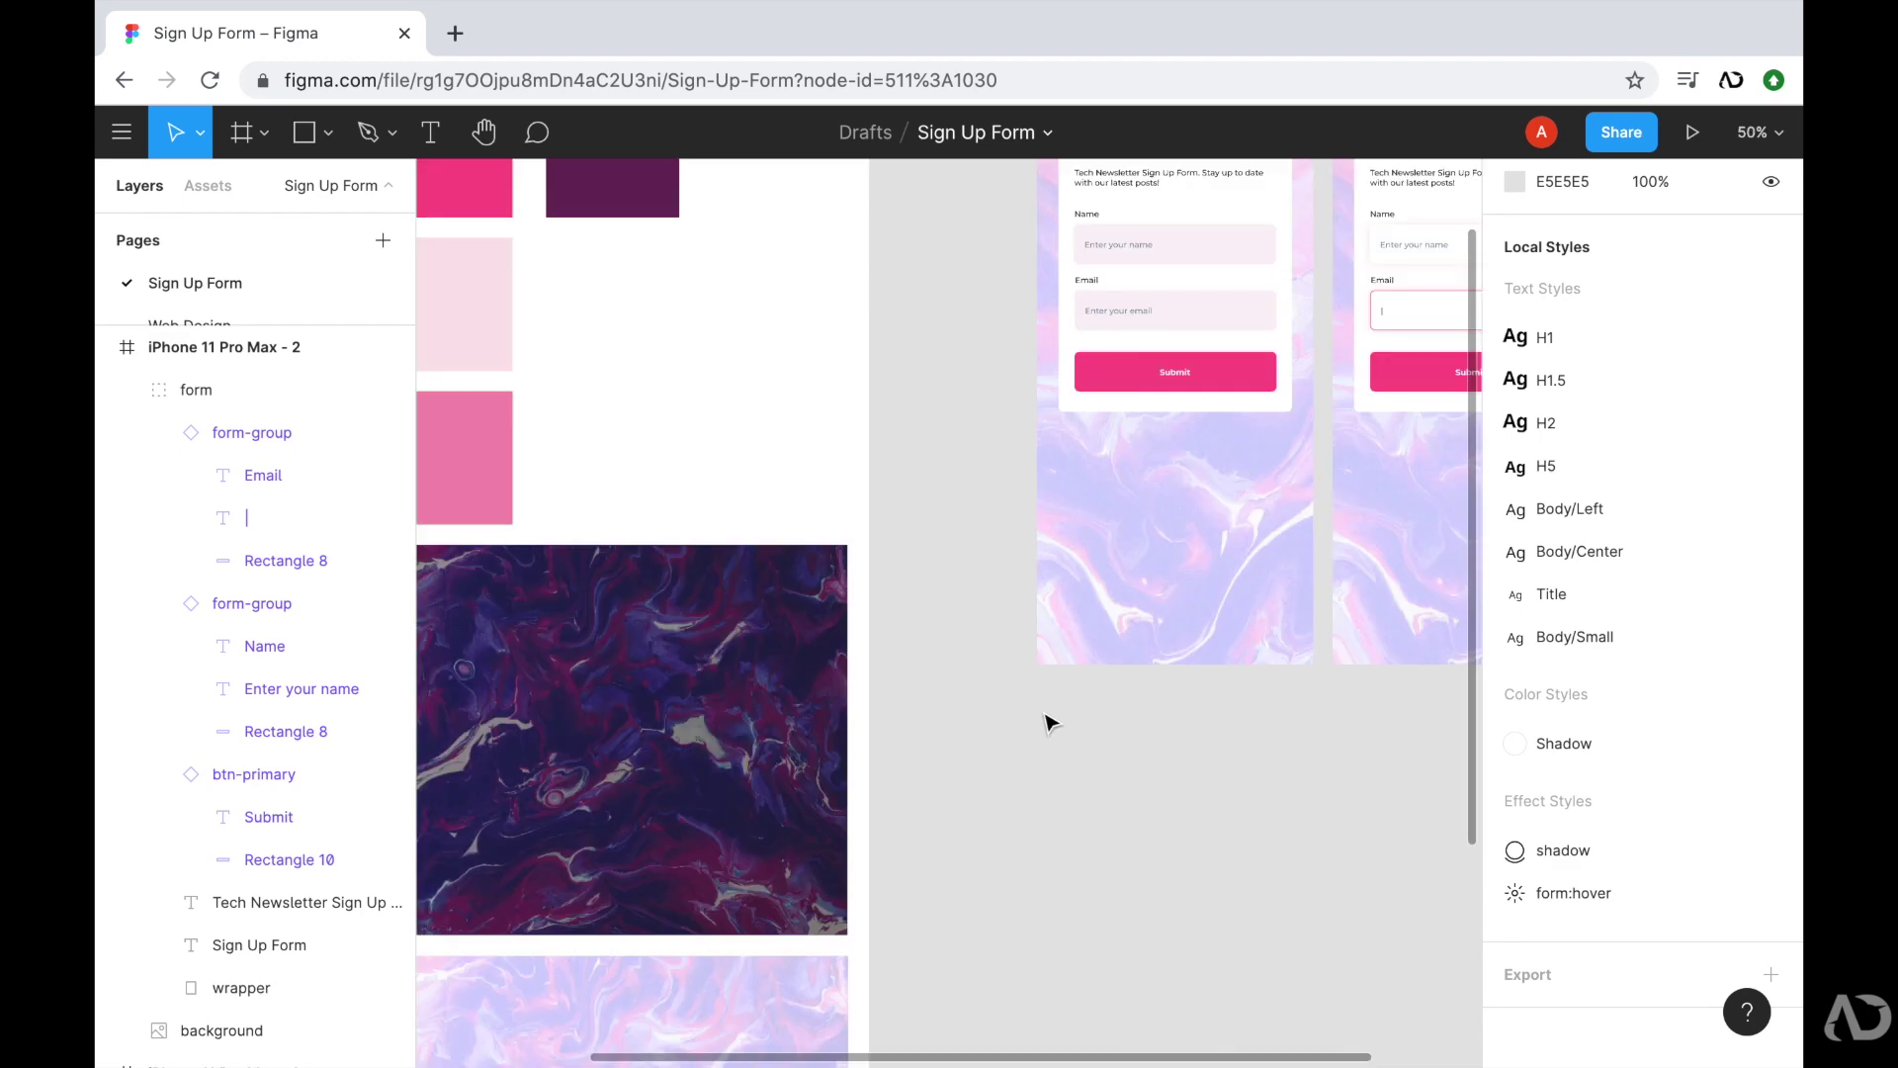
scroll(1047, 720, "left", 5)
scroll(1047, 721, "down", 2)
scroll(957, 761, "down", 1)
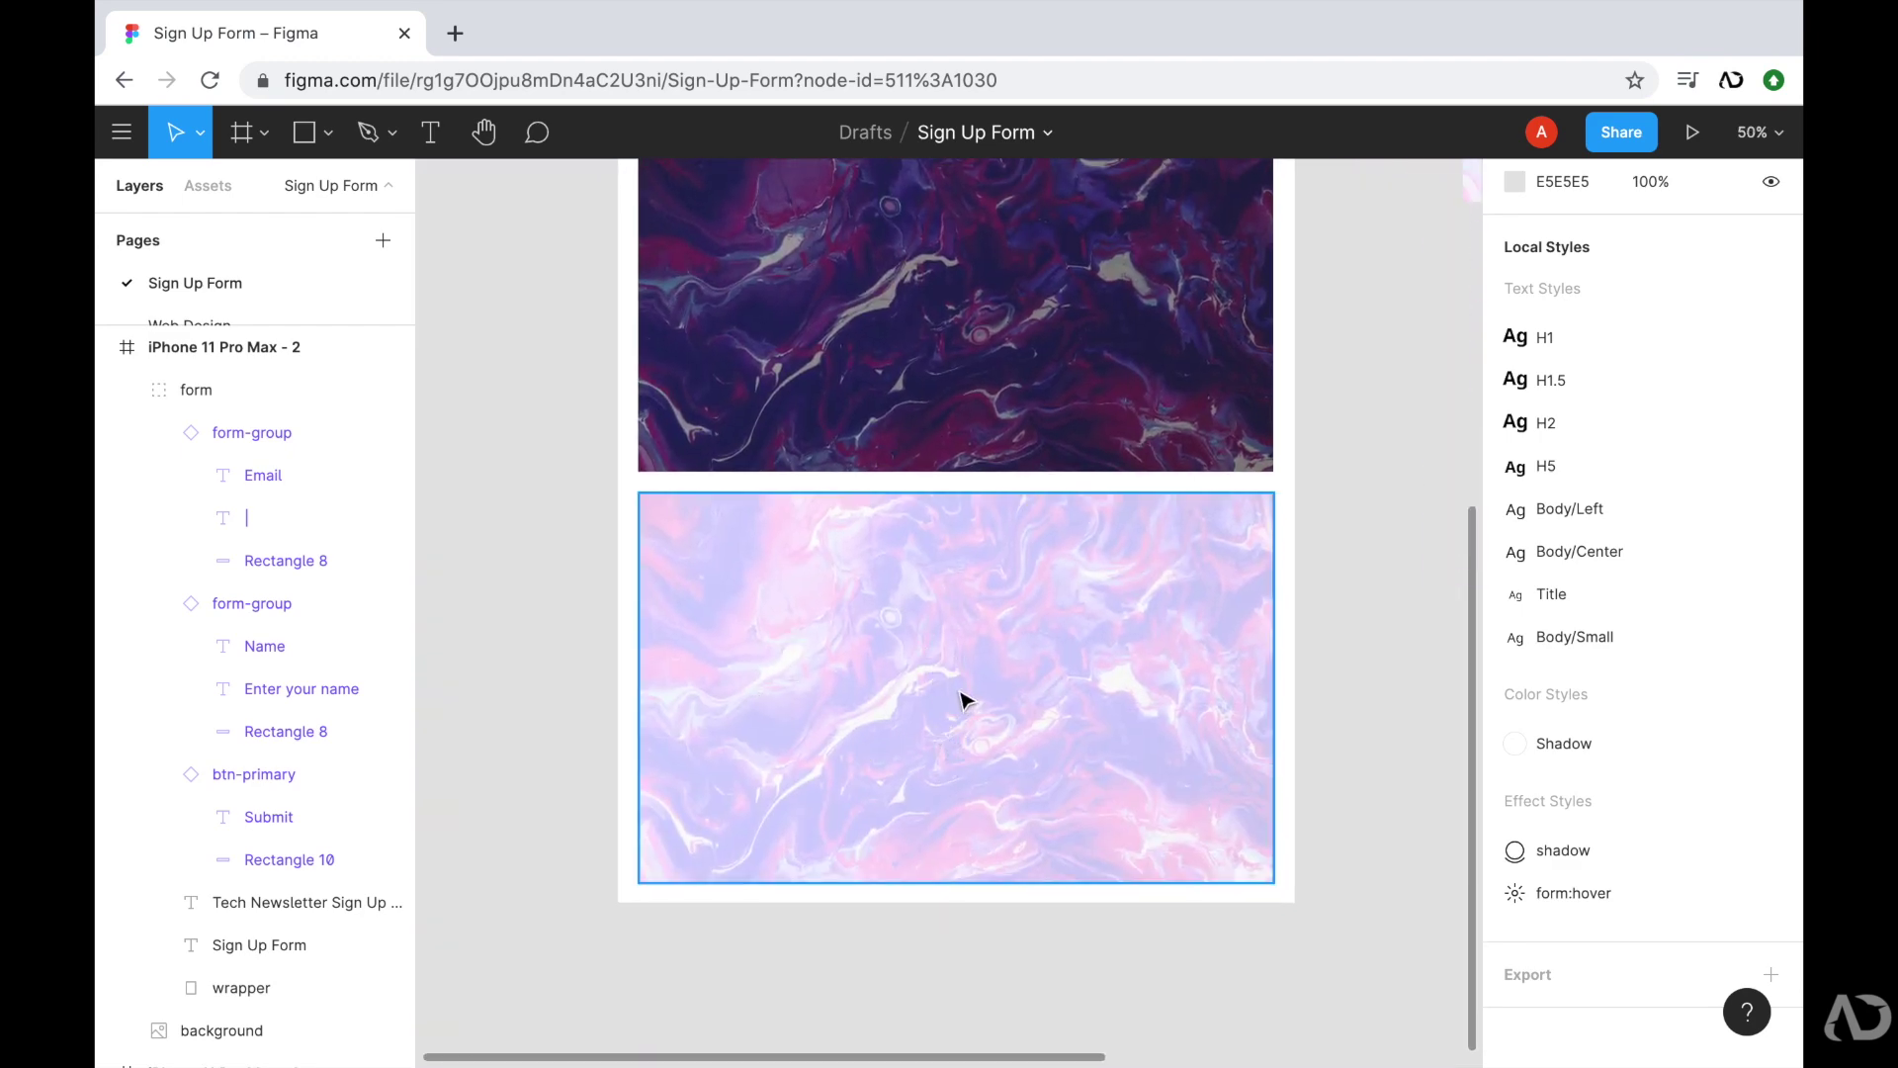
scroll(964, 700, "up", 3)
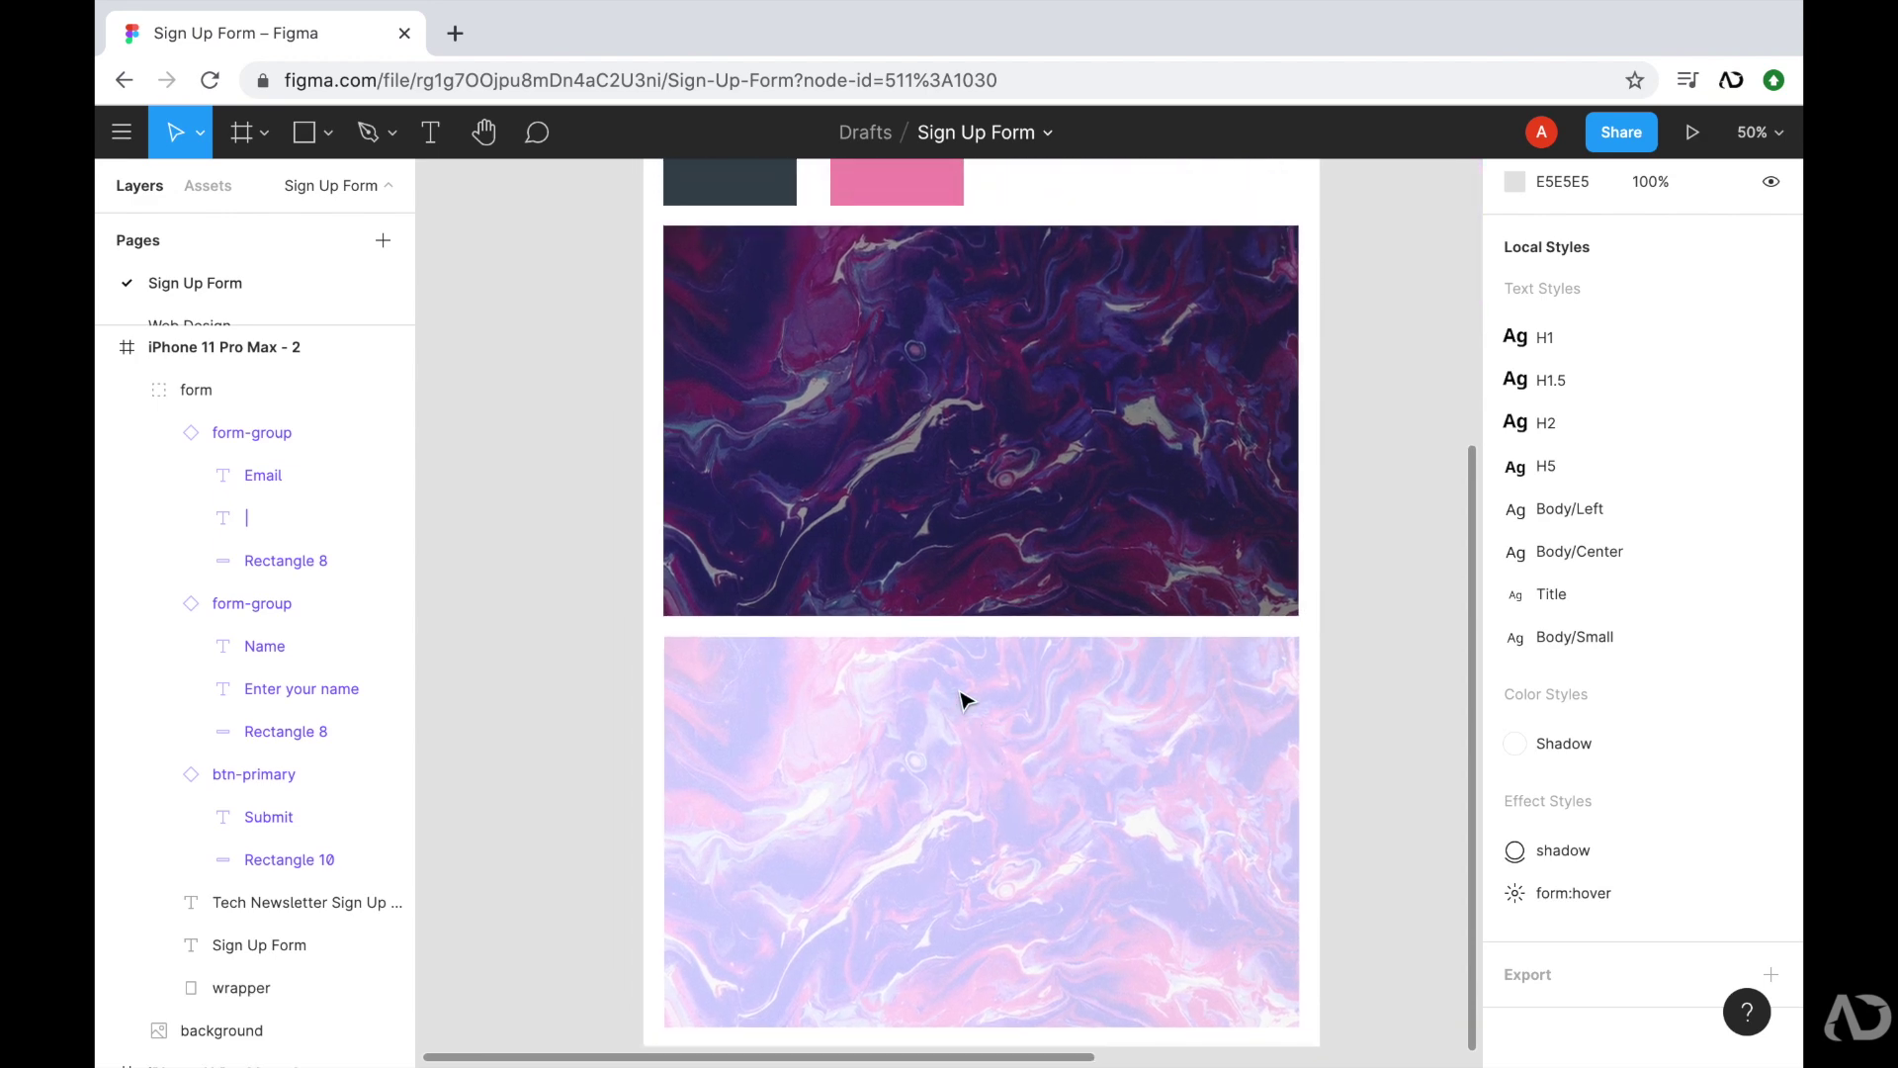
scroll(964, 700, "up", 8)
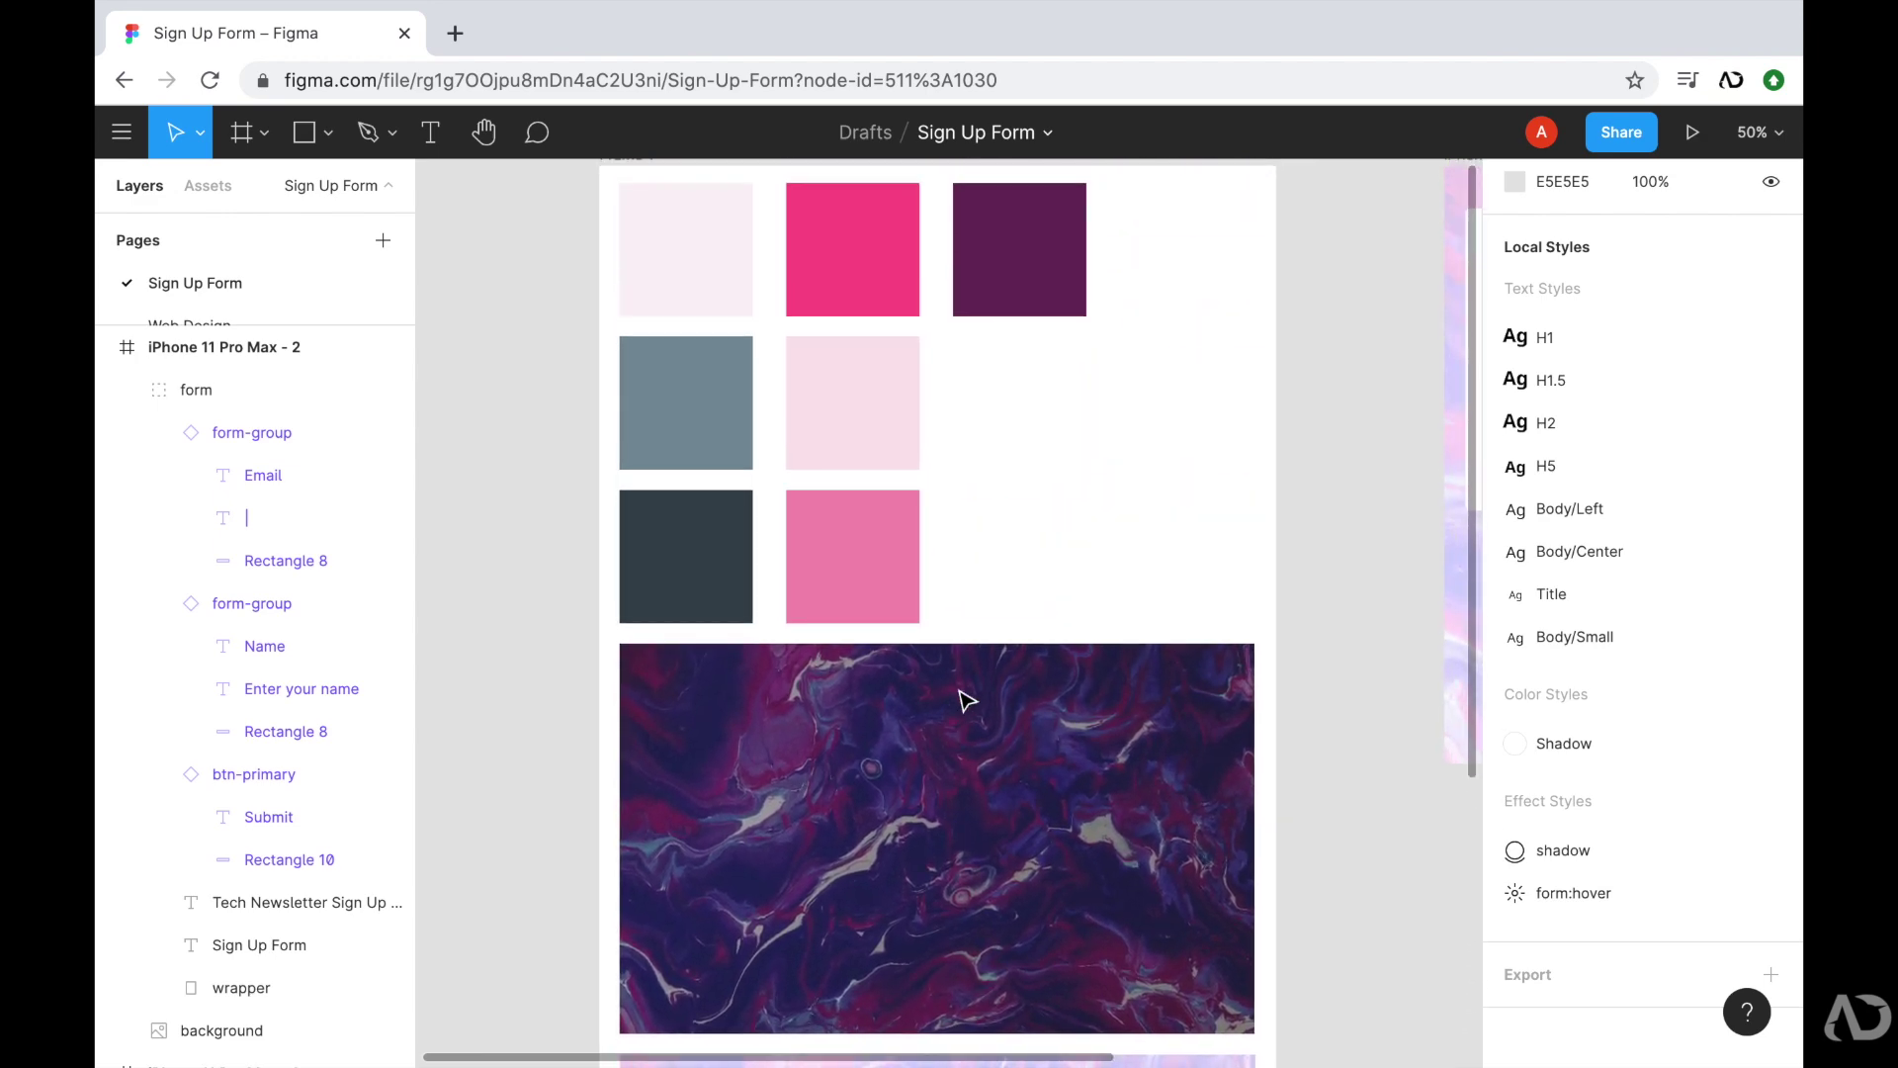
scroll(966, 699, "up", 1)
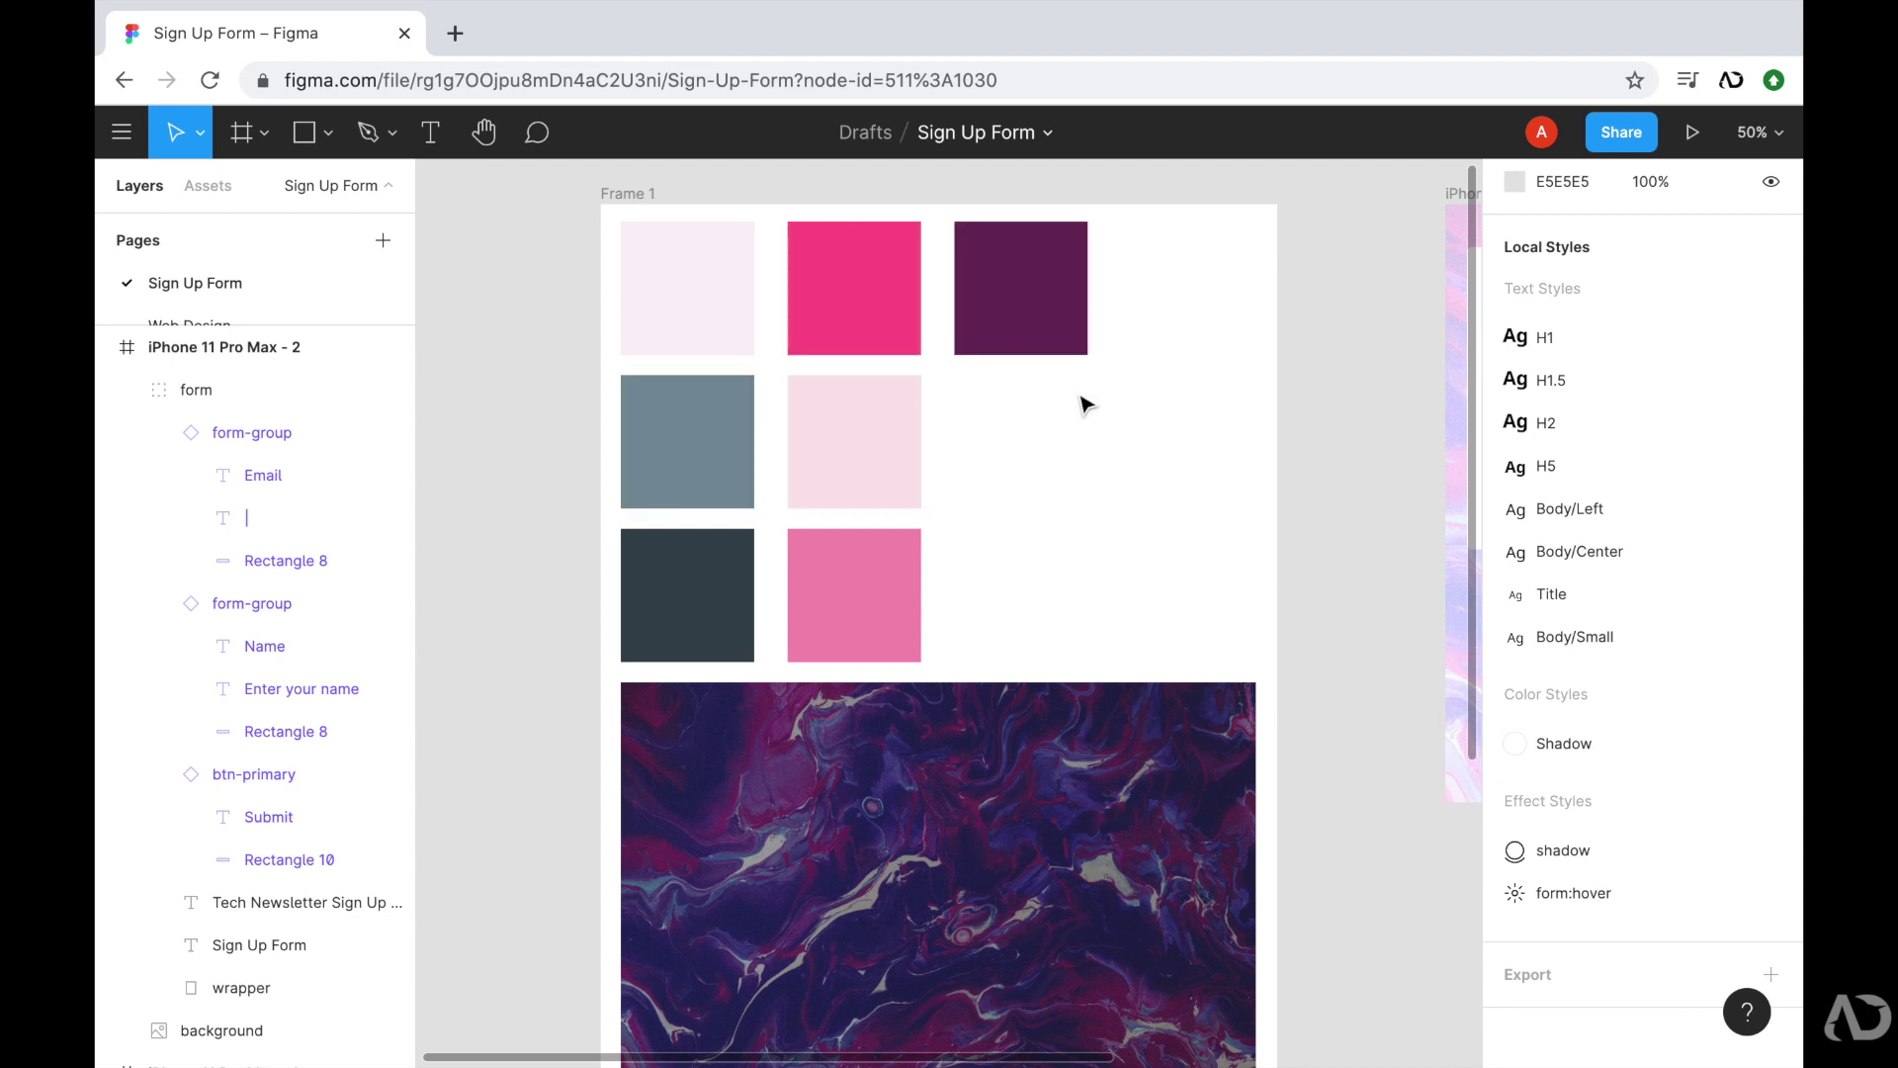
scroll(1084, 404, "right", 5)
key("shift+0")
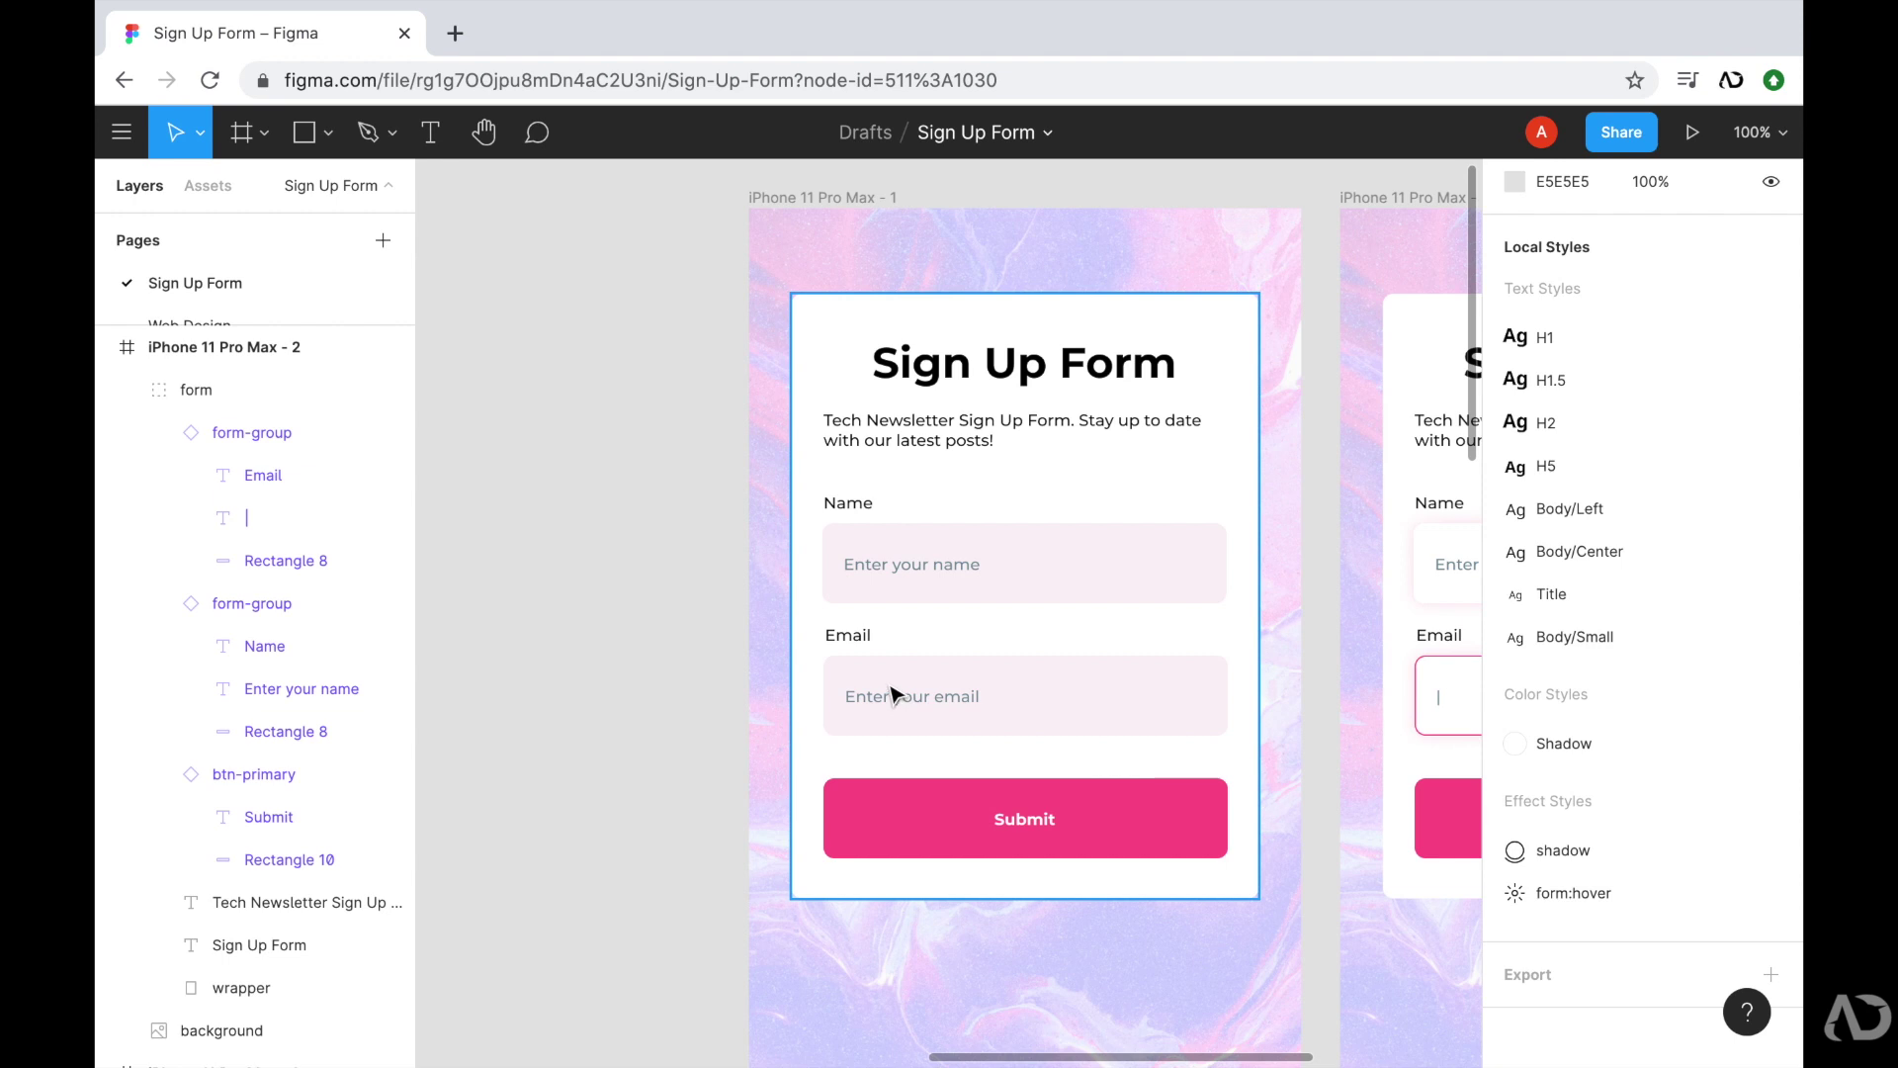
left_click(945, 380)
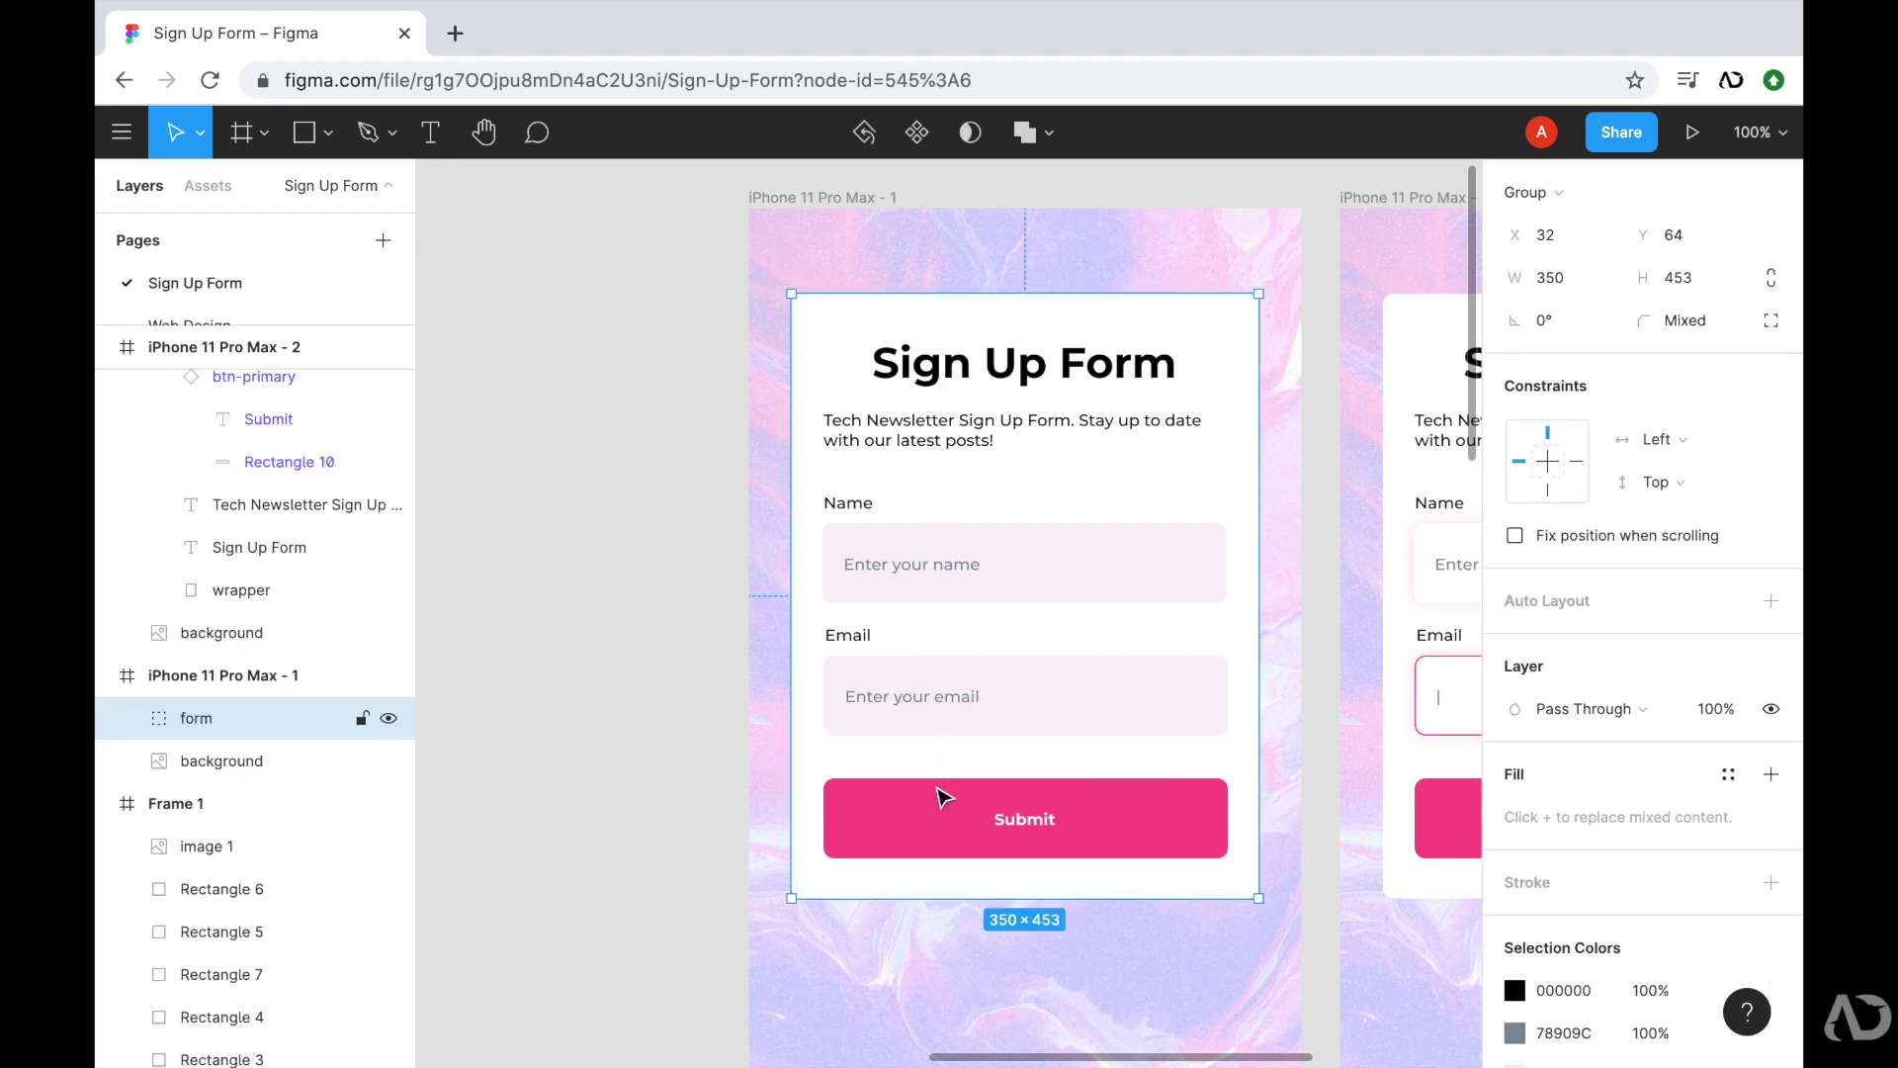
double_click(906, 569)
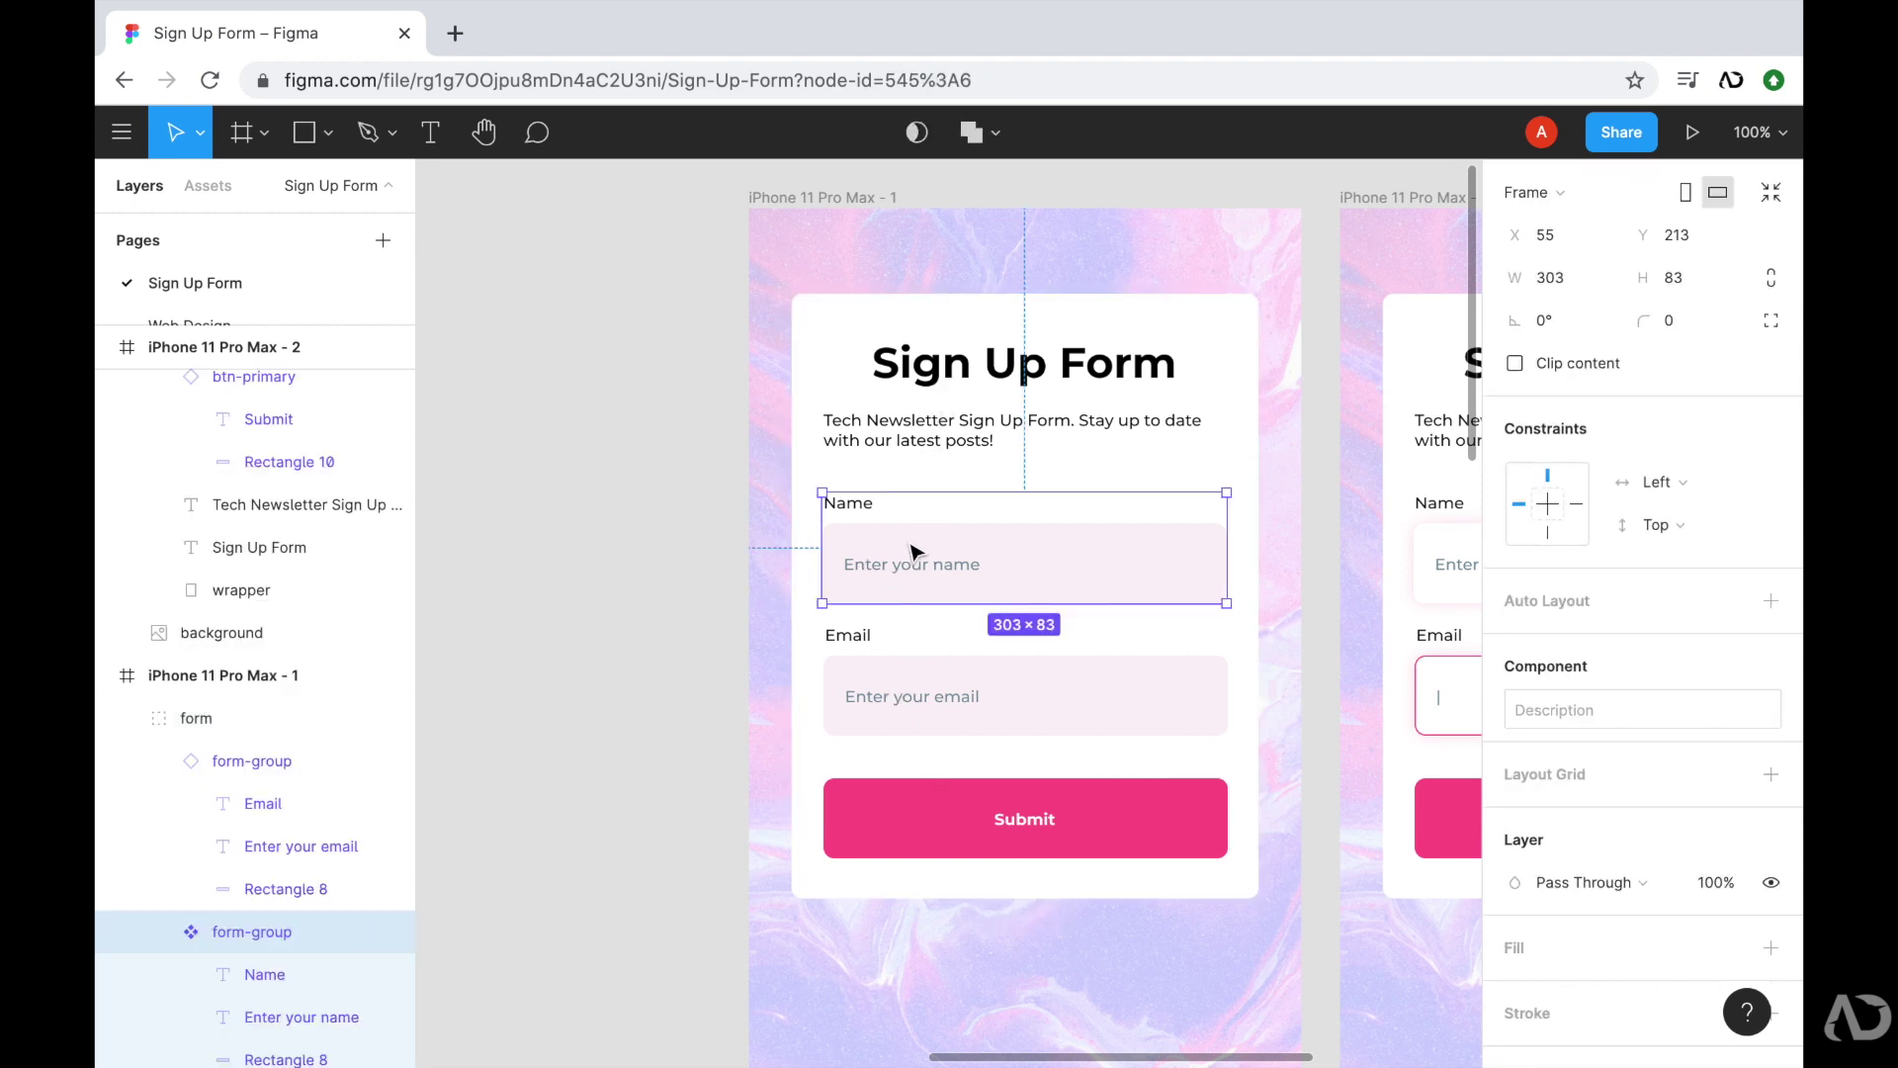
left_click(703, 530)
scroll(1199, 558, "right", 3)
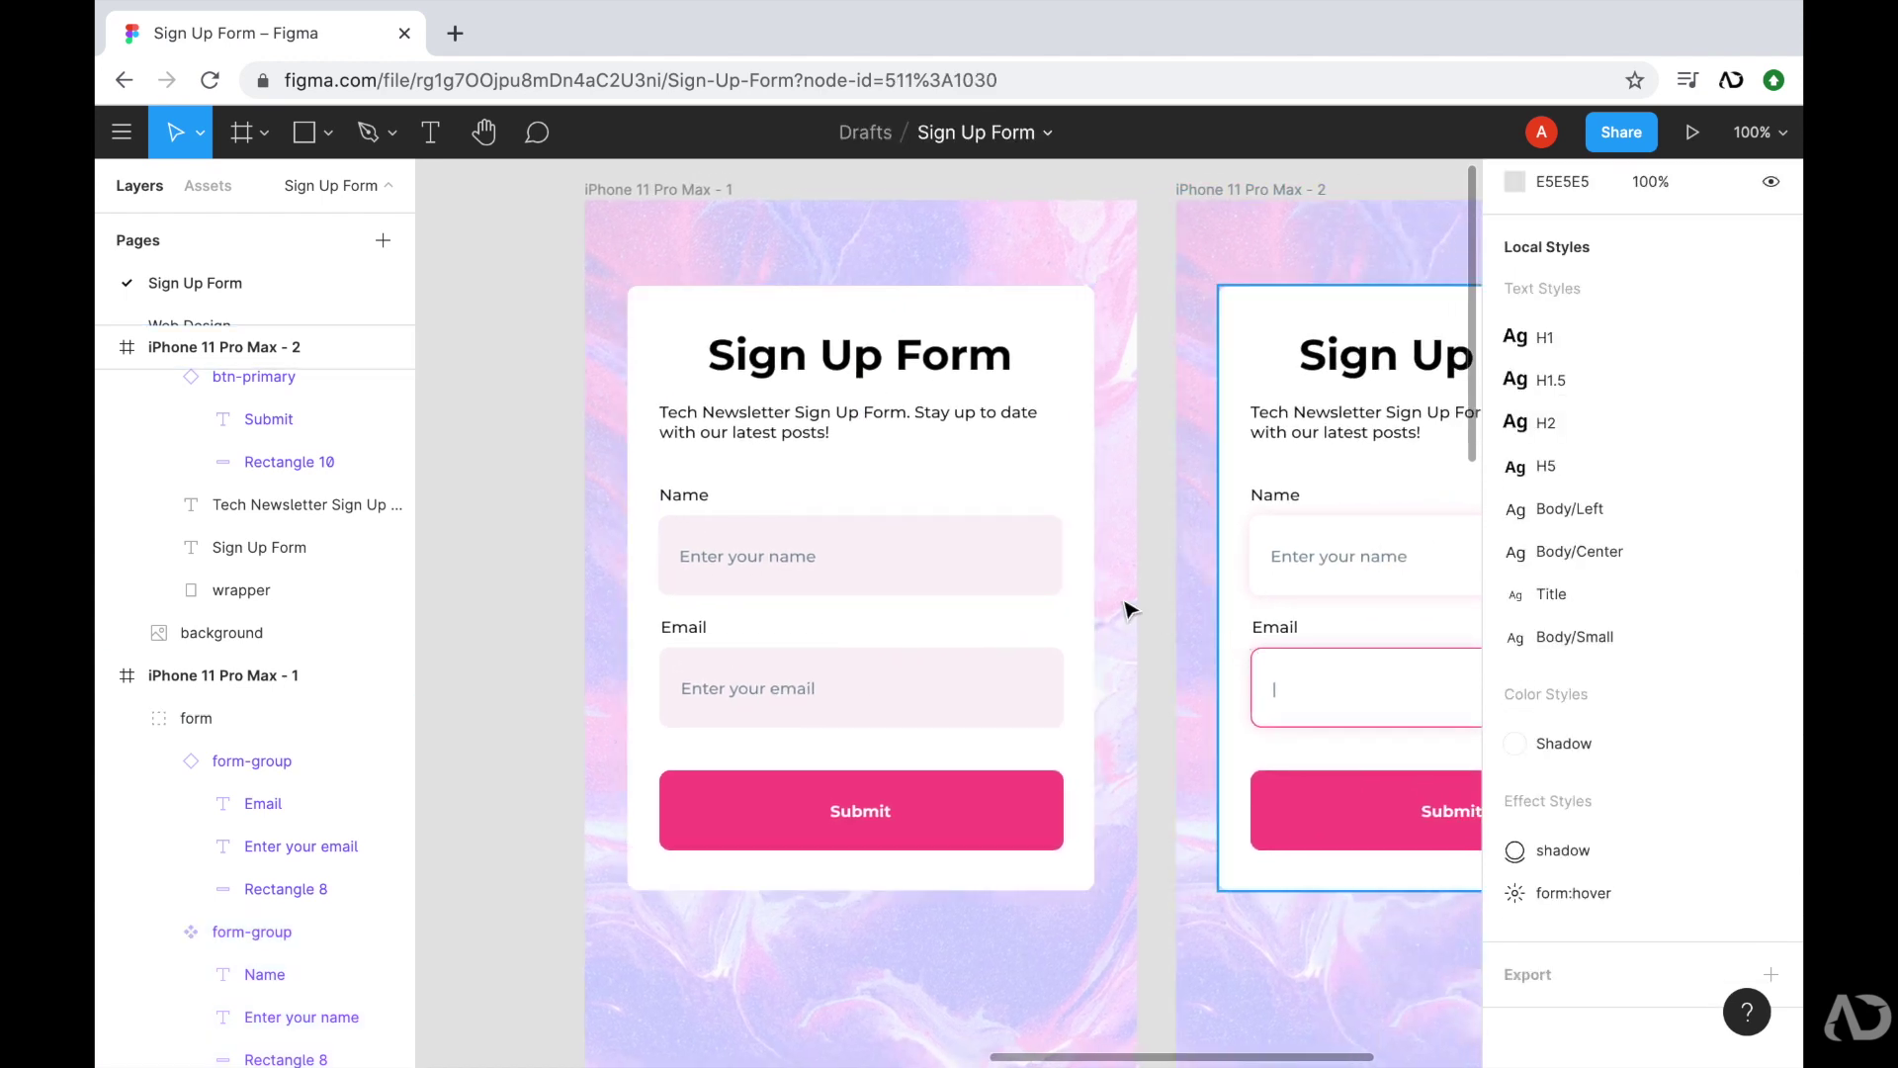
left_click(692, 525)
double_click(689, 504)
double_click(689, 499)
left_click_drag(692, 501, 698, 571)
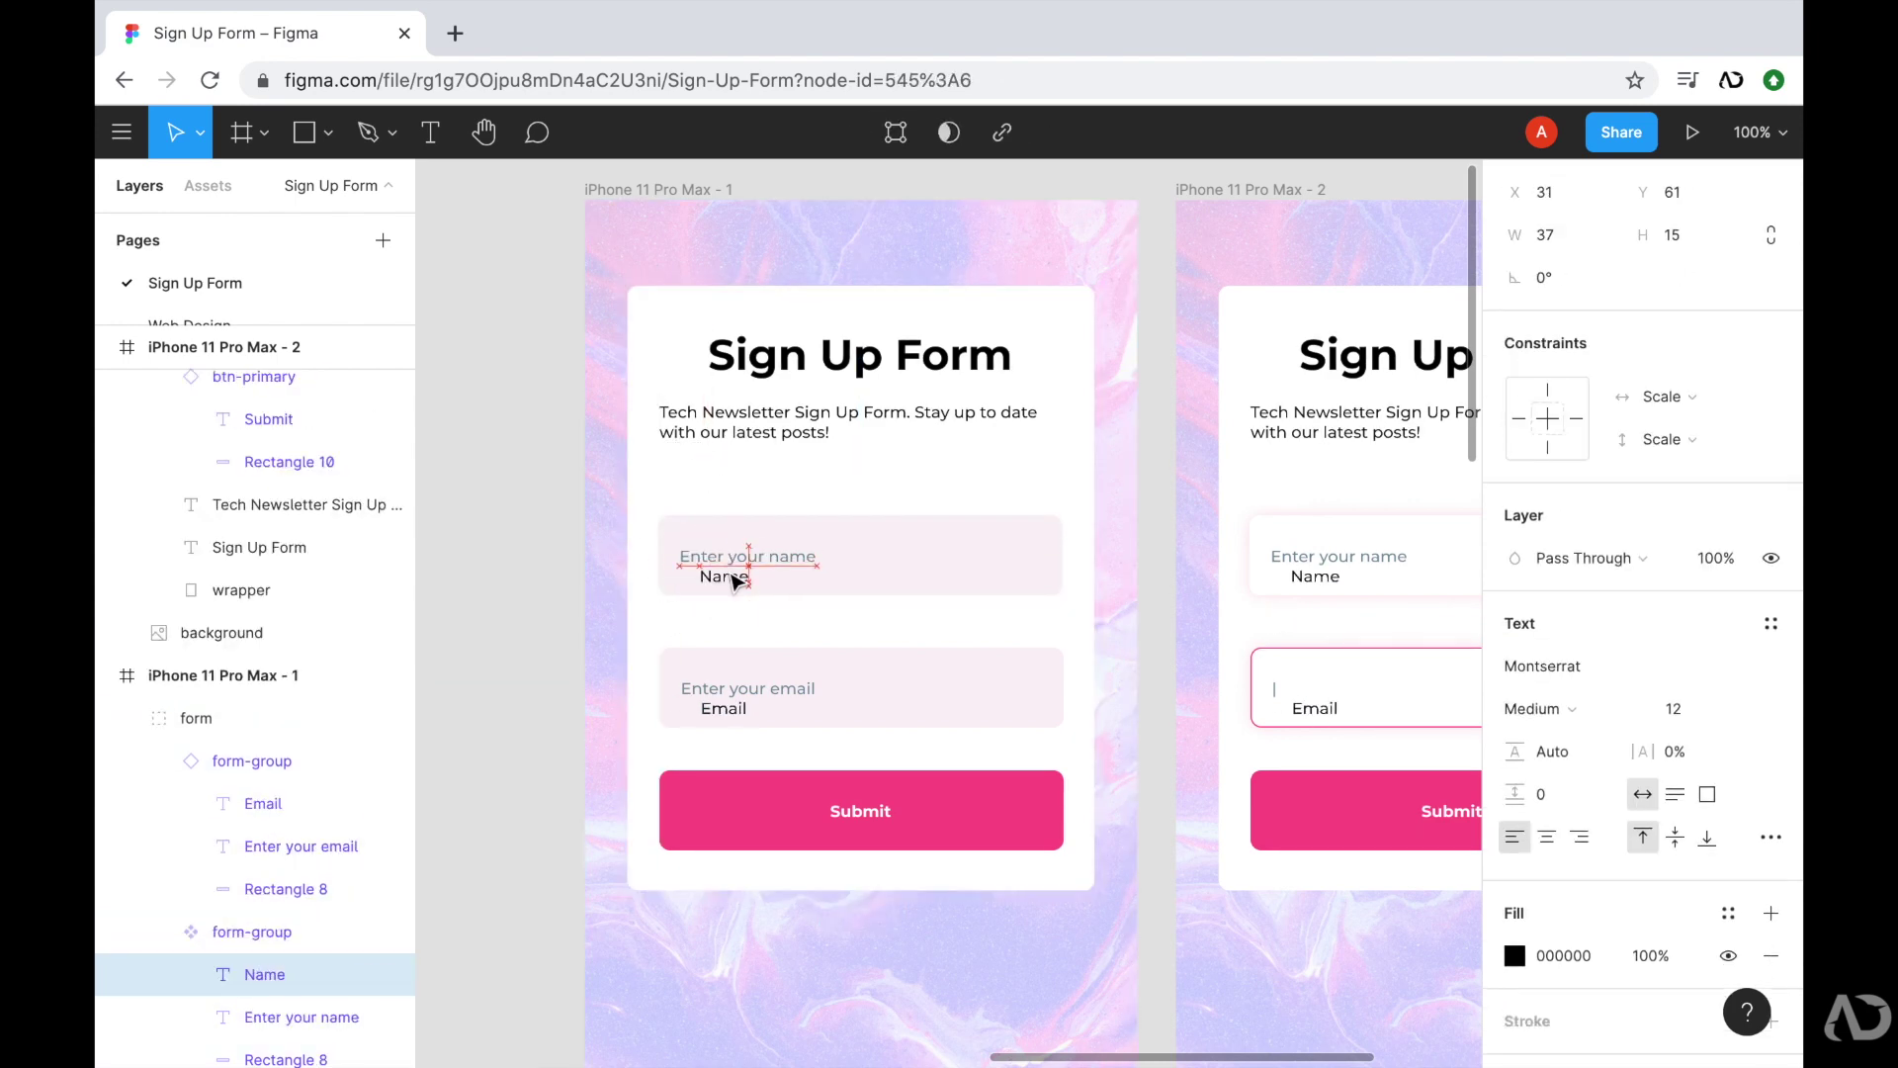
key("ctrl+z")
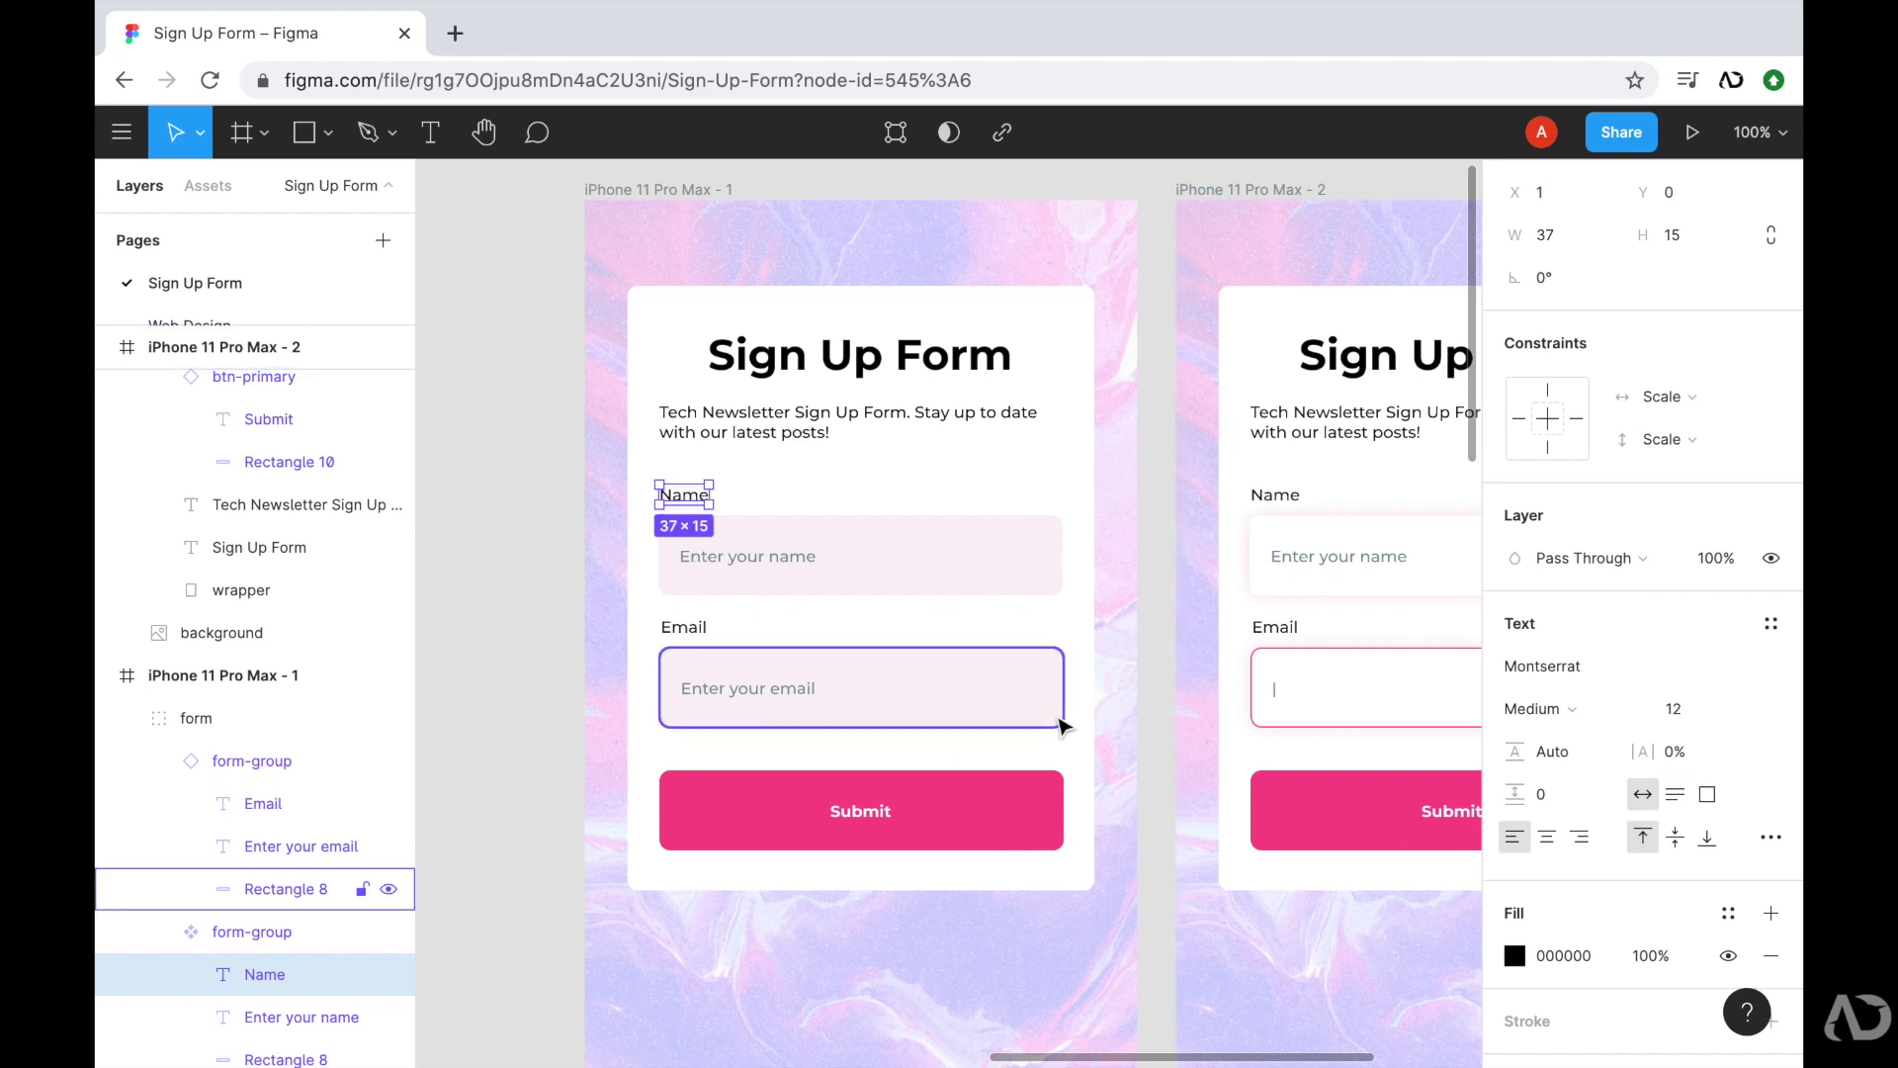
left_click(647, 627)
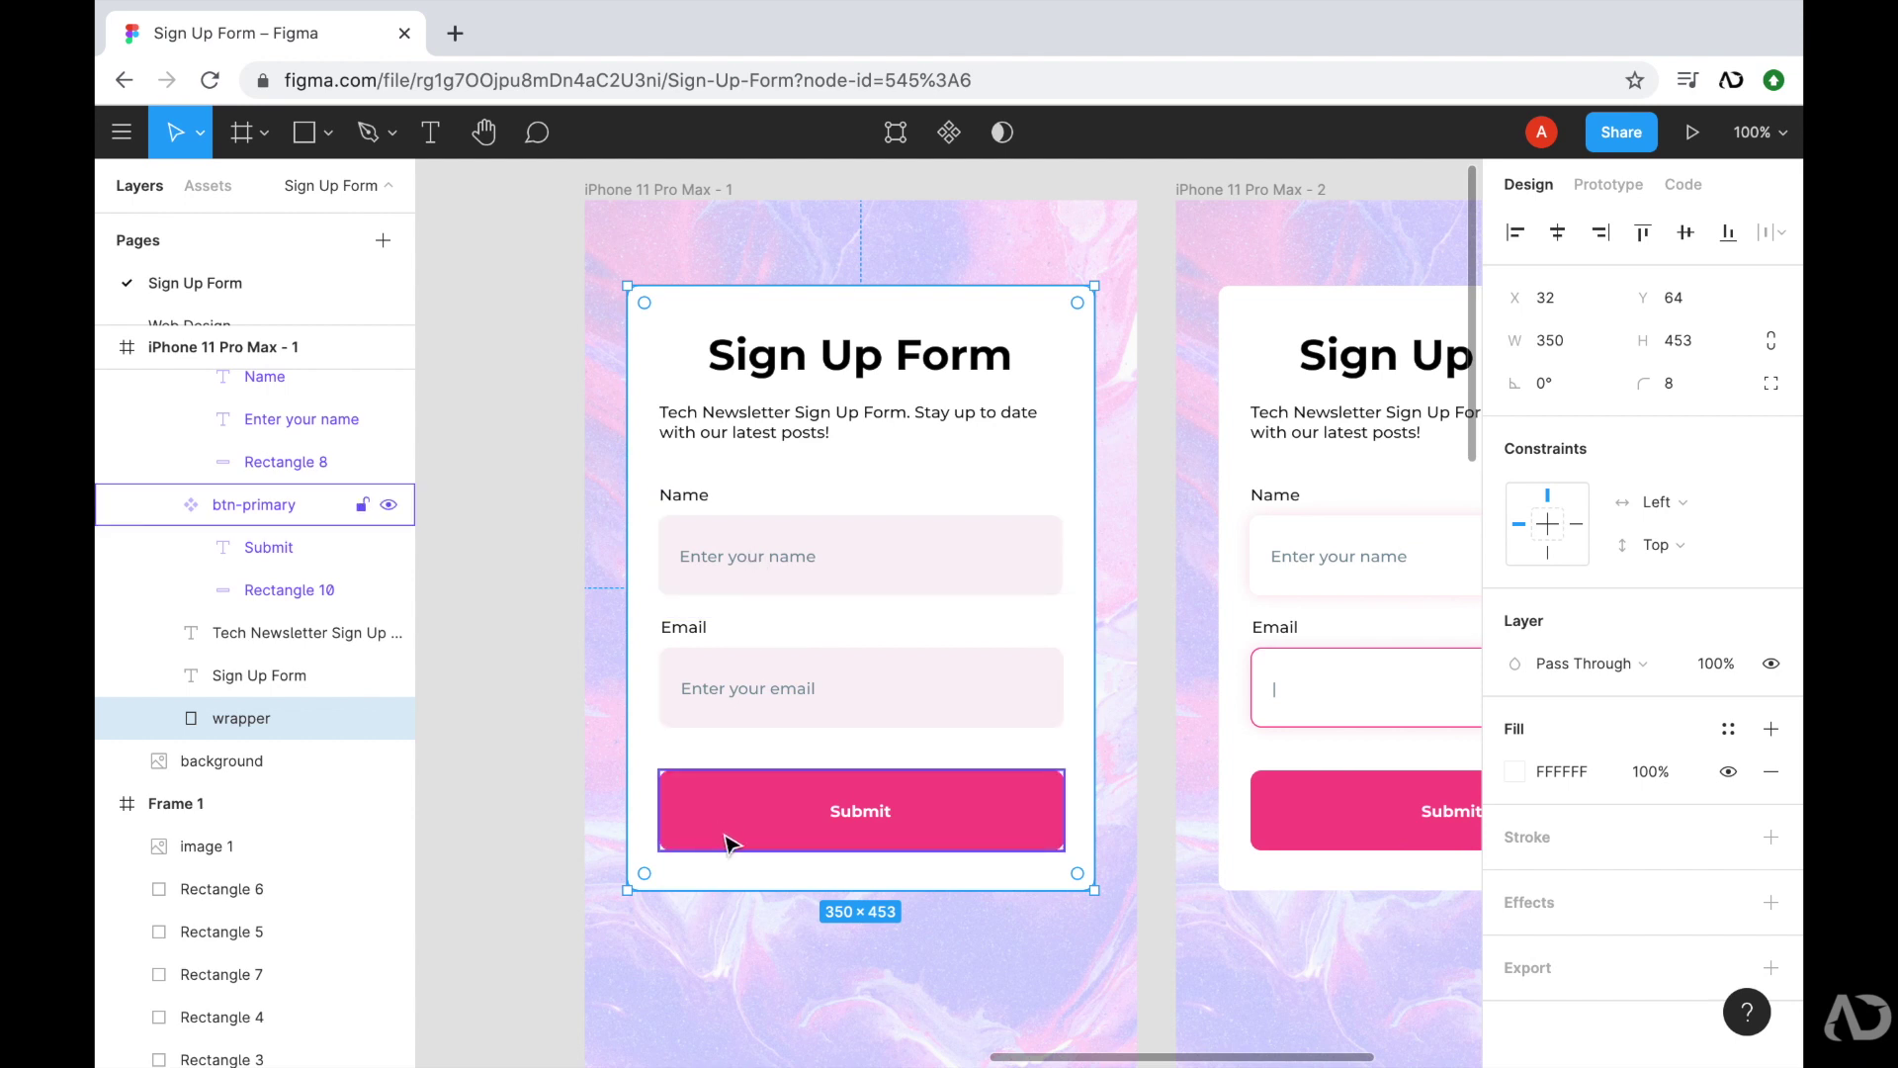
left_click(487, 669)
scroll(487, 669, "right", 5)
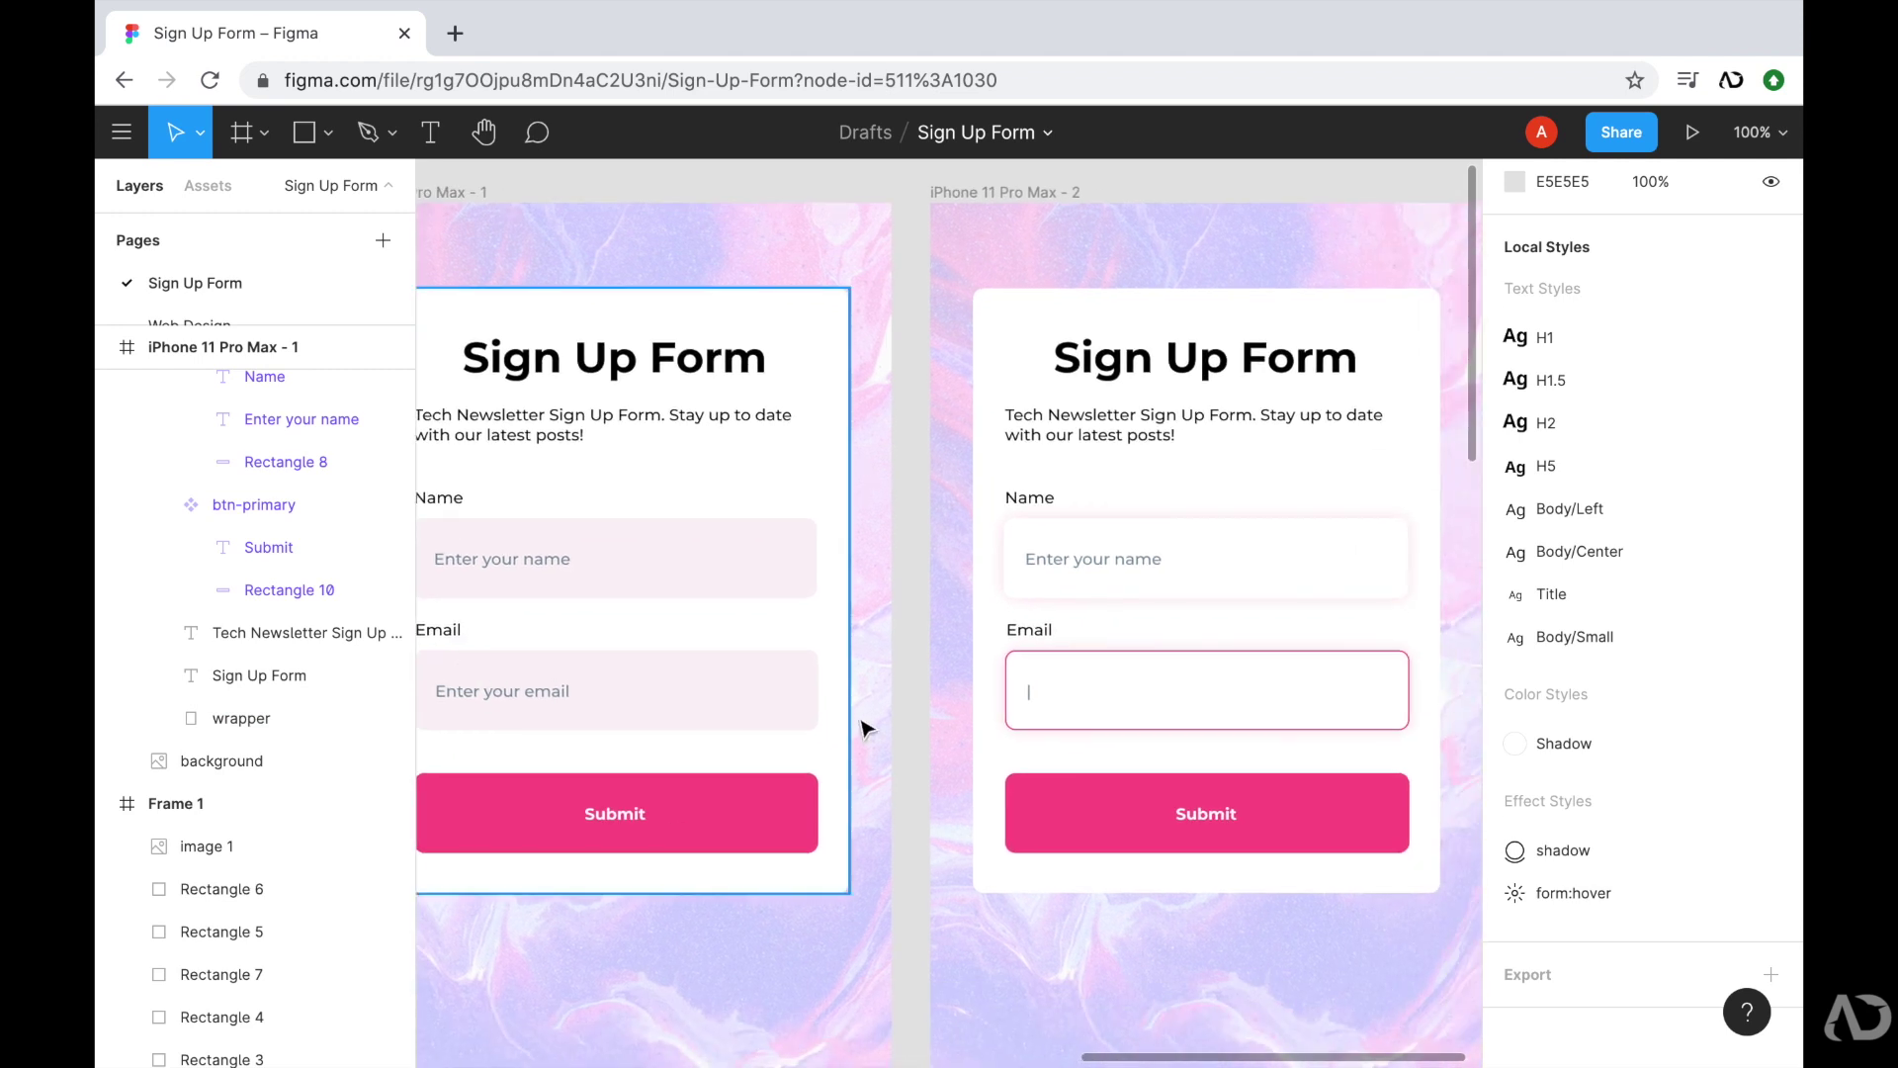
- Tap the Name field in the phone preview to show its pink-outlined focused state
scroll(864, 729, "down", 1)
scroll(864, 730, "right", 1)
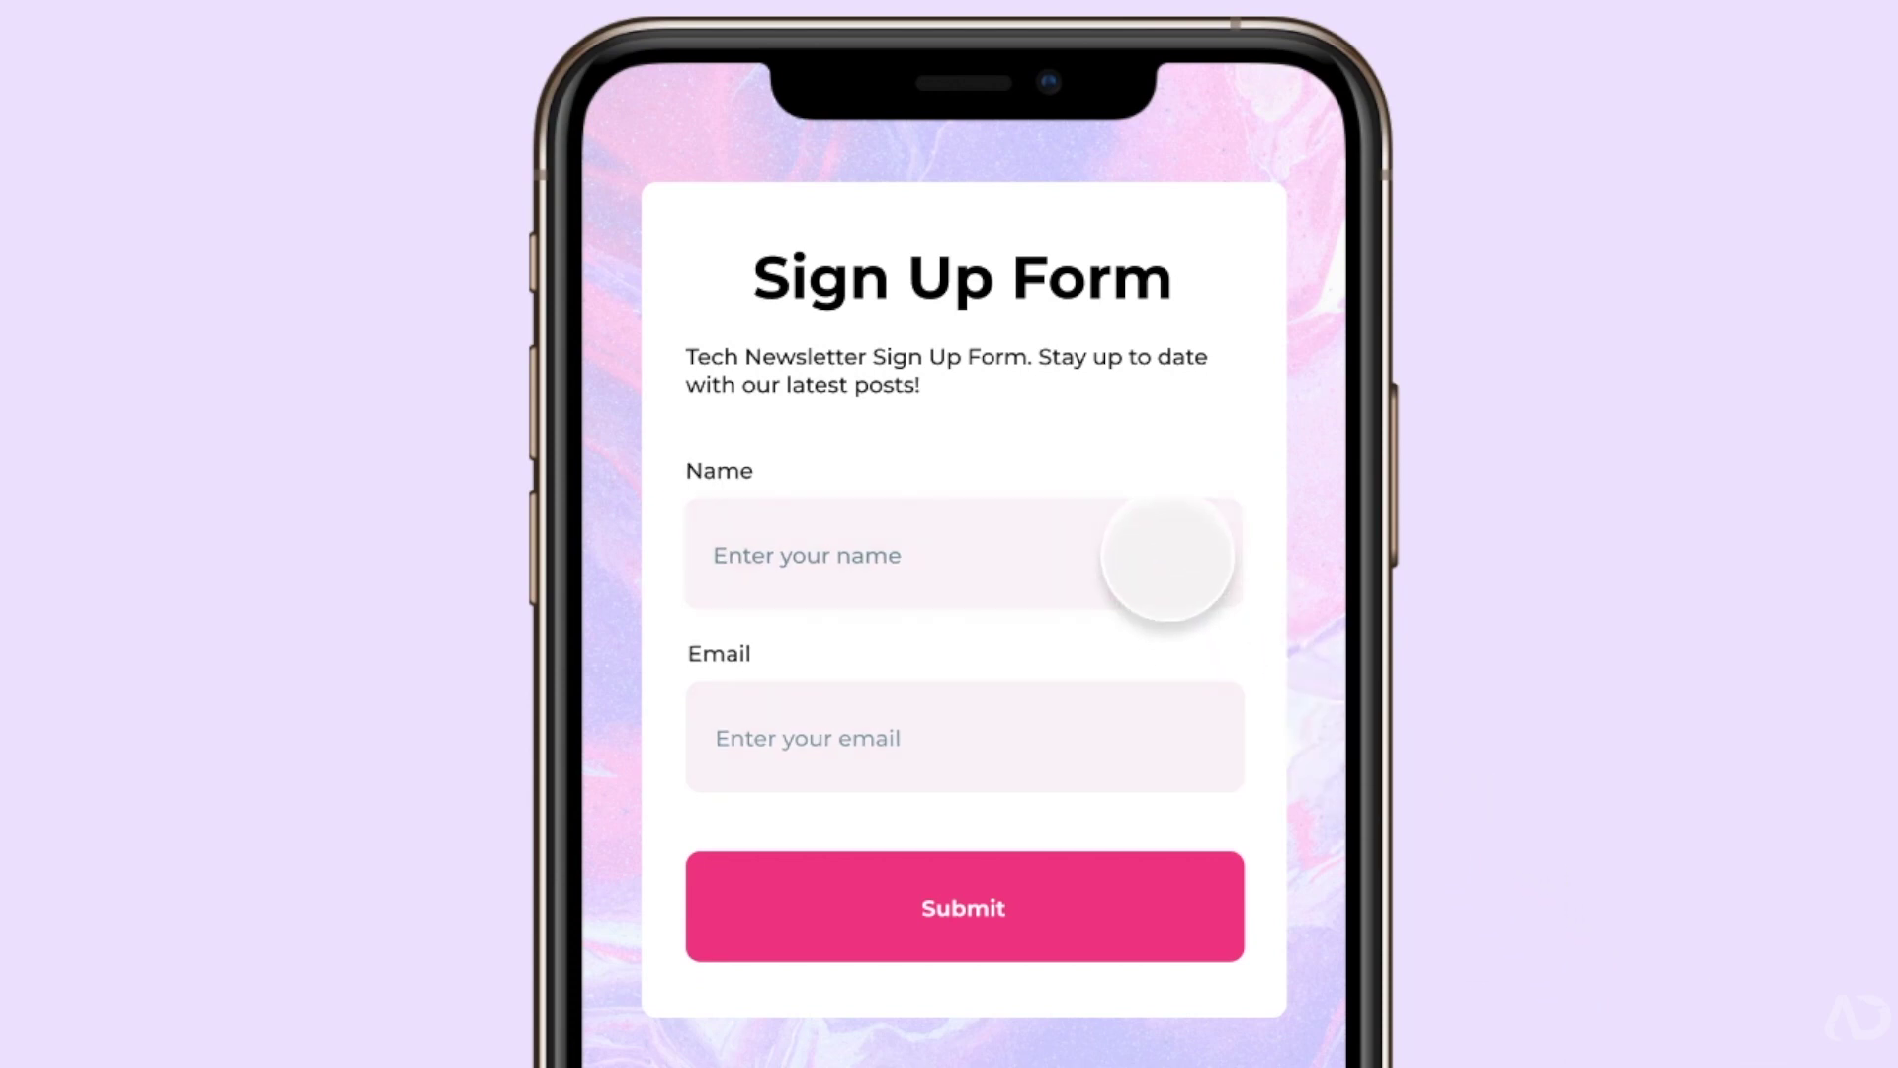
left_click(1168, 558)
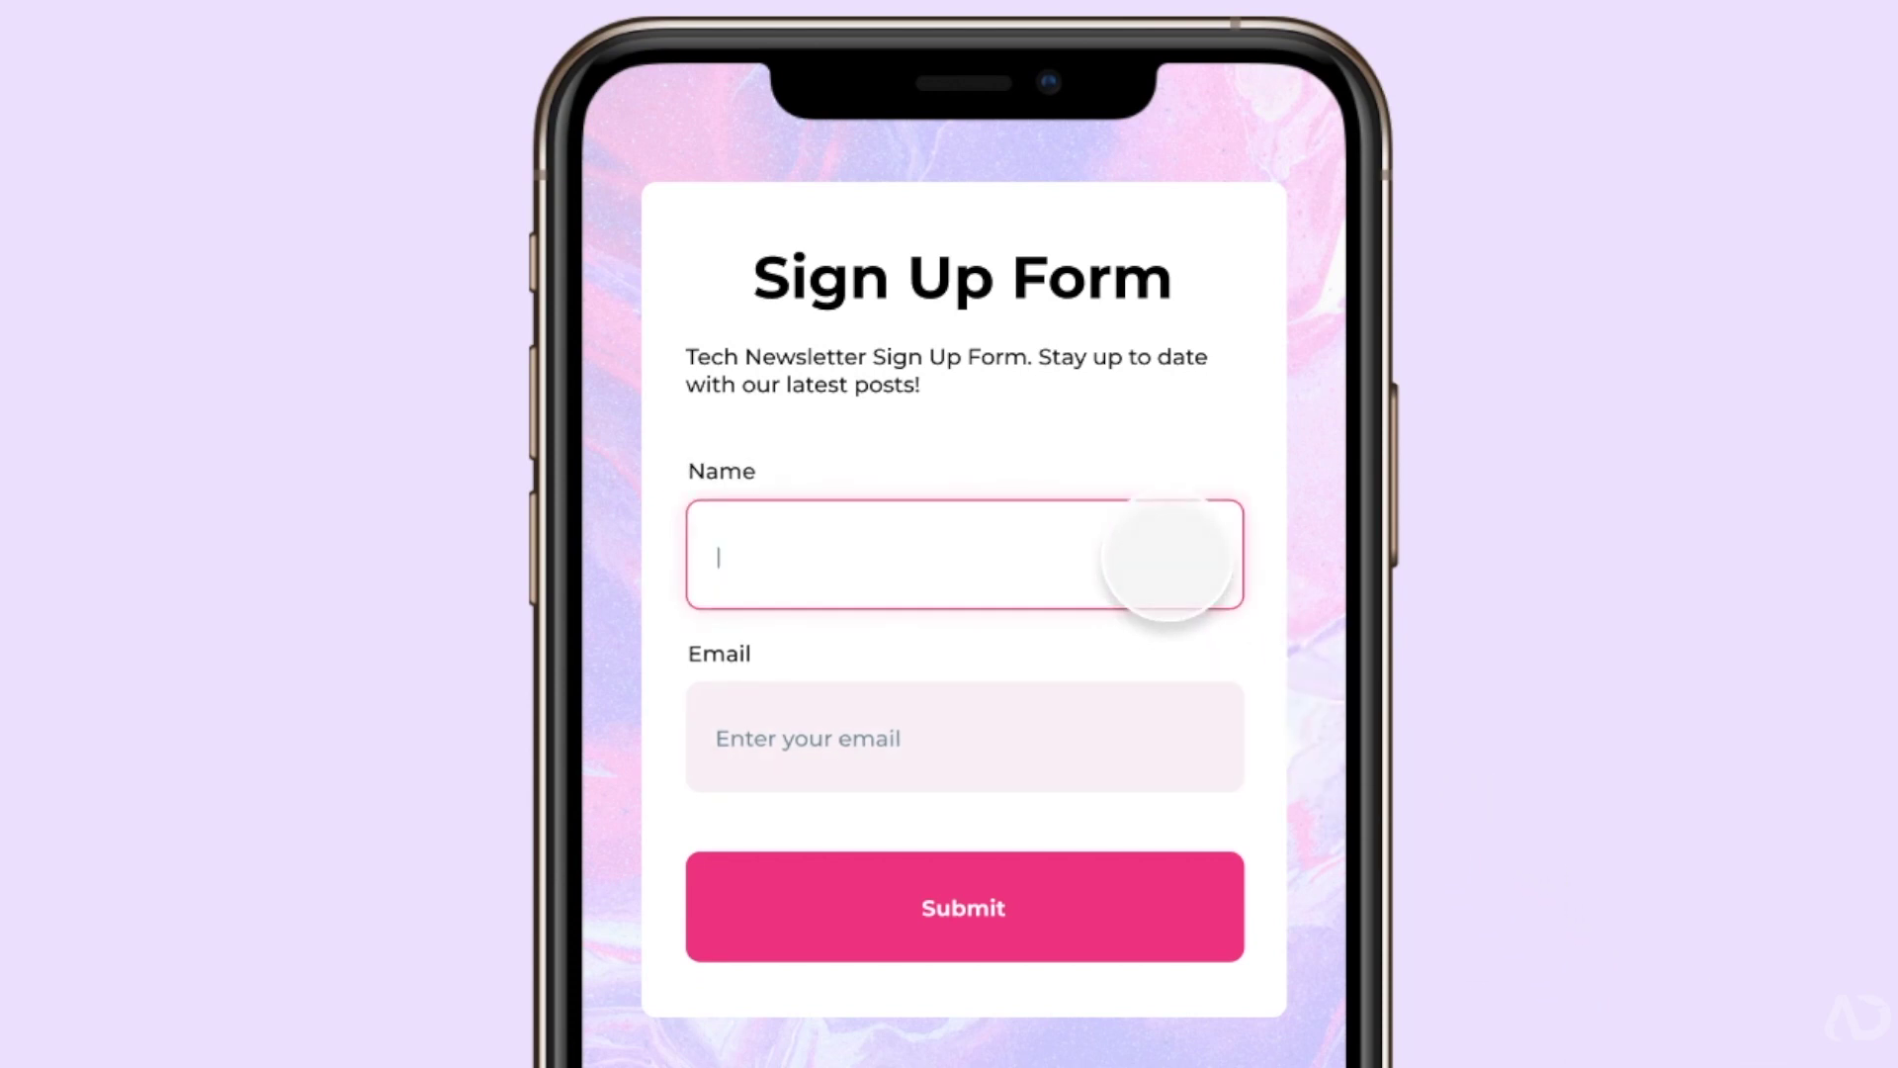